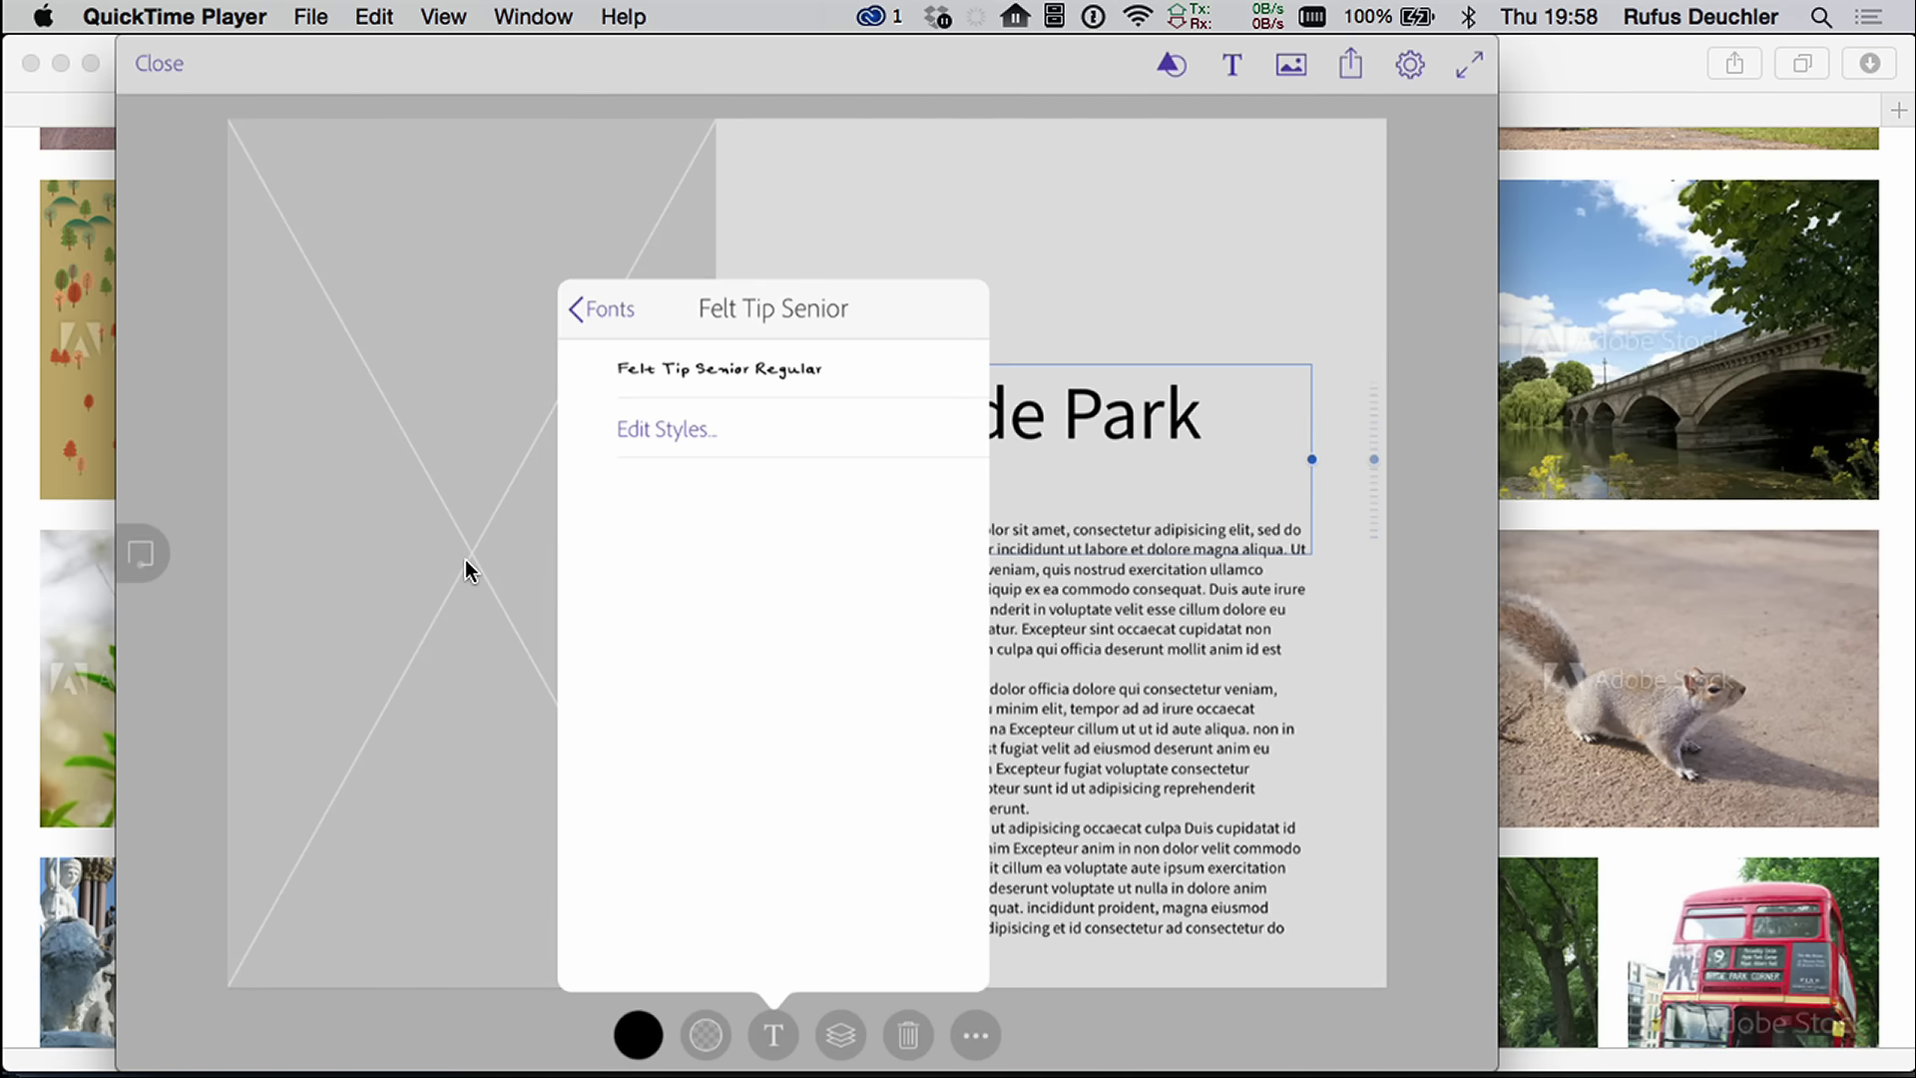
Step: Set the Hyde Park headline in Felt Tip Senior Regular and widen the image placeholder towards the text column
click(465, 561)
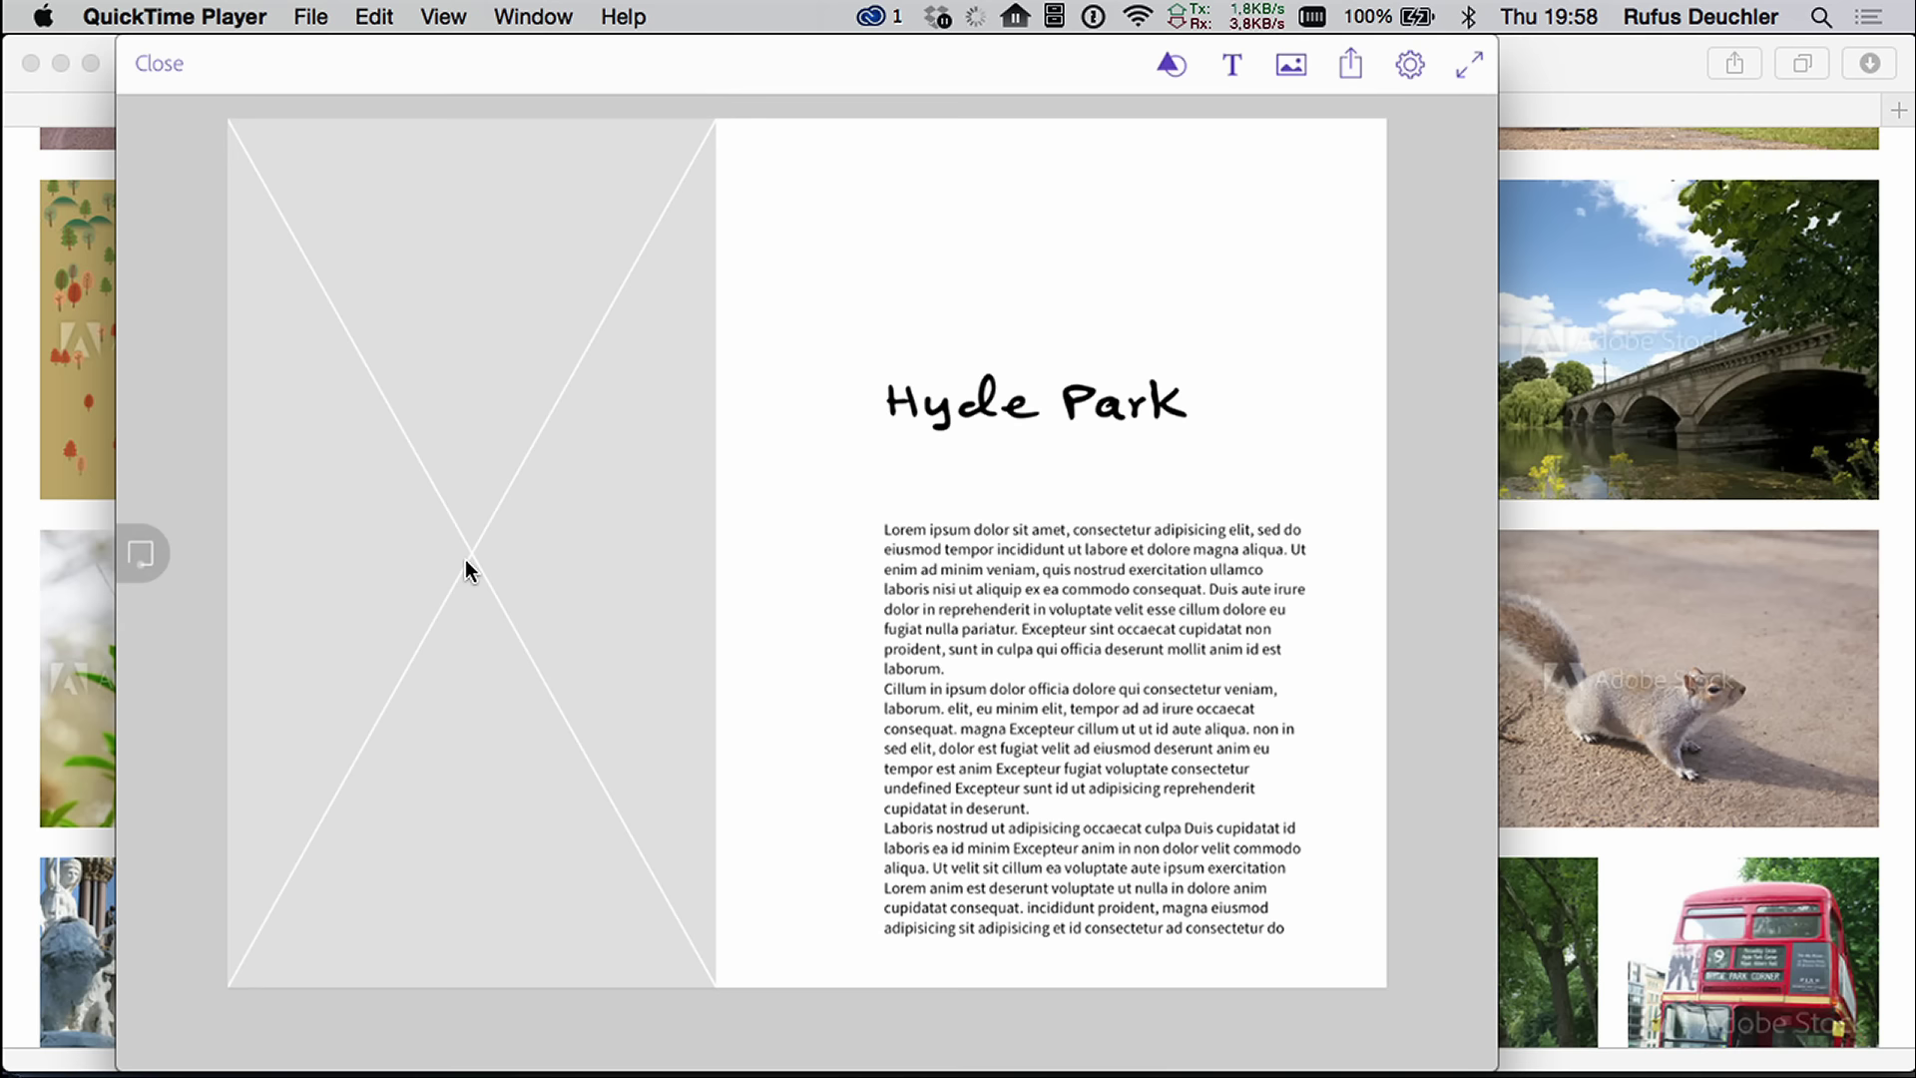
click(466, 559)
drag(716, 552, 836, 552)
Step: Fill the image placeholder with the Hyde Park fountain photo from the saved libraries
click(638, 1035)
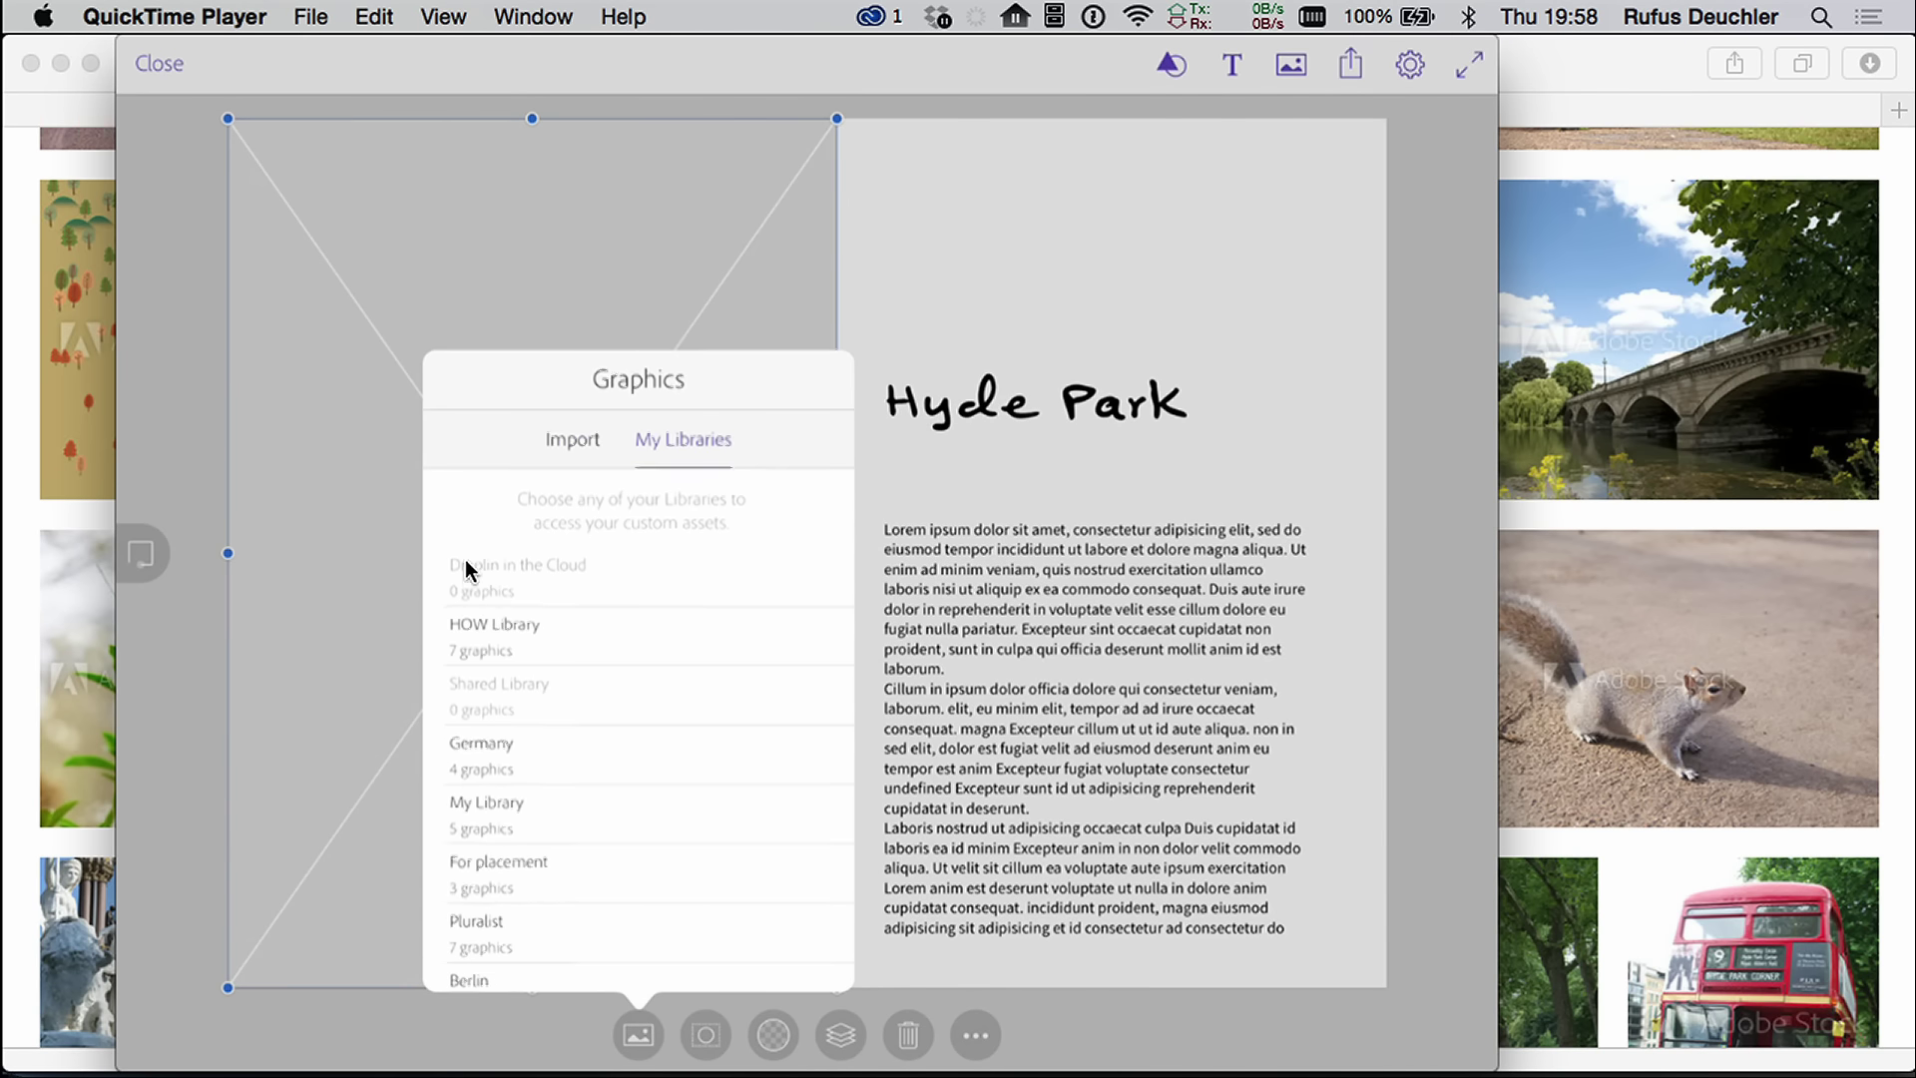
scroll(465, 564, down, 5)
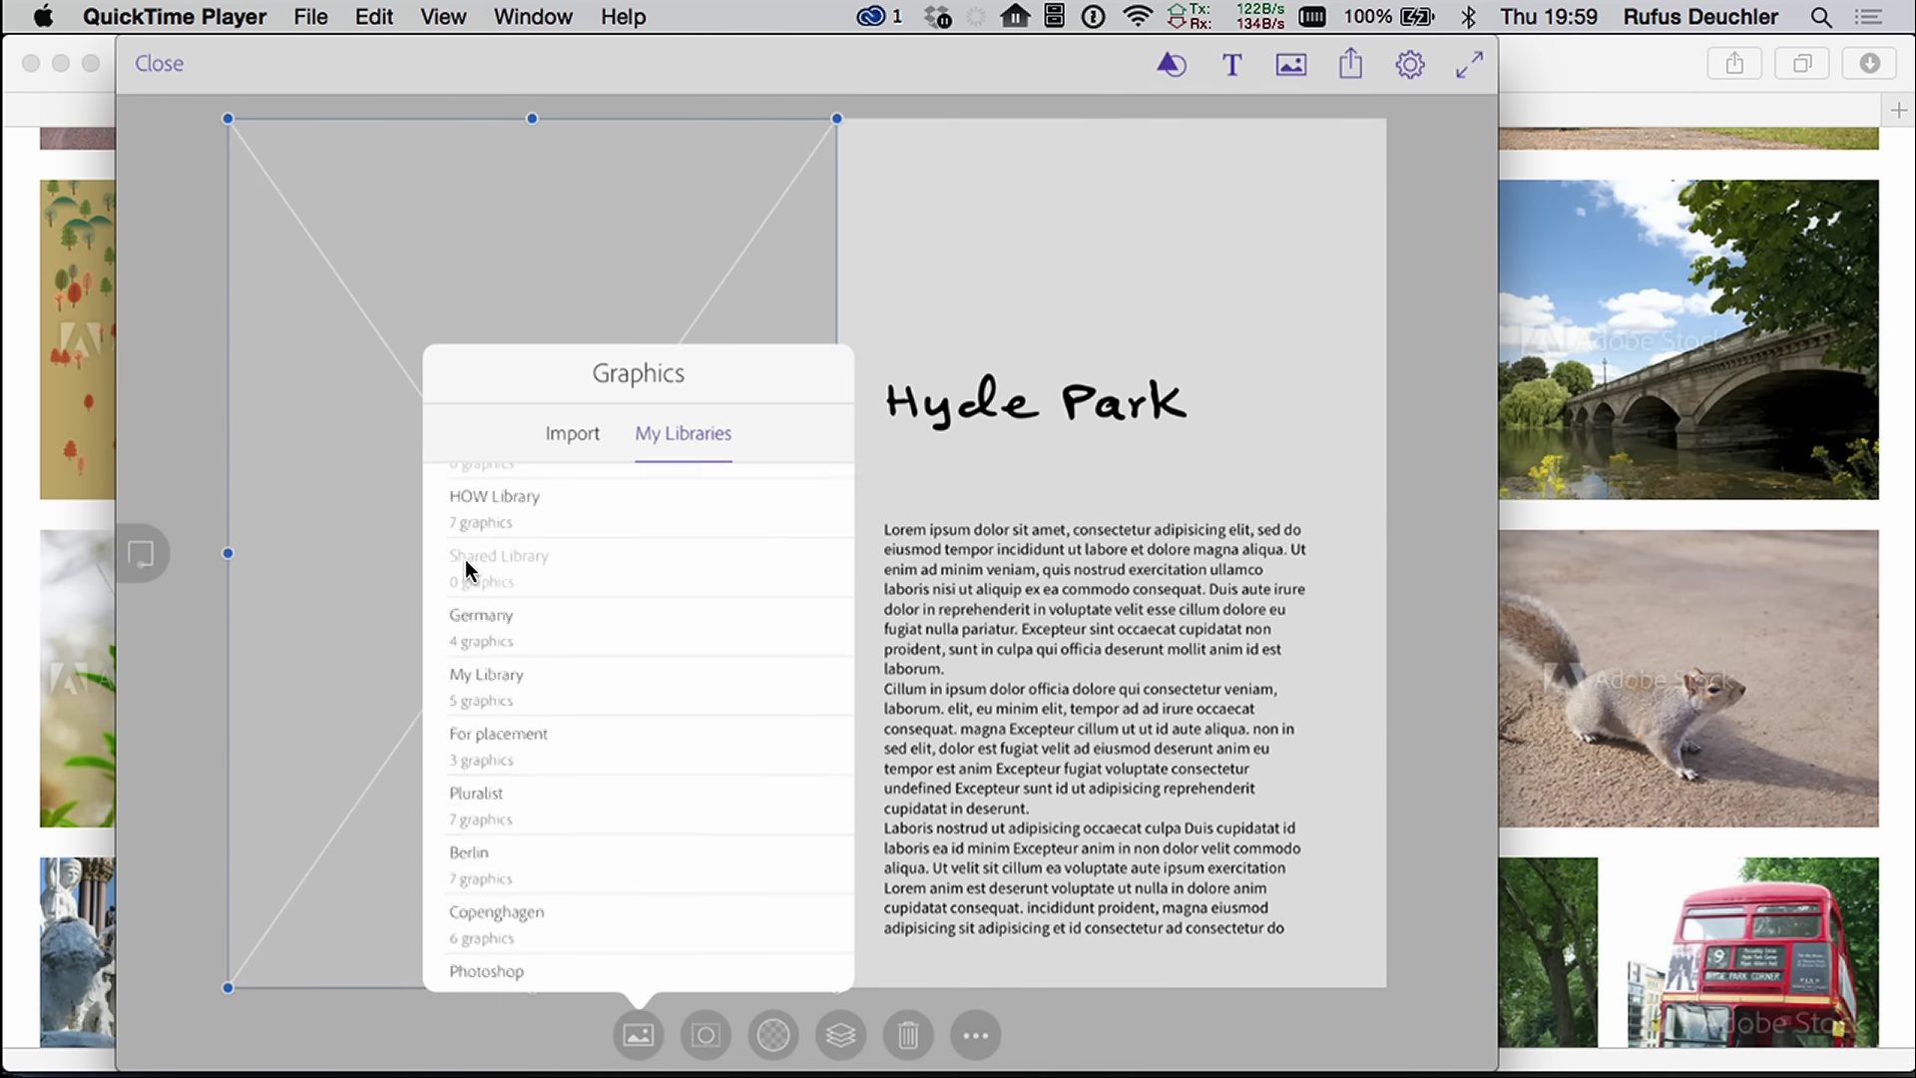
click(465, 564)
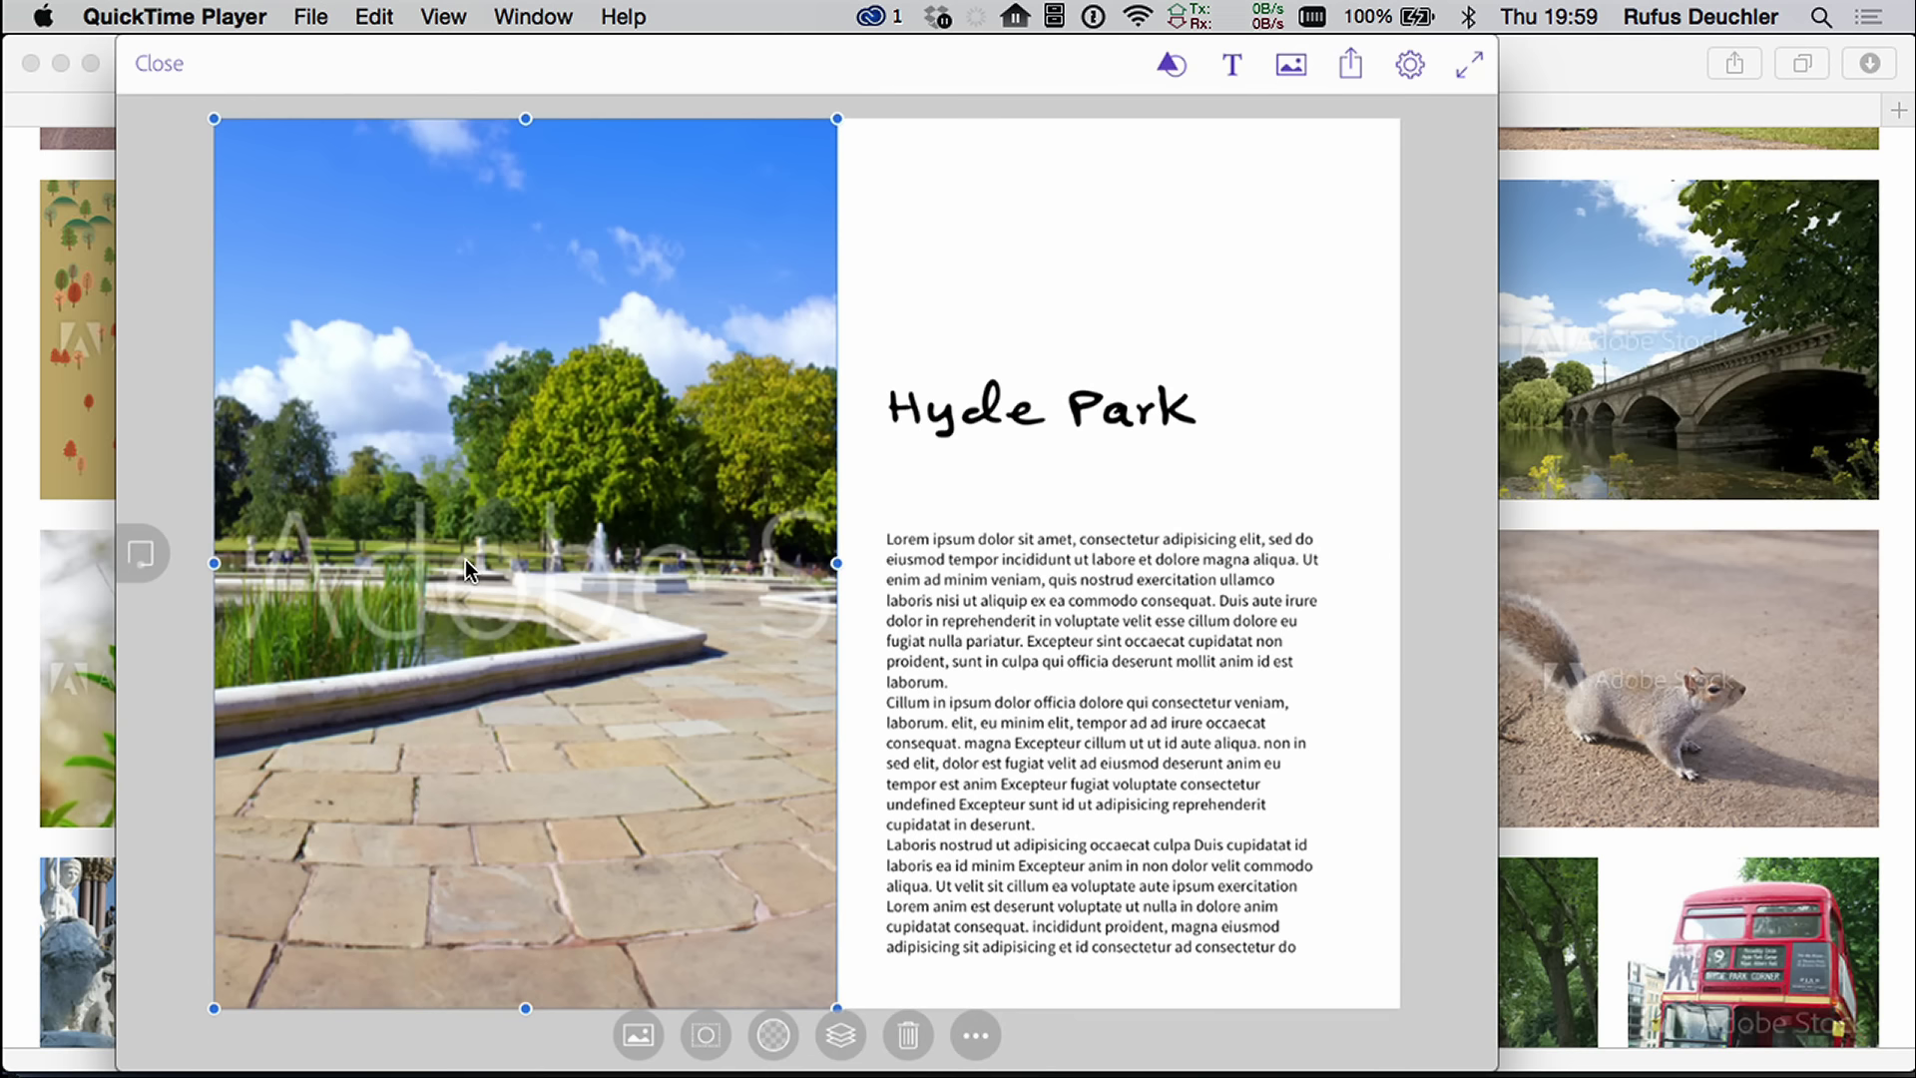
key(Escape)
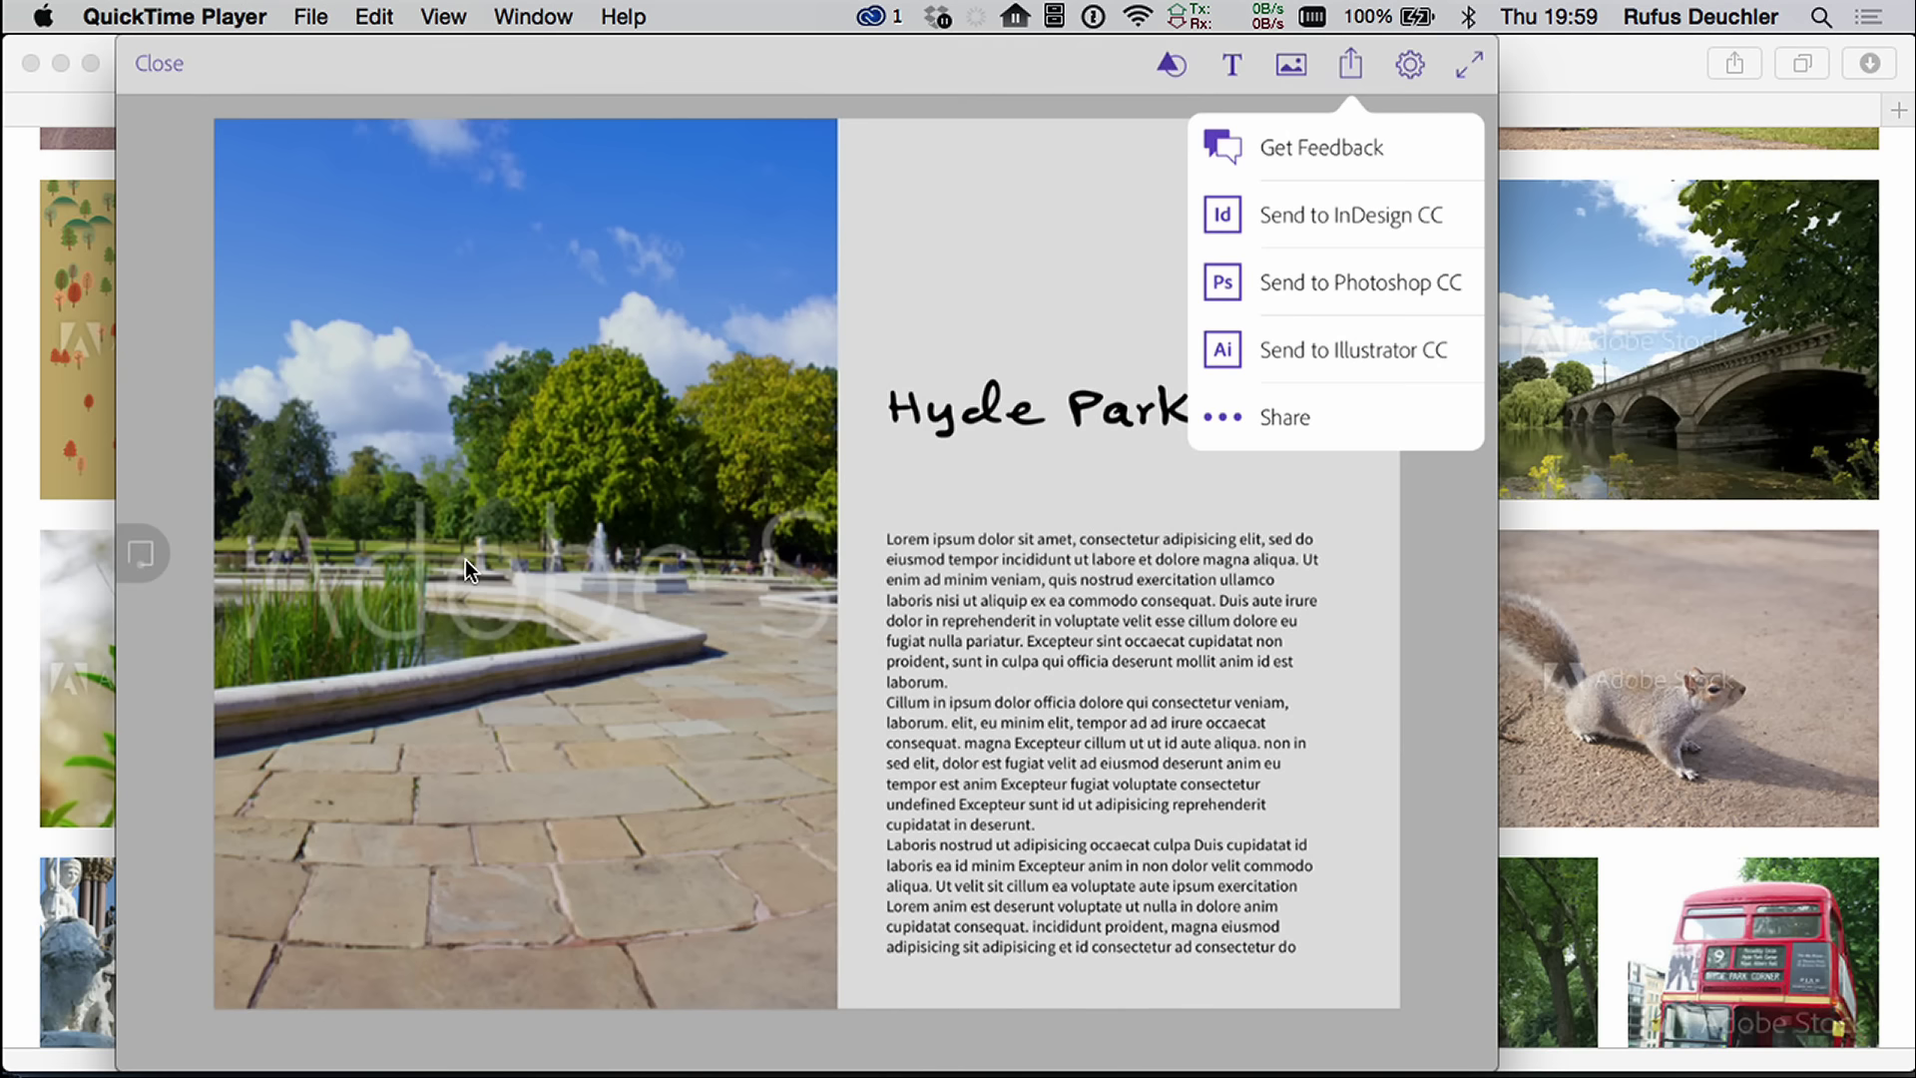
Step: Send the Hyde Park layout to InDesign CC and switch to InDesign
key(Down)
key(Down)
key(Return)
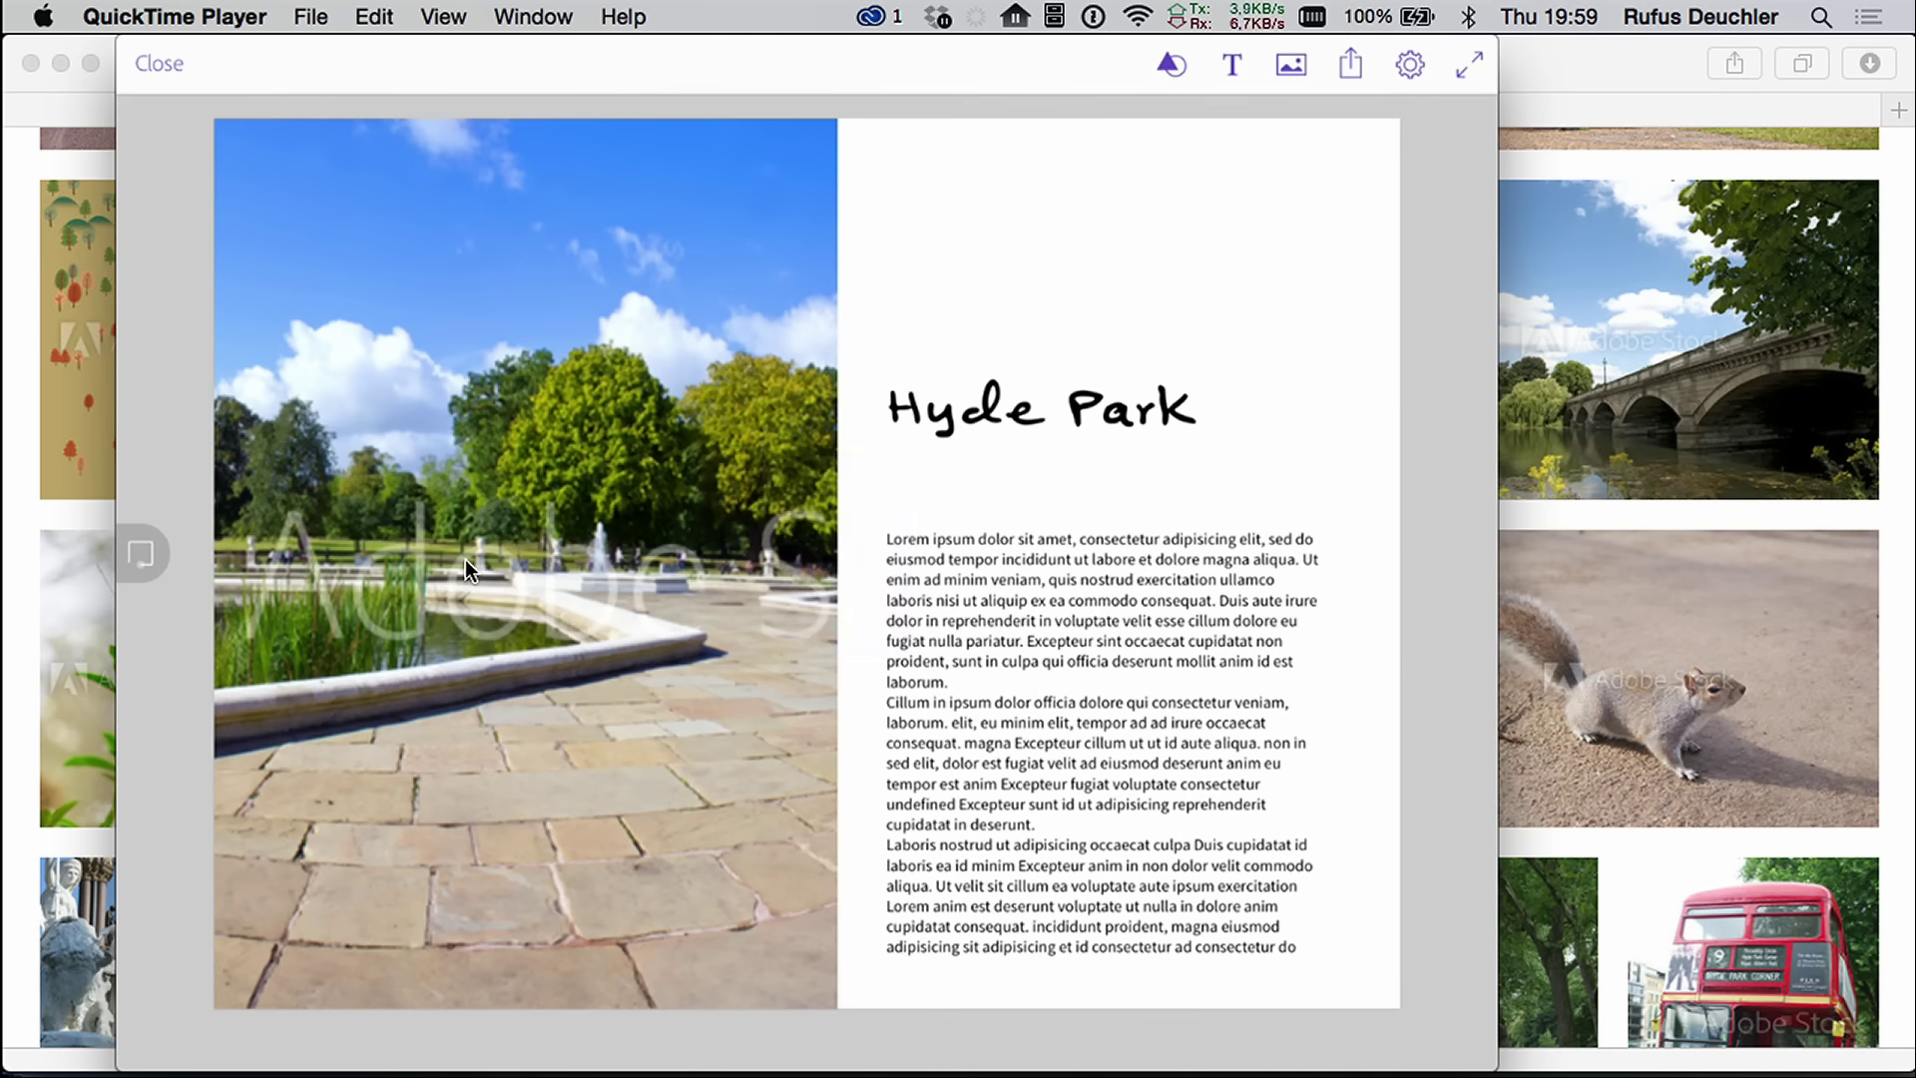
key(super+Tab)
key(super+Tab)
key(super+Tab)
key(super+Tab)
key(super+Tab)
key(super+Tab)
key(super+Tab)
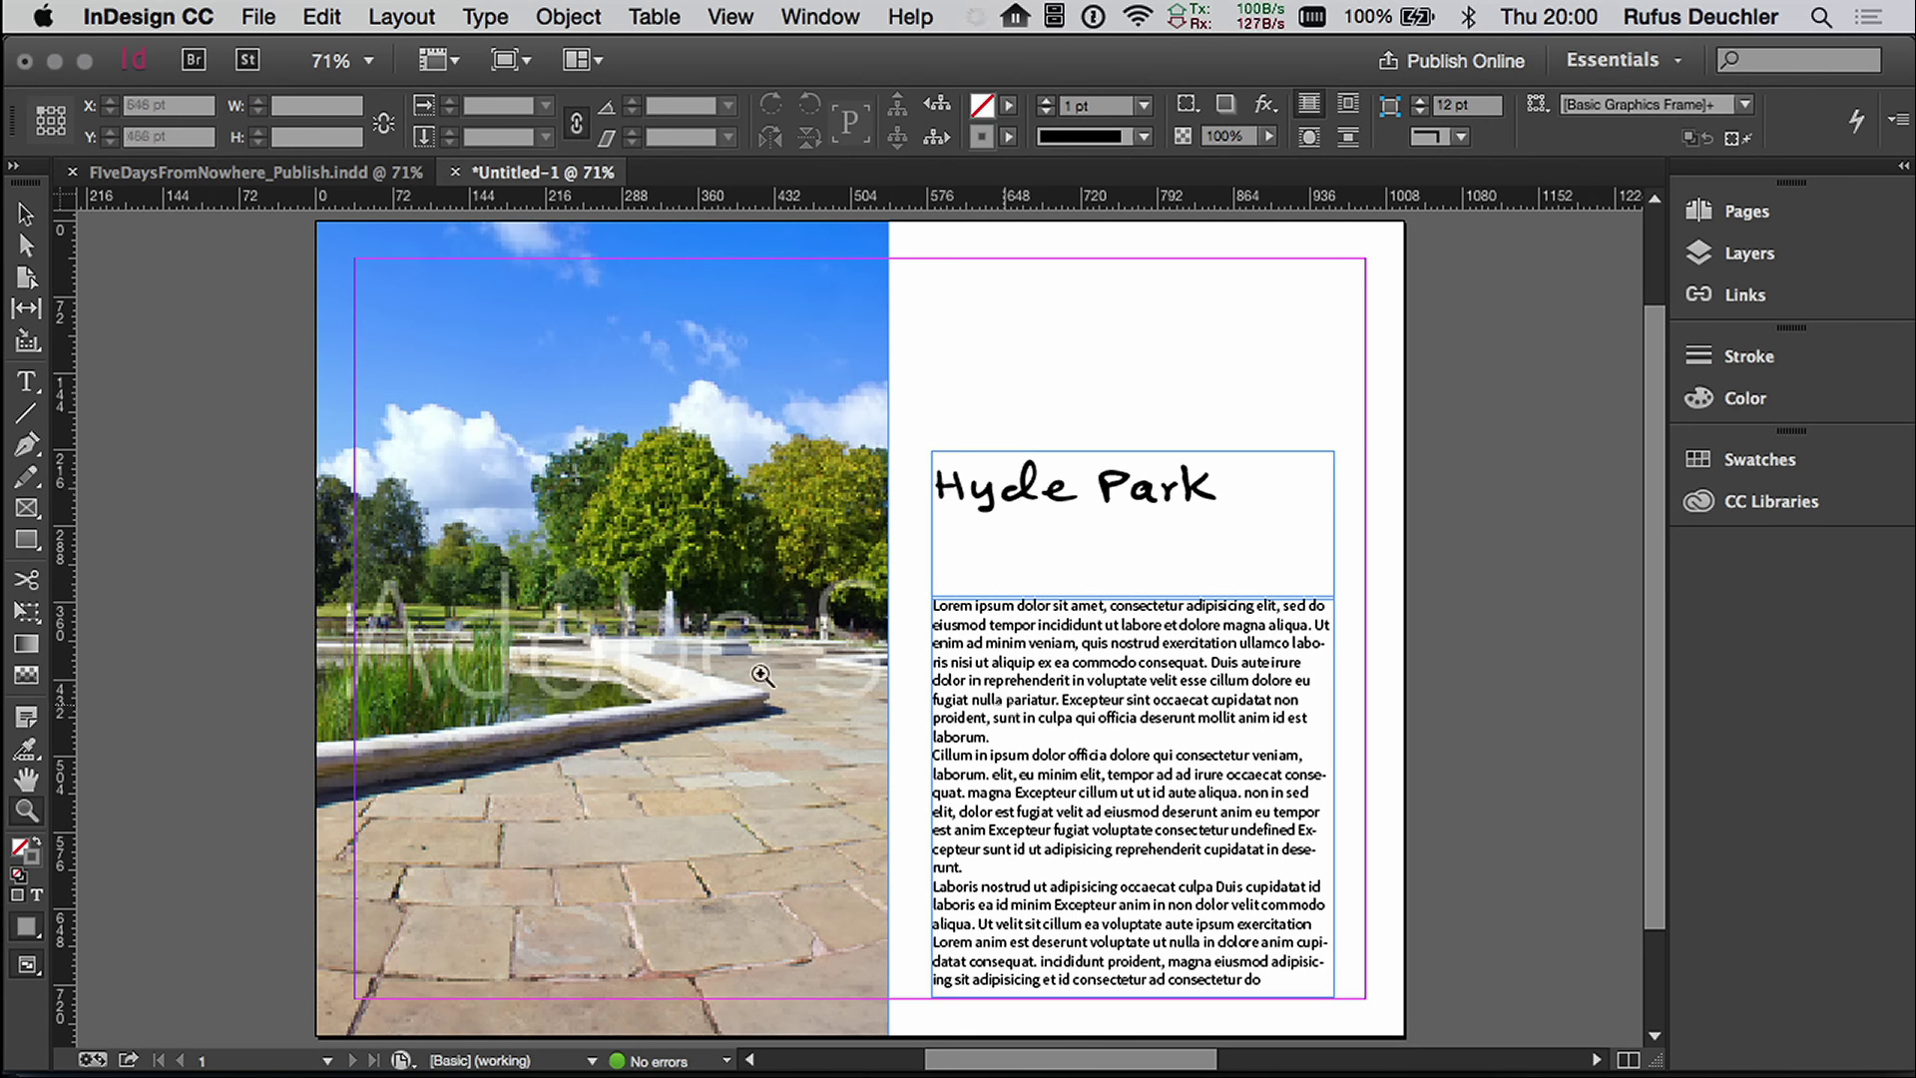
Step: Place the Serpentine River image from the London Creative Meet Up library onto the page
click(26, 214)
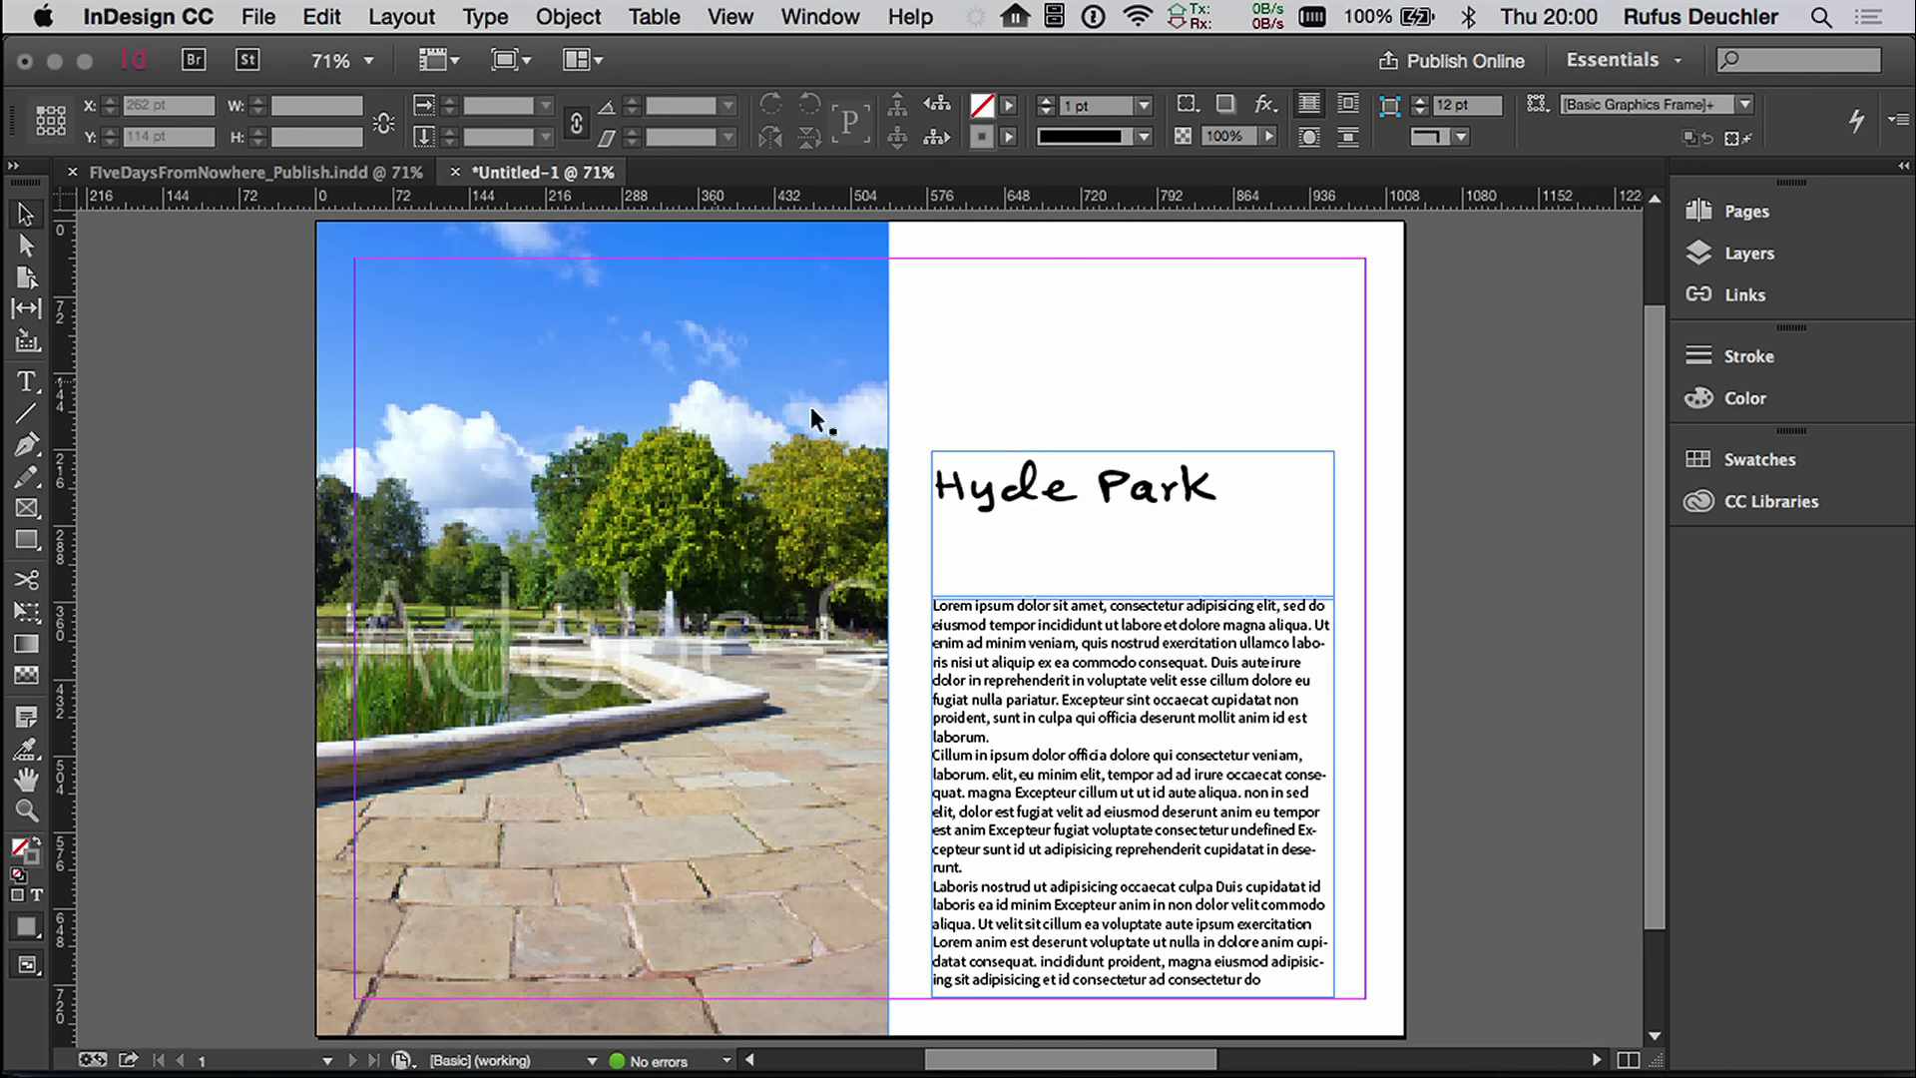
click(566, 459)
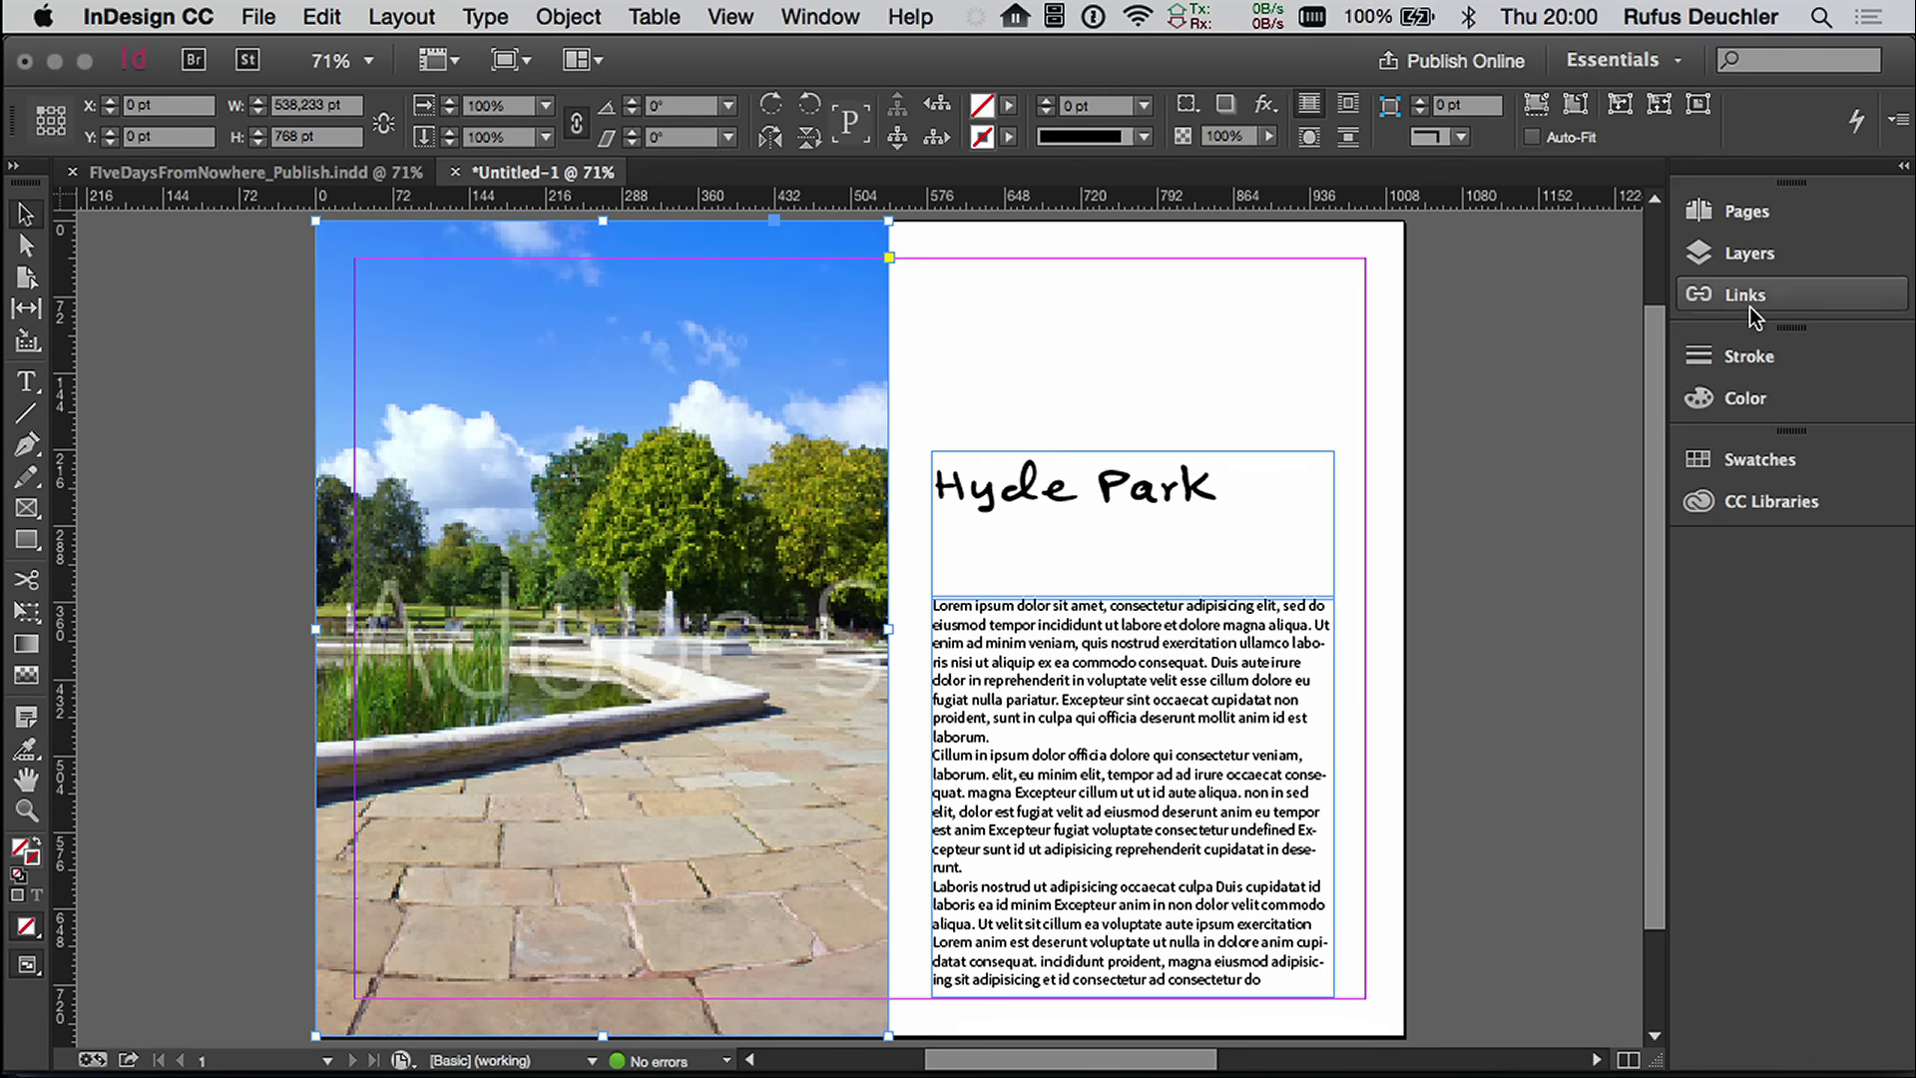
click(1749, 503)
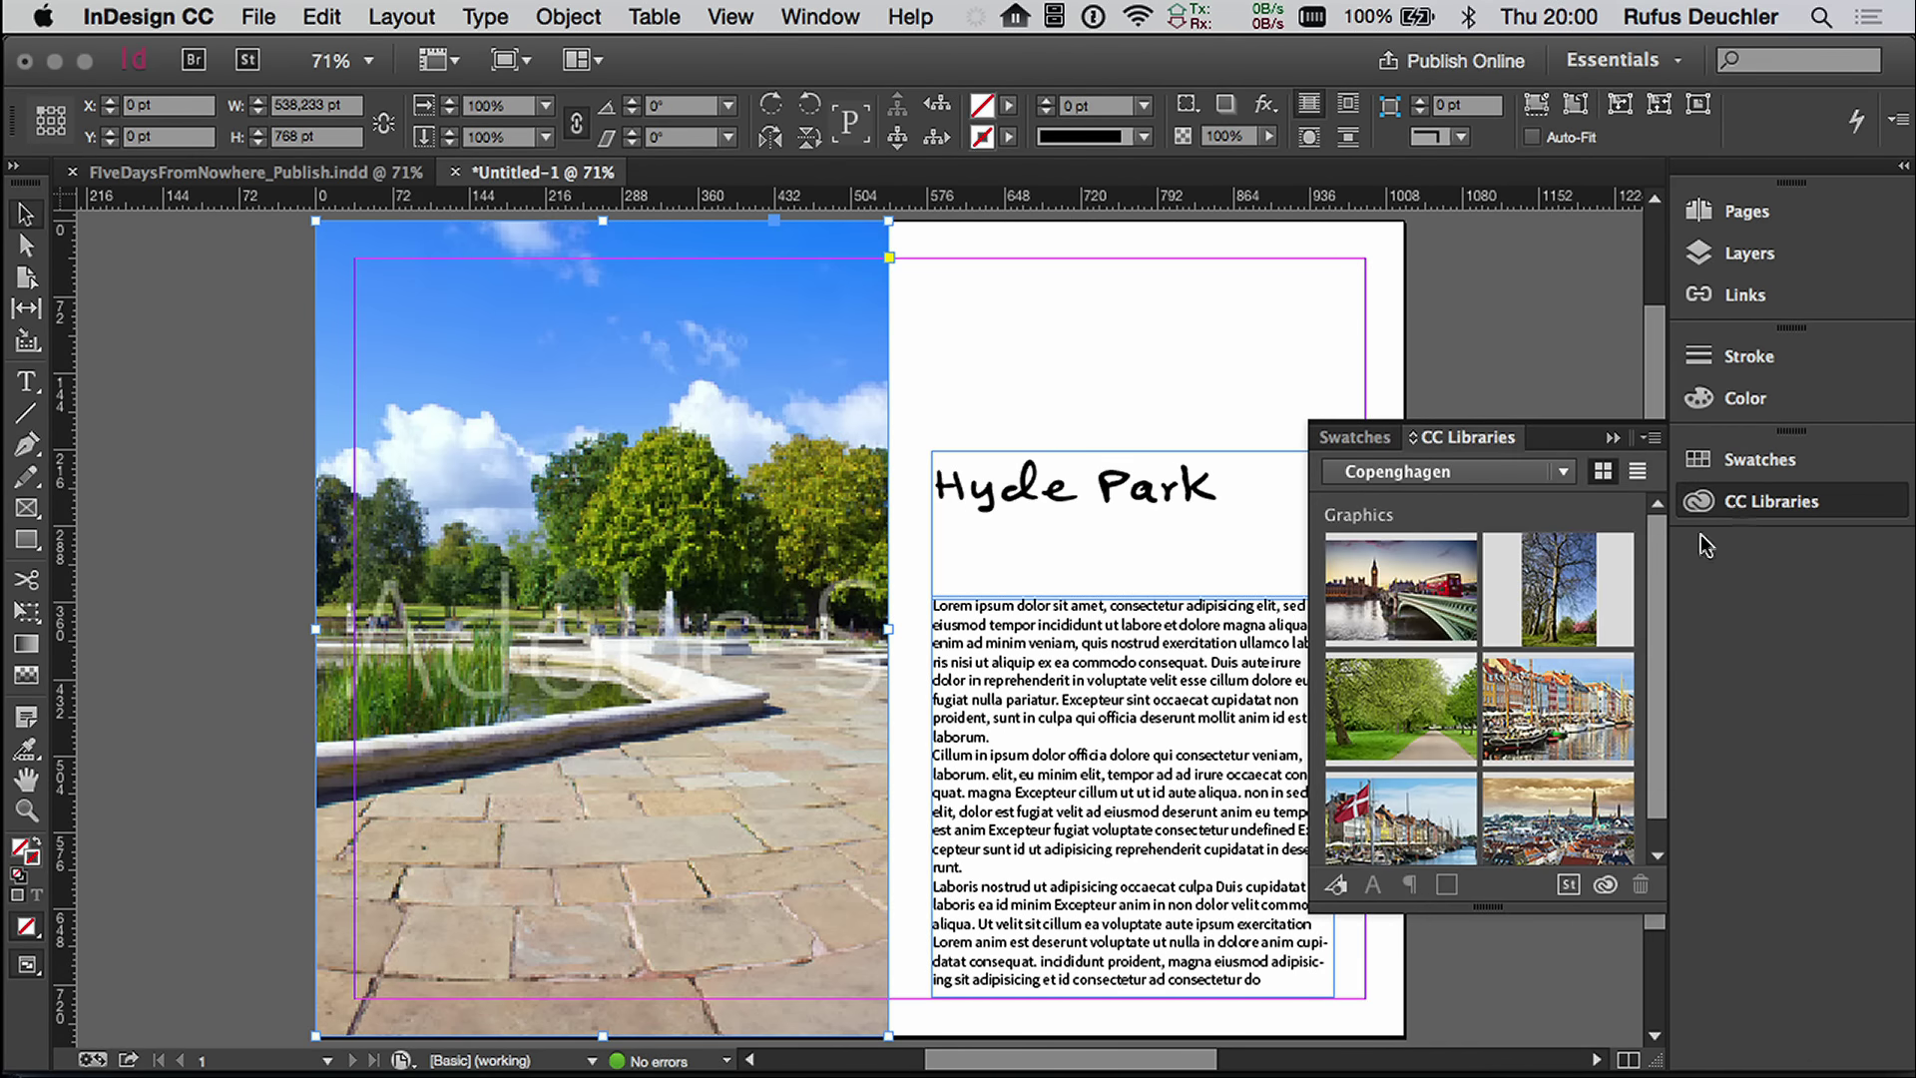
click(1477, 475)
click(1475, 501)
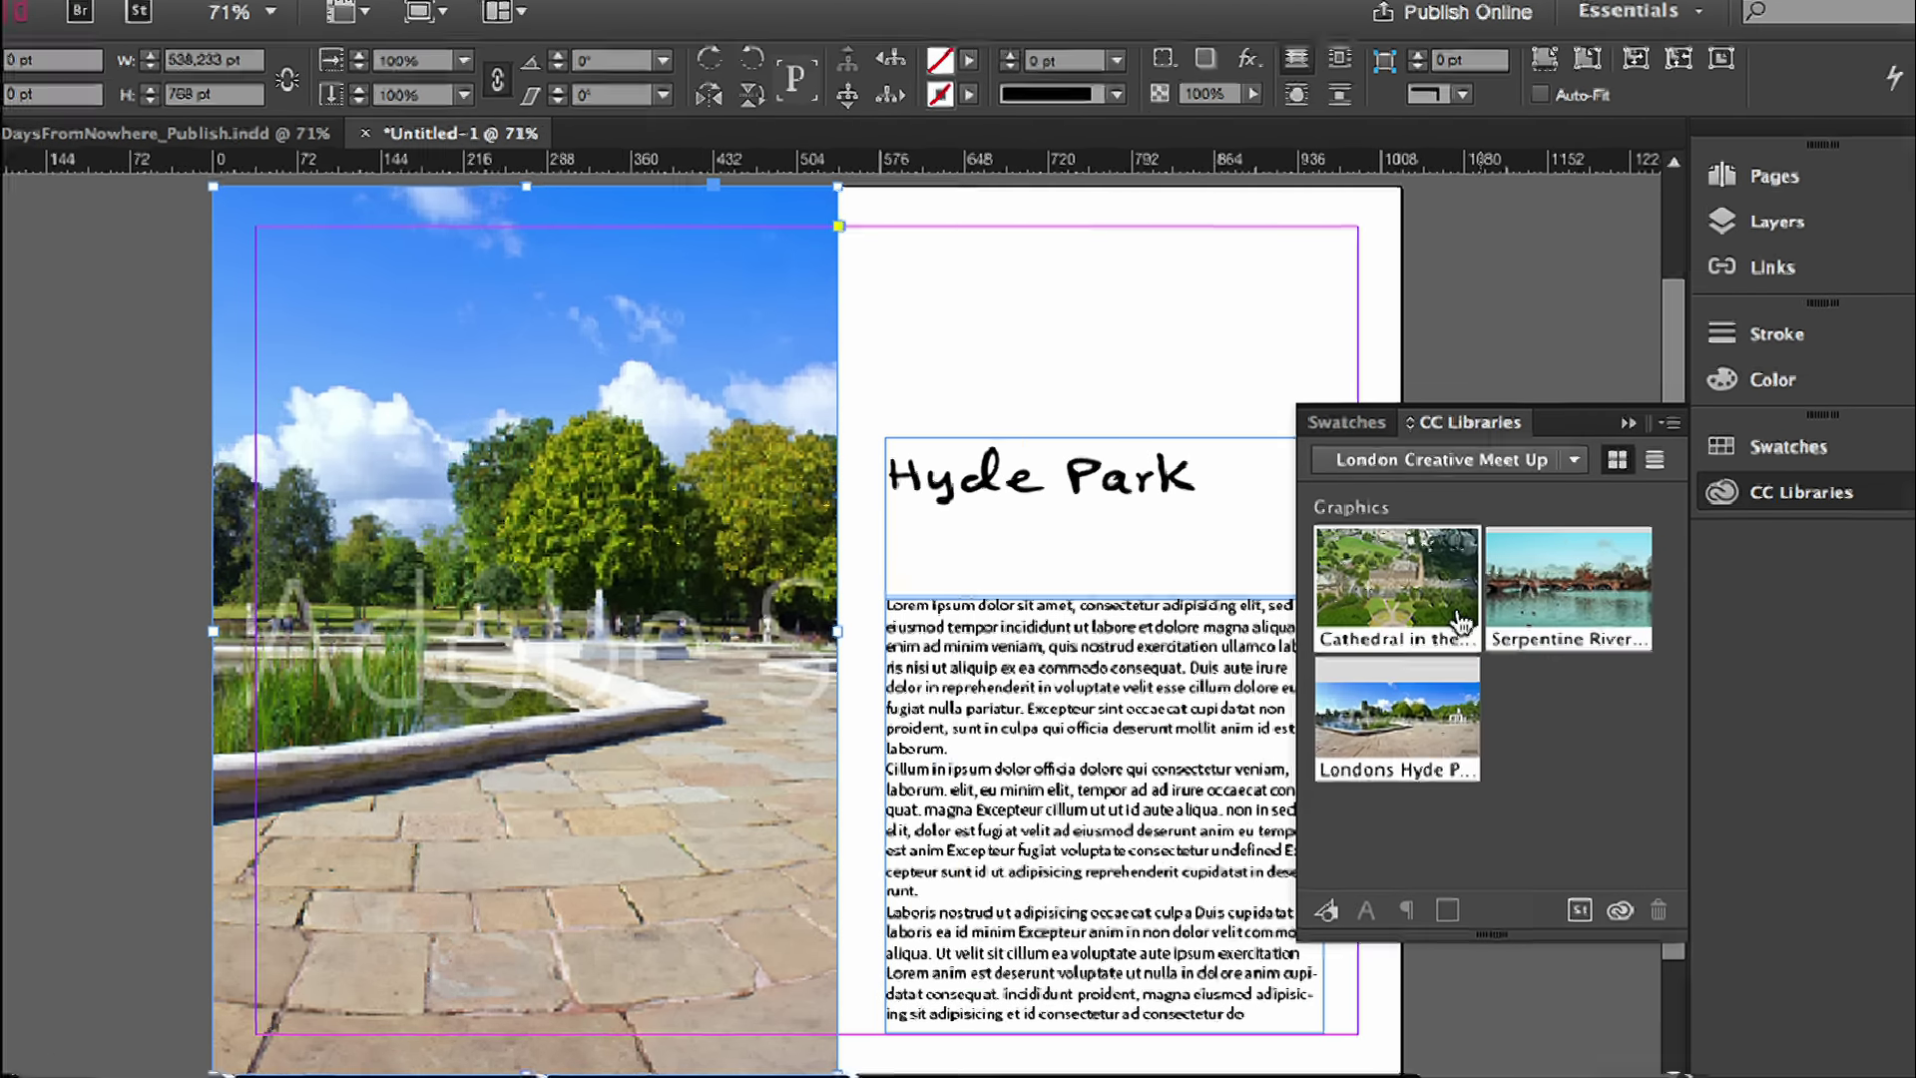
mouse_move(1459, 622)
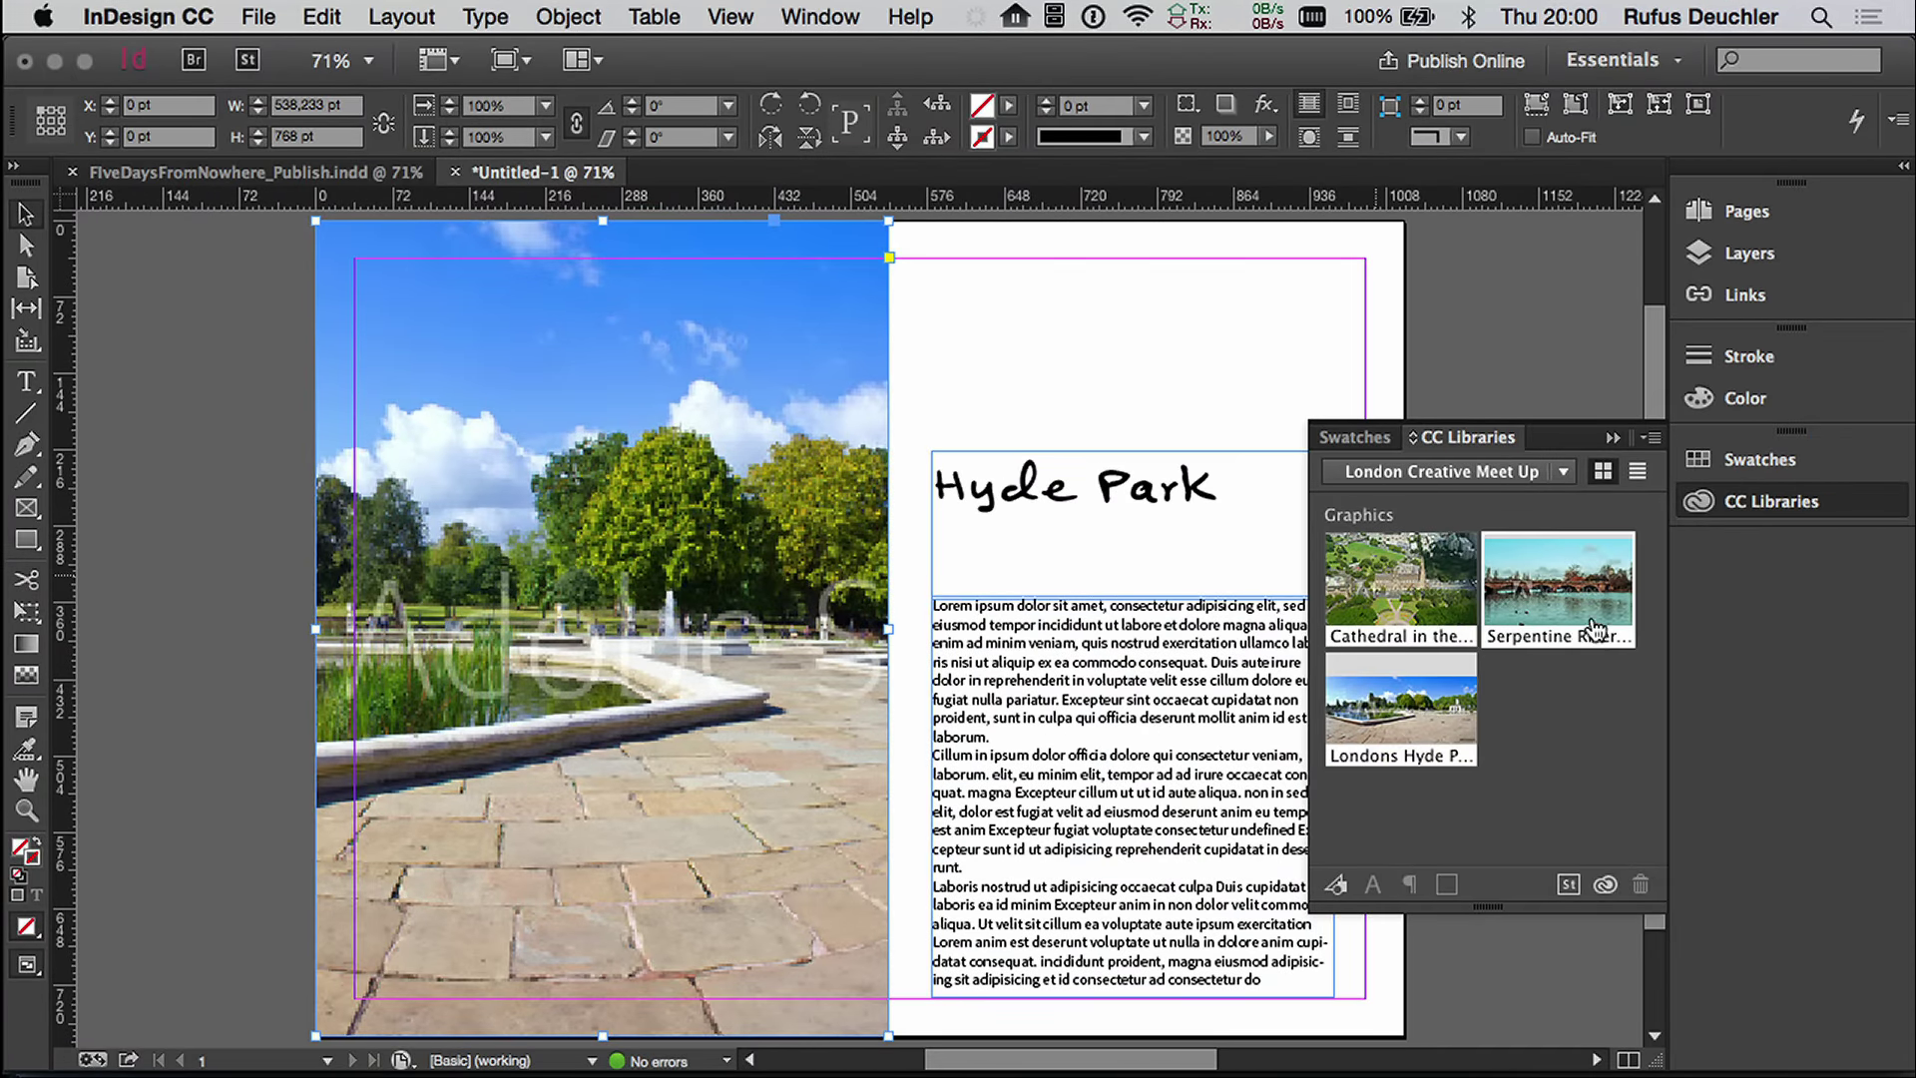
mouse_move(1589, 591)
drag(1579, 591, 464, 481)
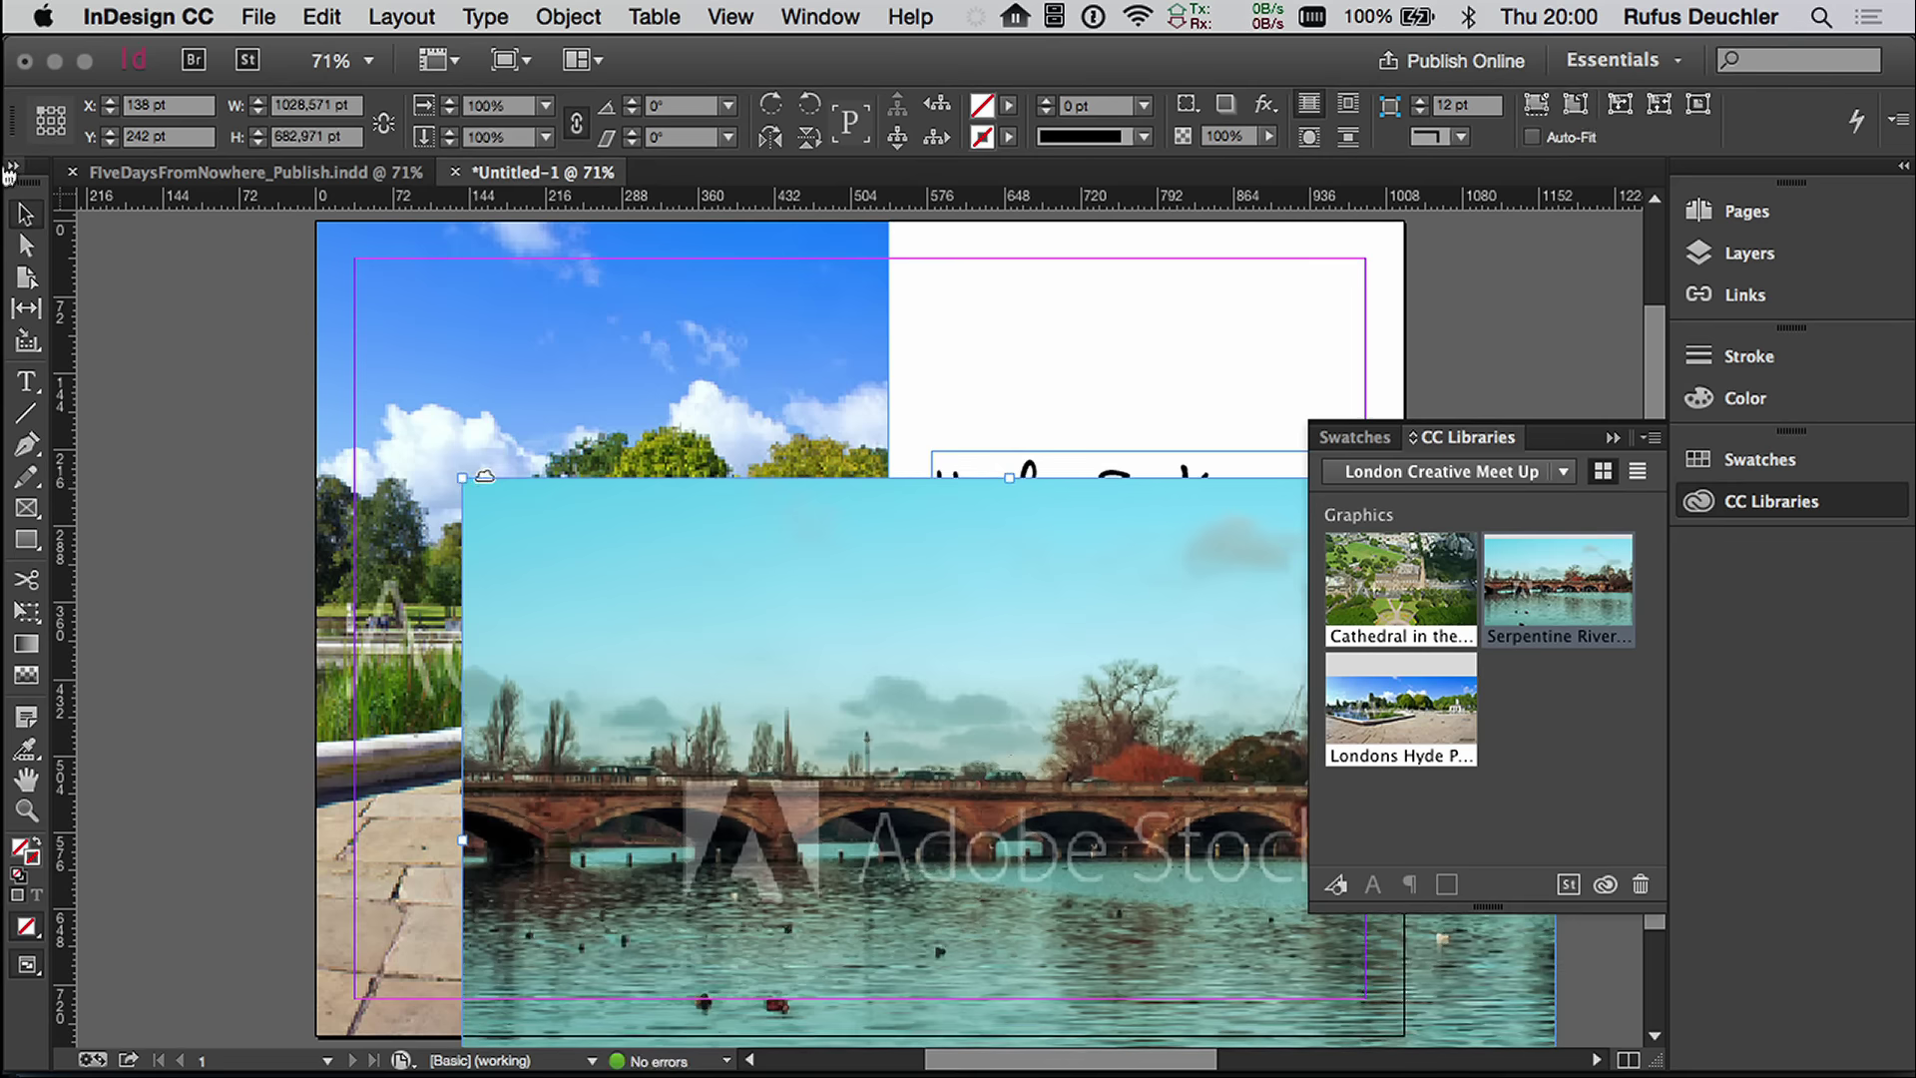
Step: Delete the fountain photo and align the Serpentine River image with the page's upper-left corner at X 0 pt, Y 0 pt
click(445, 345)
key(Delete)
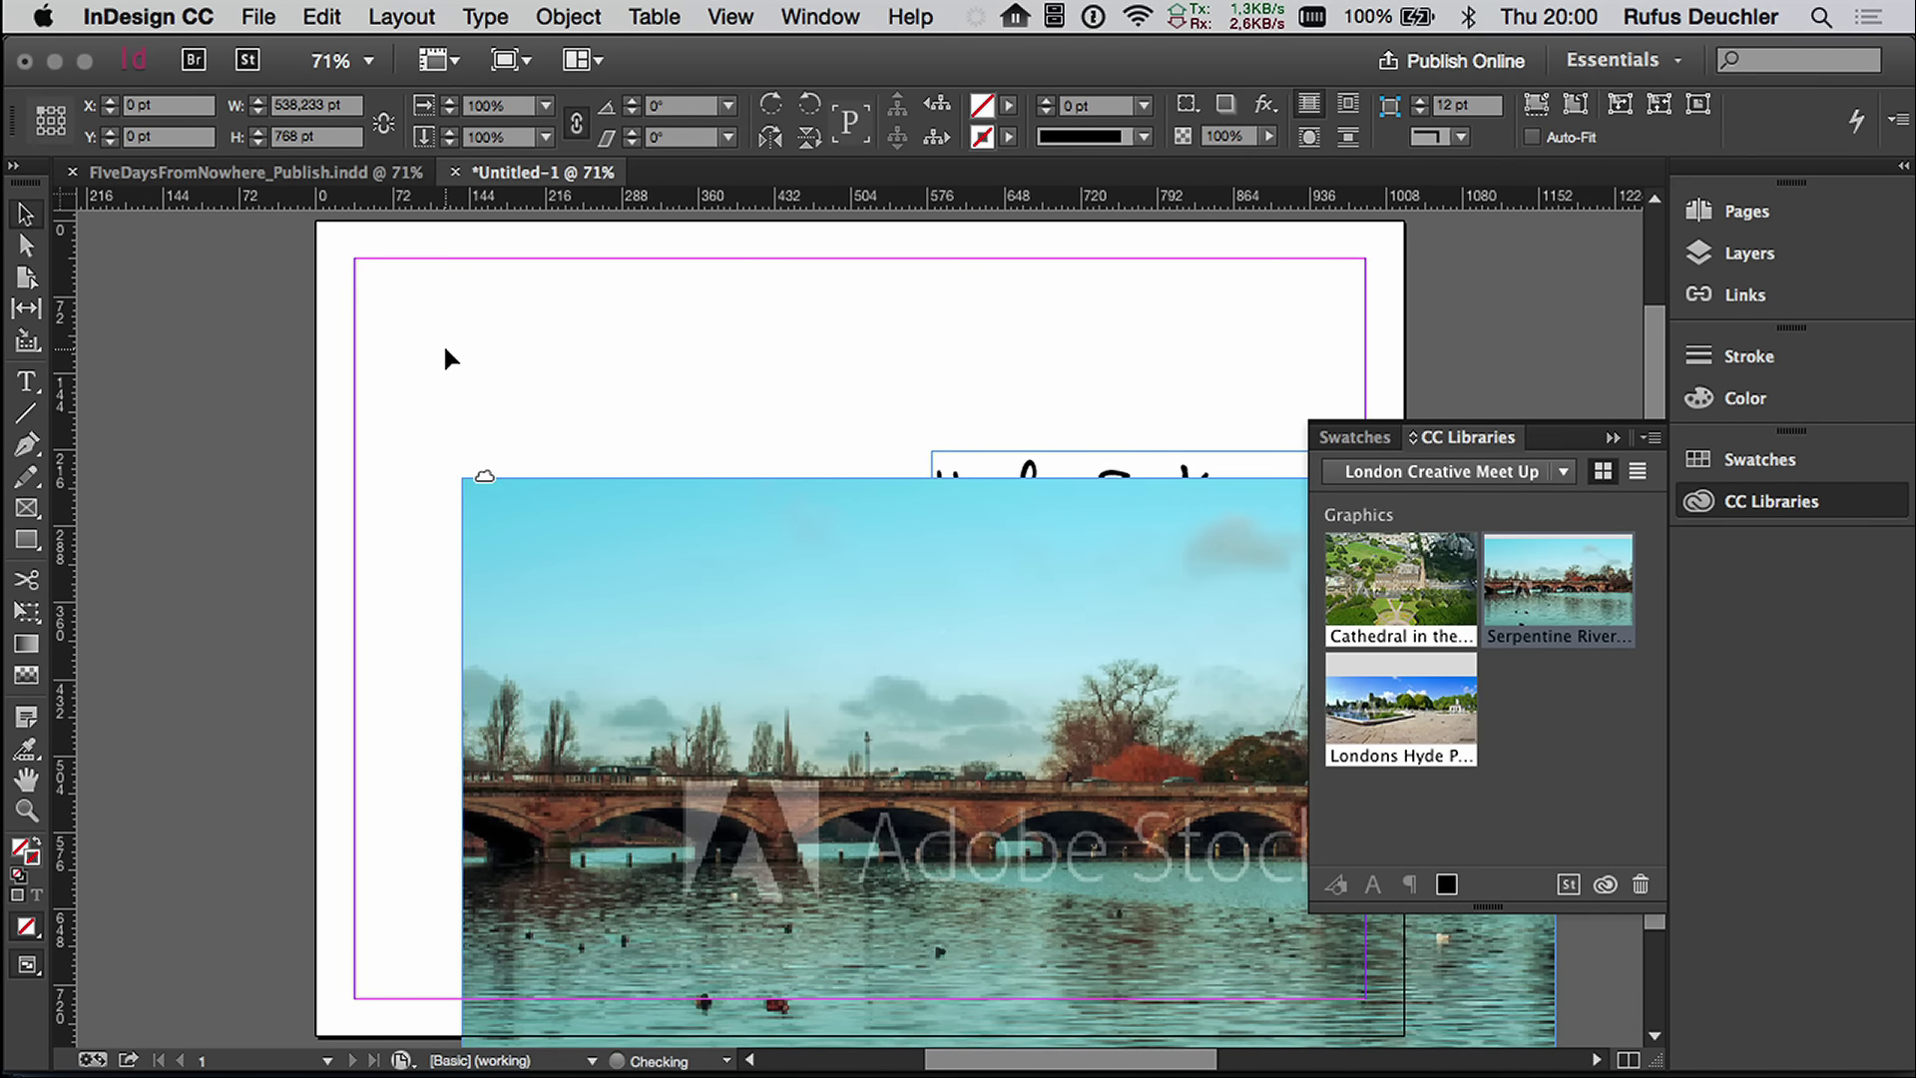
drag(611, 540, 474, 296)
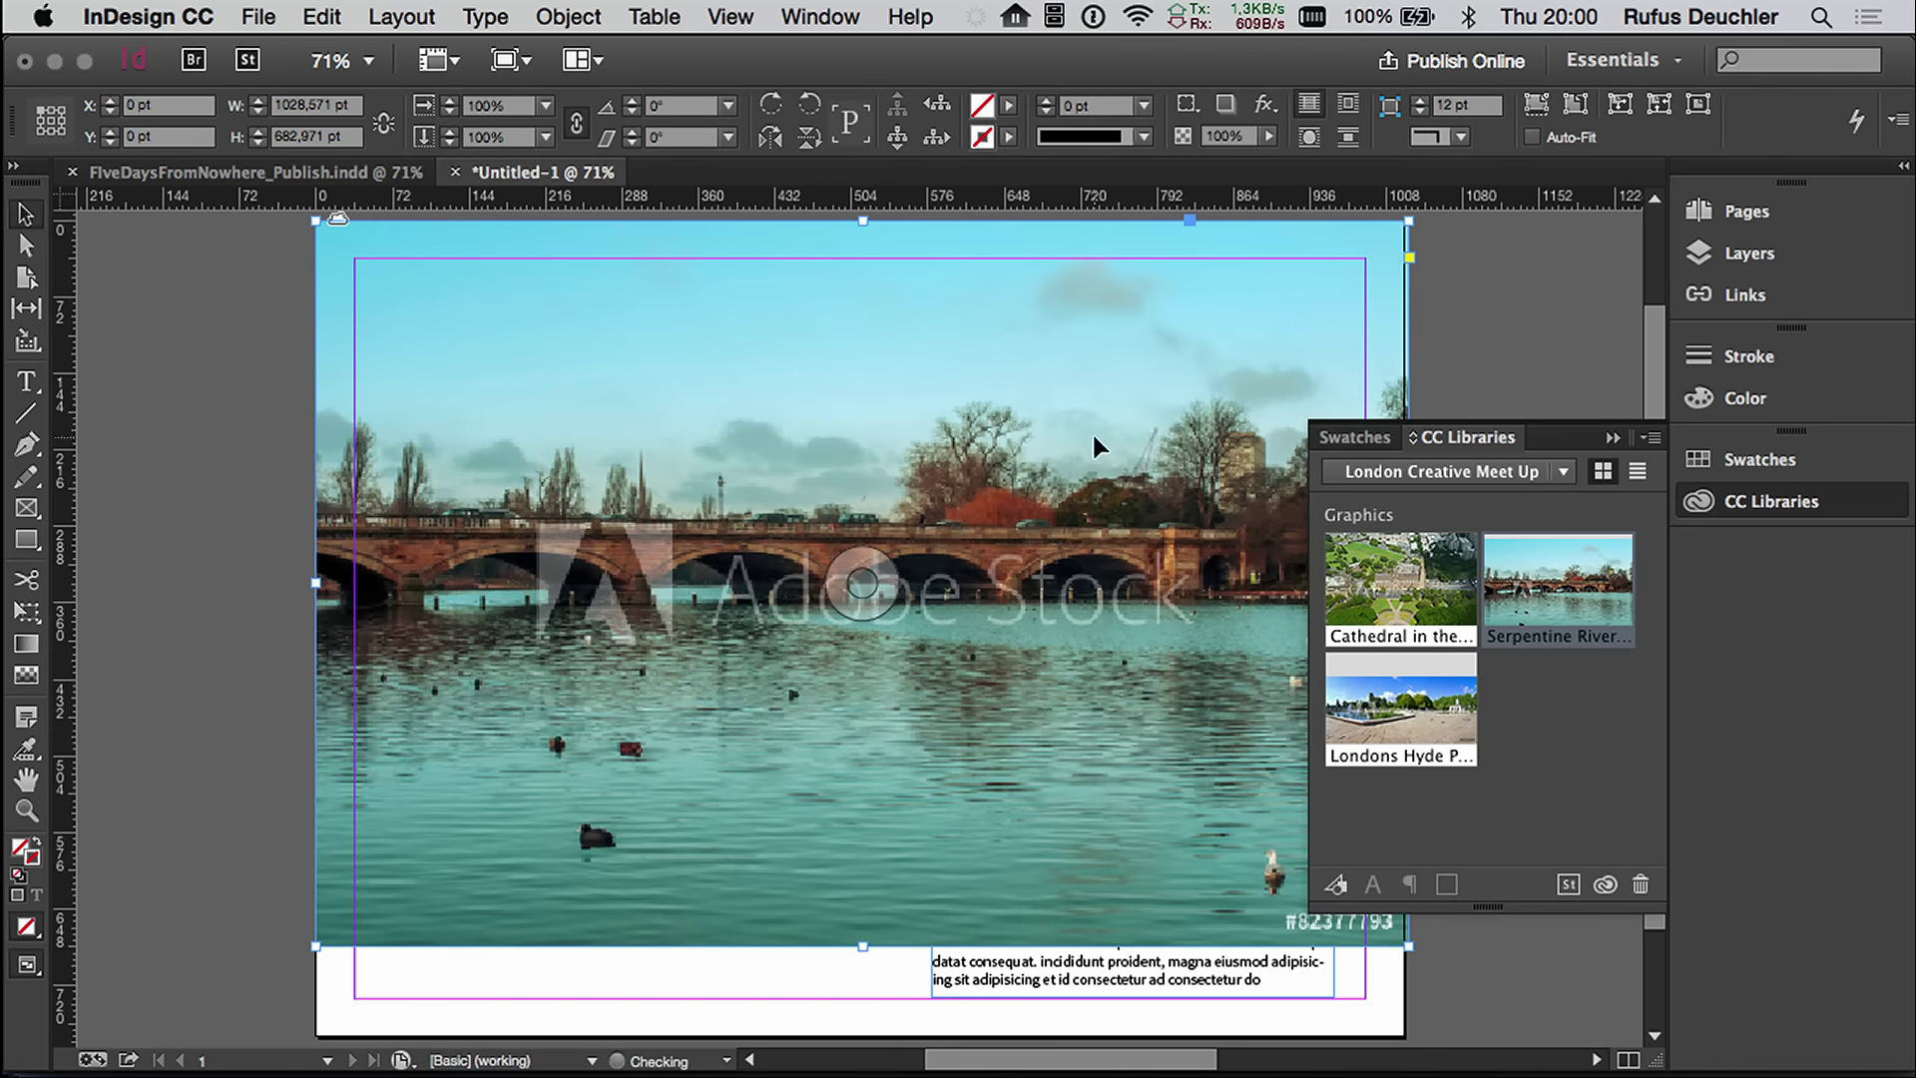
Step: Resize the Serpentine River image frame to 560 pt wide and 768 pt high, cropping it beside the text
click(1613, 437)
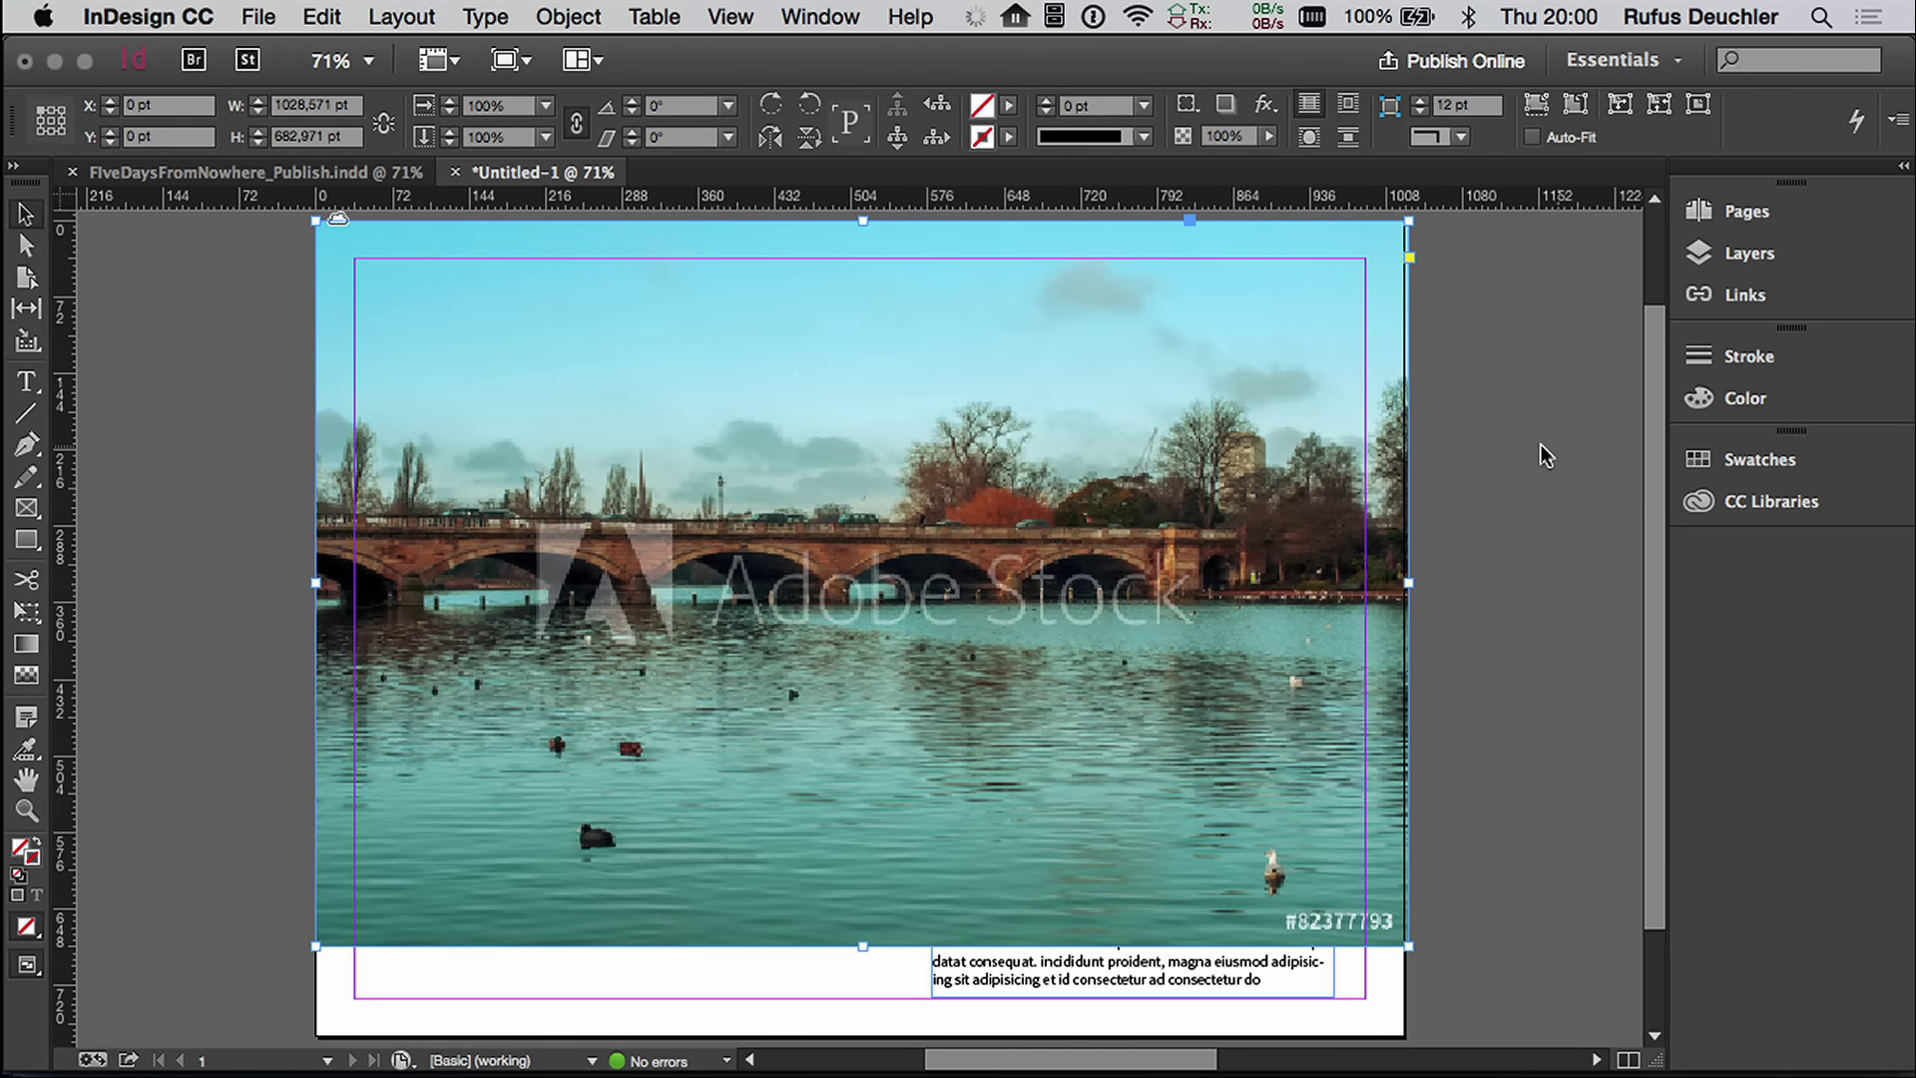
drag(1408, 582, 912, 637)
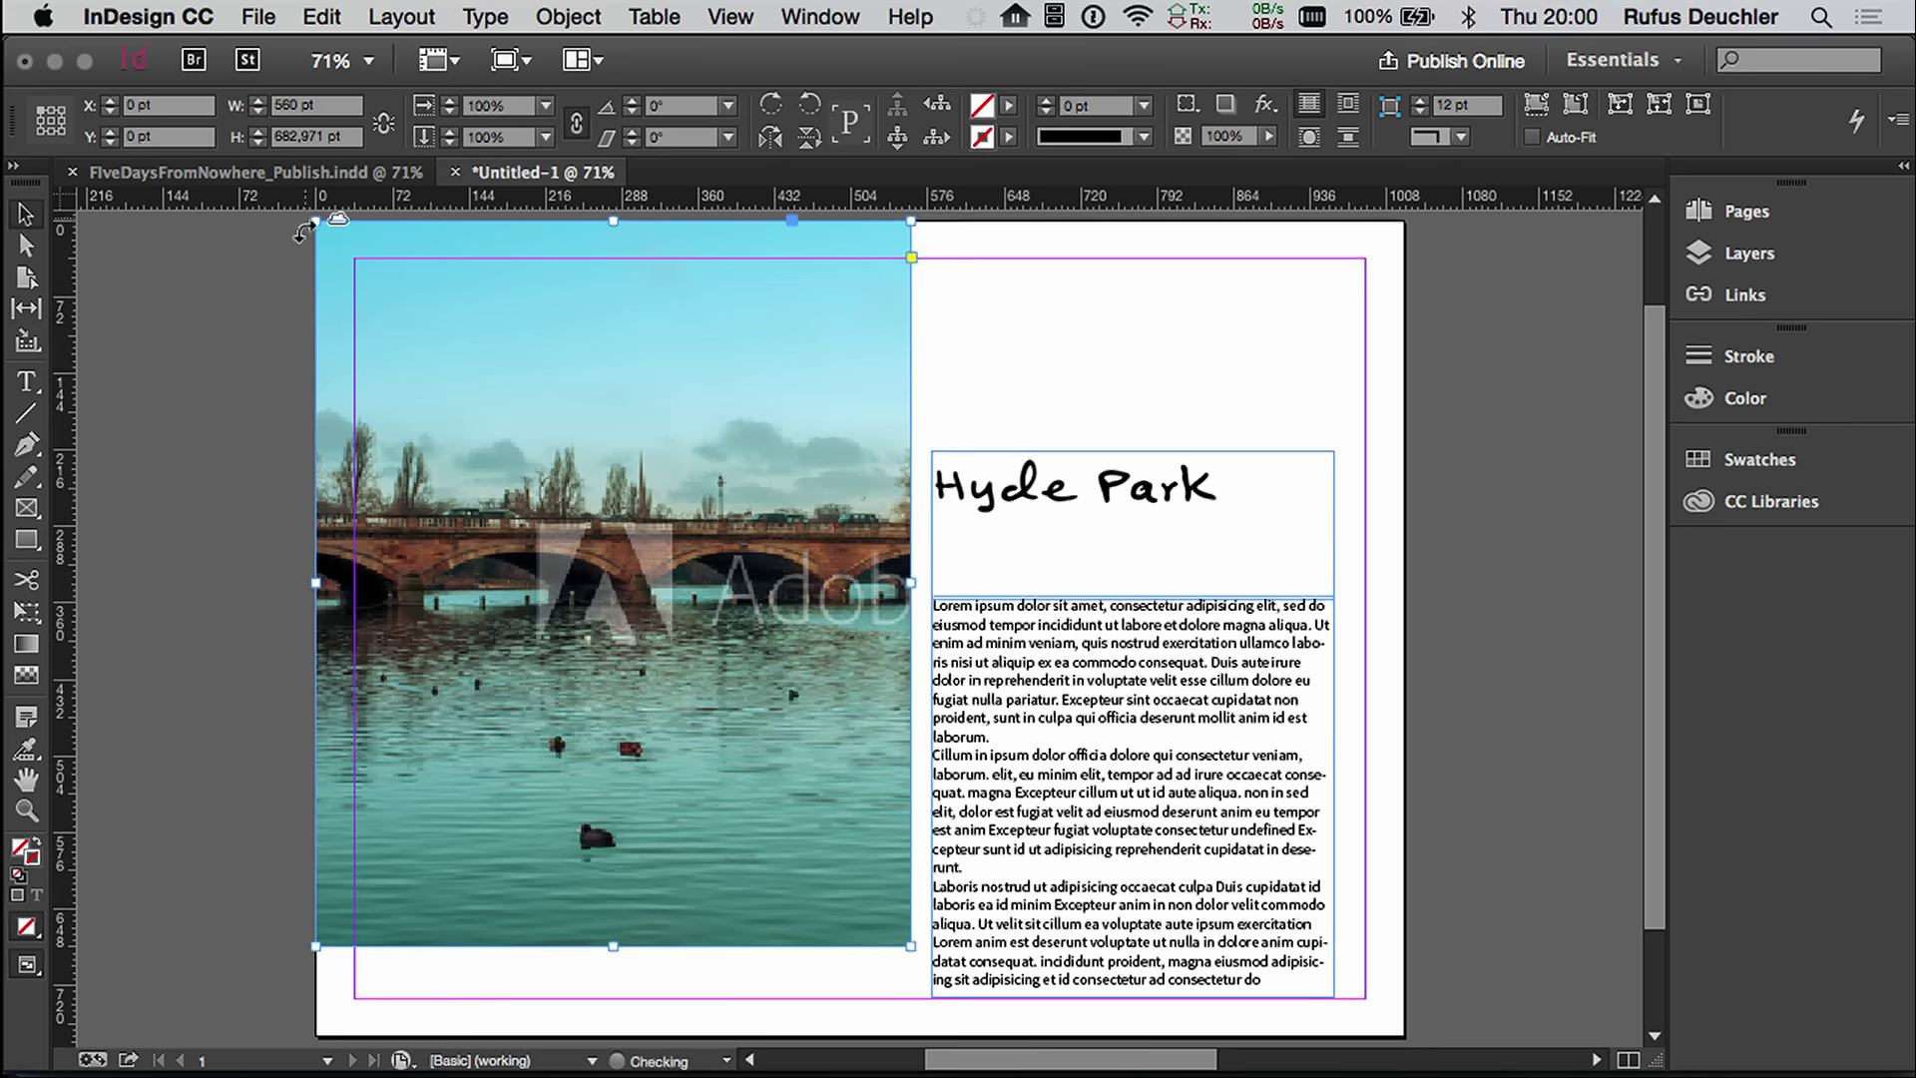
drag(613, 946, 612, 1037)
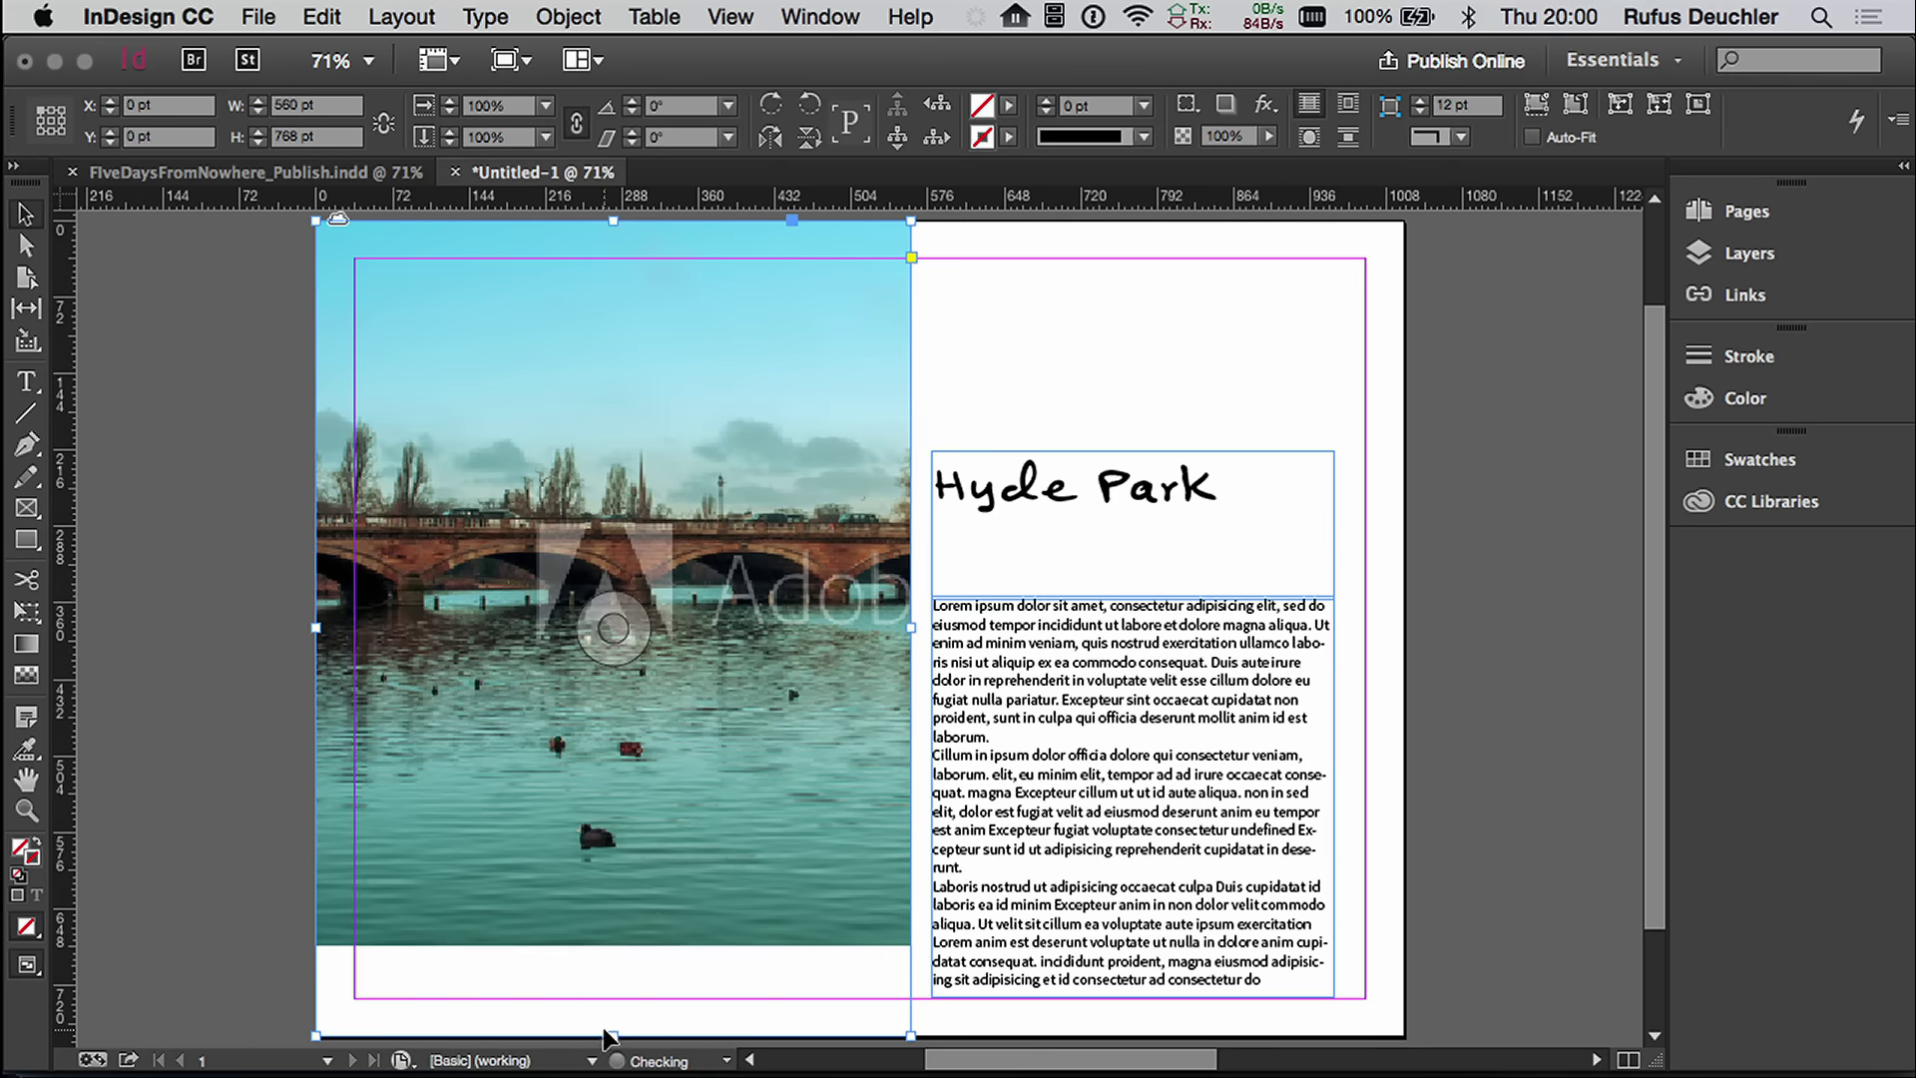
Step: Enlarge the Serpentine River picture inside its frame so it fills the full page height
double_click(588, 903)
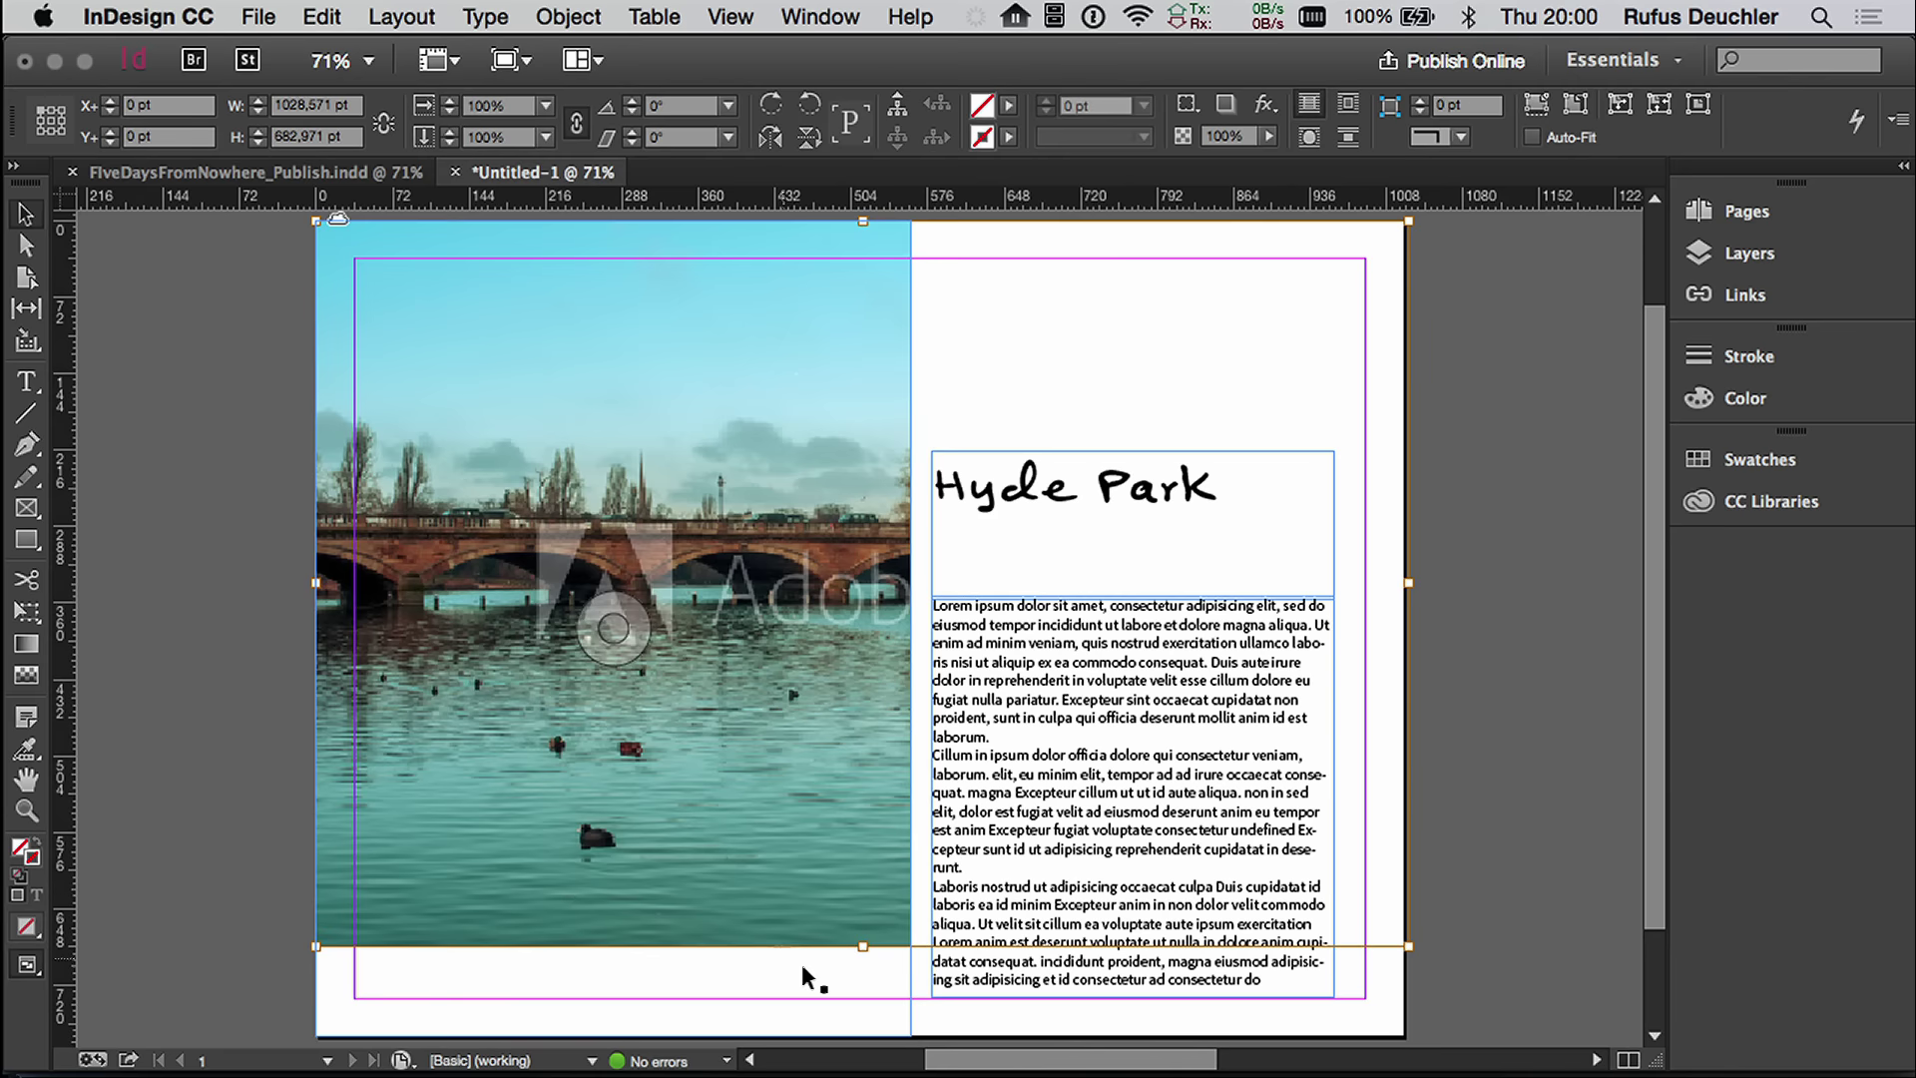
drag(862, 946, 856, 1031)
click(188, 736)
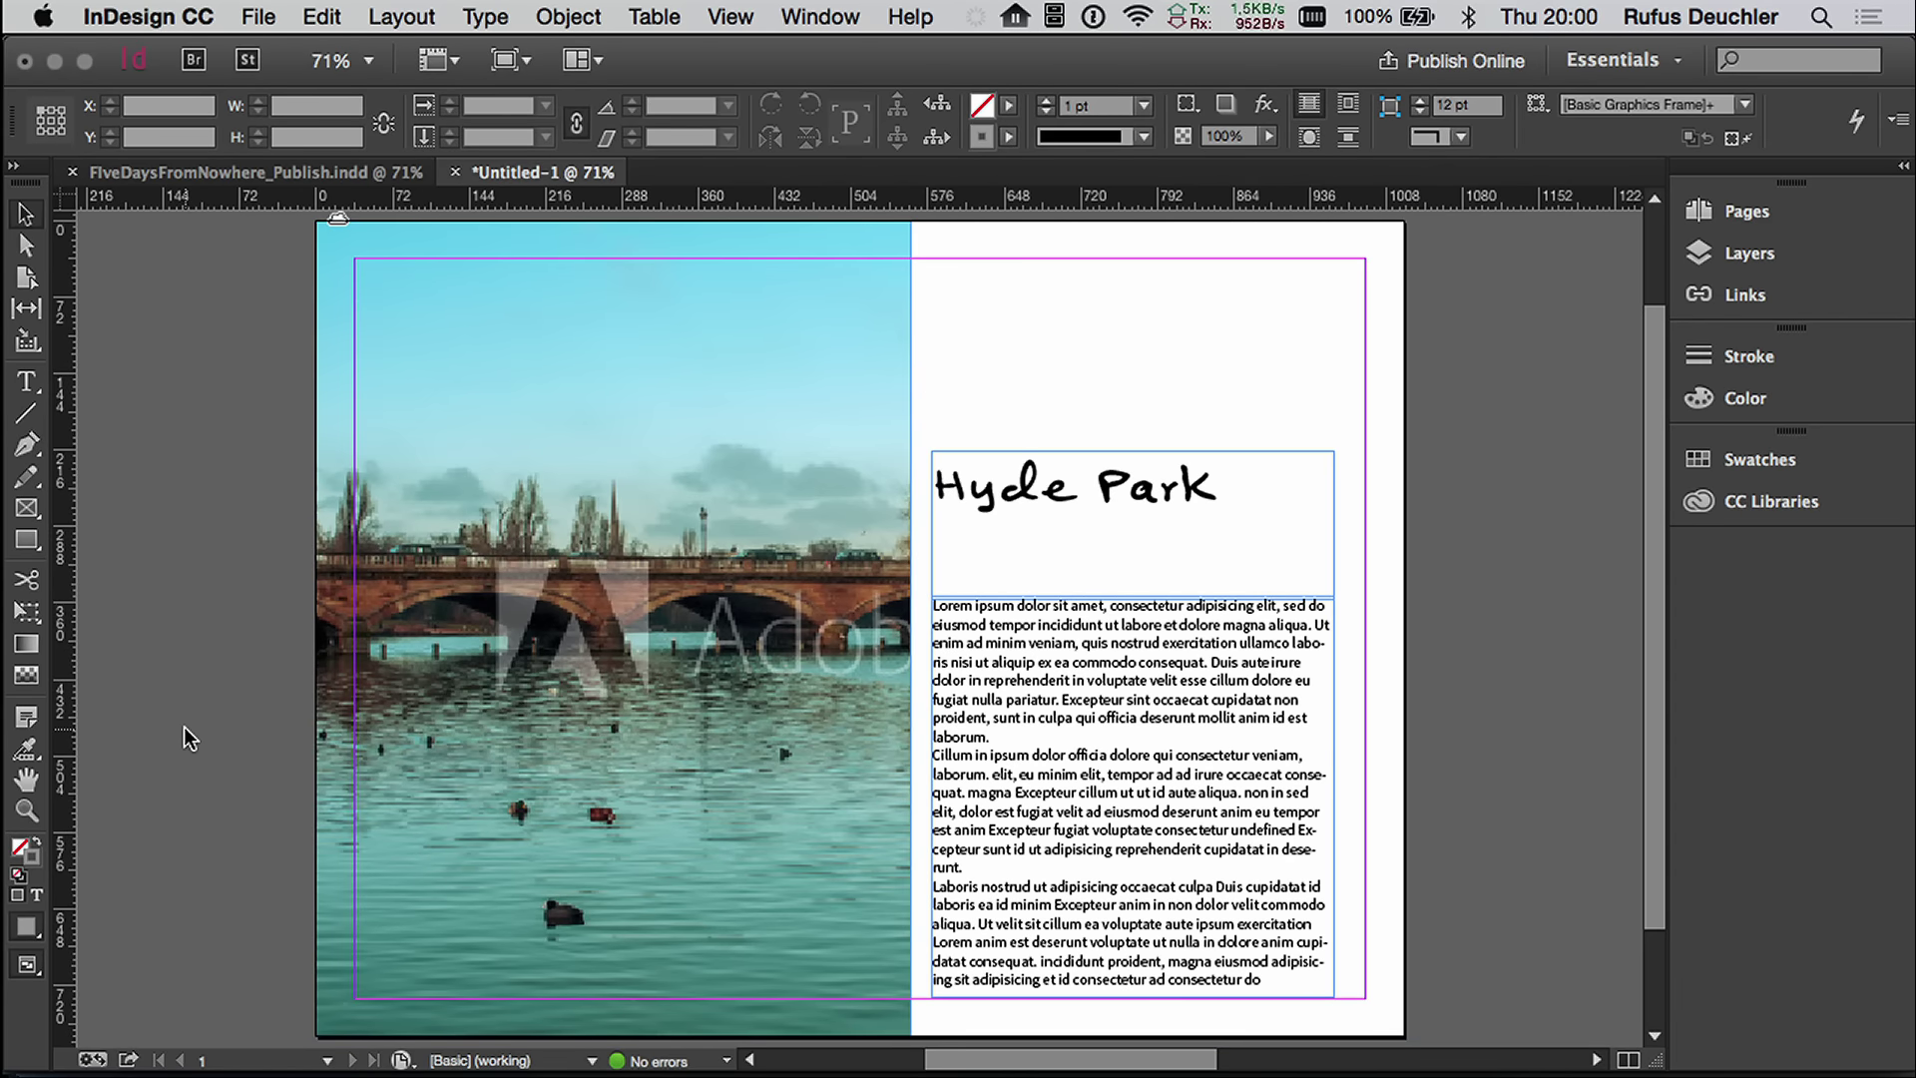
Step: License the Serpentine River Adobe Stock image from the London Creative Meet Up library
click(511, 624)
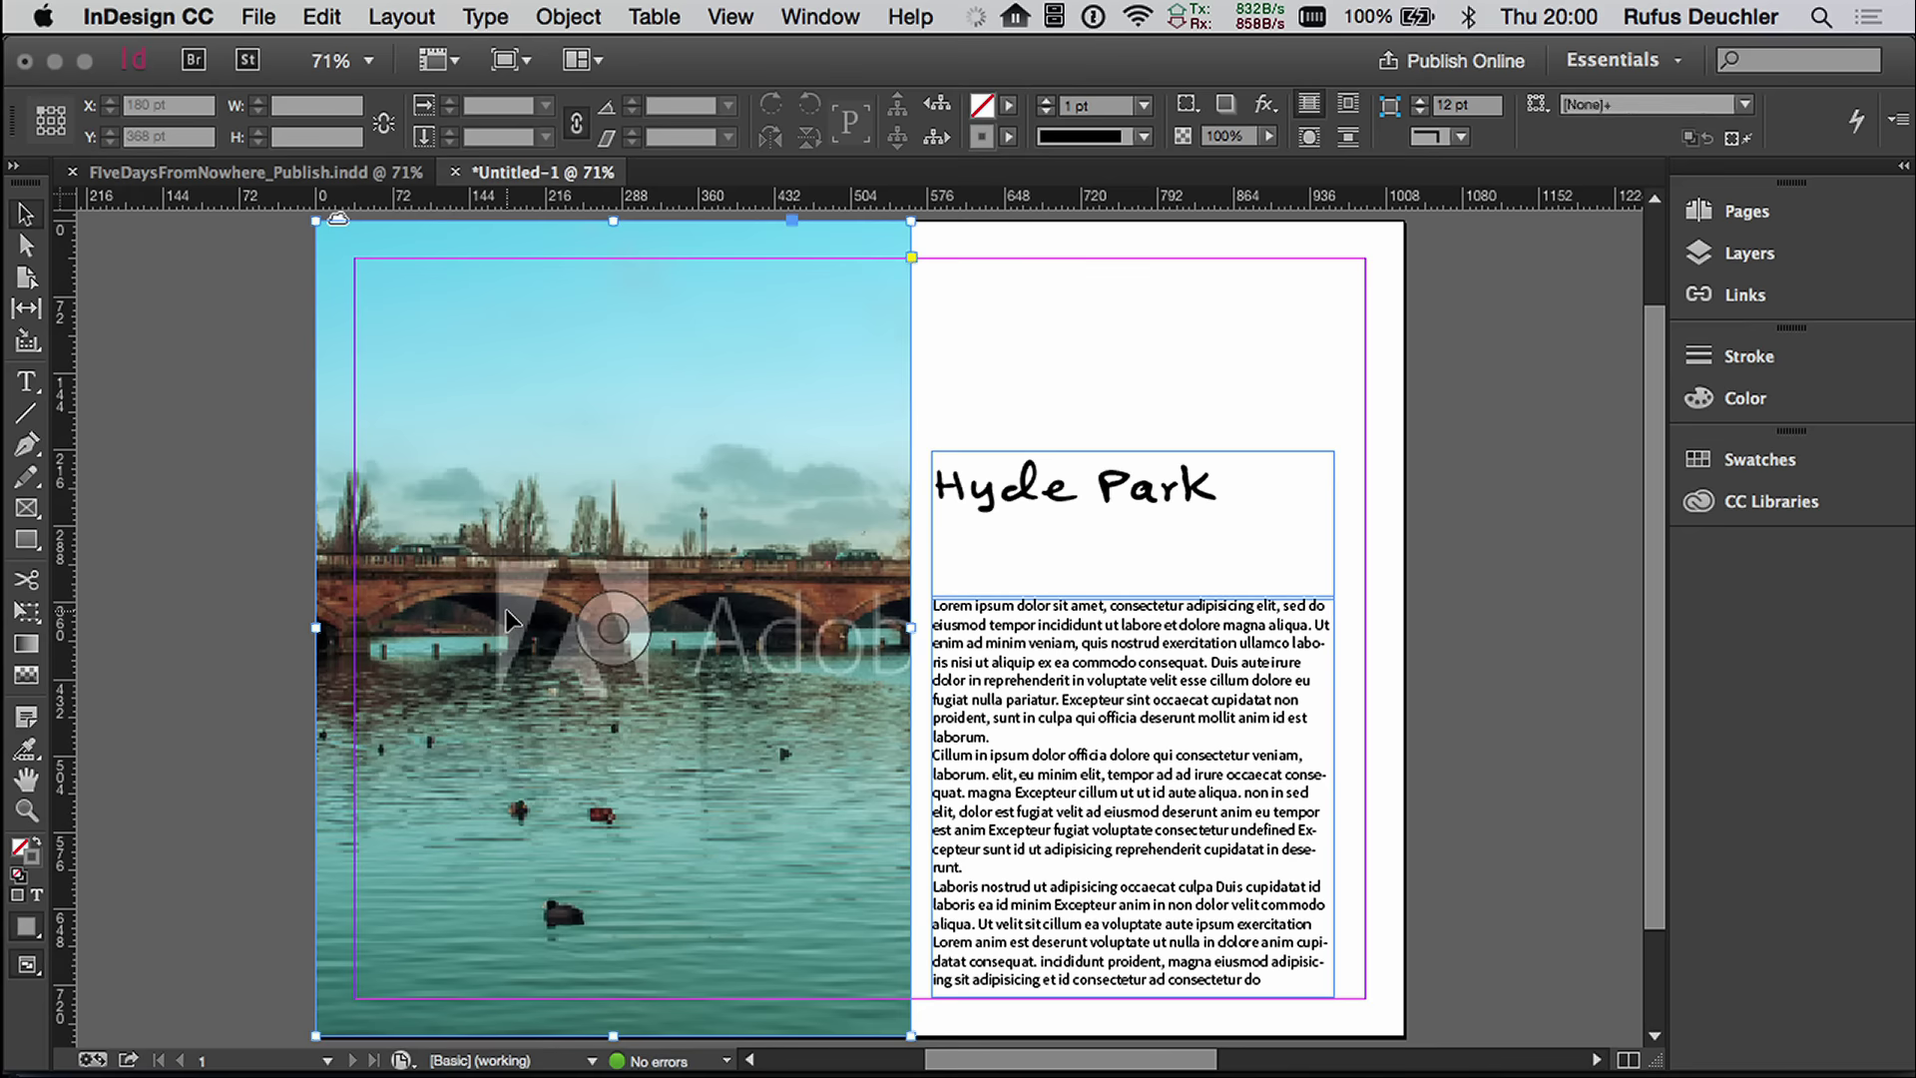
click(1756, 509)
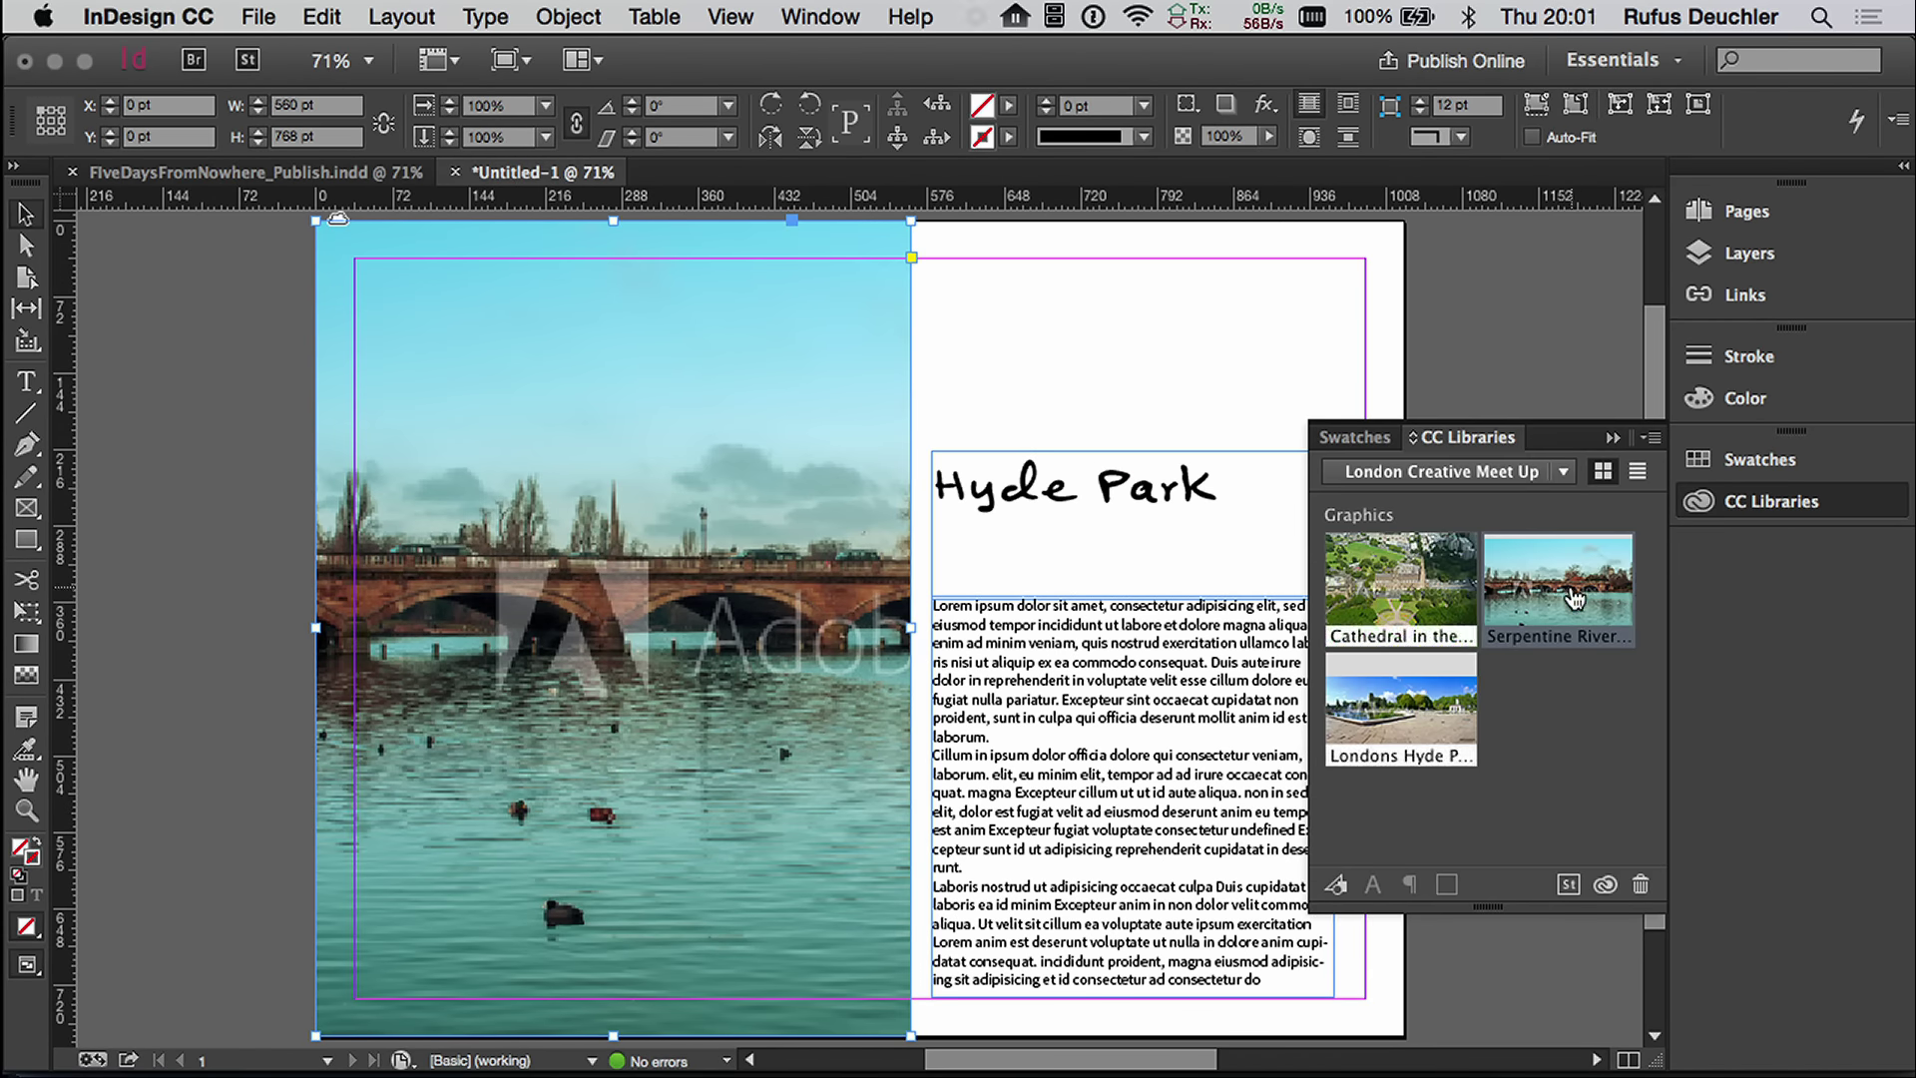
mouse_move(1574, 598)
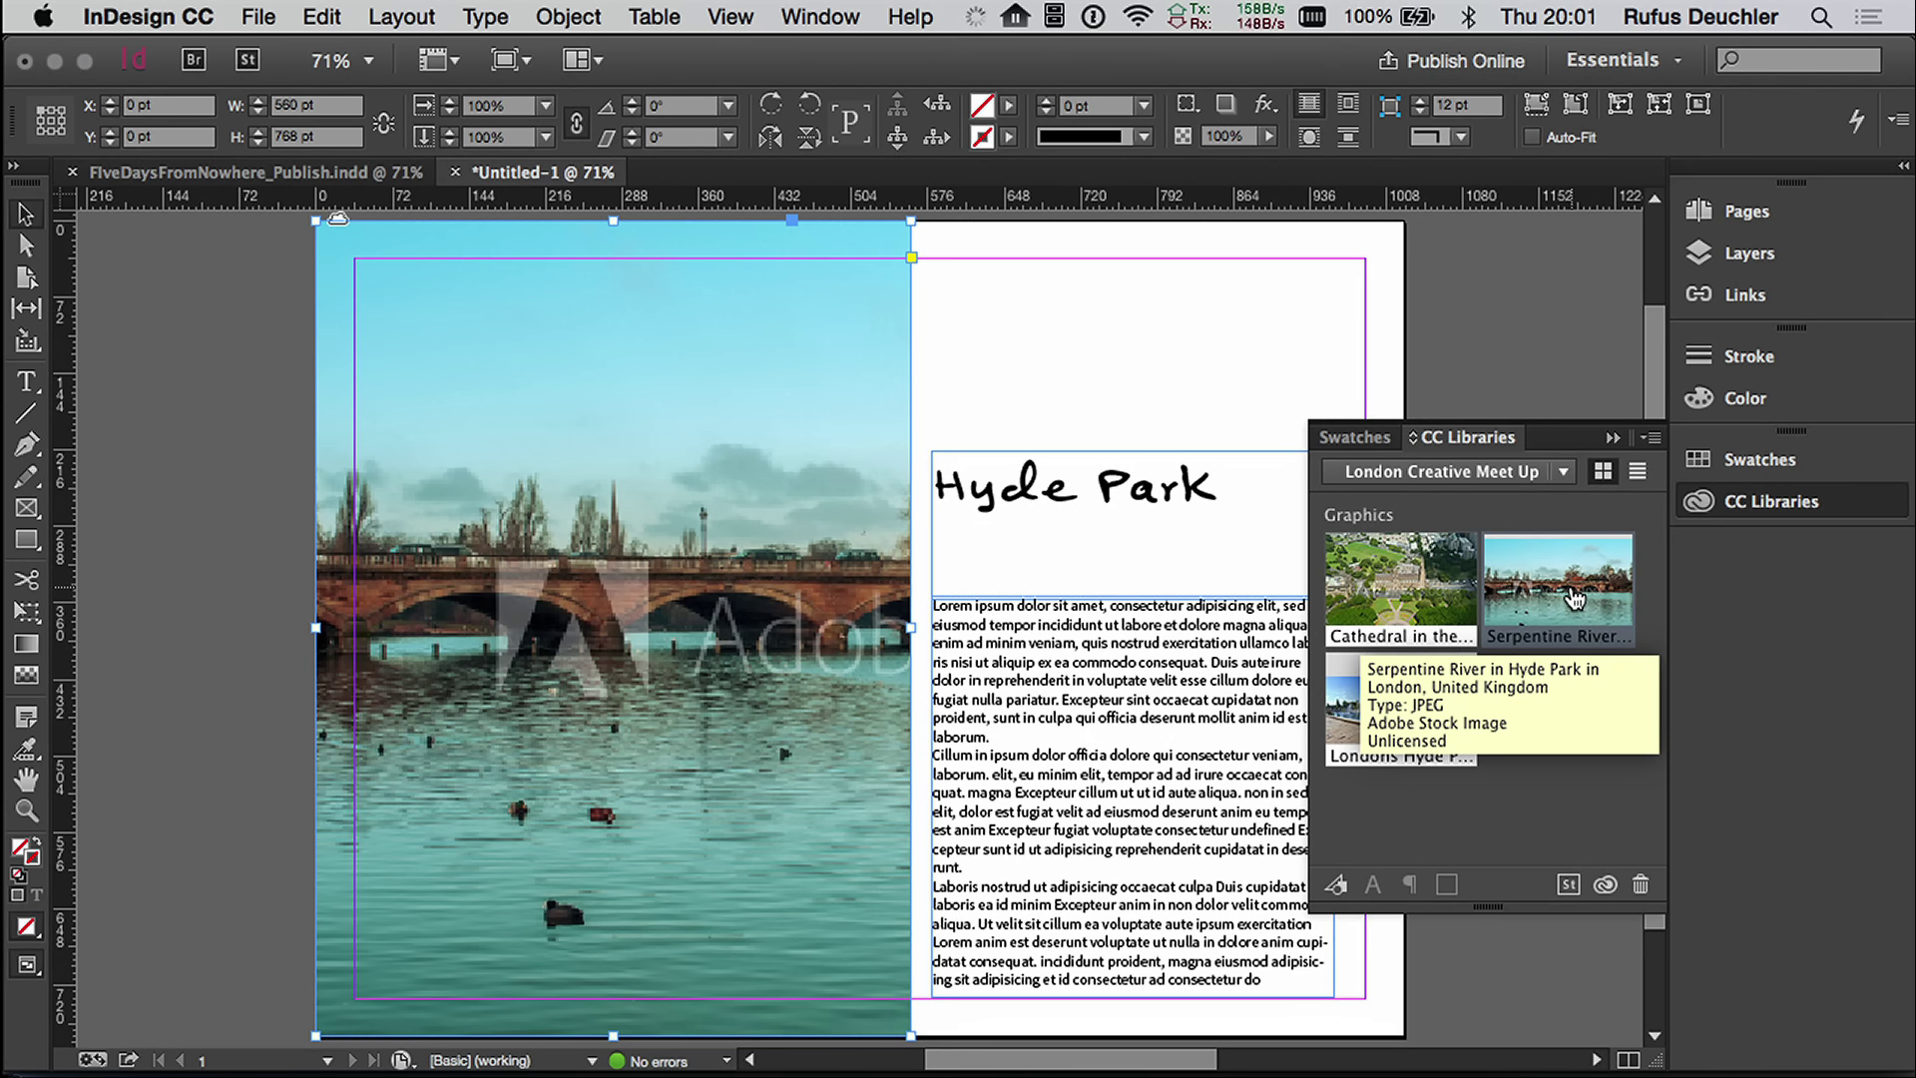
right_click(1571, 590)
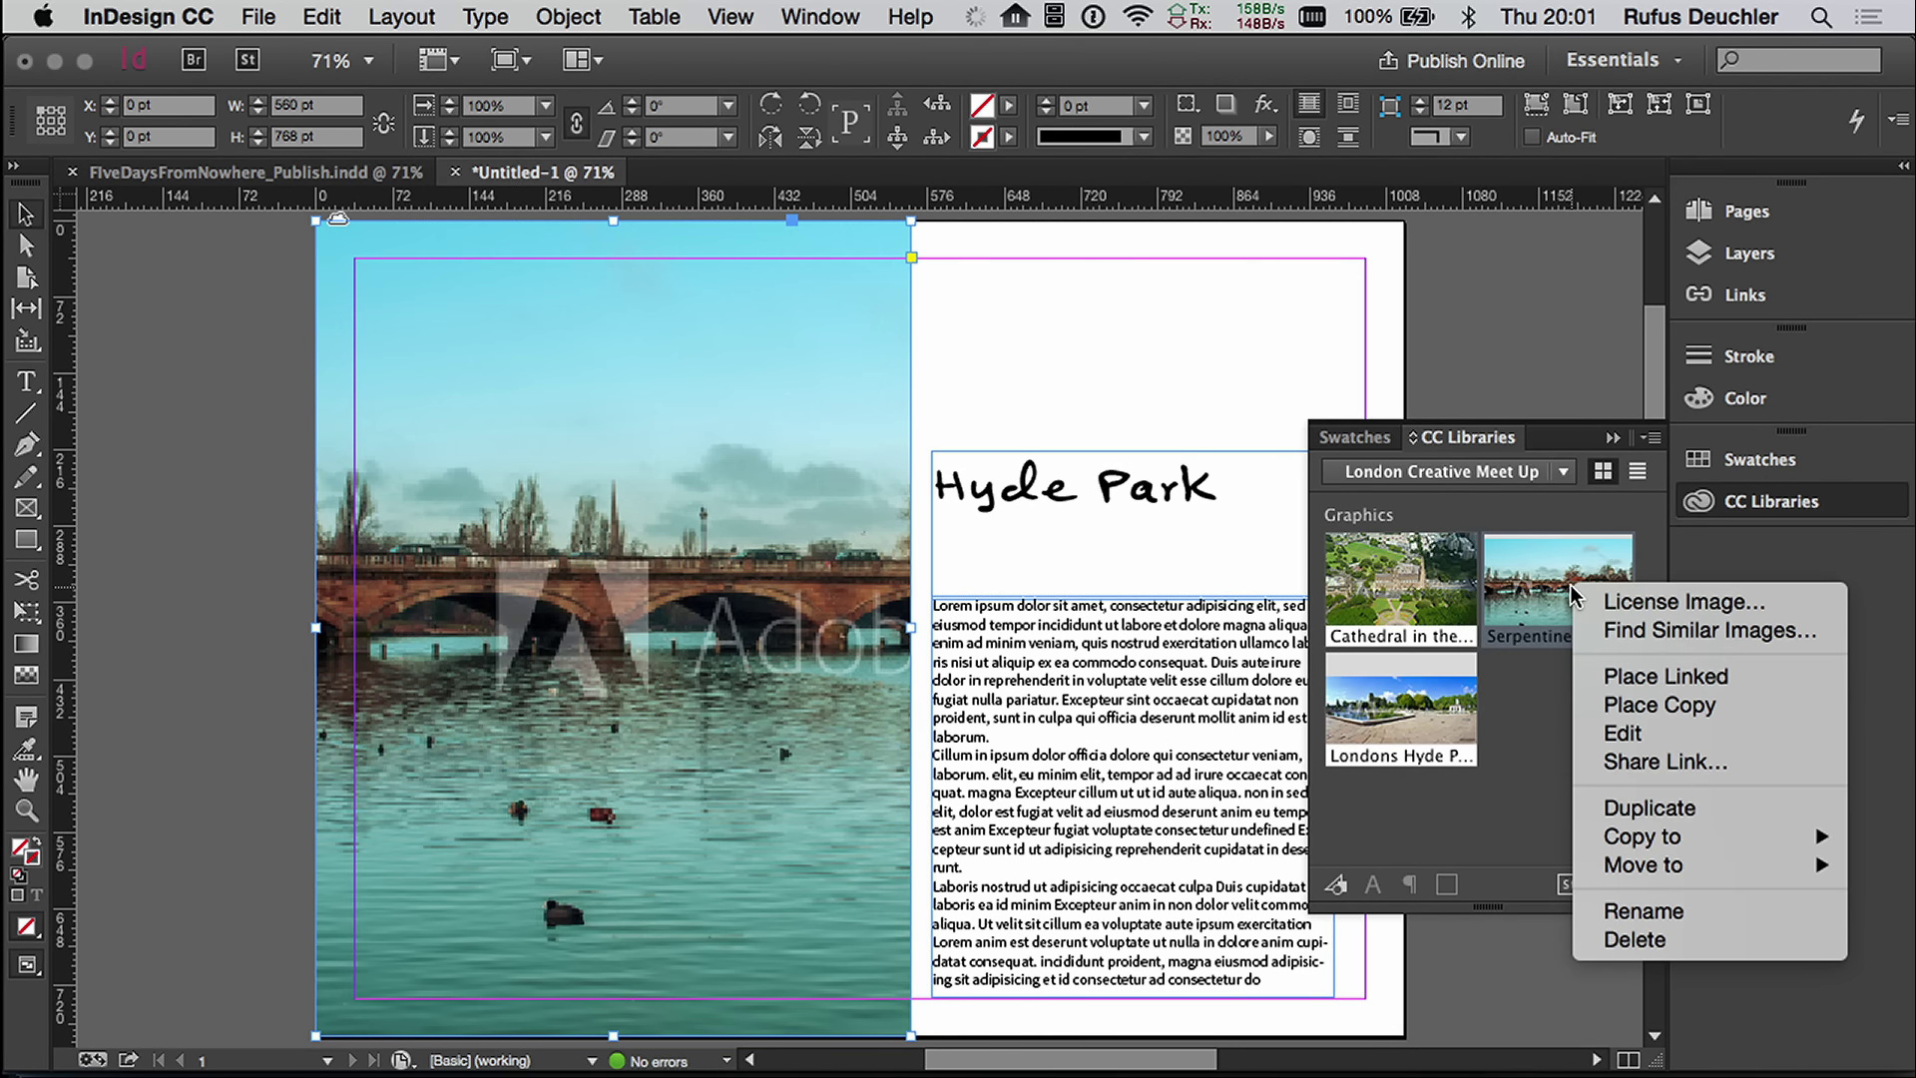
click(1697, 603)
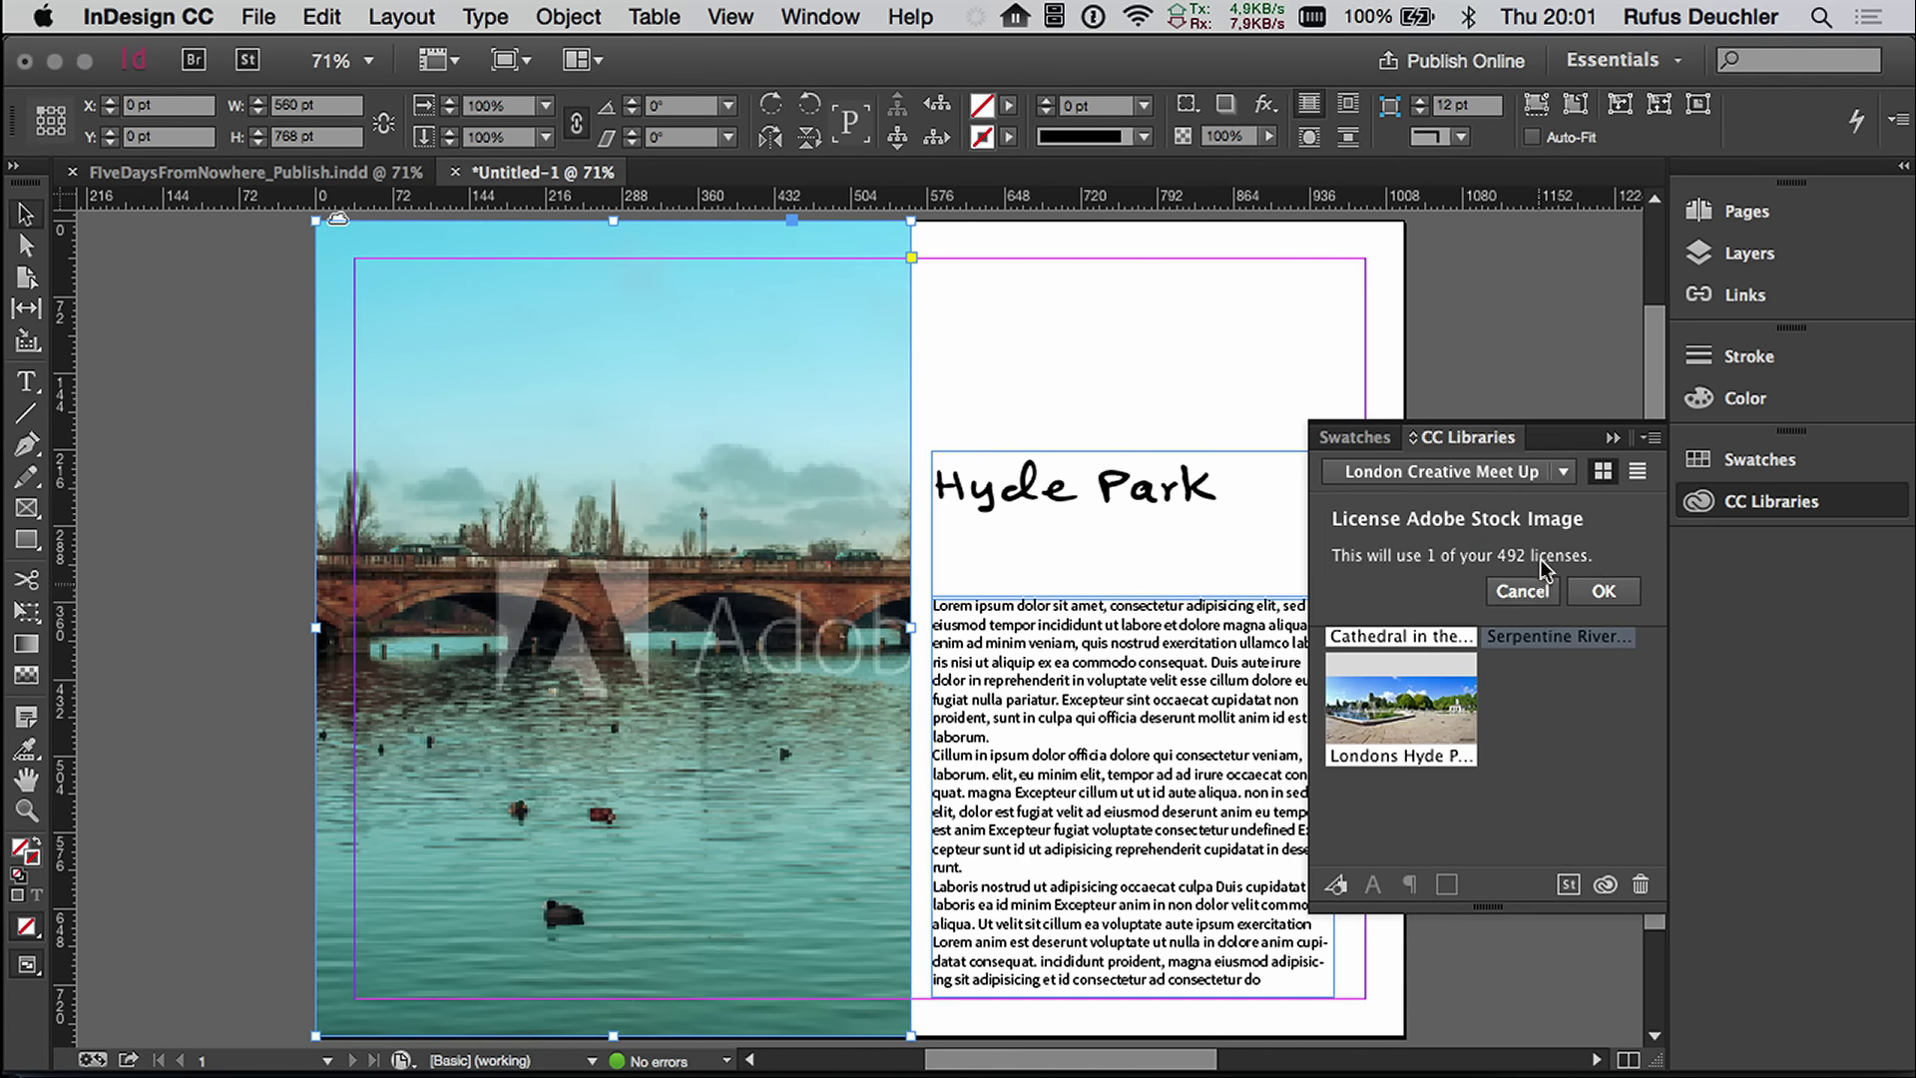
click(1611, 596)
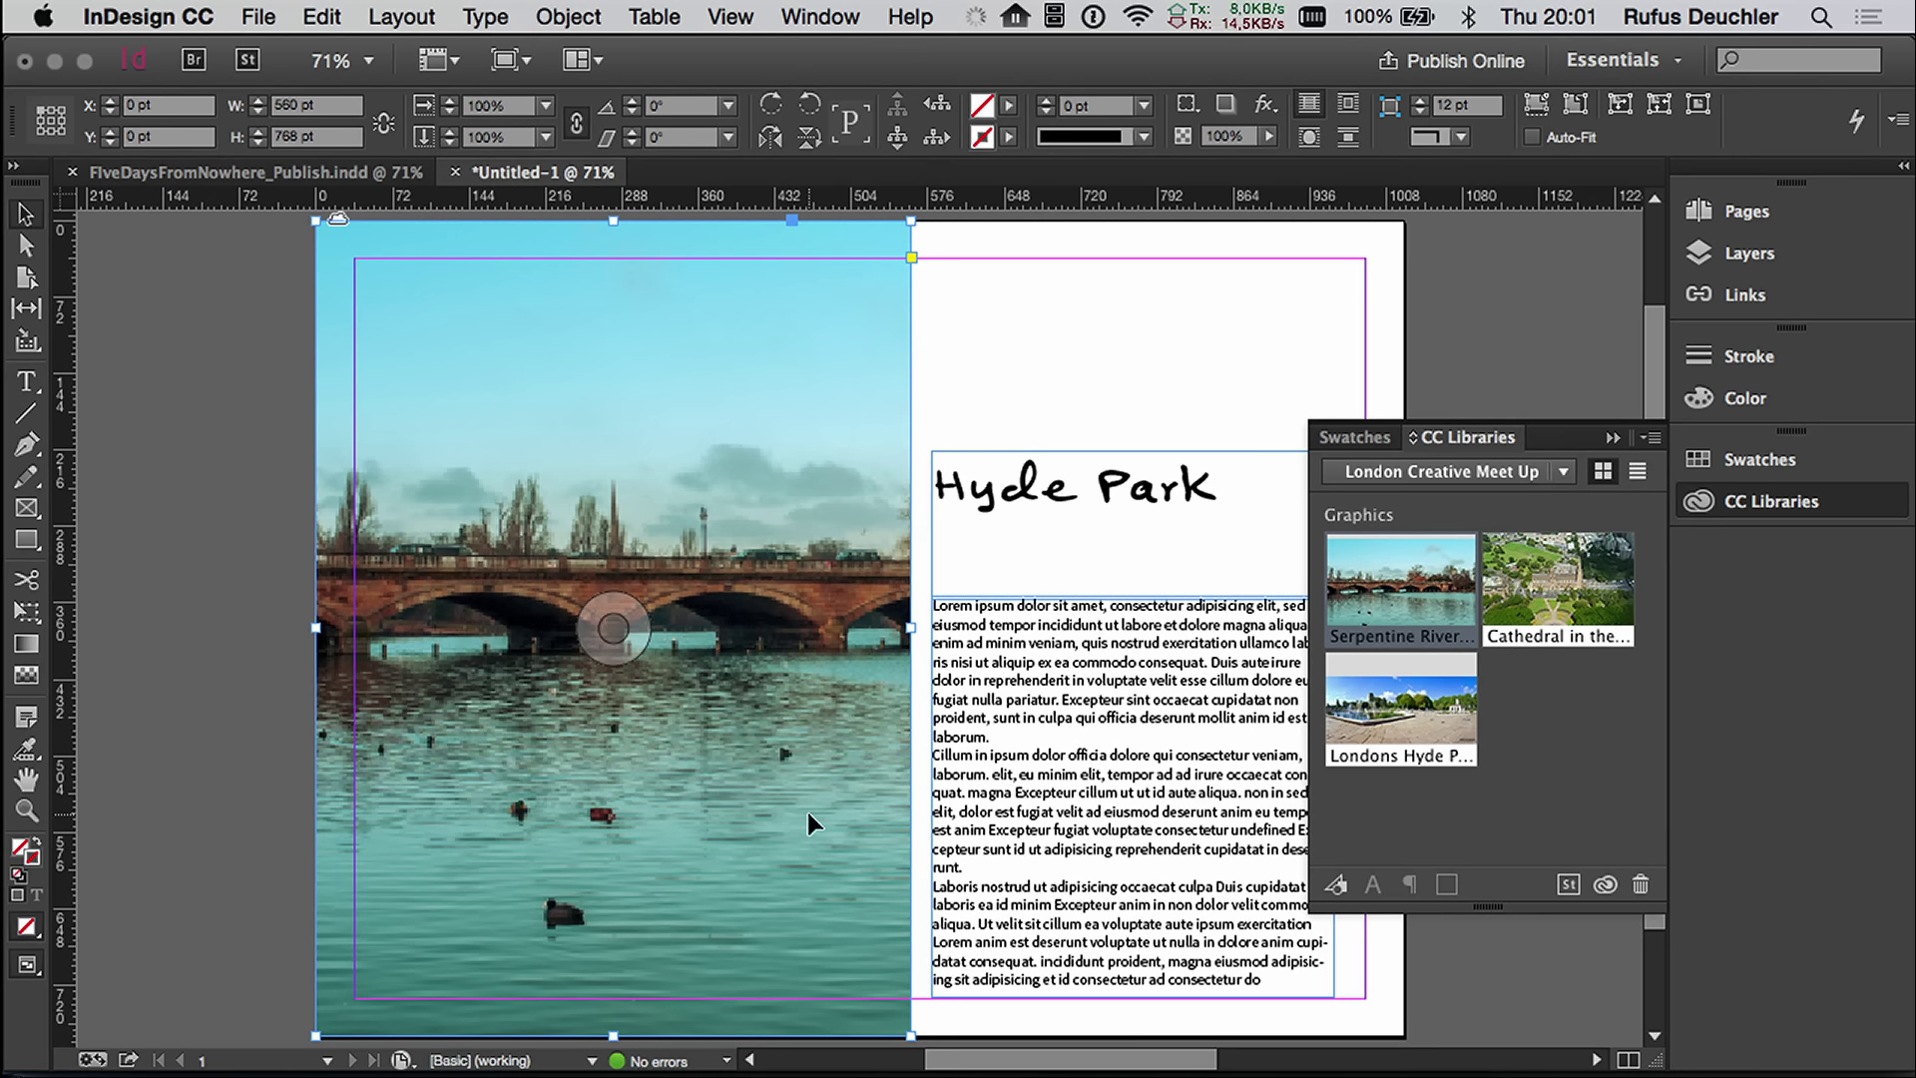
Step: Switch to Photoshop and open the Cathedral in the Hyde park image from the London Creative Meet Up library
key(super+Tab)
key(super+Tab)
key(super+Tab)
key(super+Tab)
key(super+Tab)
key(super+Tab)
key(super+Tab)
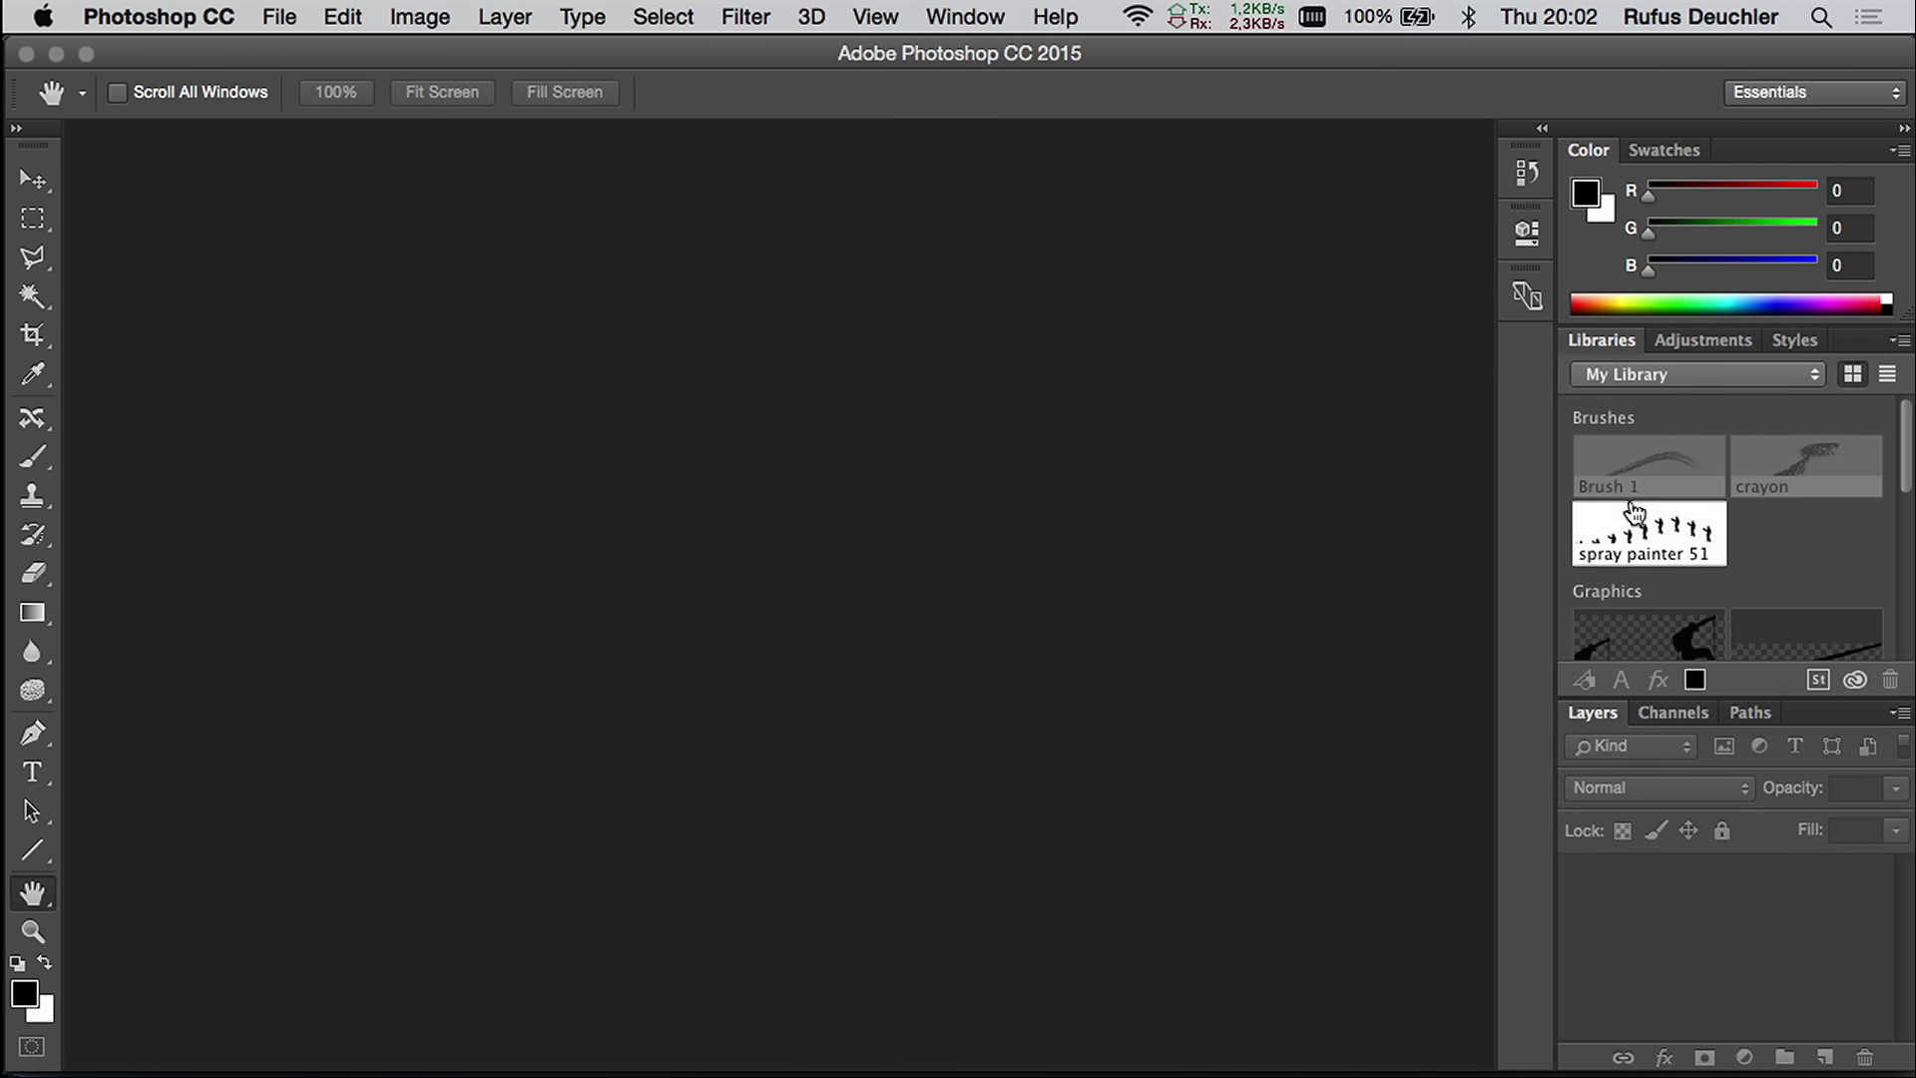
click(1653, 379)
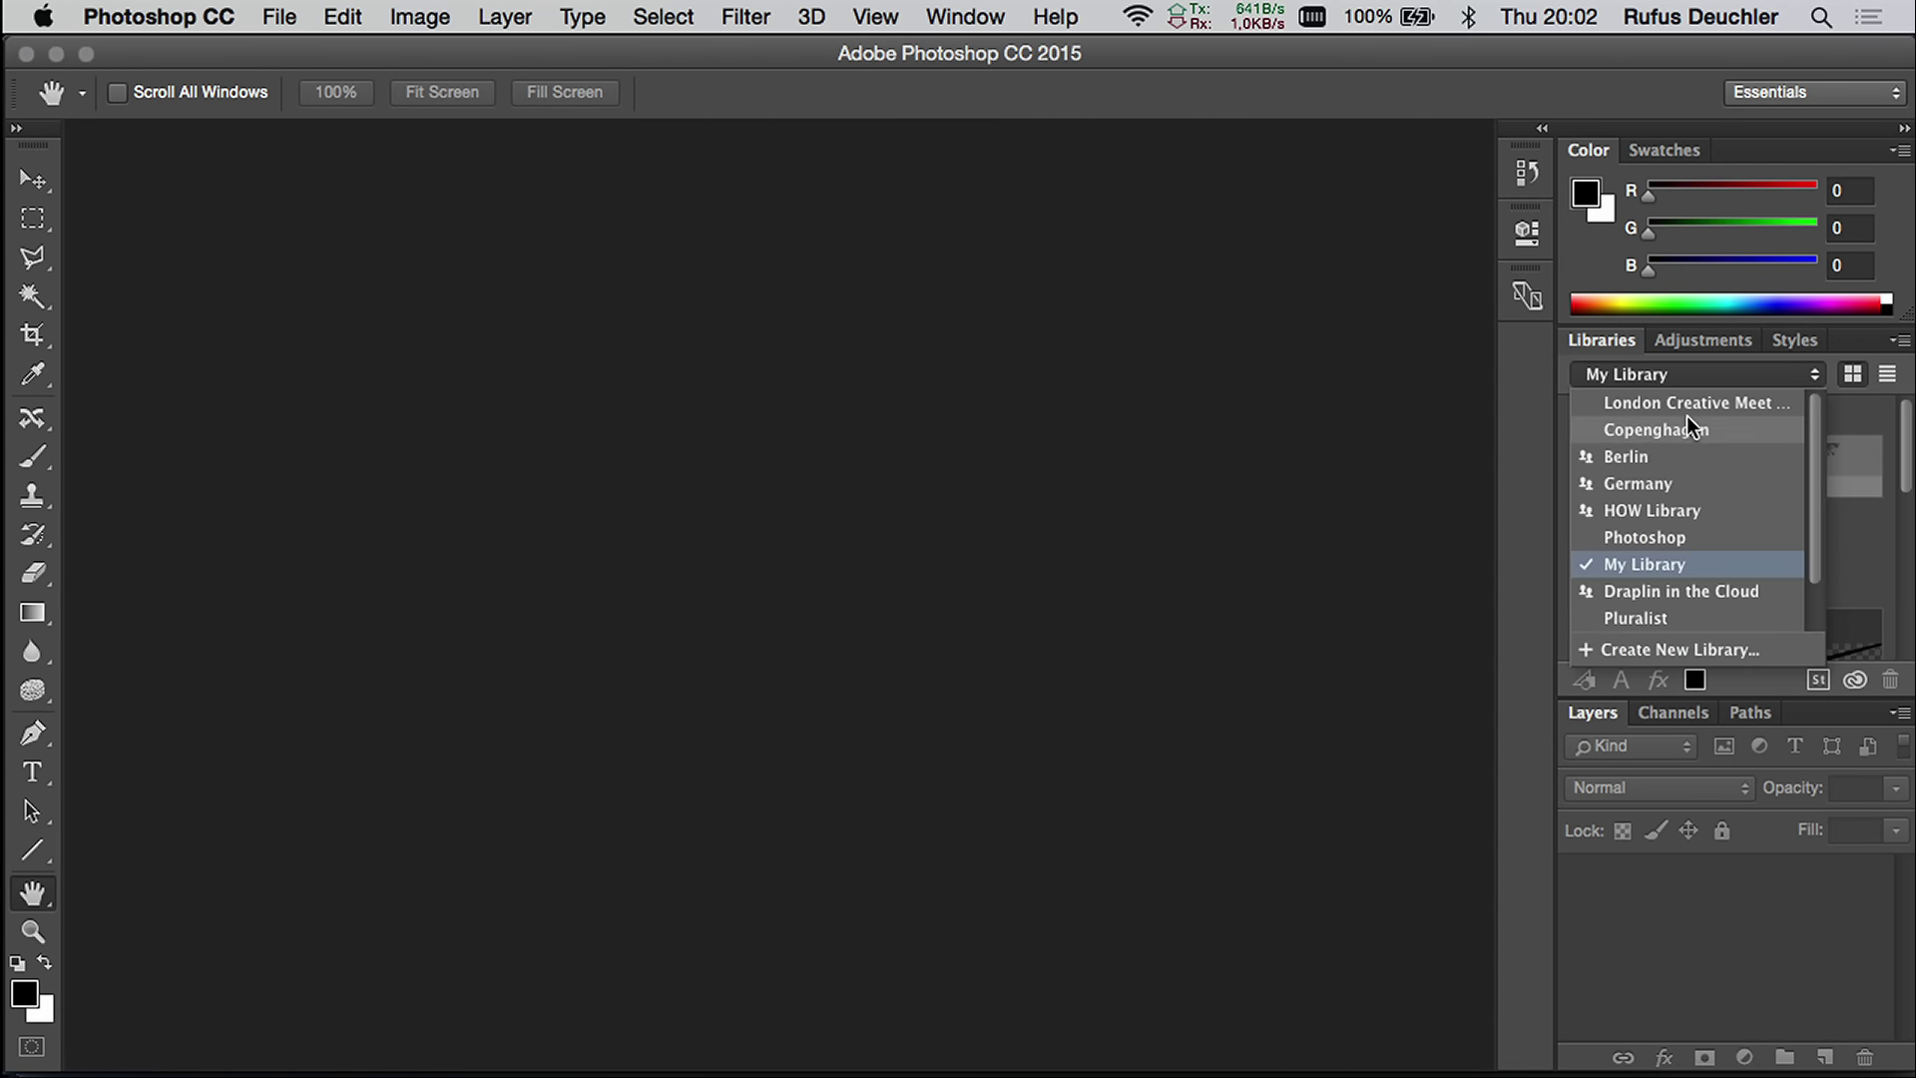
click(1691, 401)
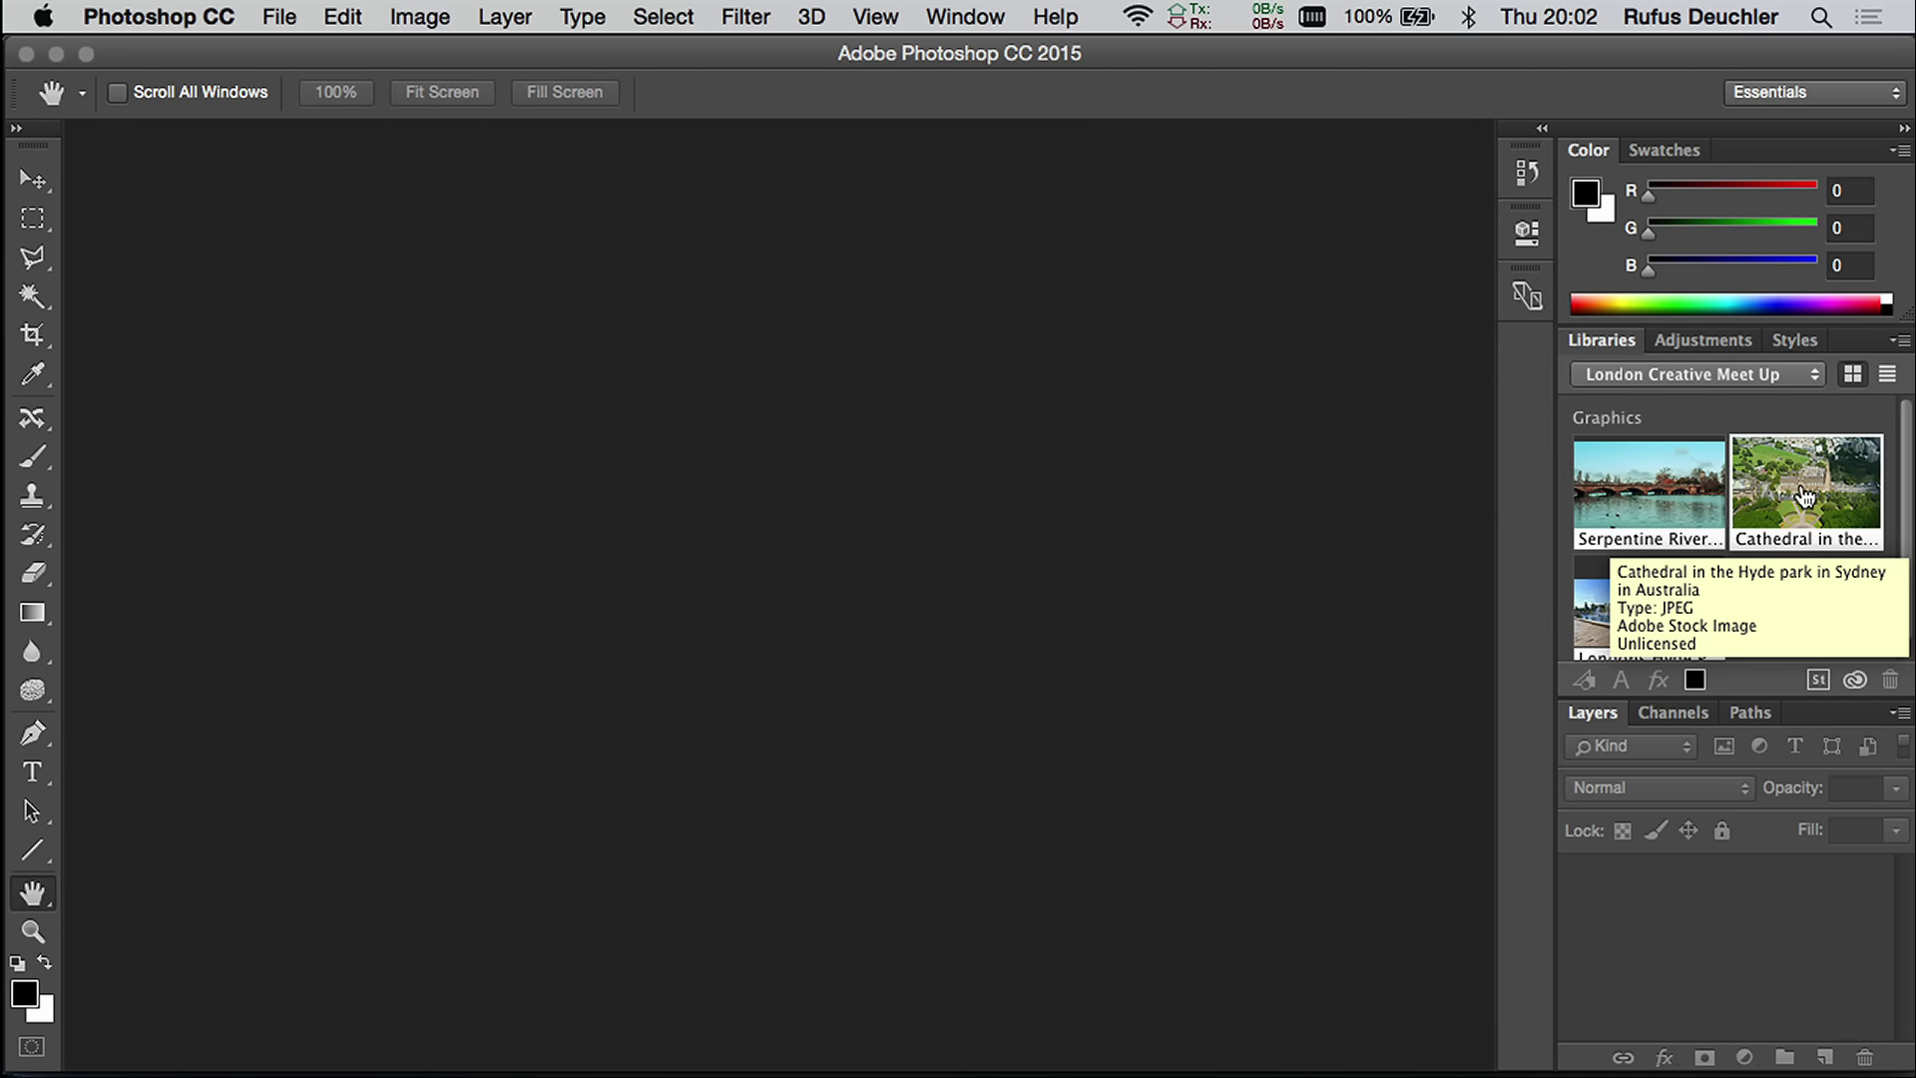
double_click(1806, 496)
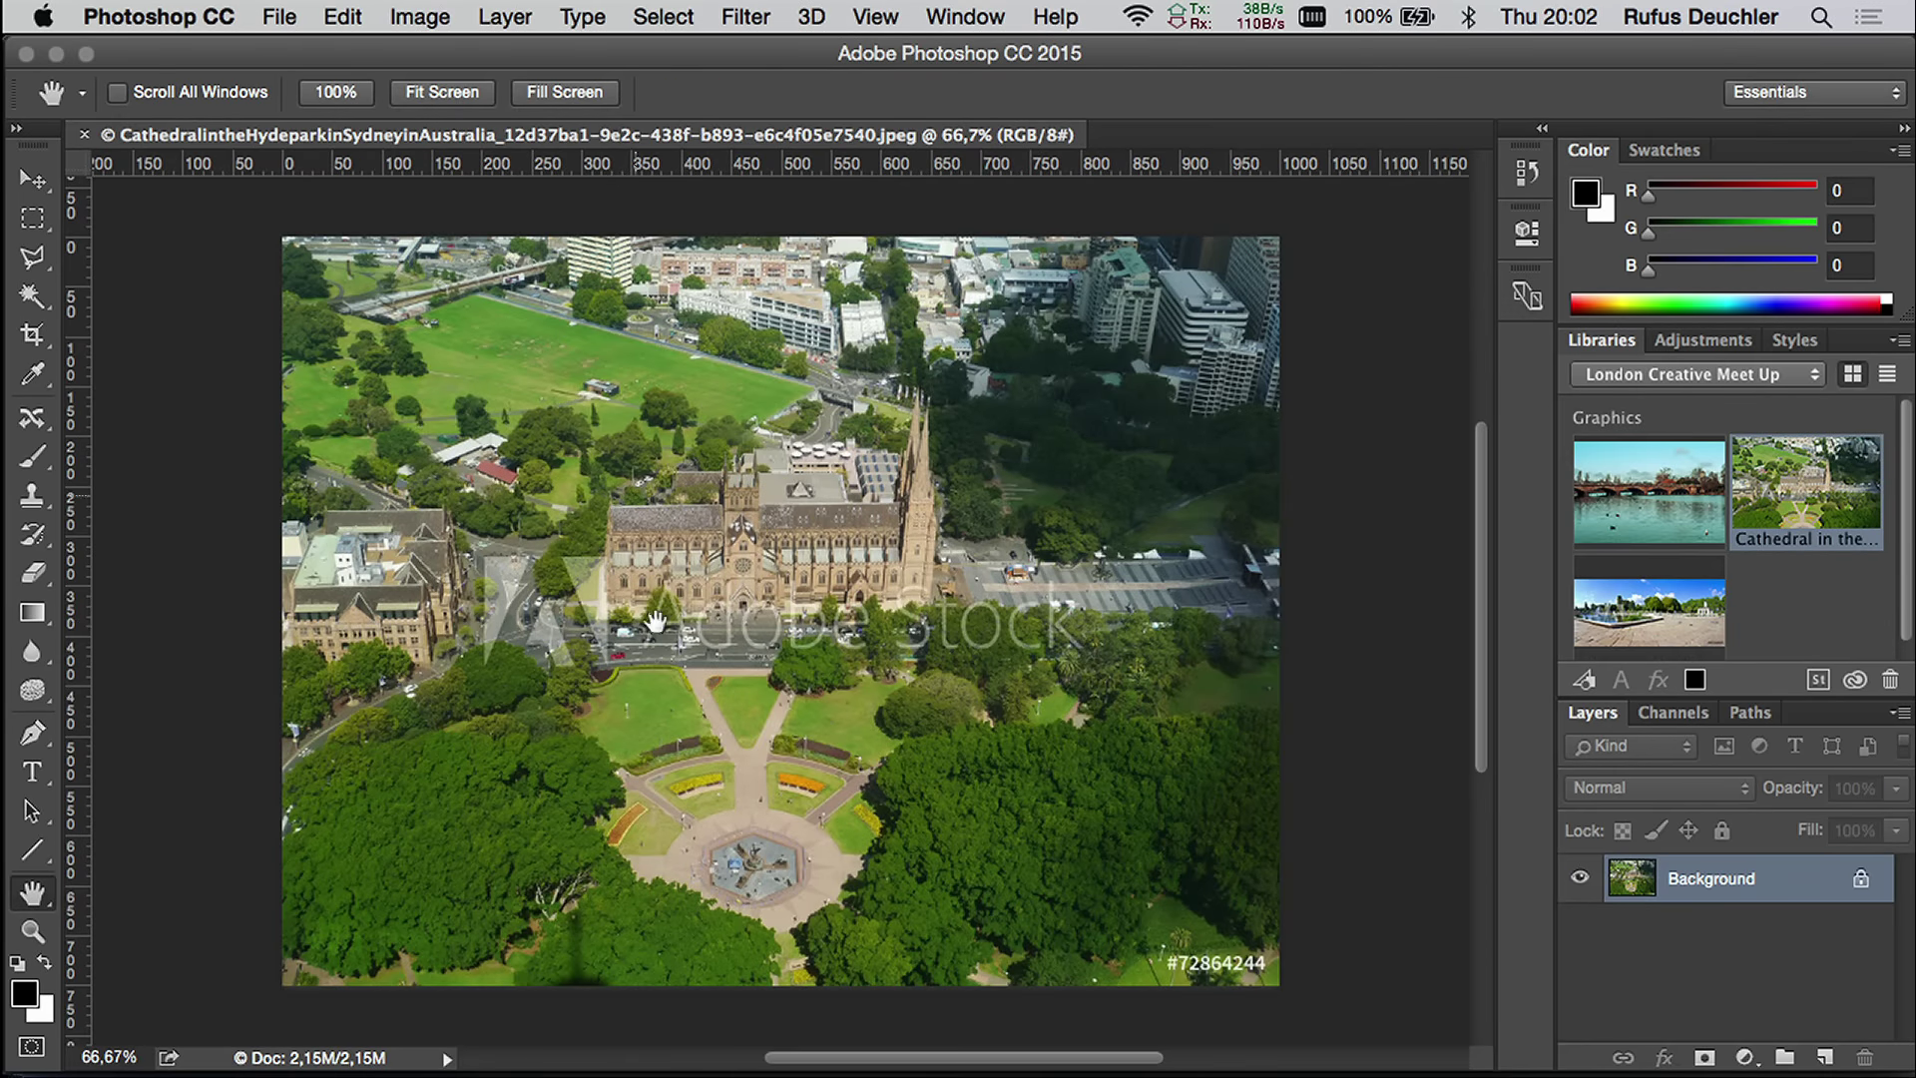
Step: Place the cathedral library image as a linked layer above the Background and select that layer
right_click(1786, 512)
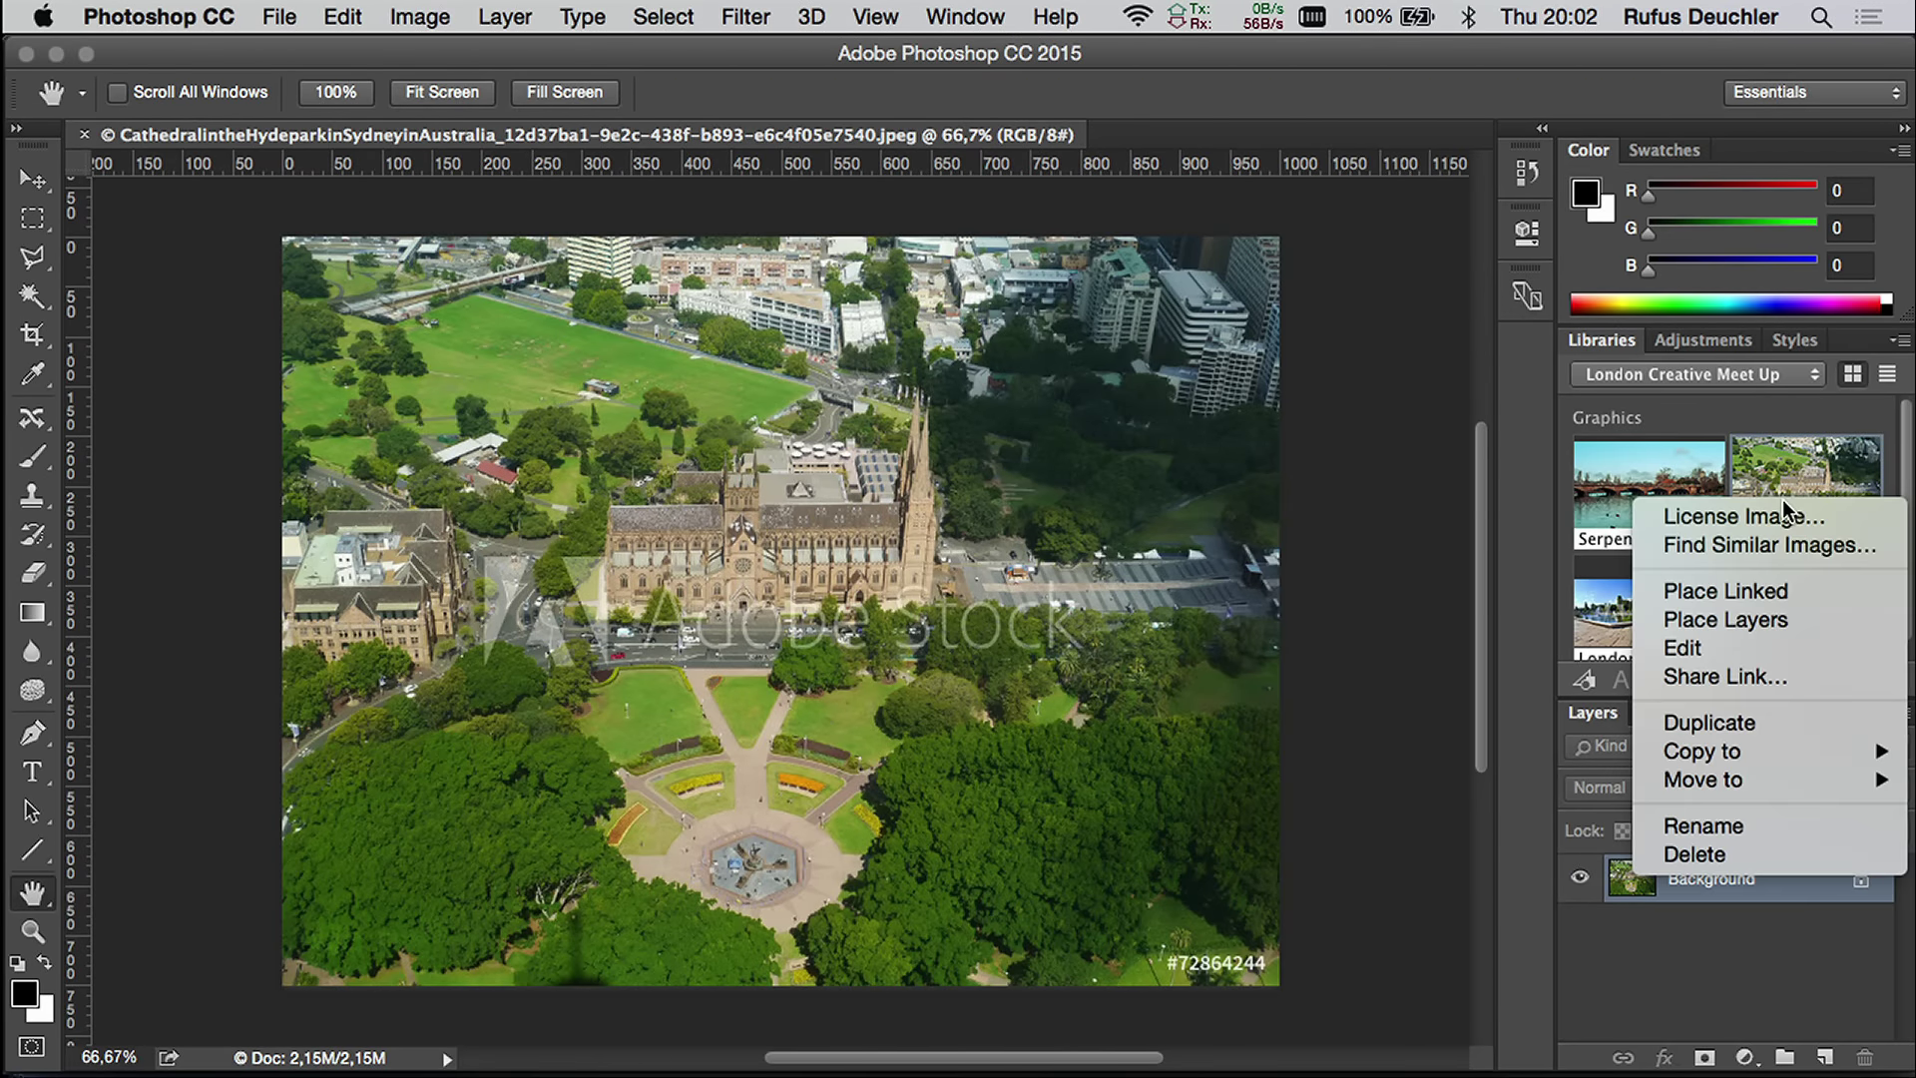
click(1786, 591)
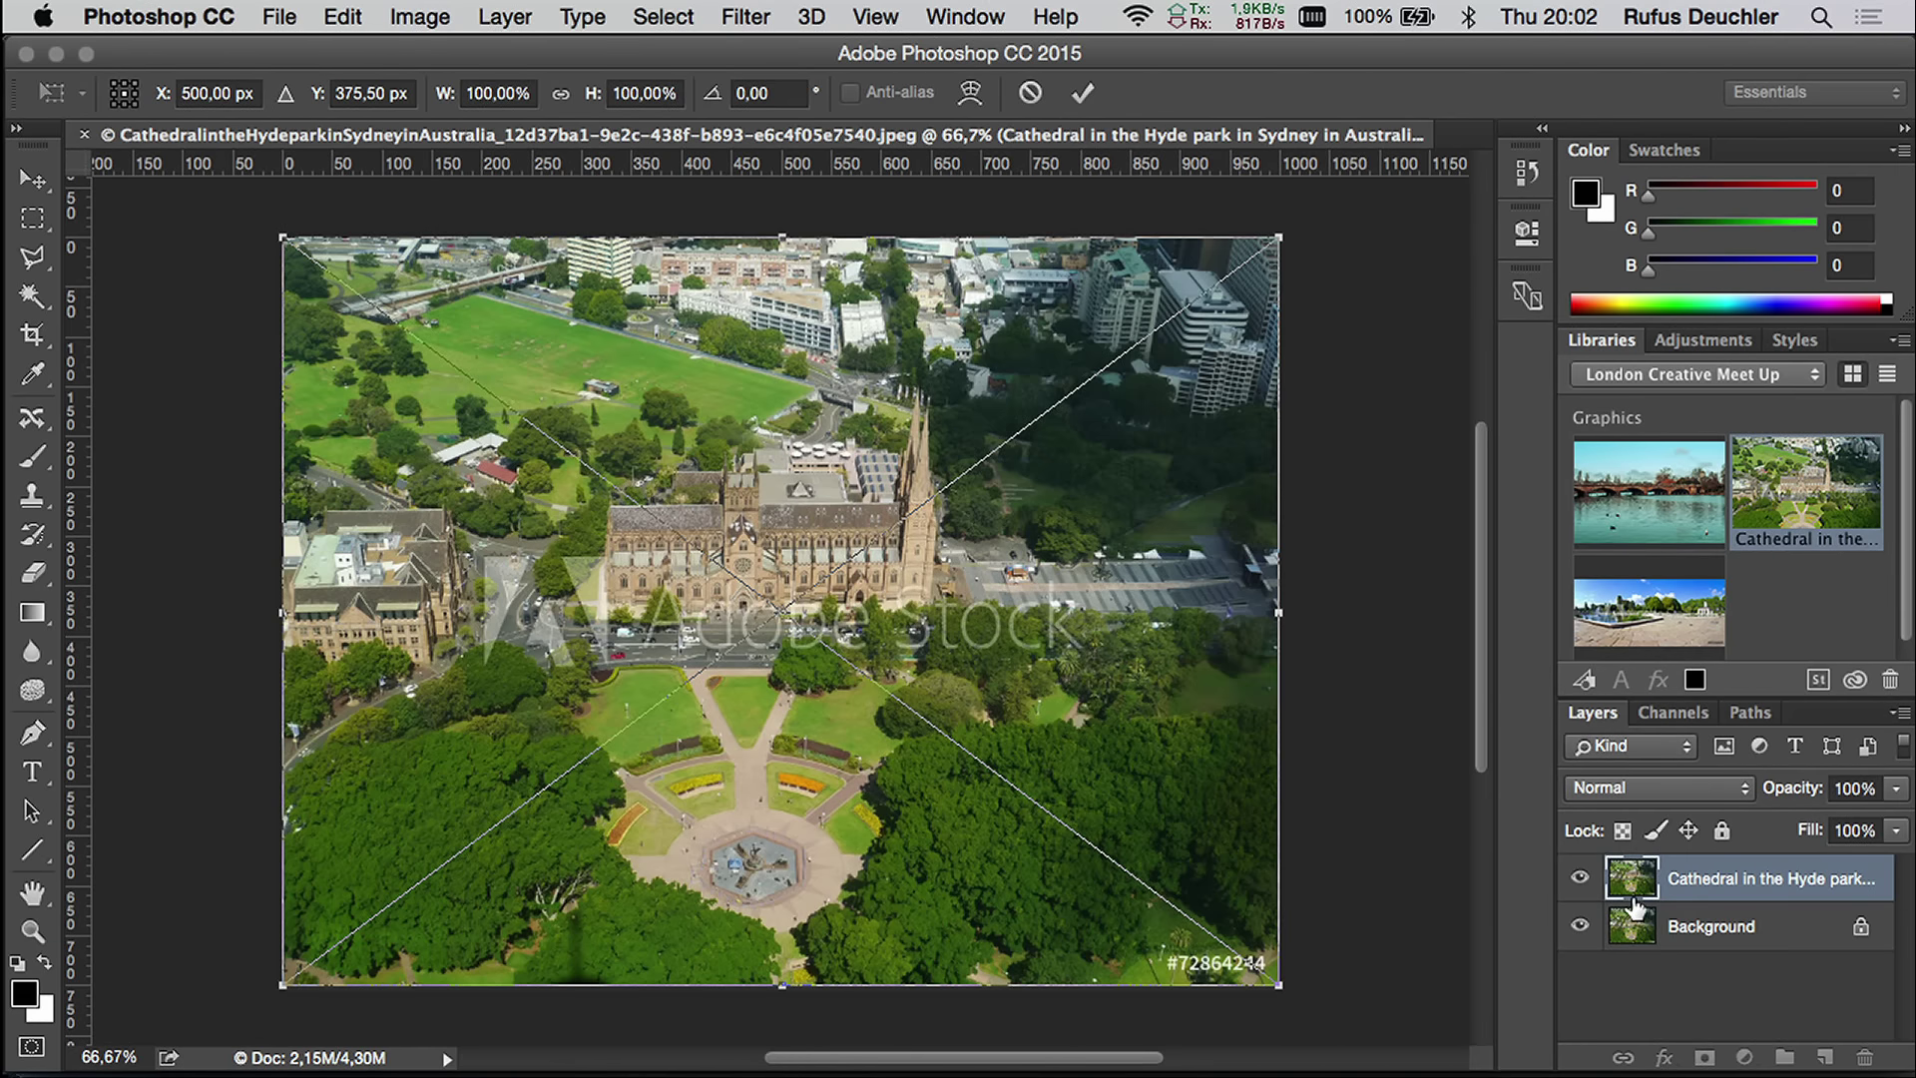
key(Return)
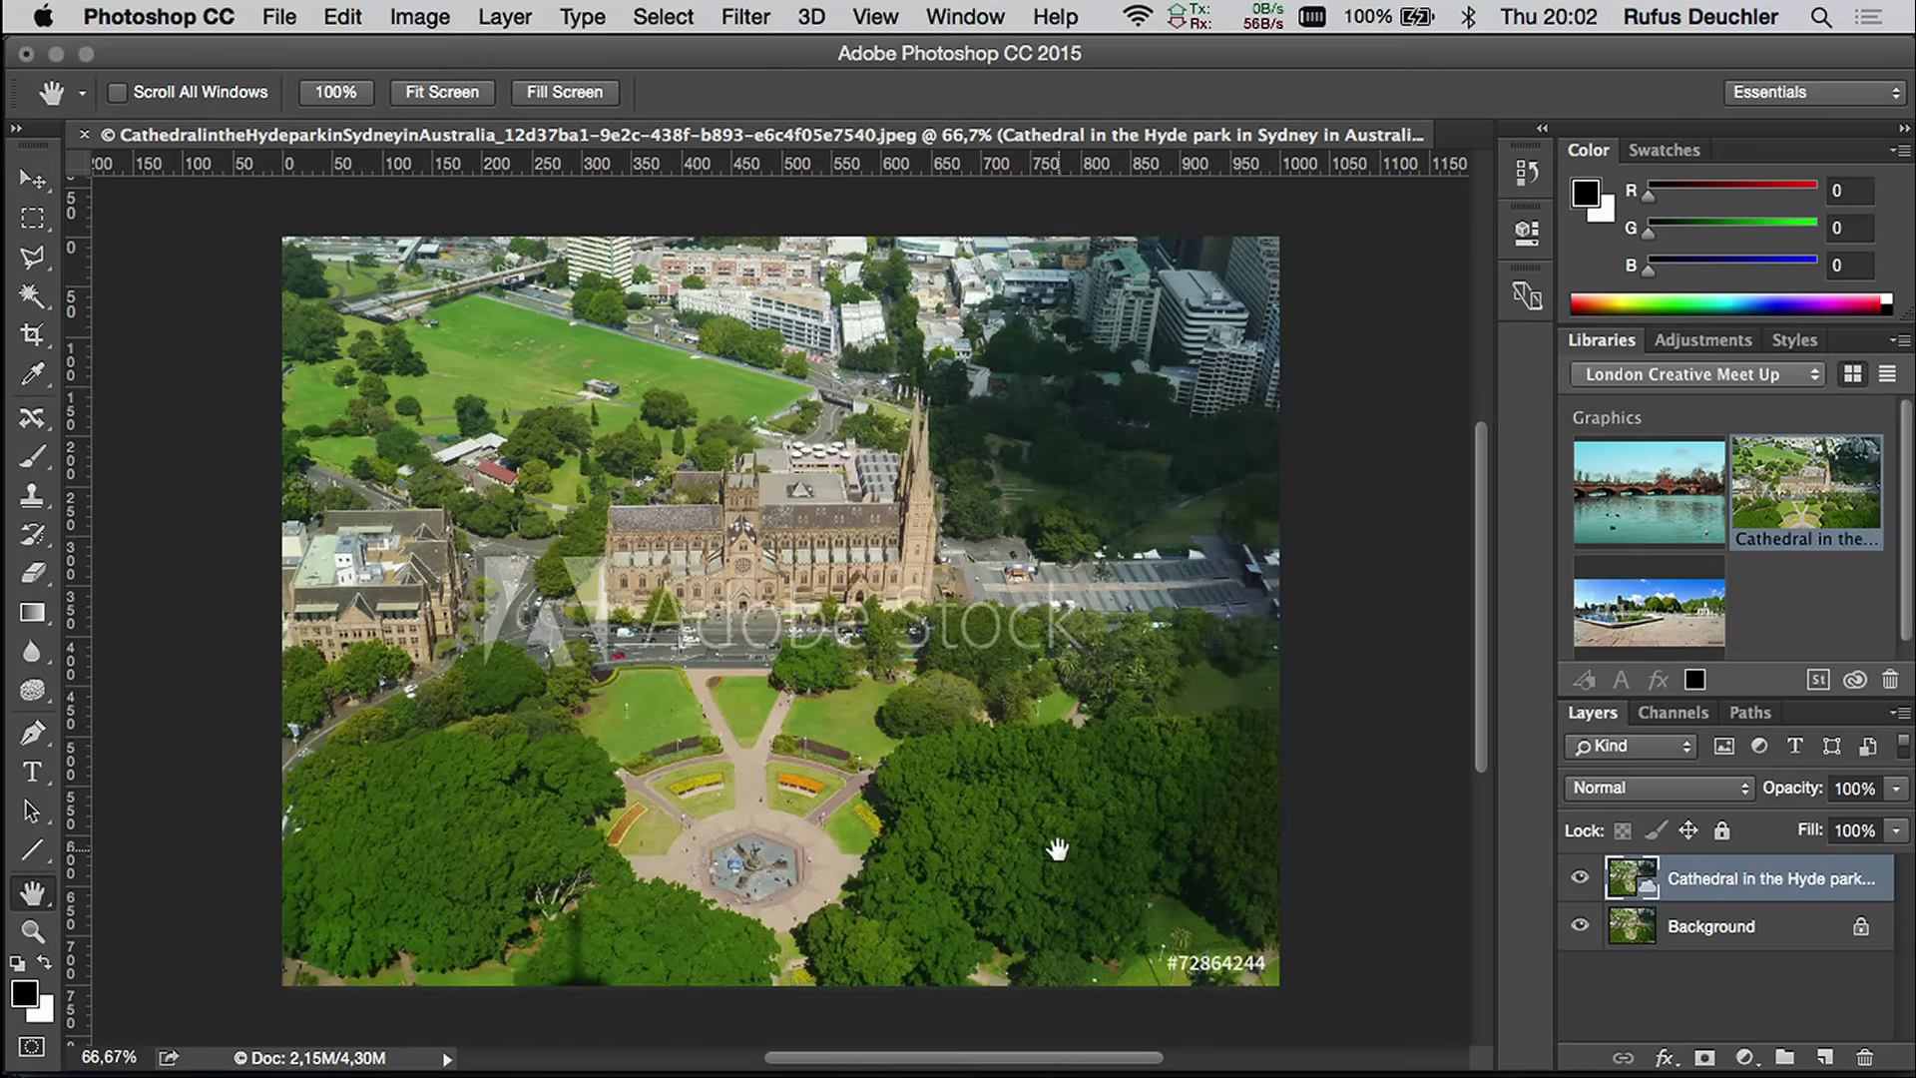
click(1779, 968)
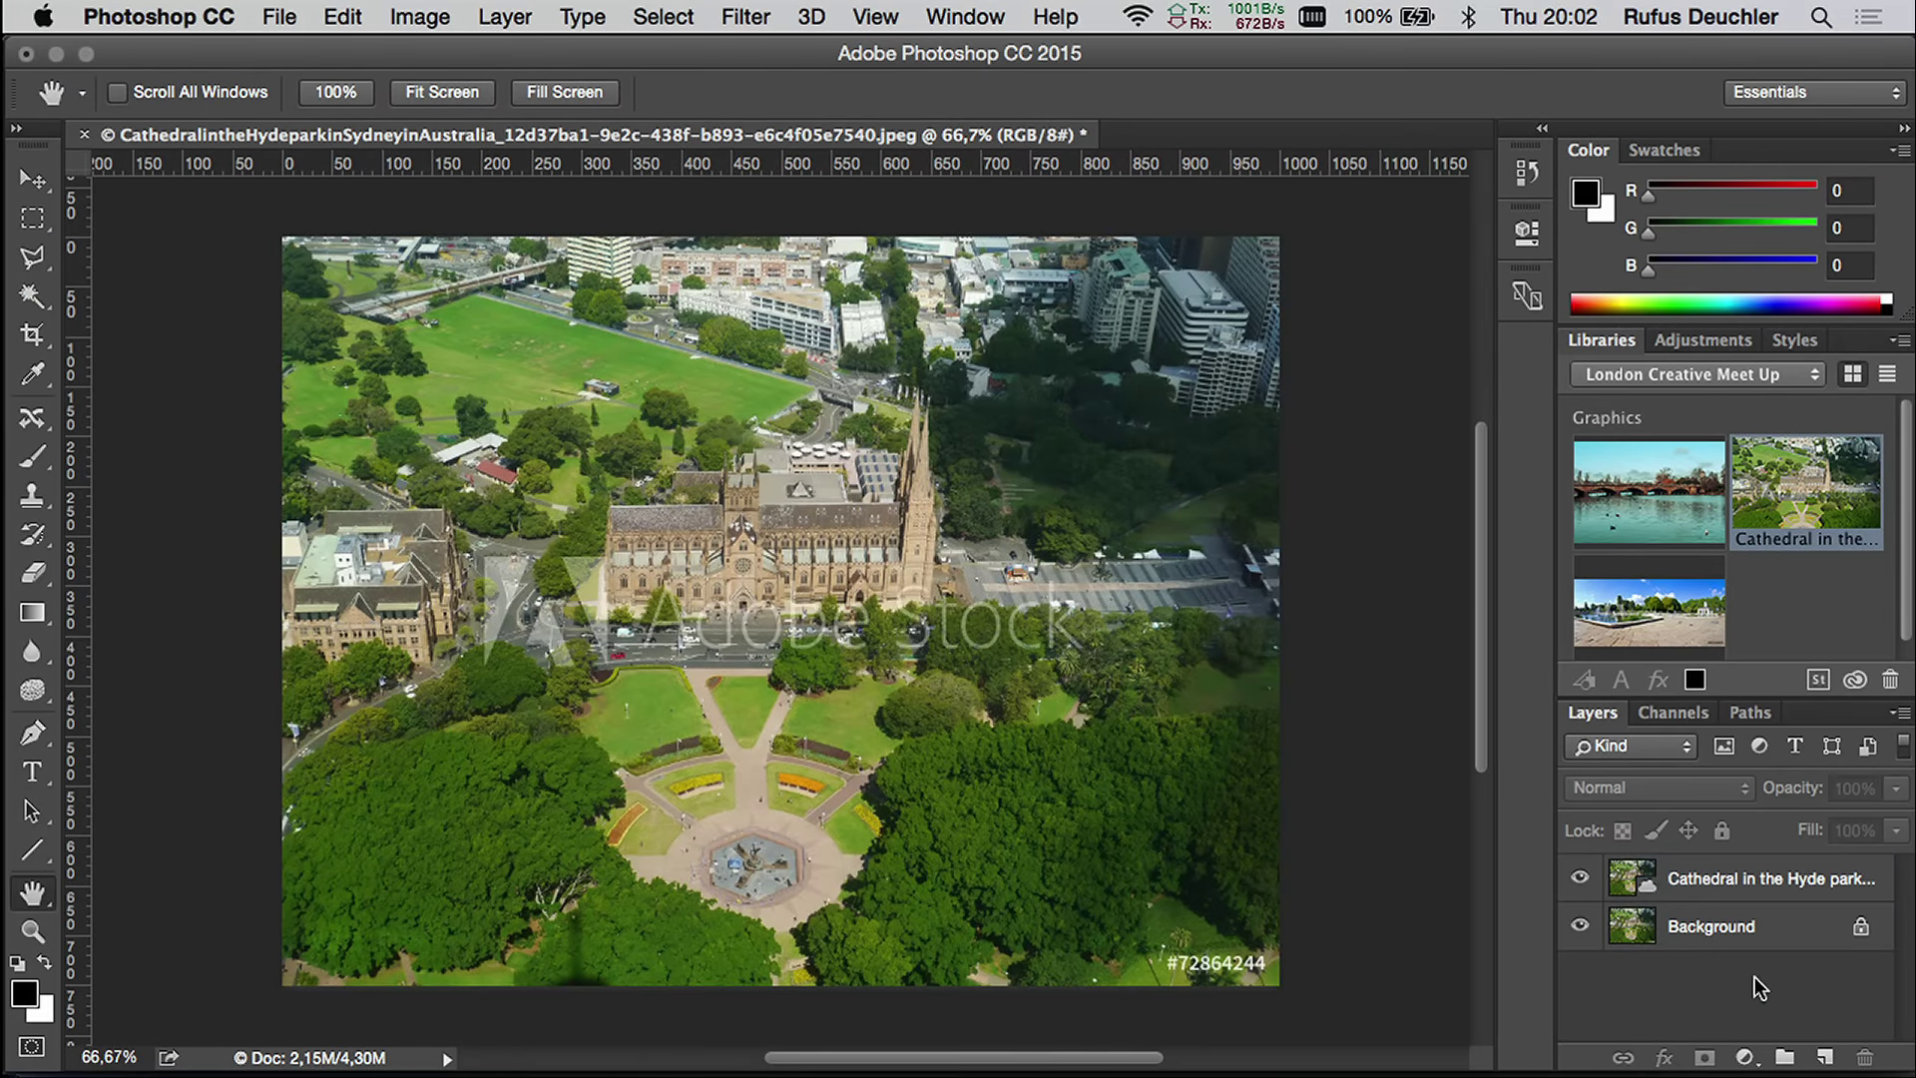
click(1662, 888)
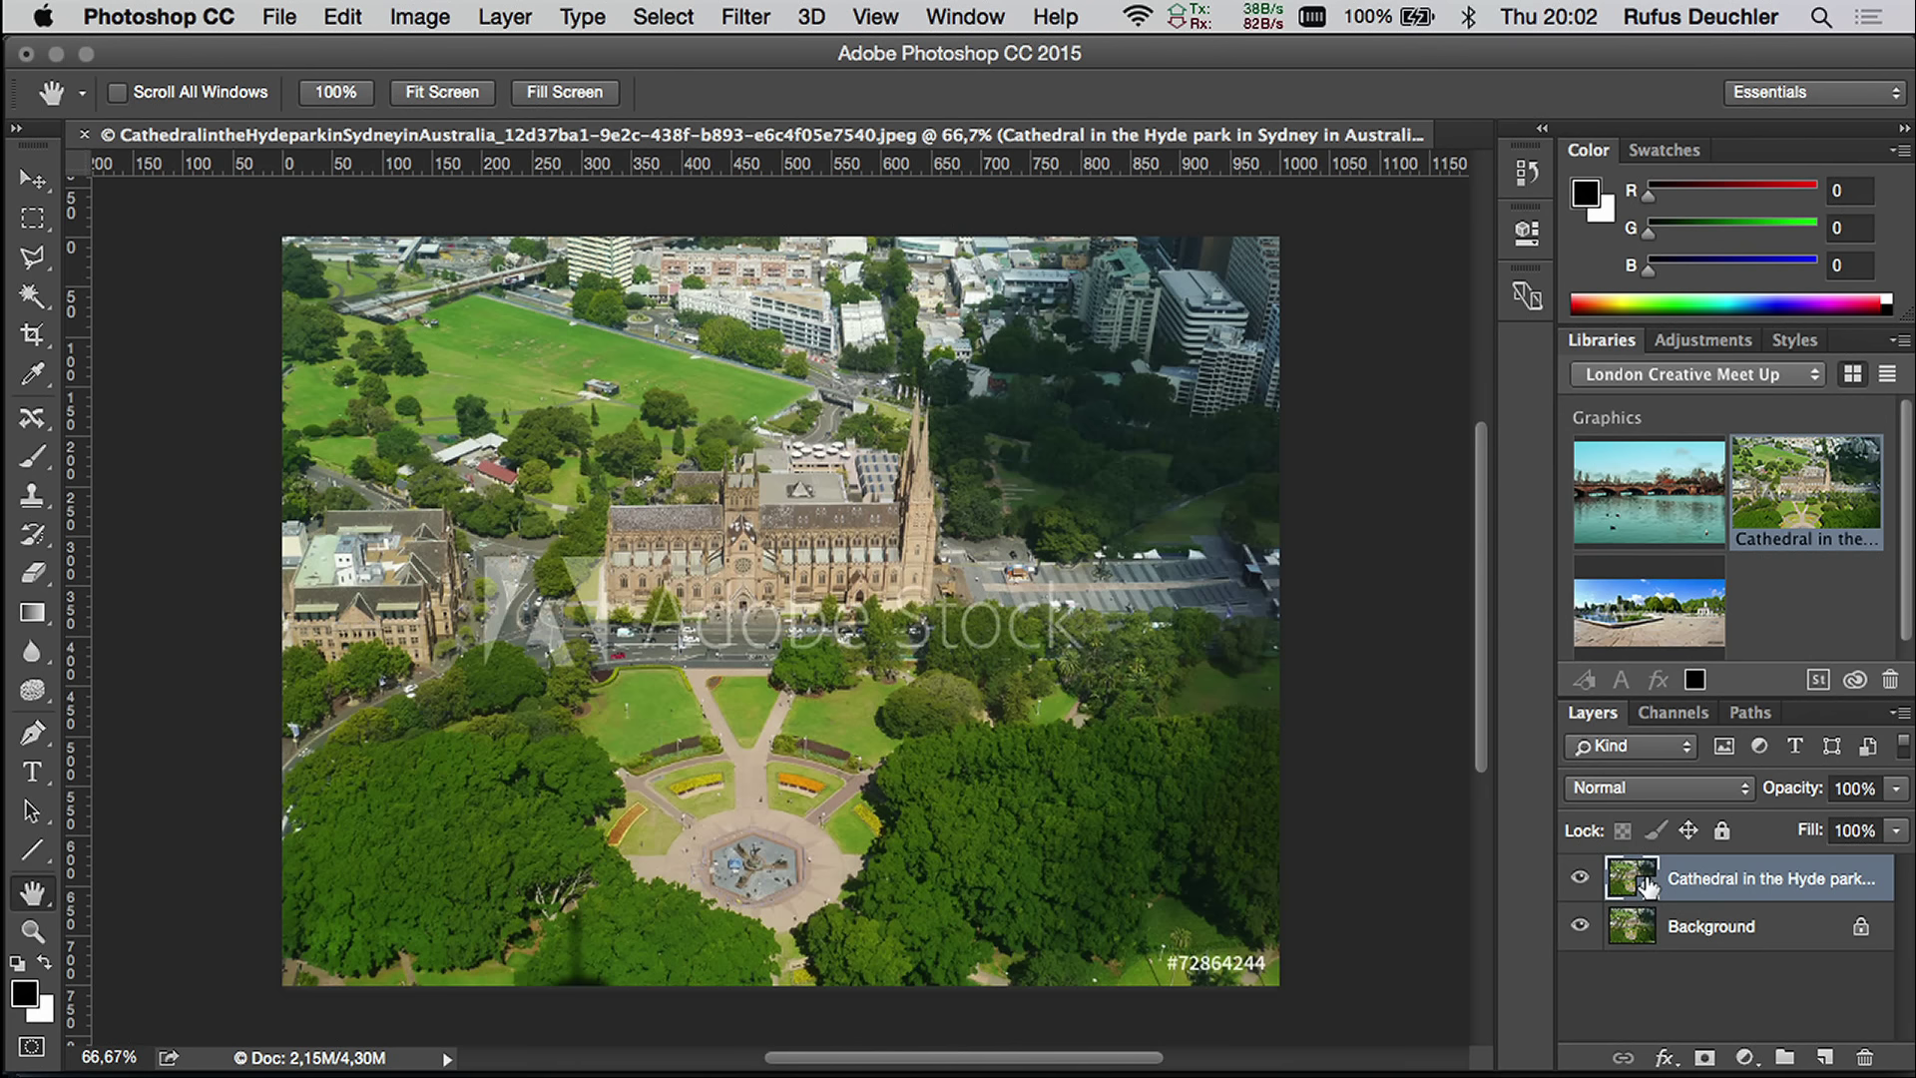
Step: Raise the saturation of the linked cathedral layer with a Camera Raw Filter
click(647, 14)
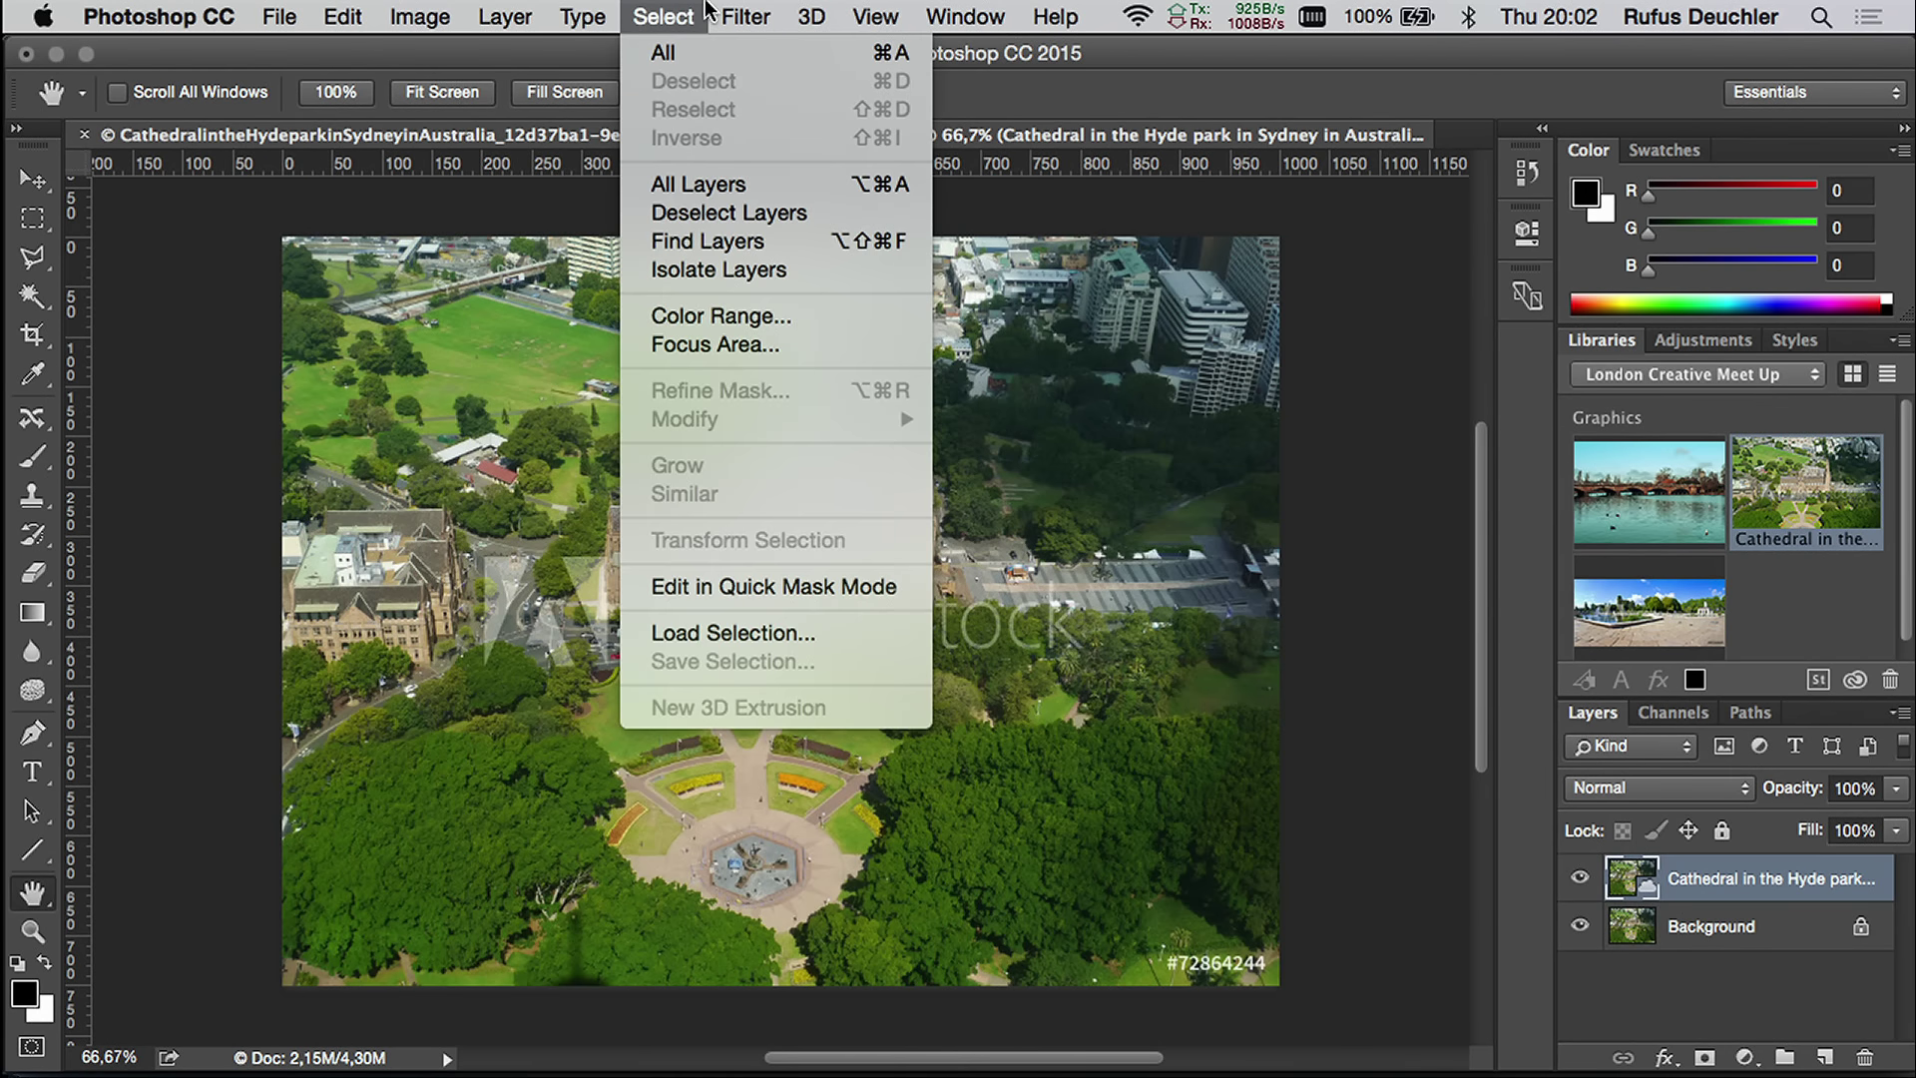
mouse_move(746, 12)
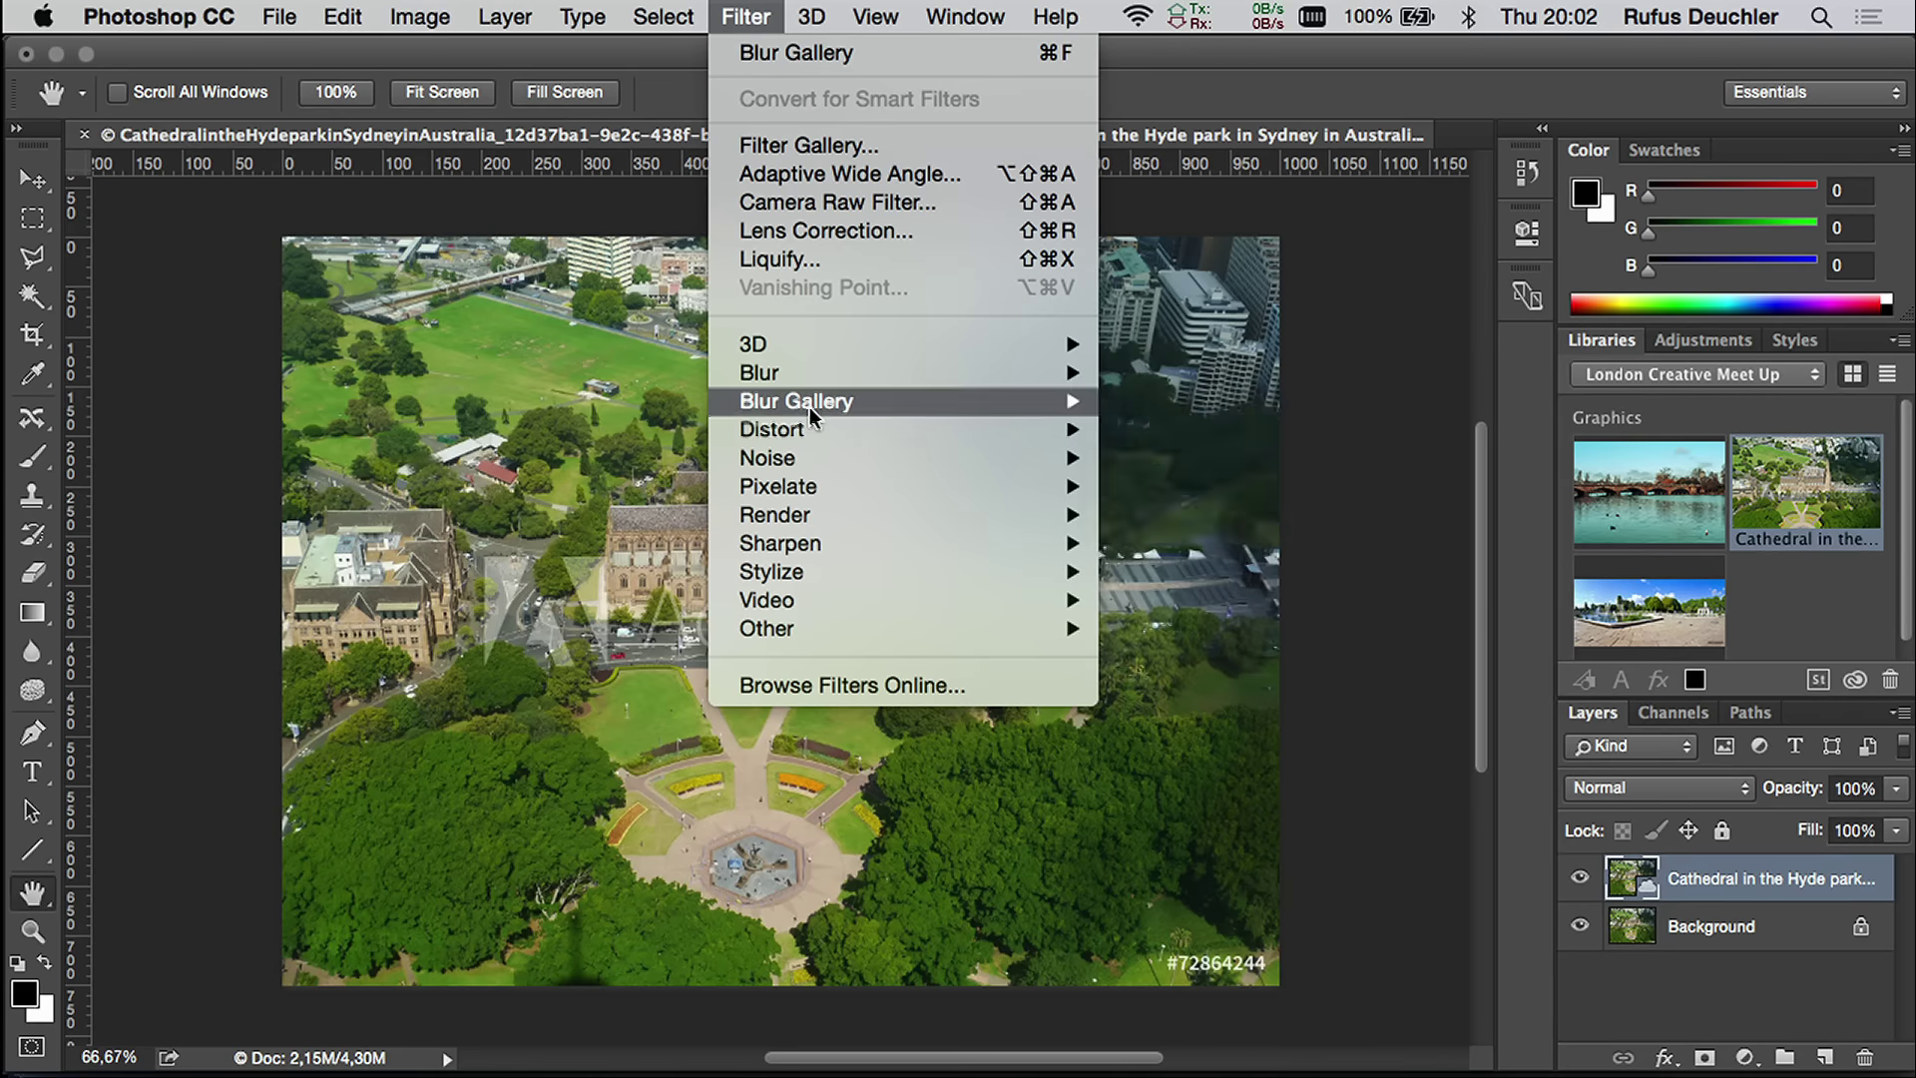
click(817, 203)
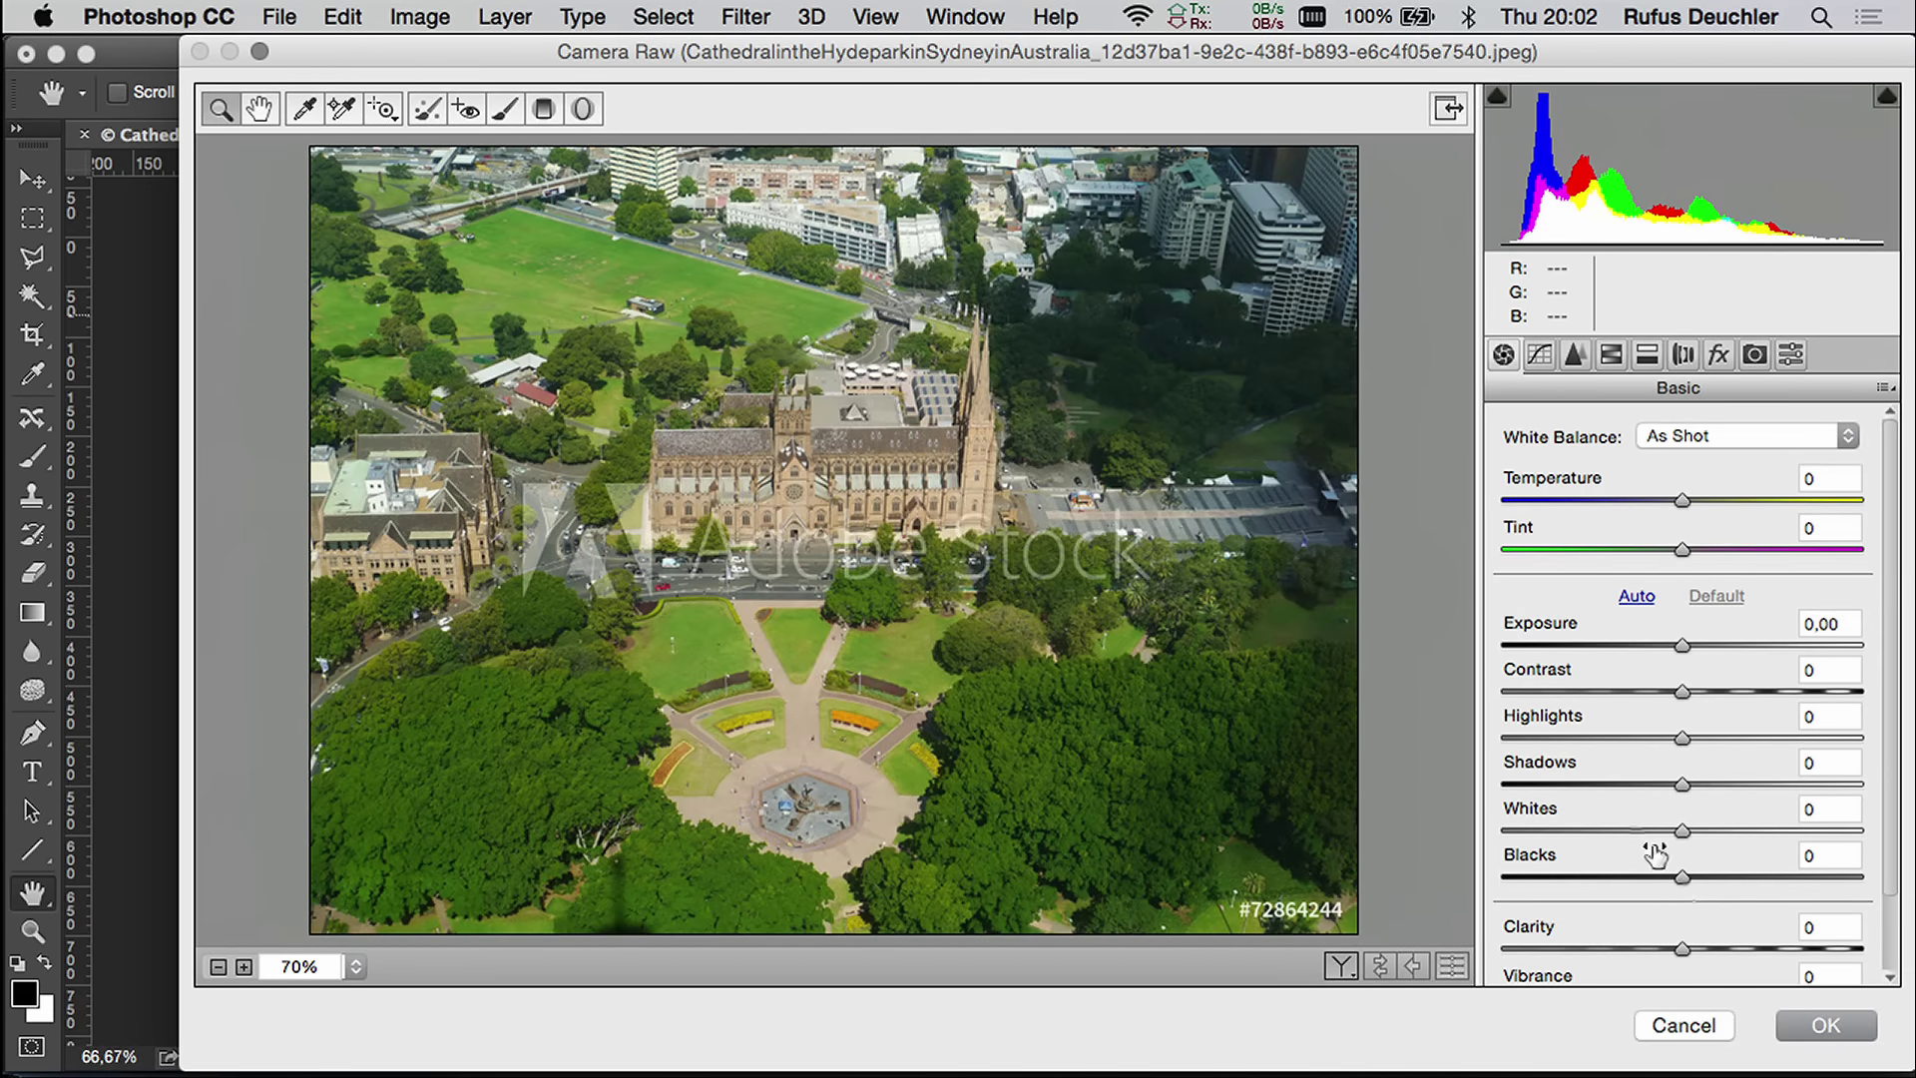
scroll(1637, 834, down, 2)
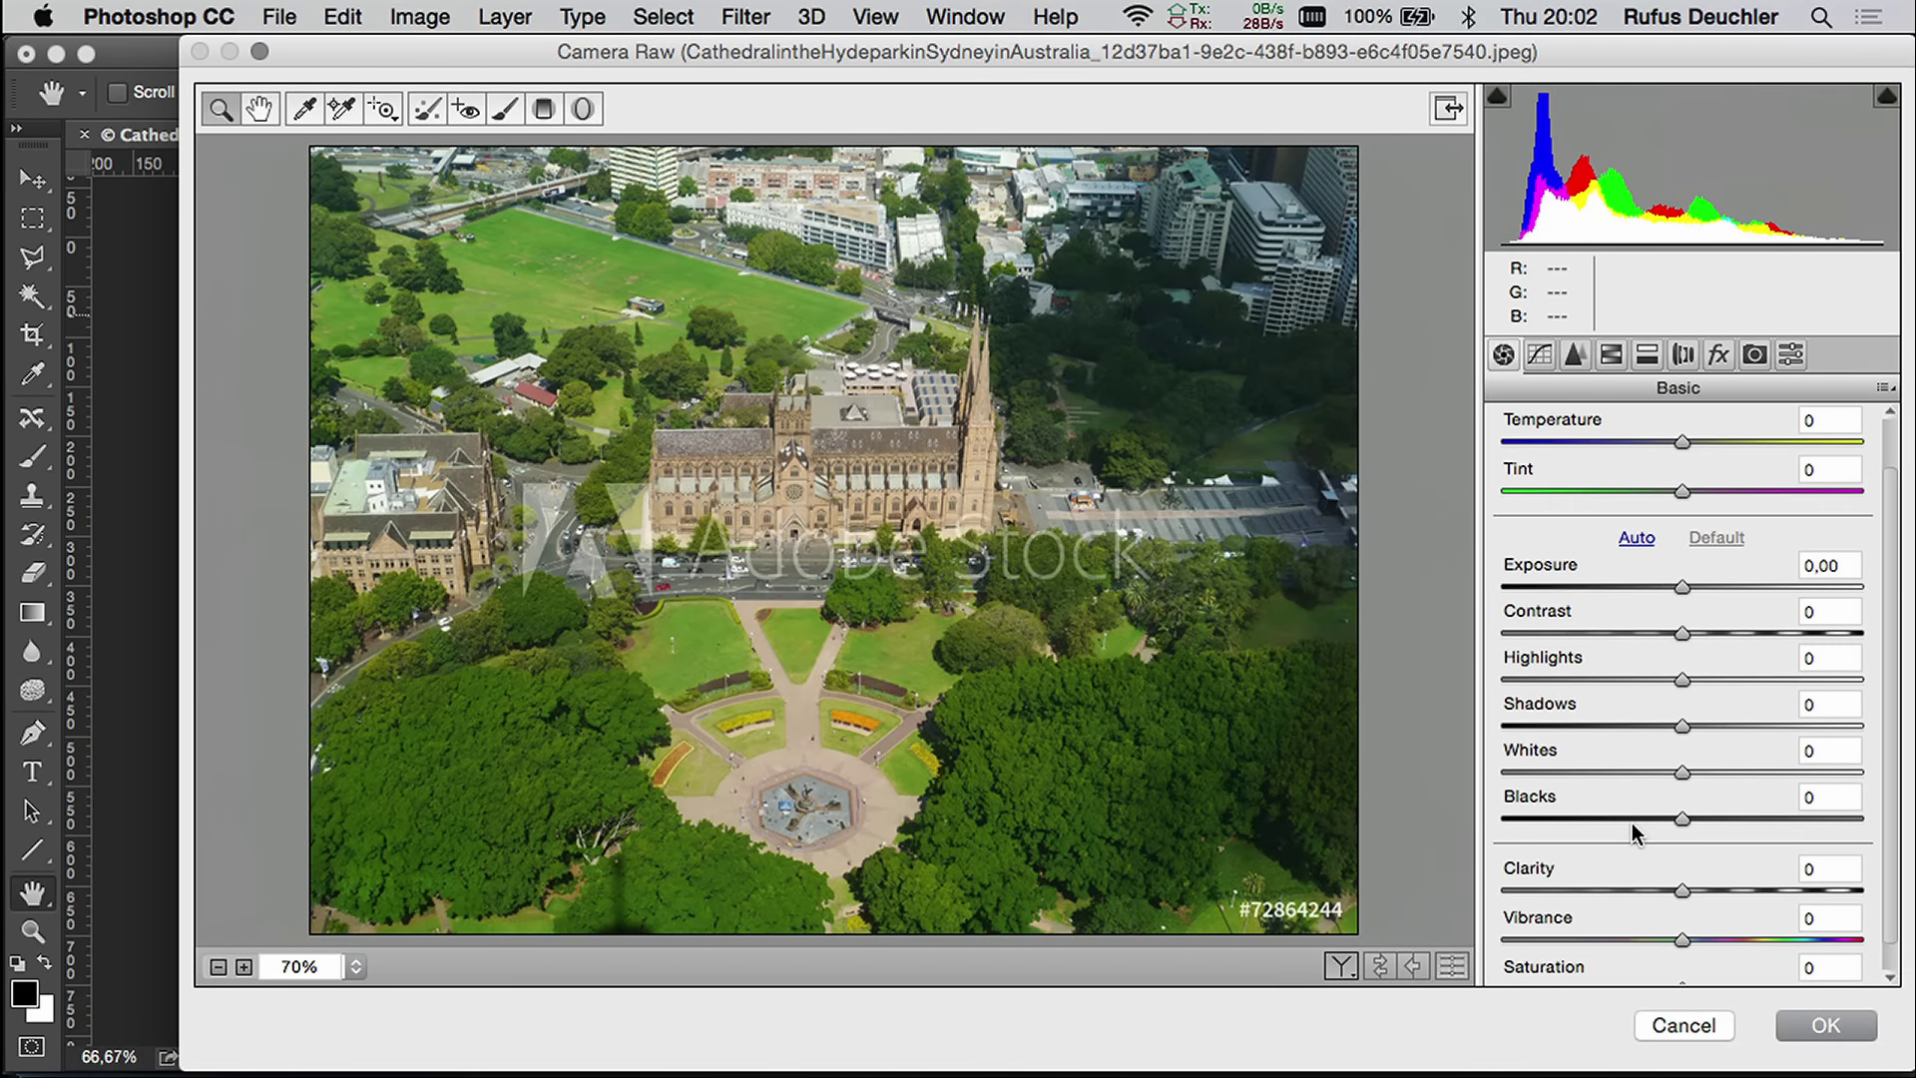
scroll(1632, 837, down, 1)
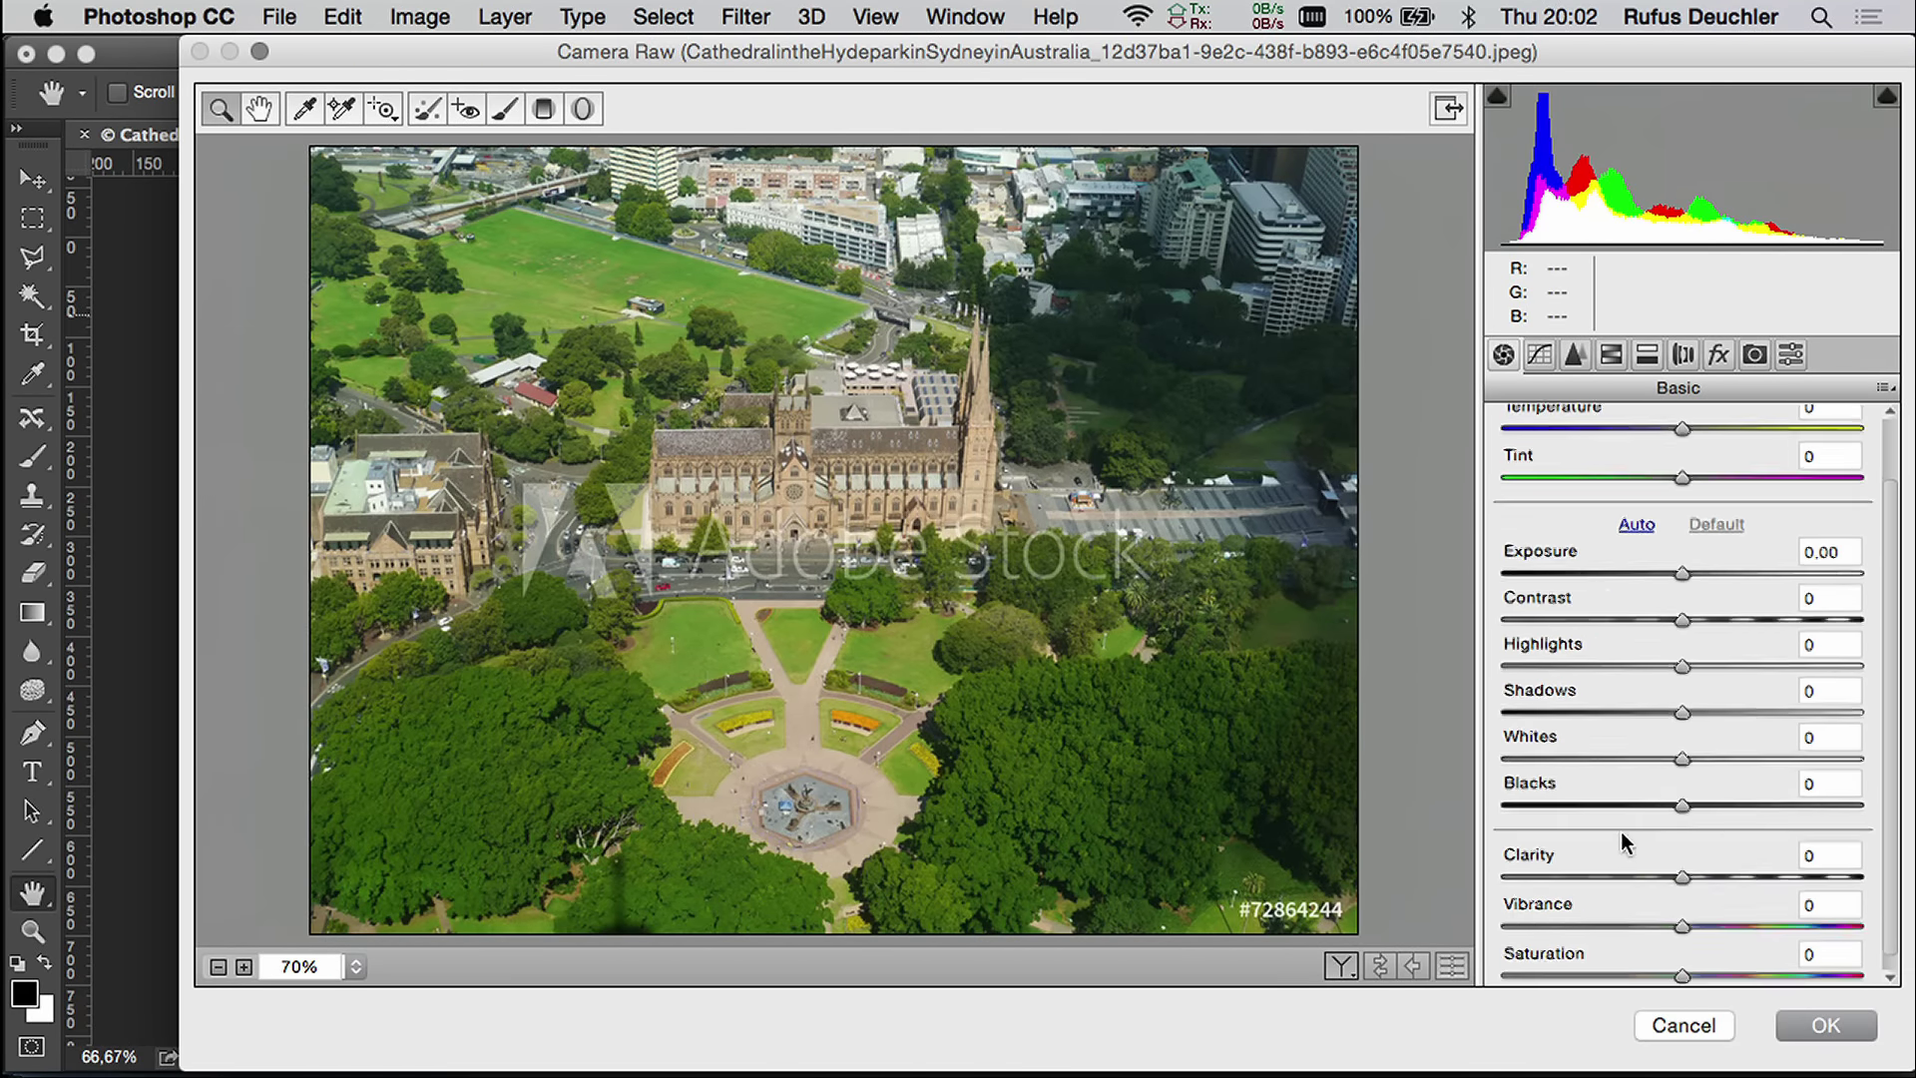
drag(1683, 958, 1764, 958)
click(1825, 1026)
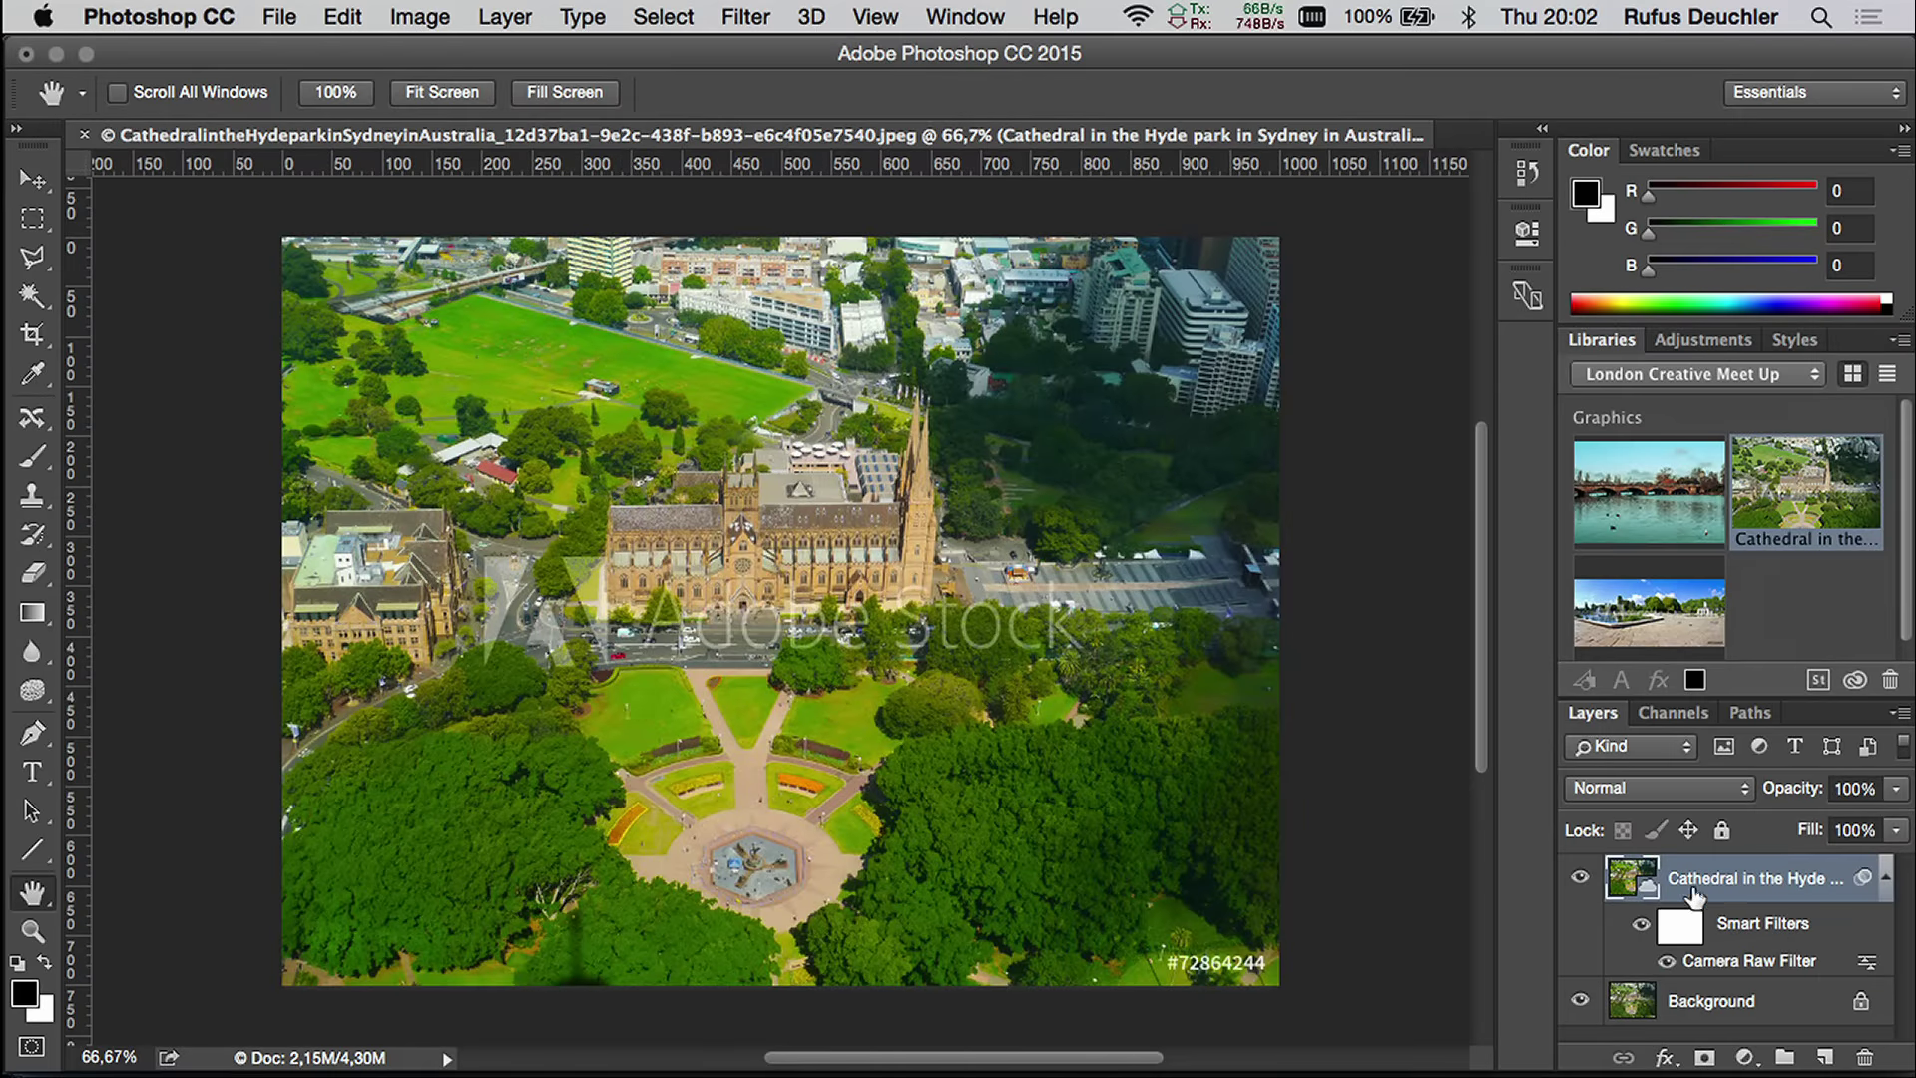
Step: Apply a 15 px Tilt-Shift blur centred on the cathedral to the linked layer, discarding any stray blur pin
click(749, 12)
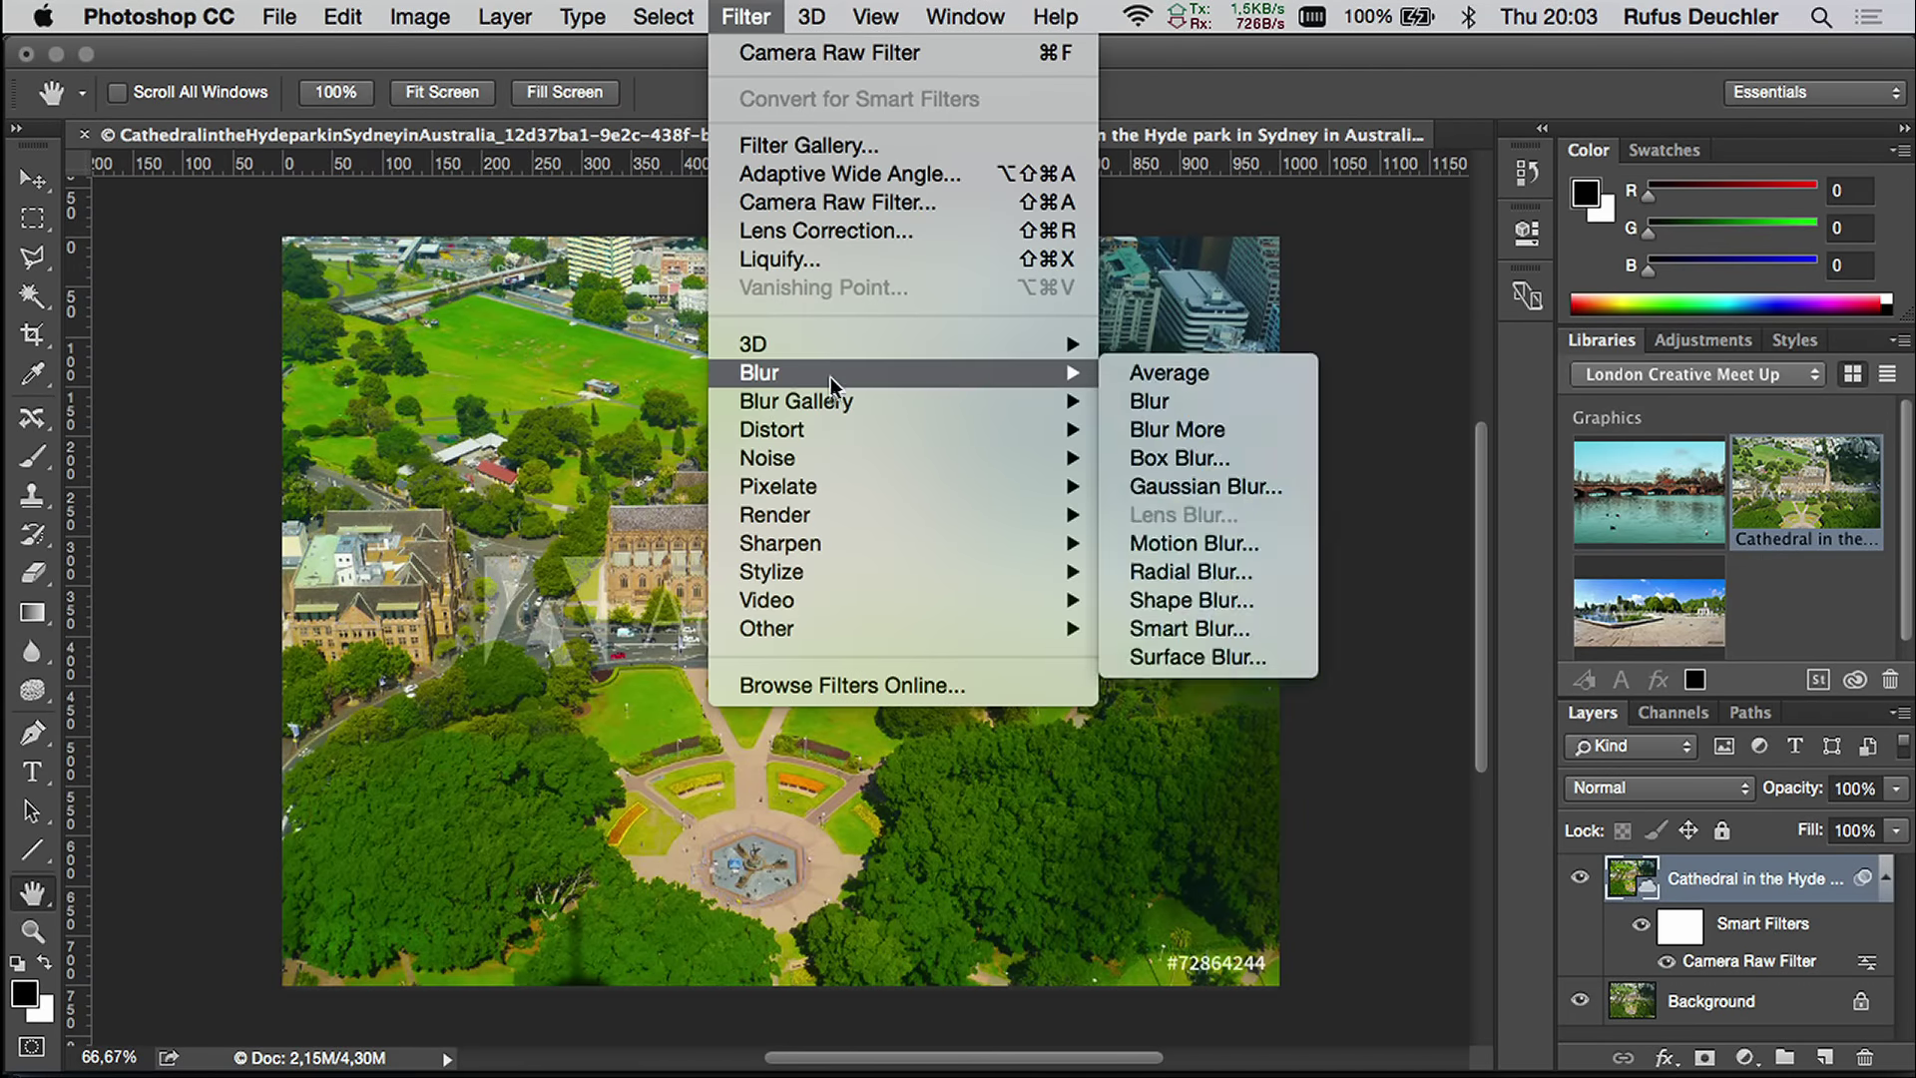
mouse_move(833, 404)
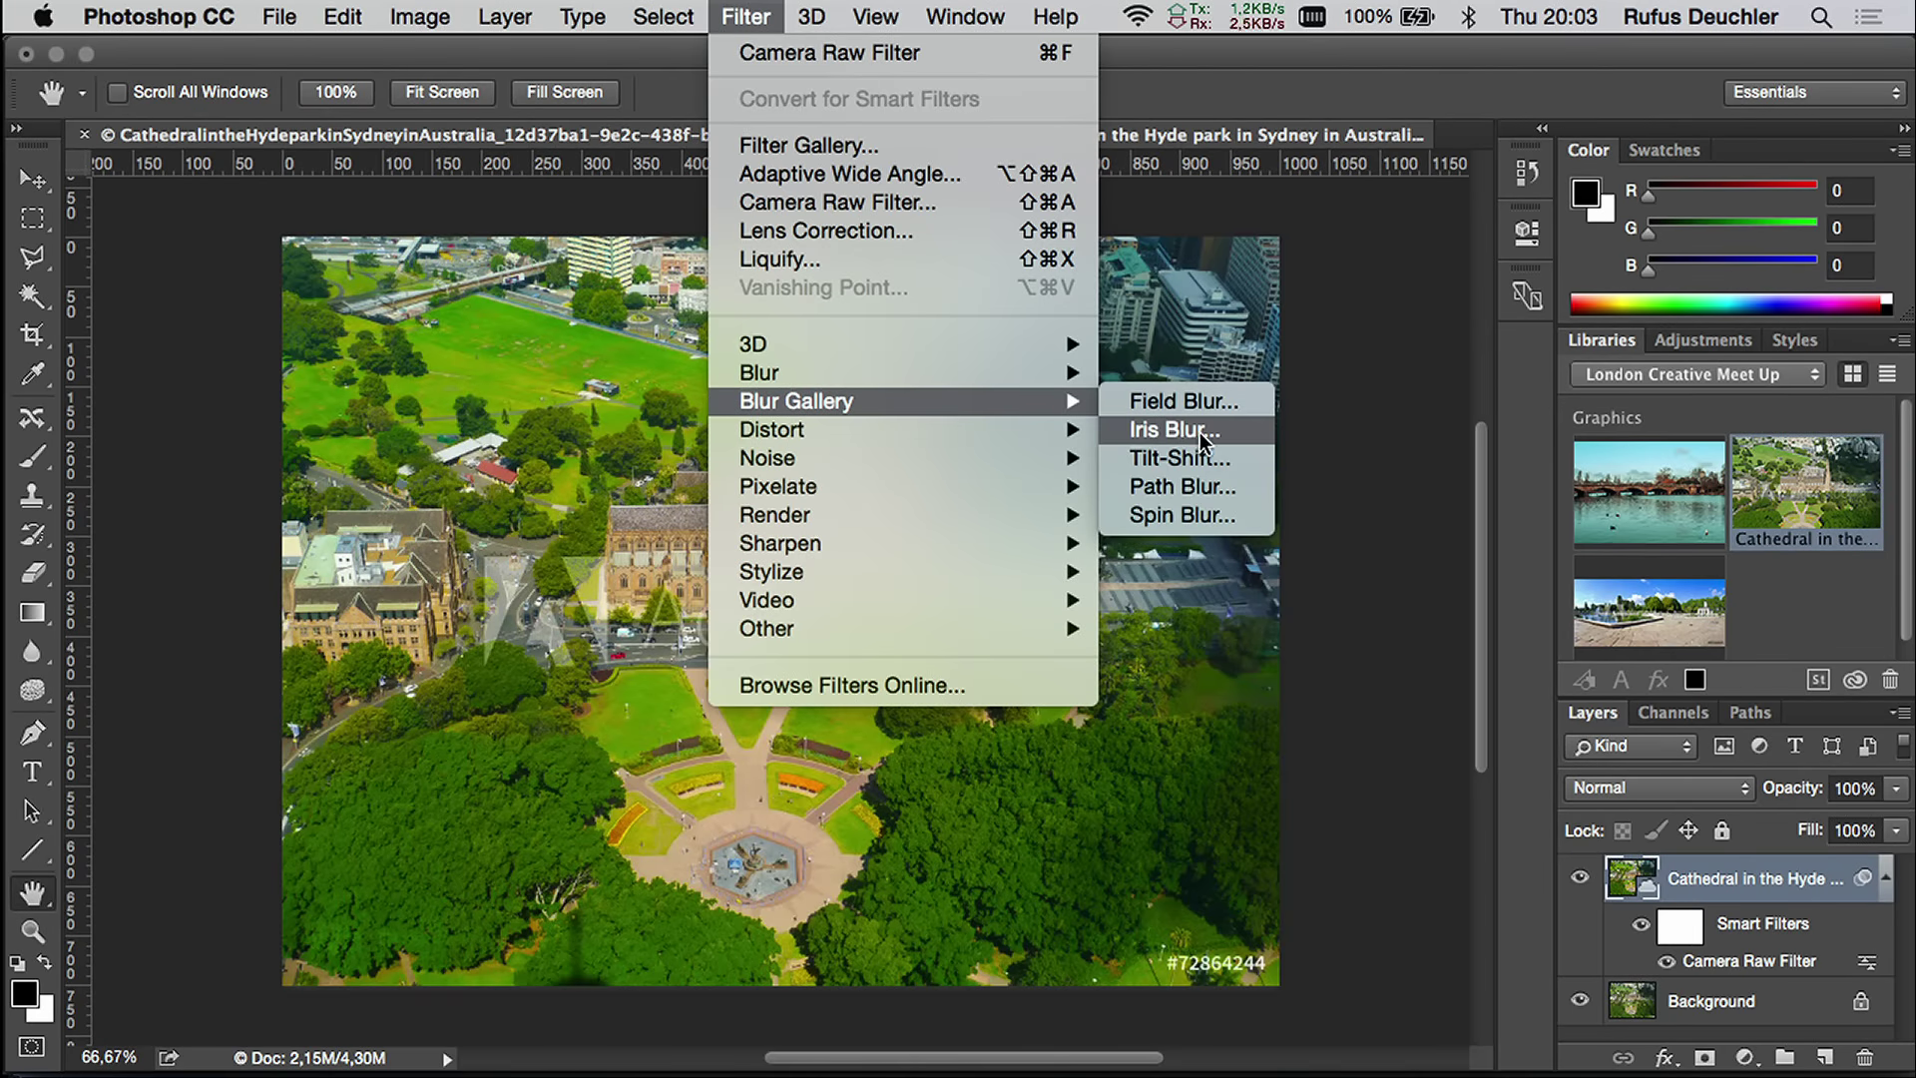
click(1164, 465)
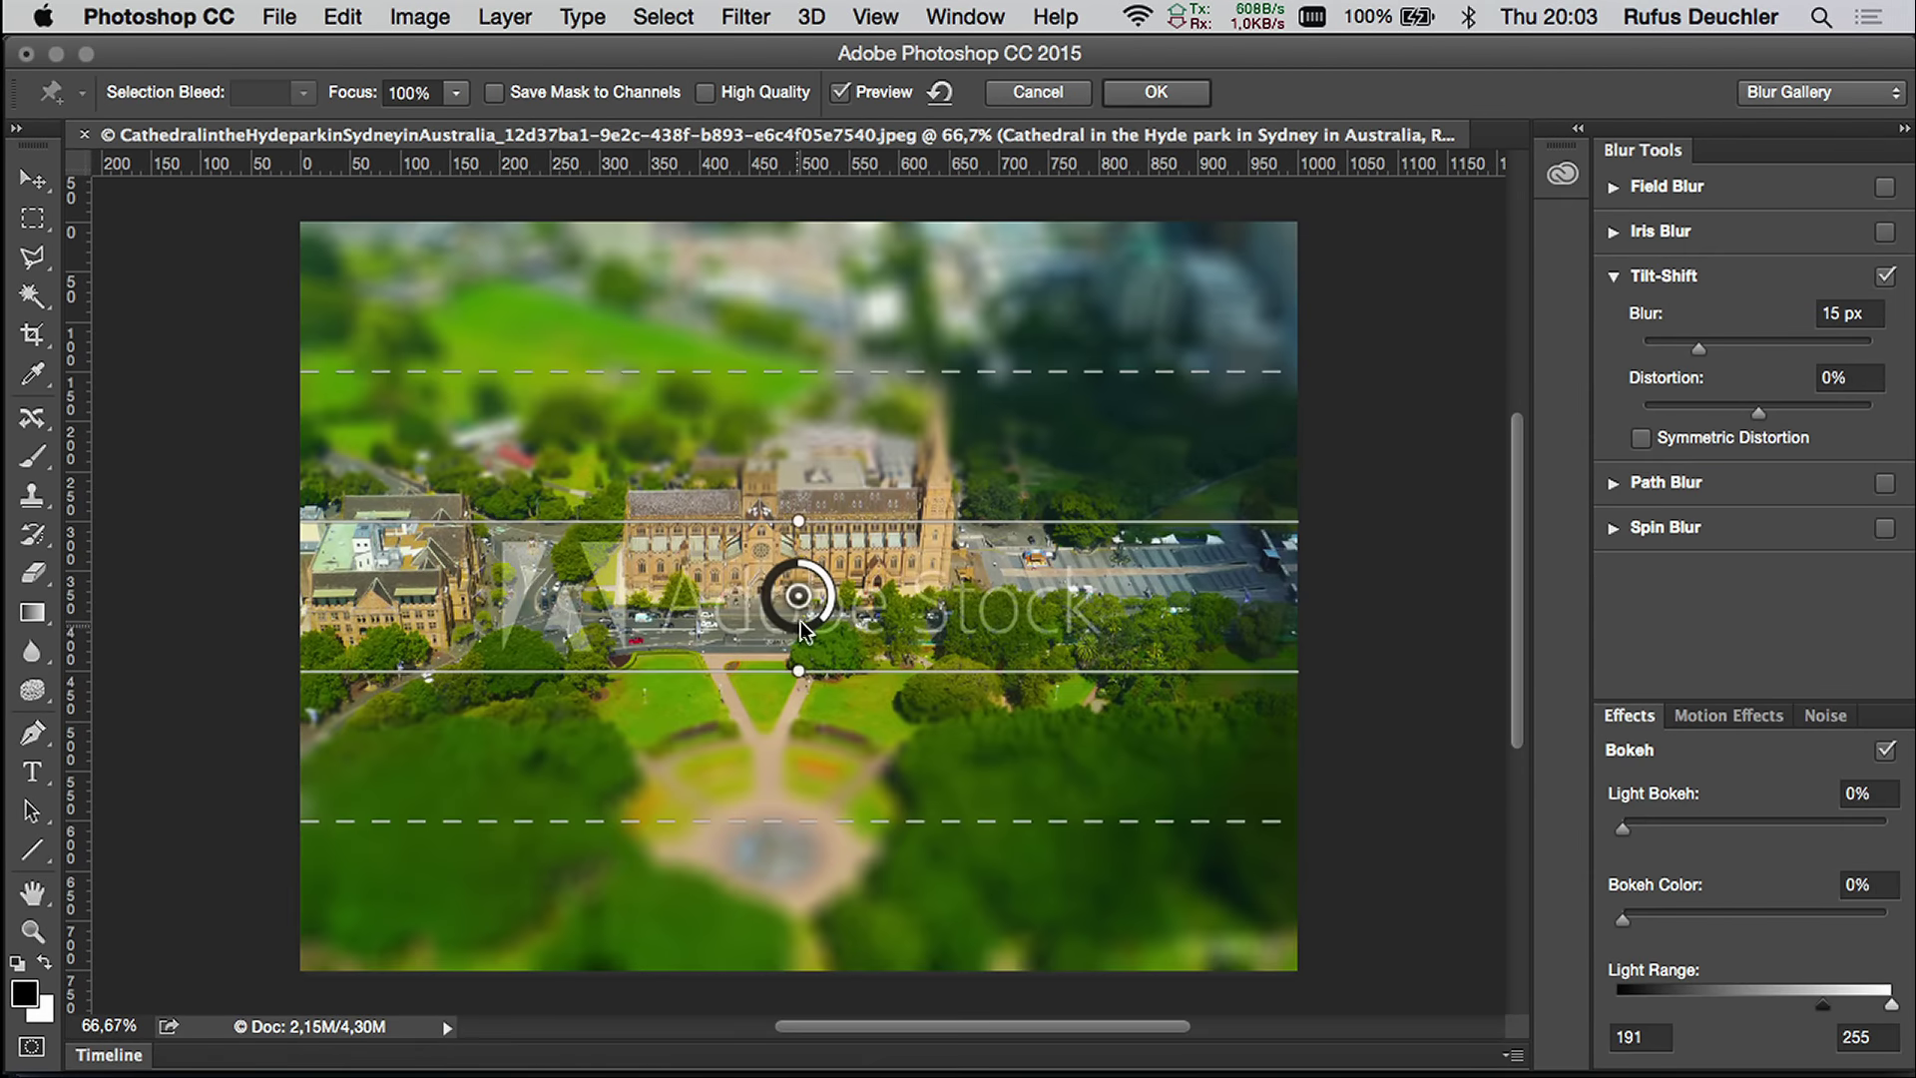
click(225, 753)
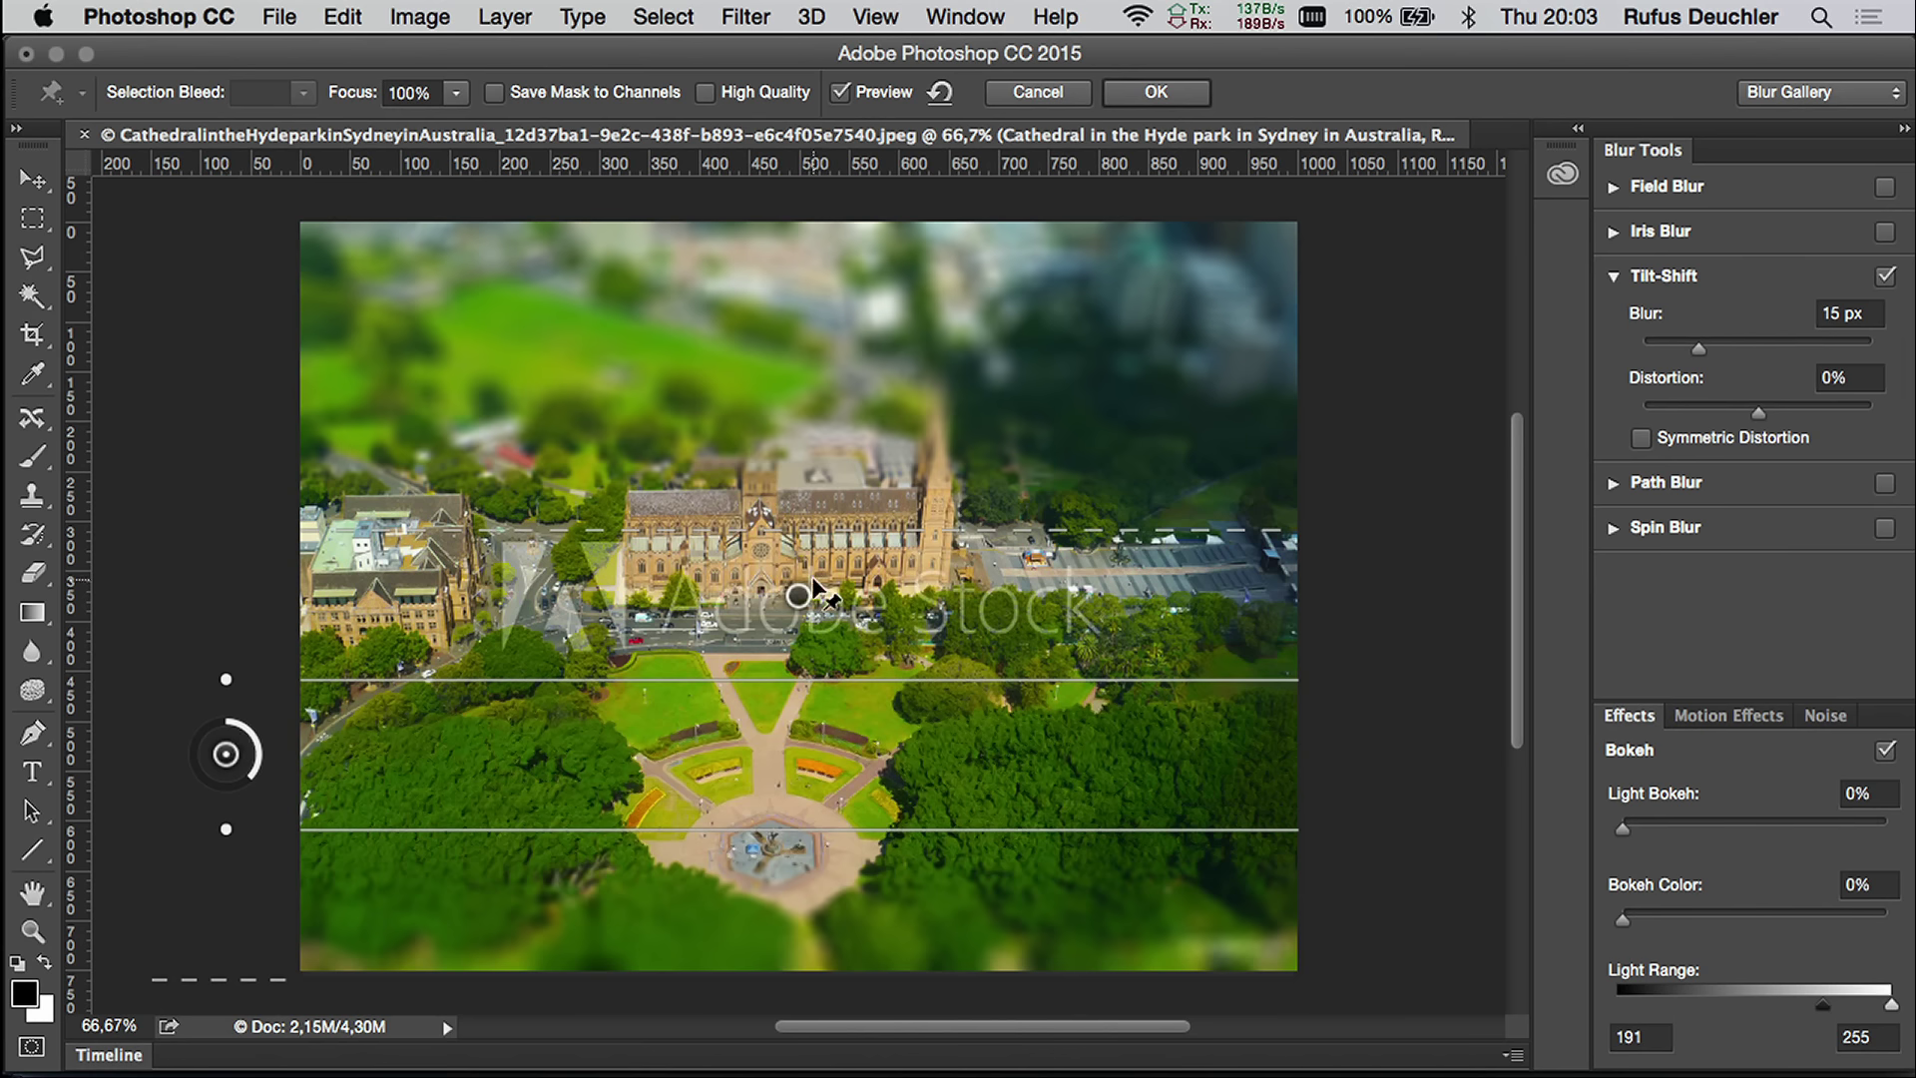
key(super+z)
key(super+z)
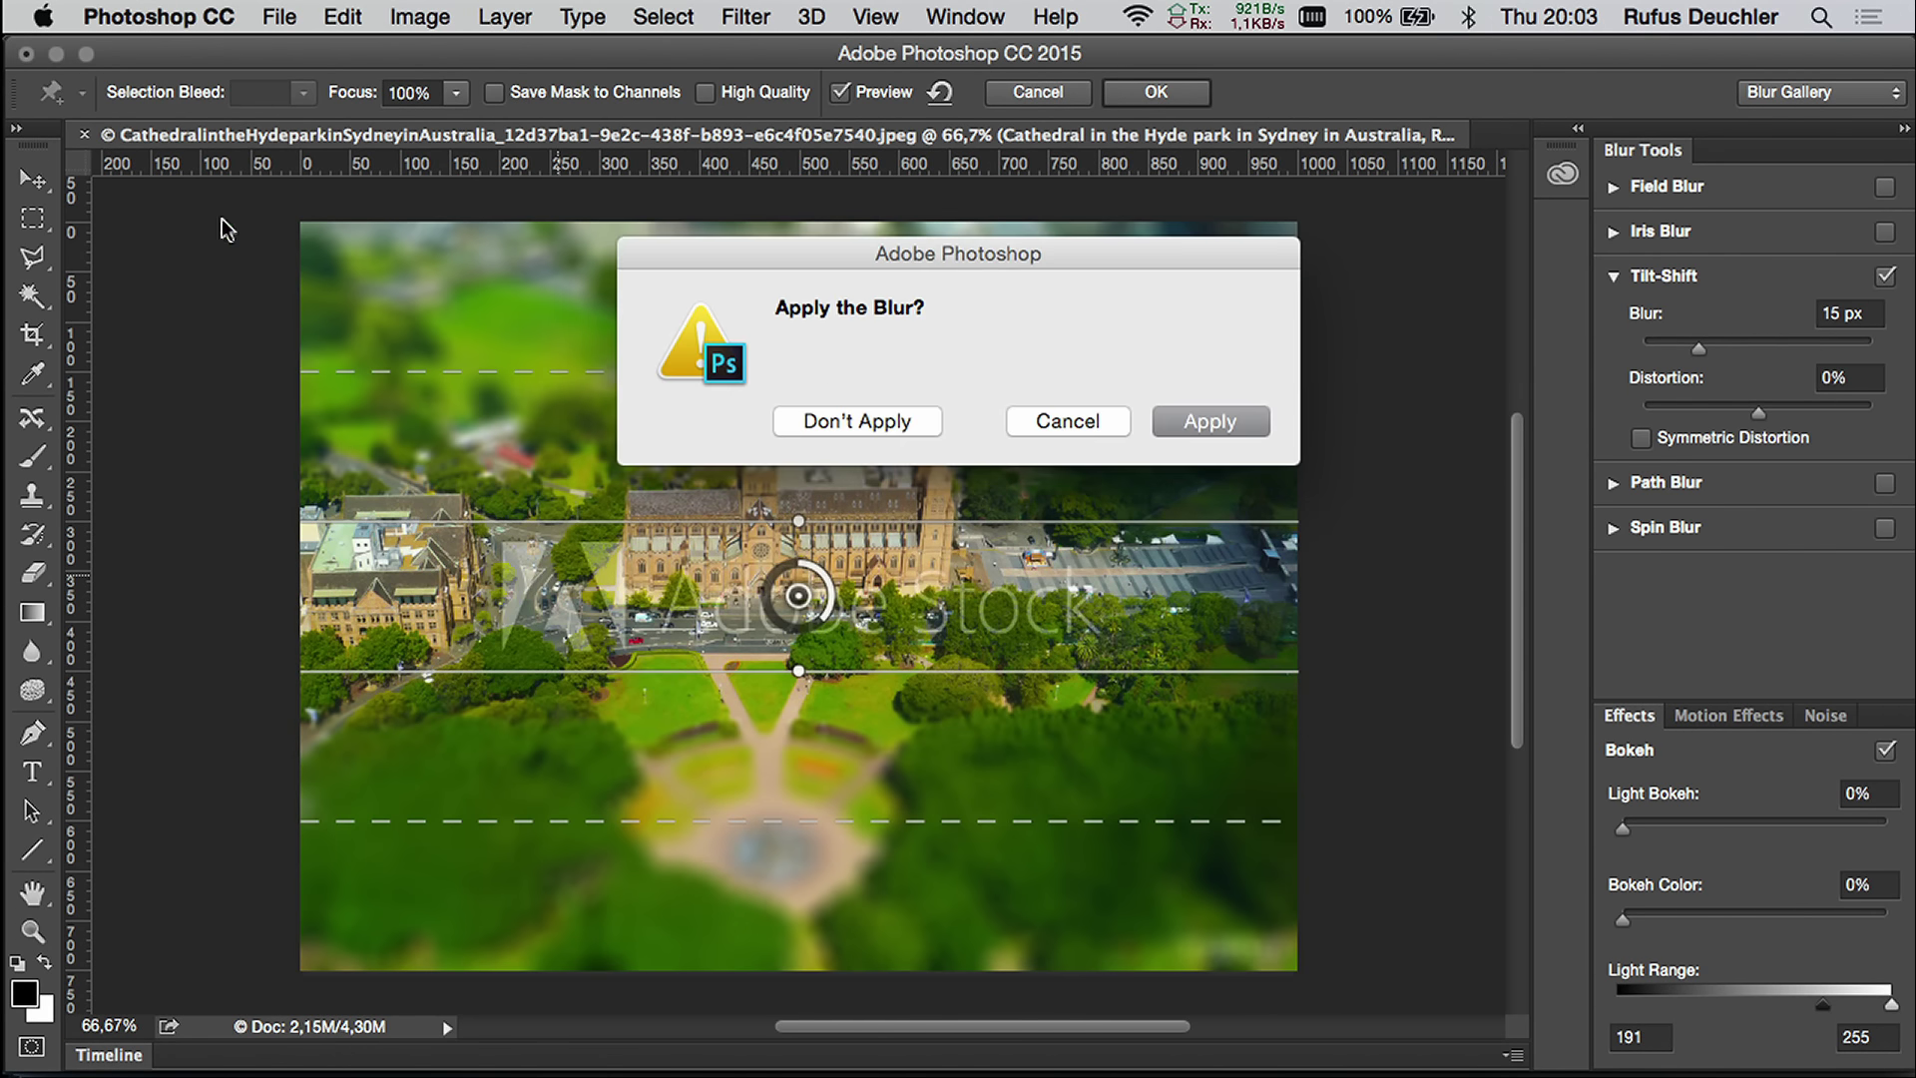
click(1166, 427)
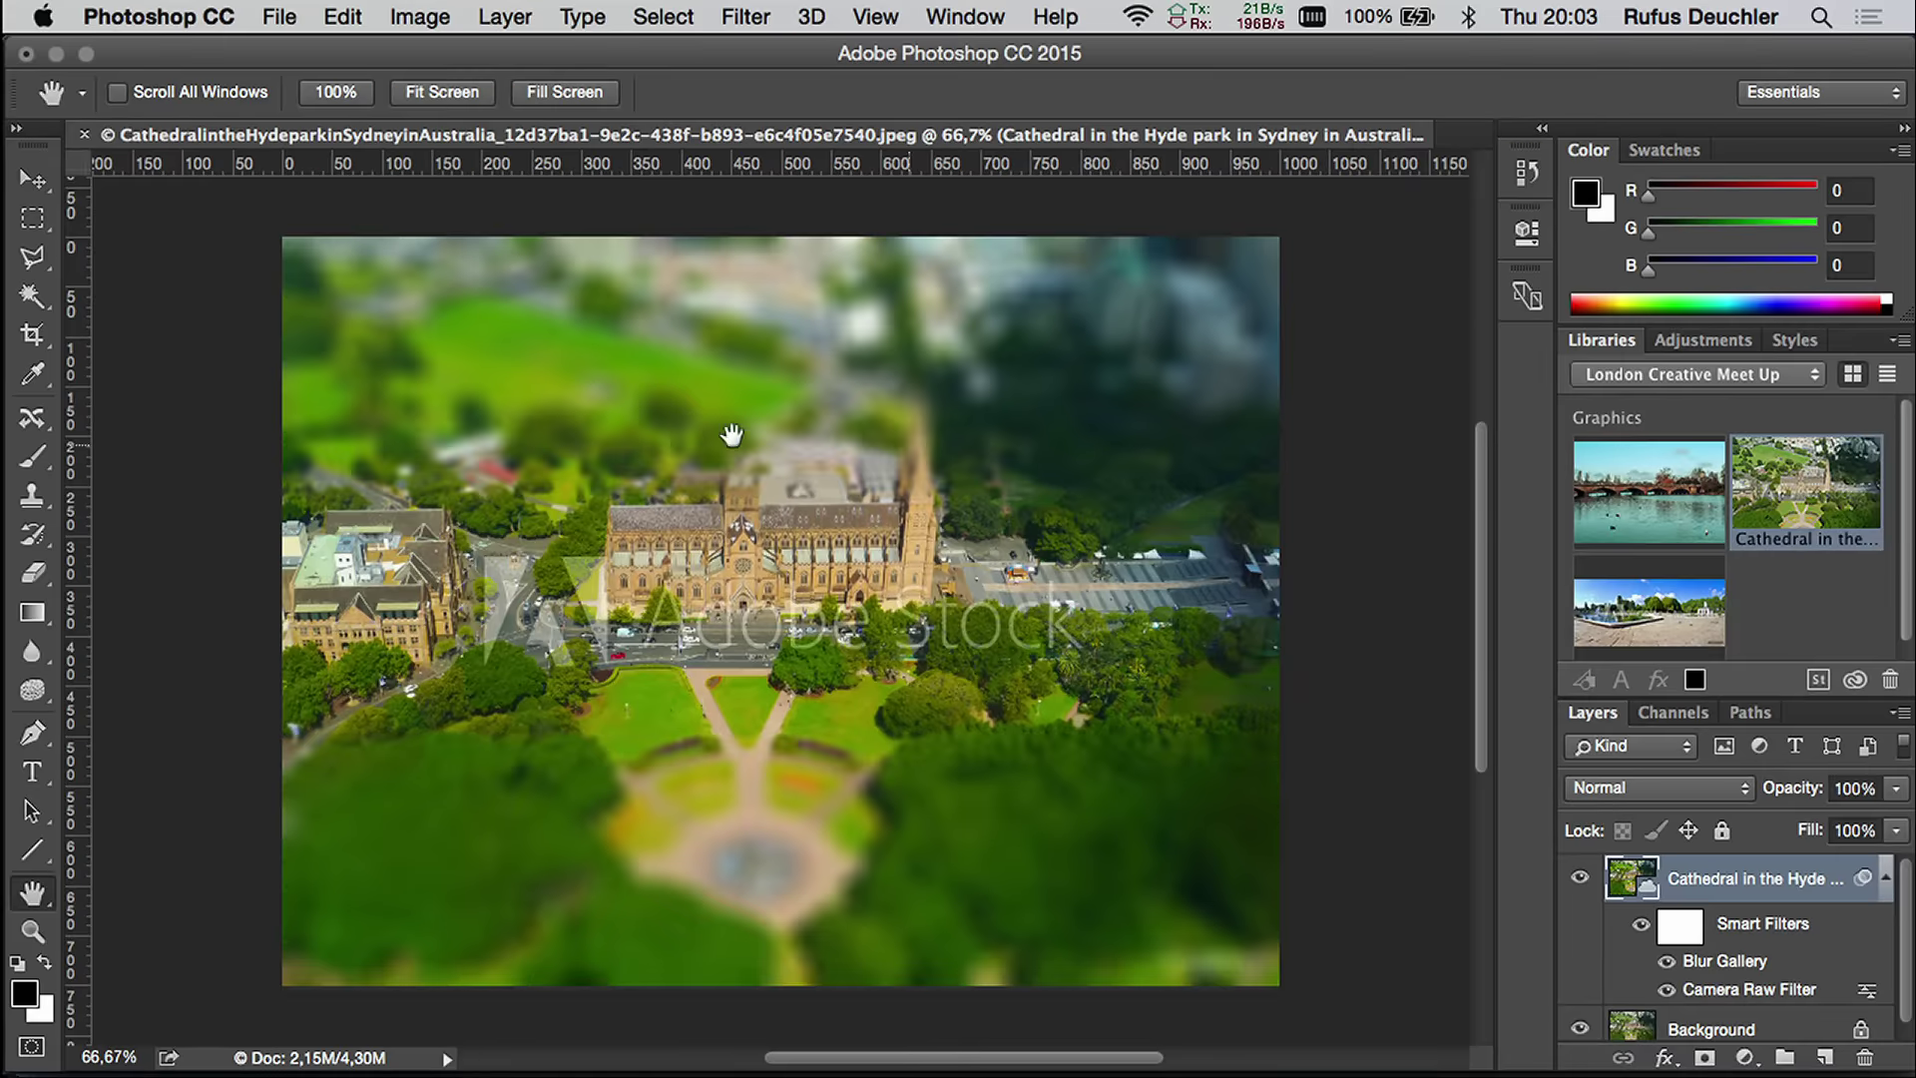
Step: License the Cathedral in the Hyde park Adobe Stock image from the London Creative Meet Up library
click(35, 215)
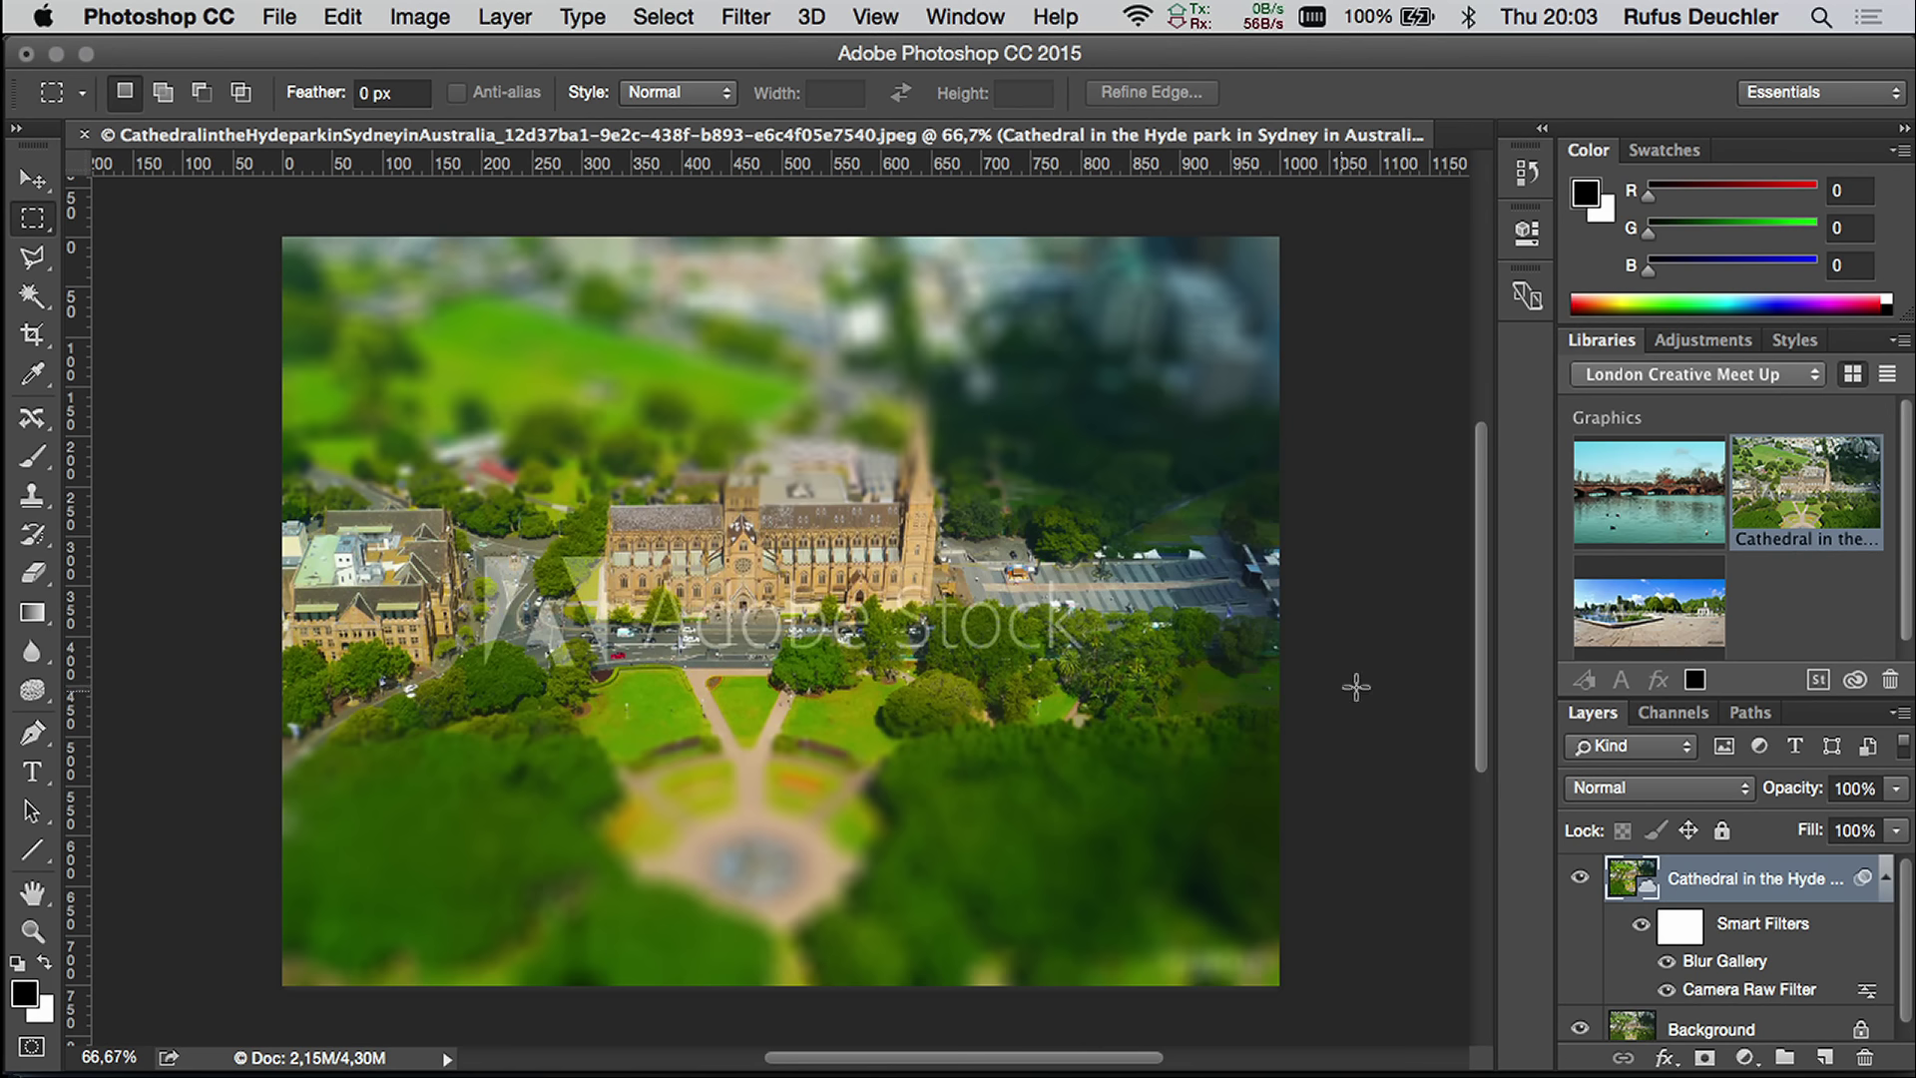
right_click(1832, 504)
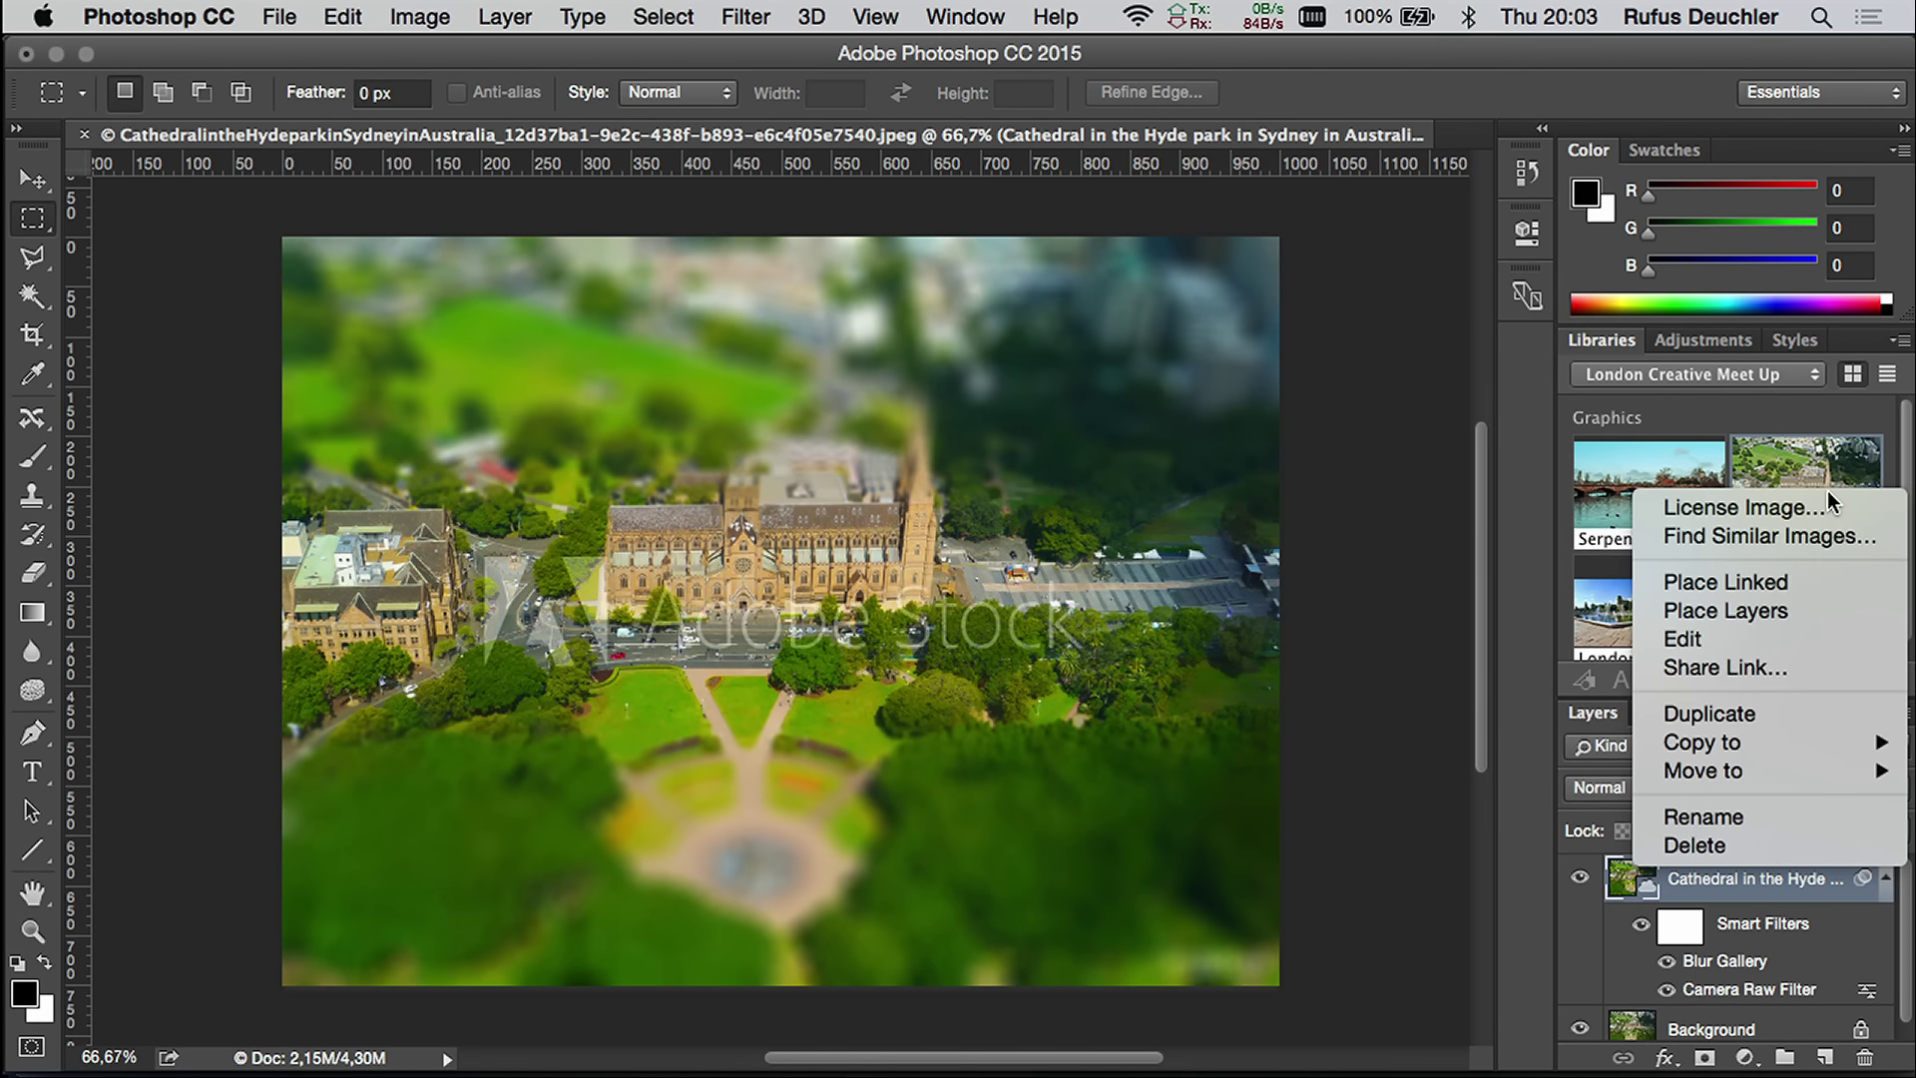
click(1831, 511)
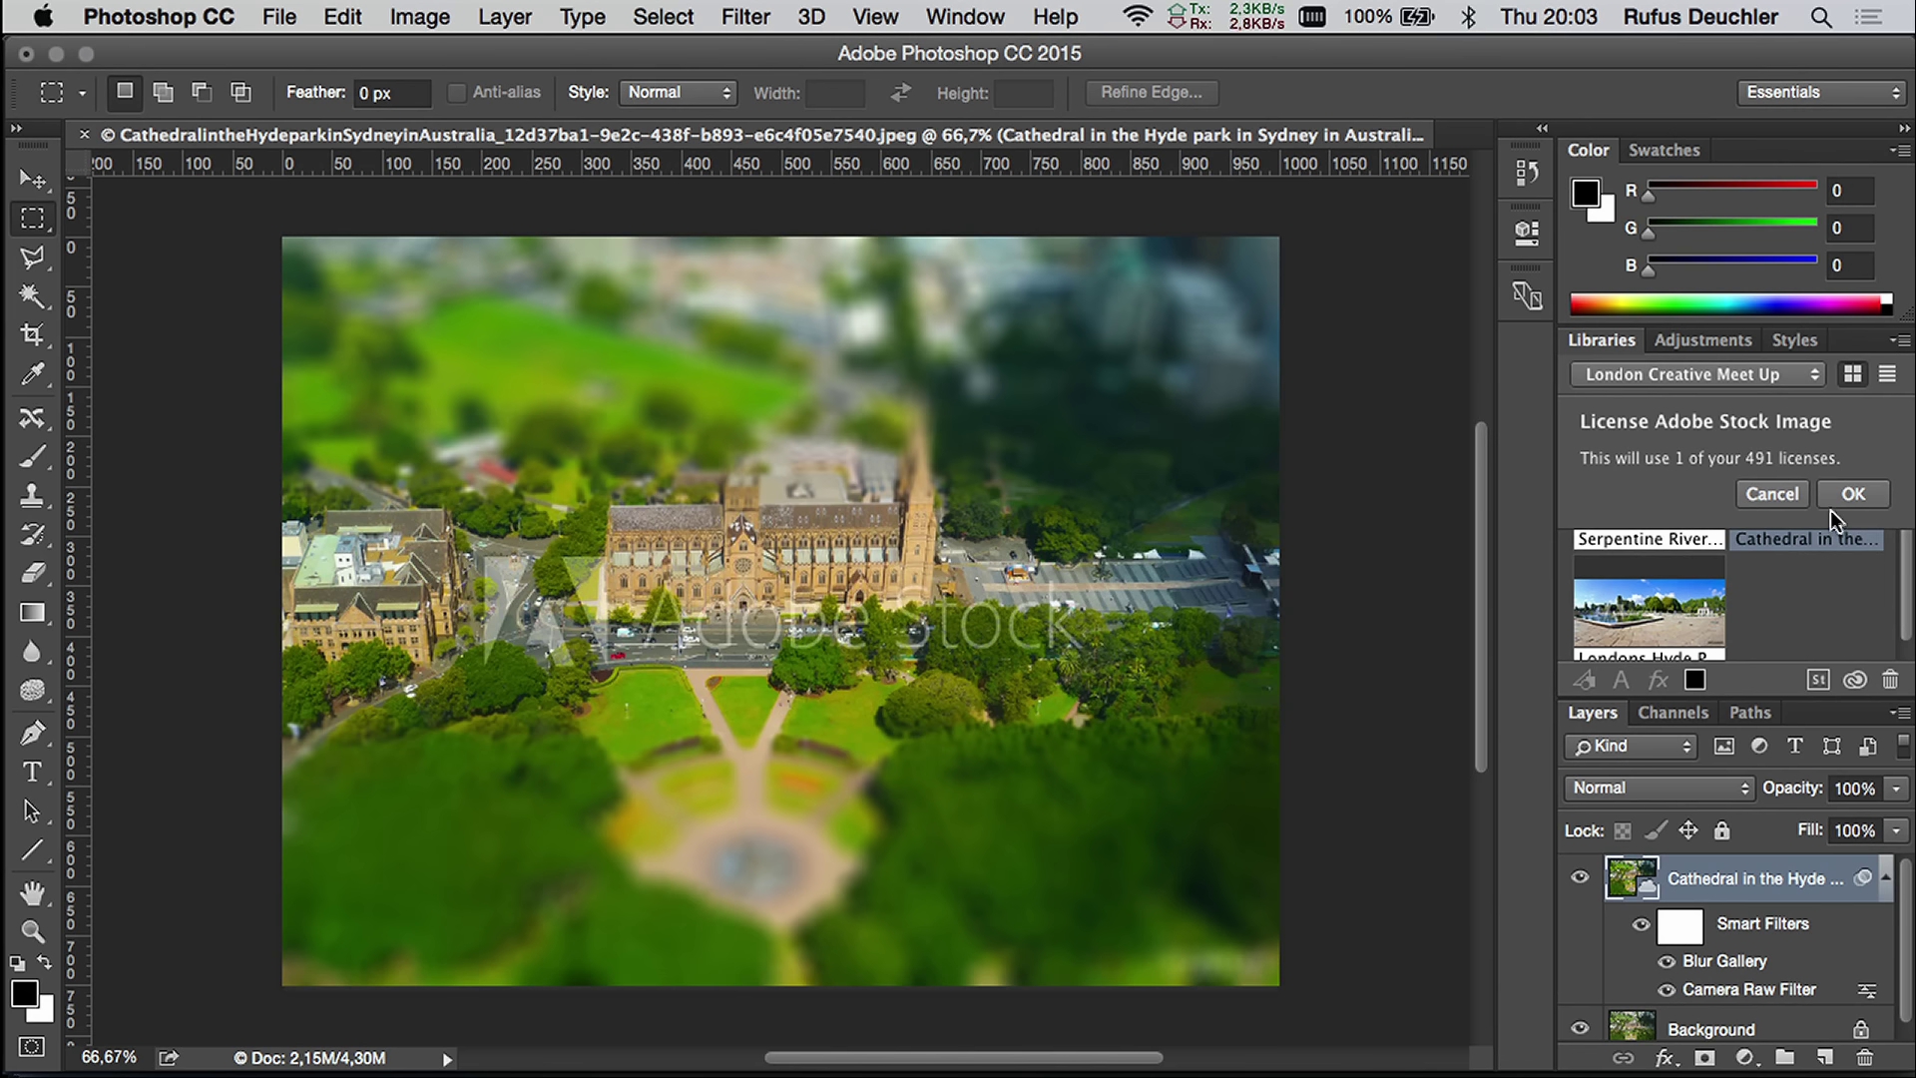
click(1869, 494)
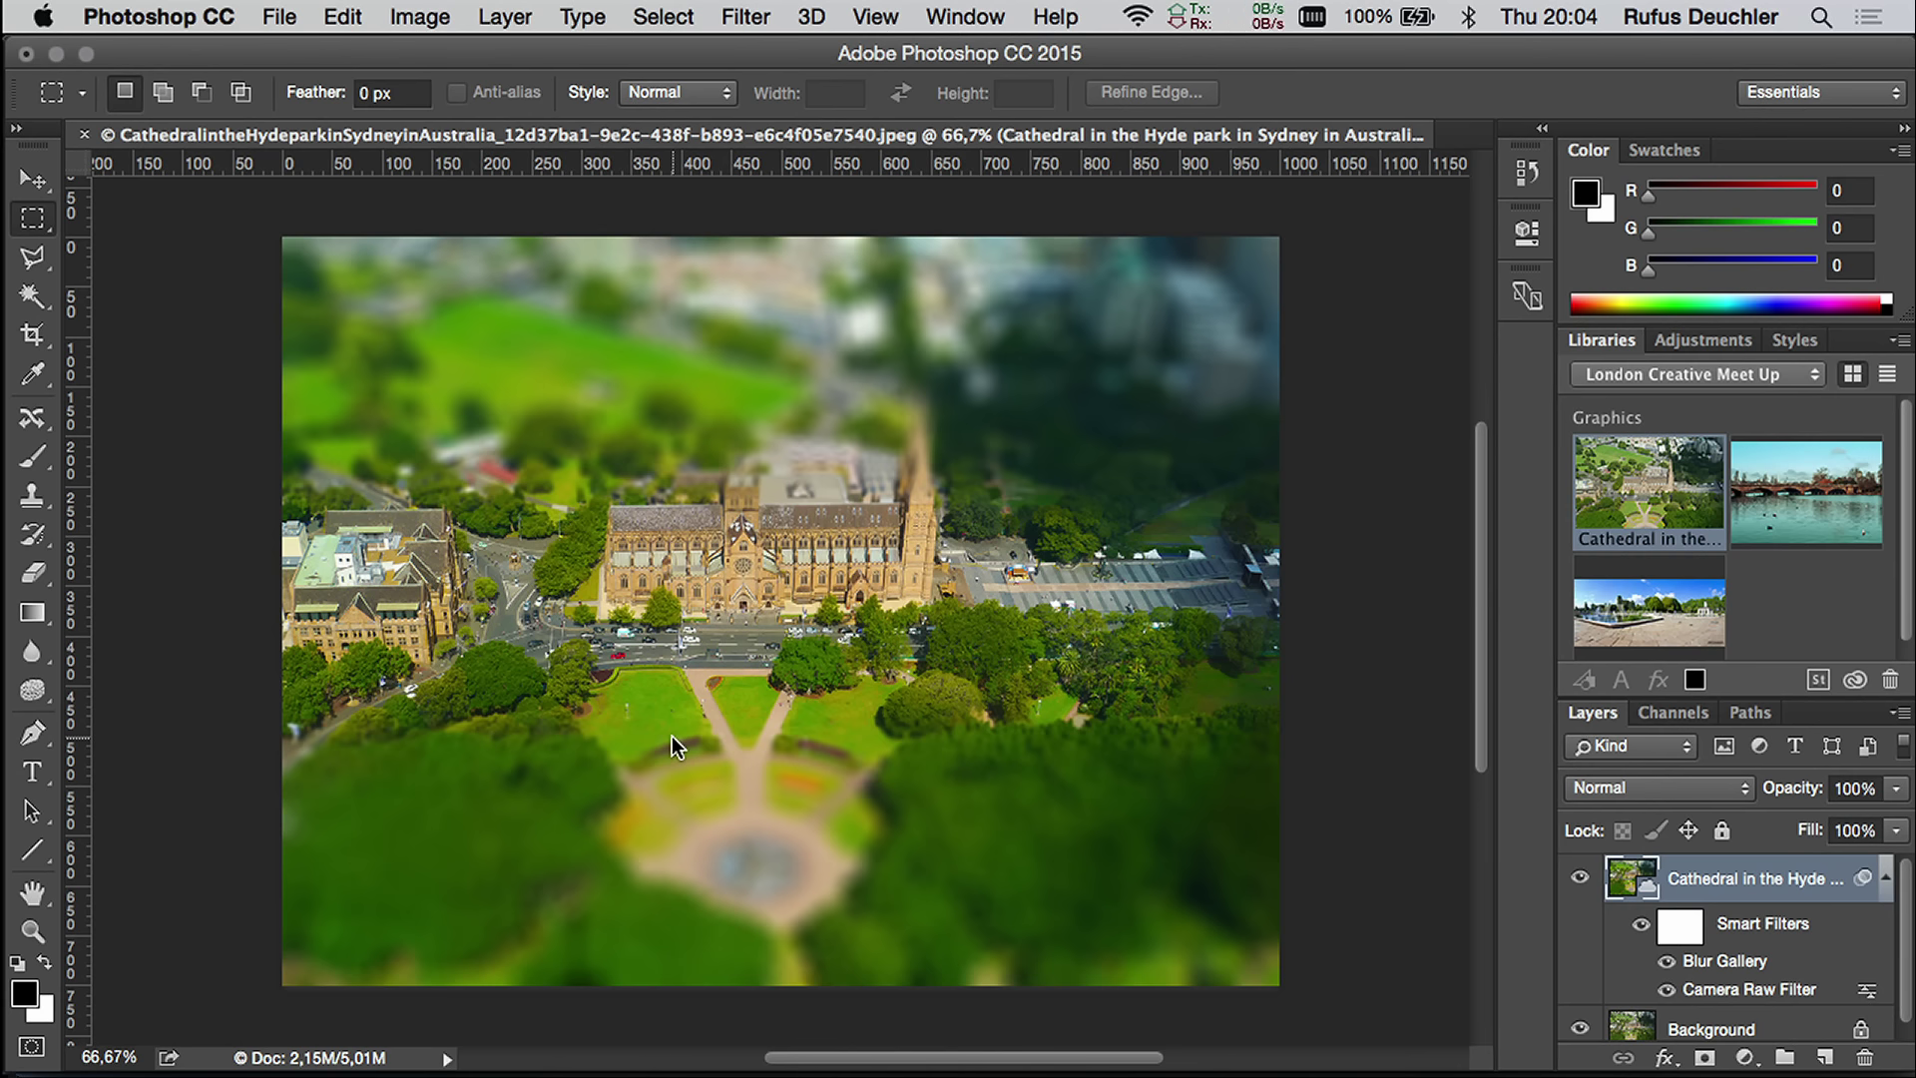
Step: Switch to the older Illustrator version where SpaceCommand copy.ai is open
key(super+Tab)
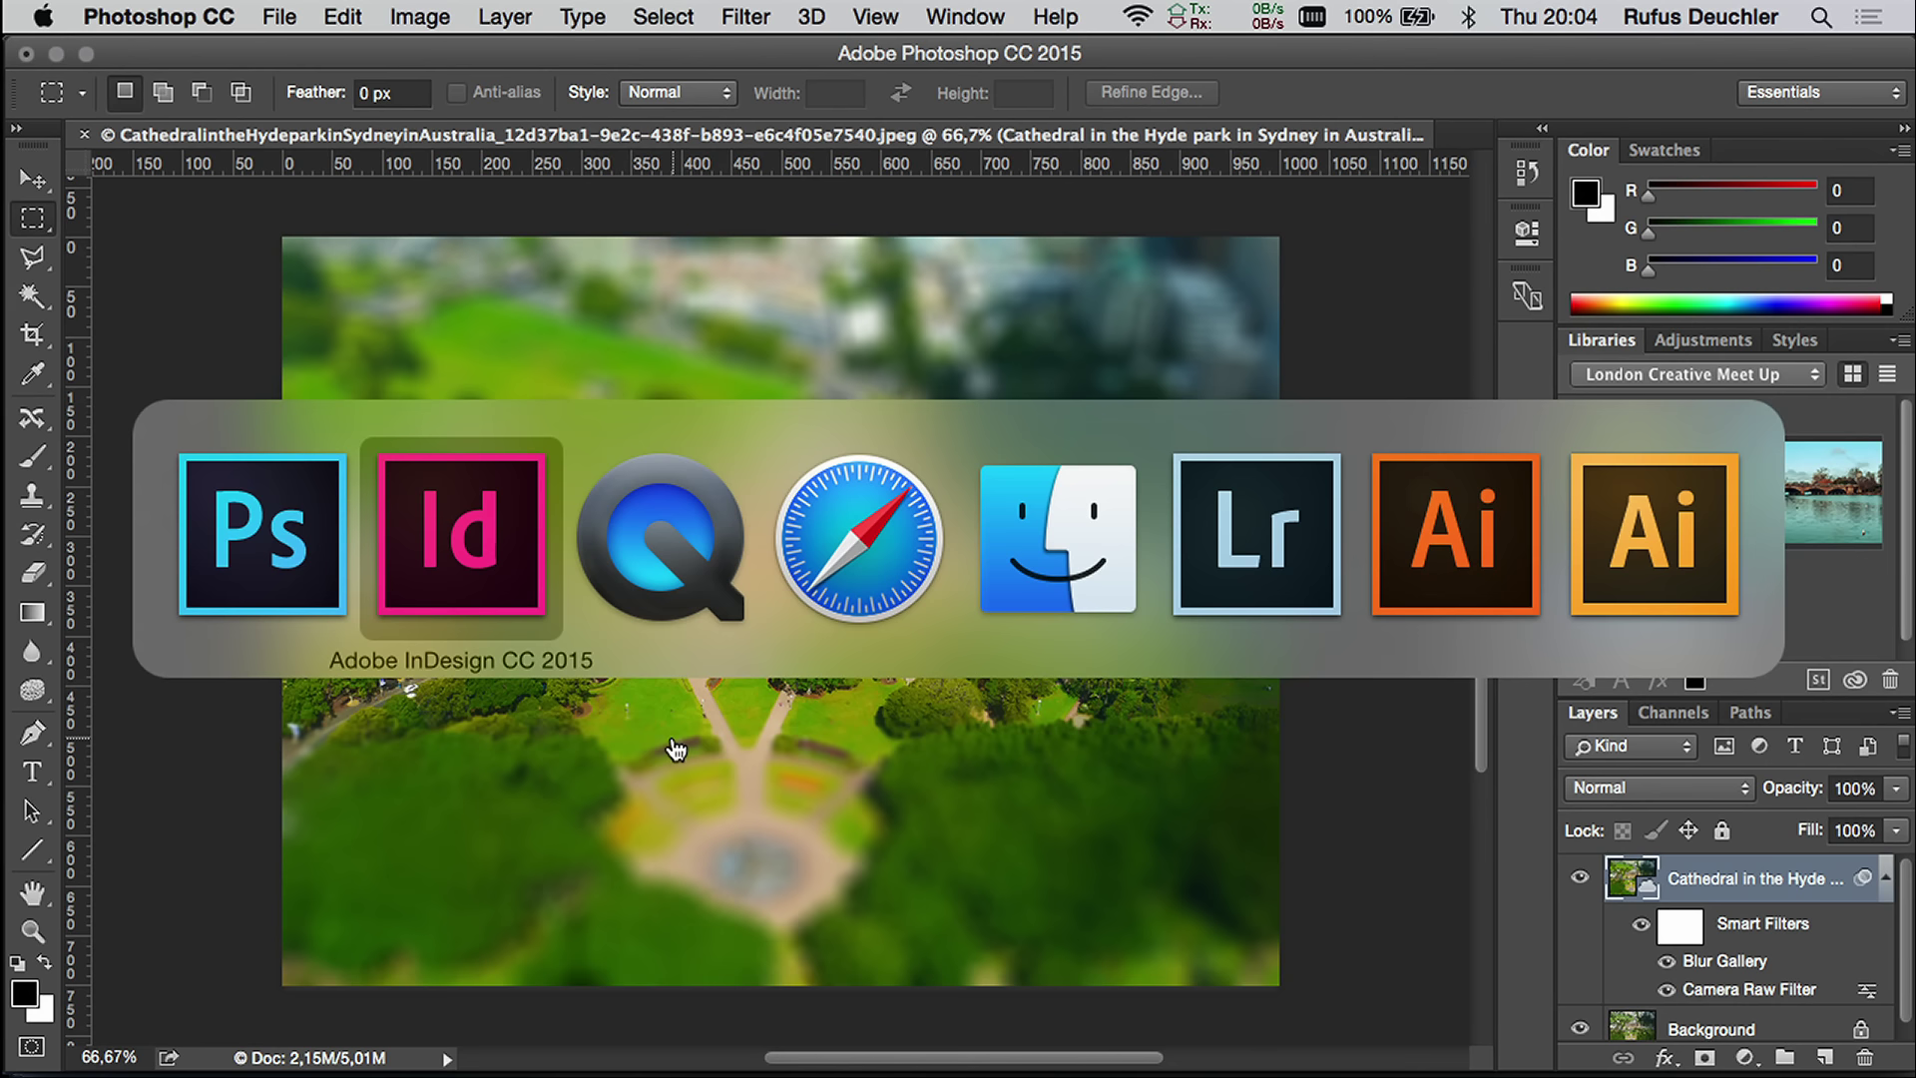
key(super+Tab)
key(super+Tab)
key(super+Tab)
key(super+Tab)
key(super+Tab)
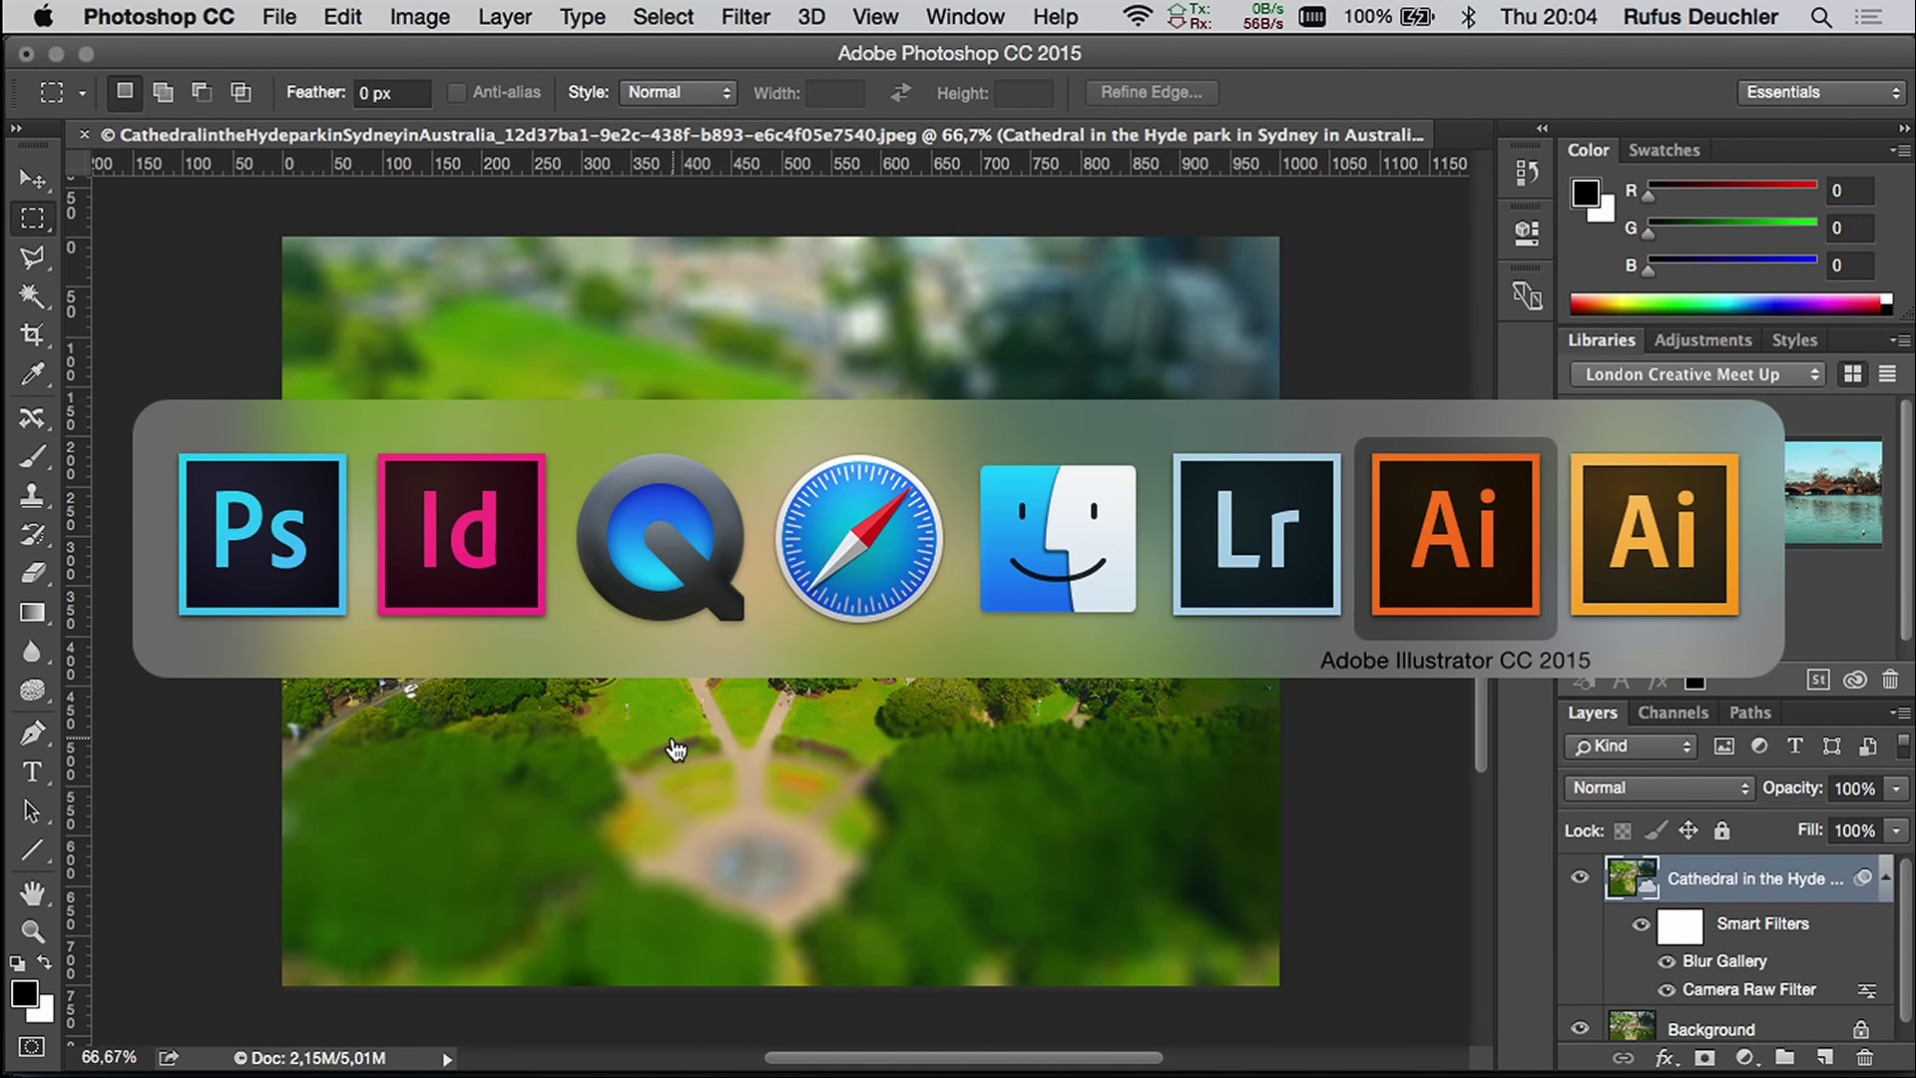
key(super+Tab)
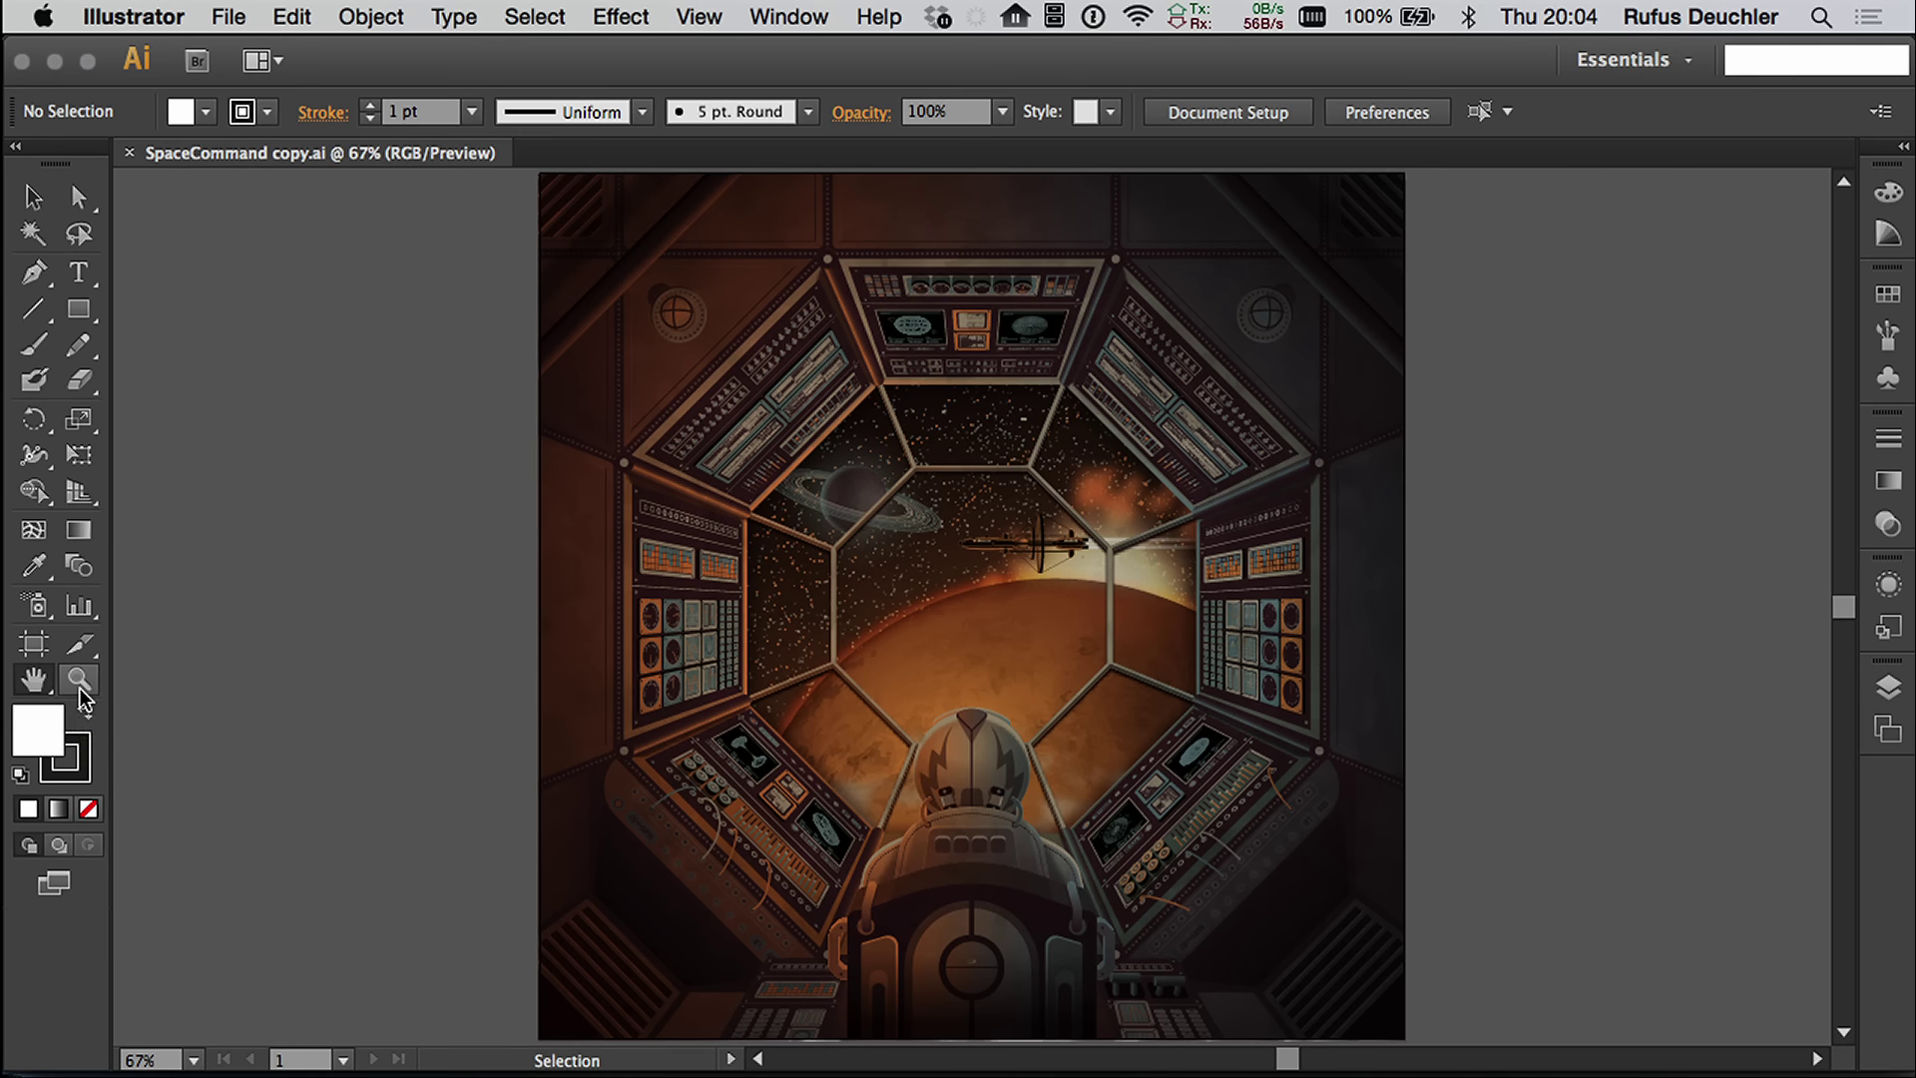
Step: Examine the spaceship cockpit artwork at 150% across its control panels and window, and return to the whole artboard
click(77, 685)
click(875, 650)
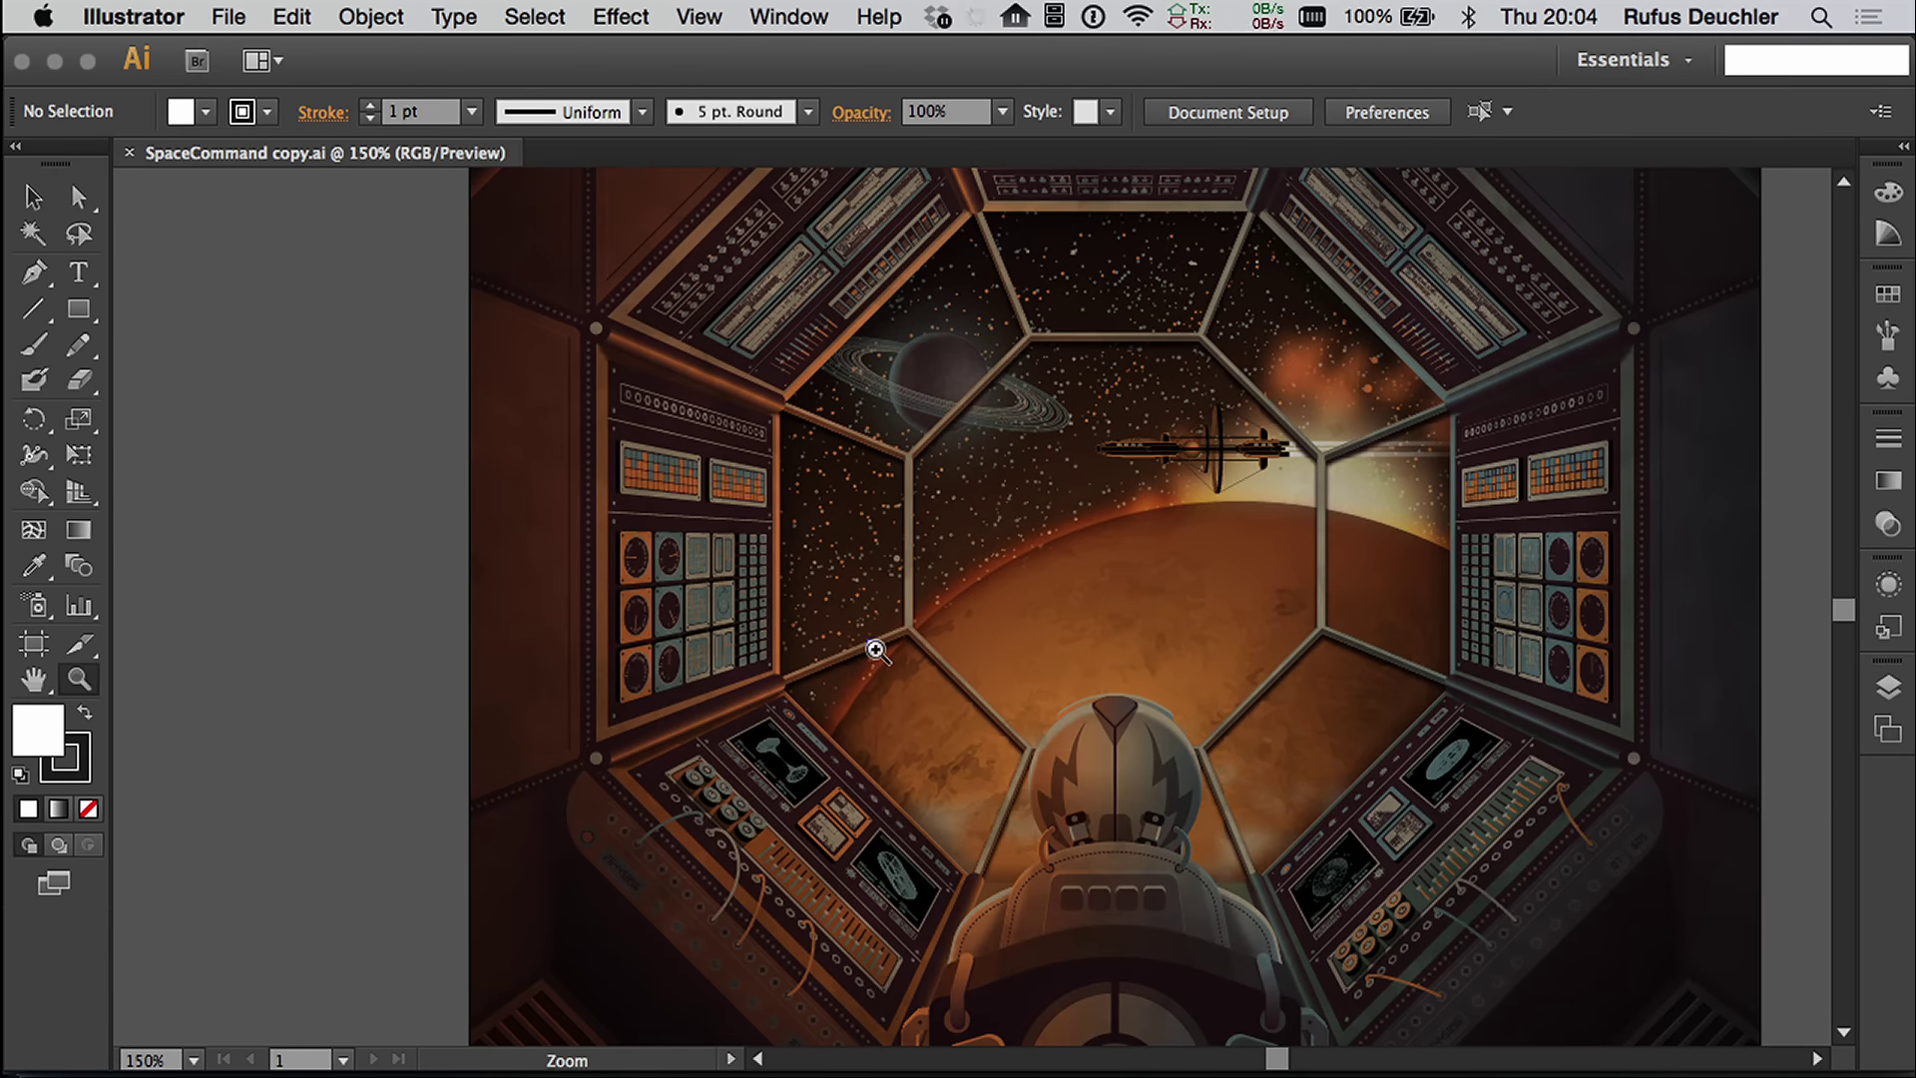
click(876, 651)
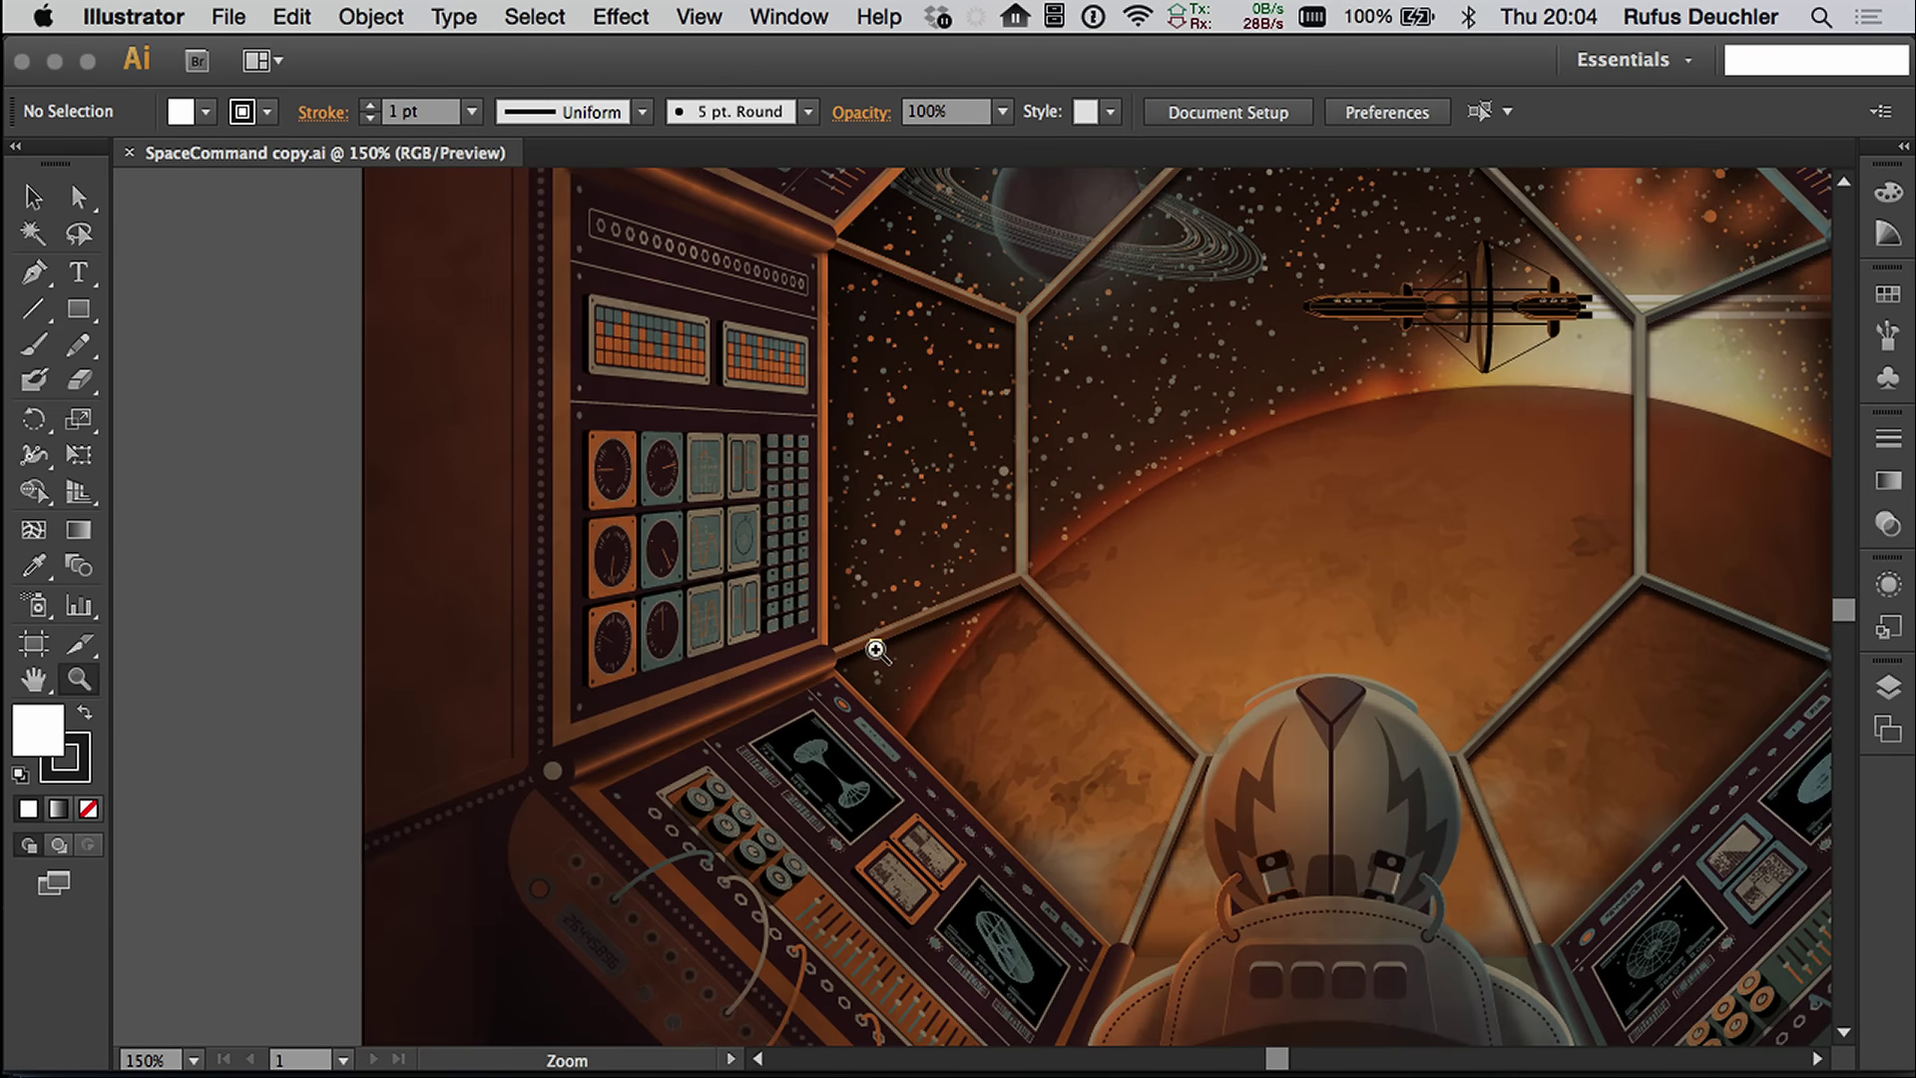
click(34, 679)
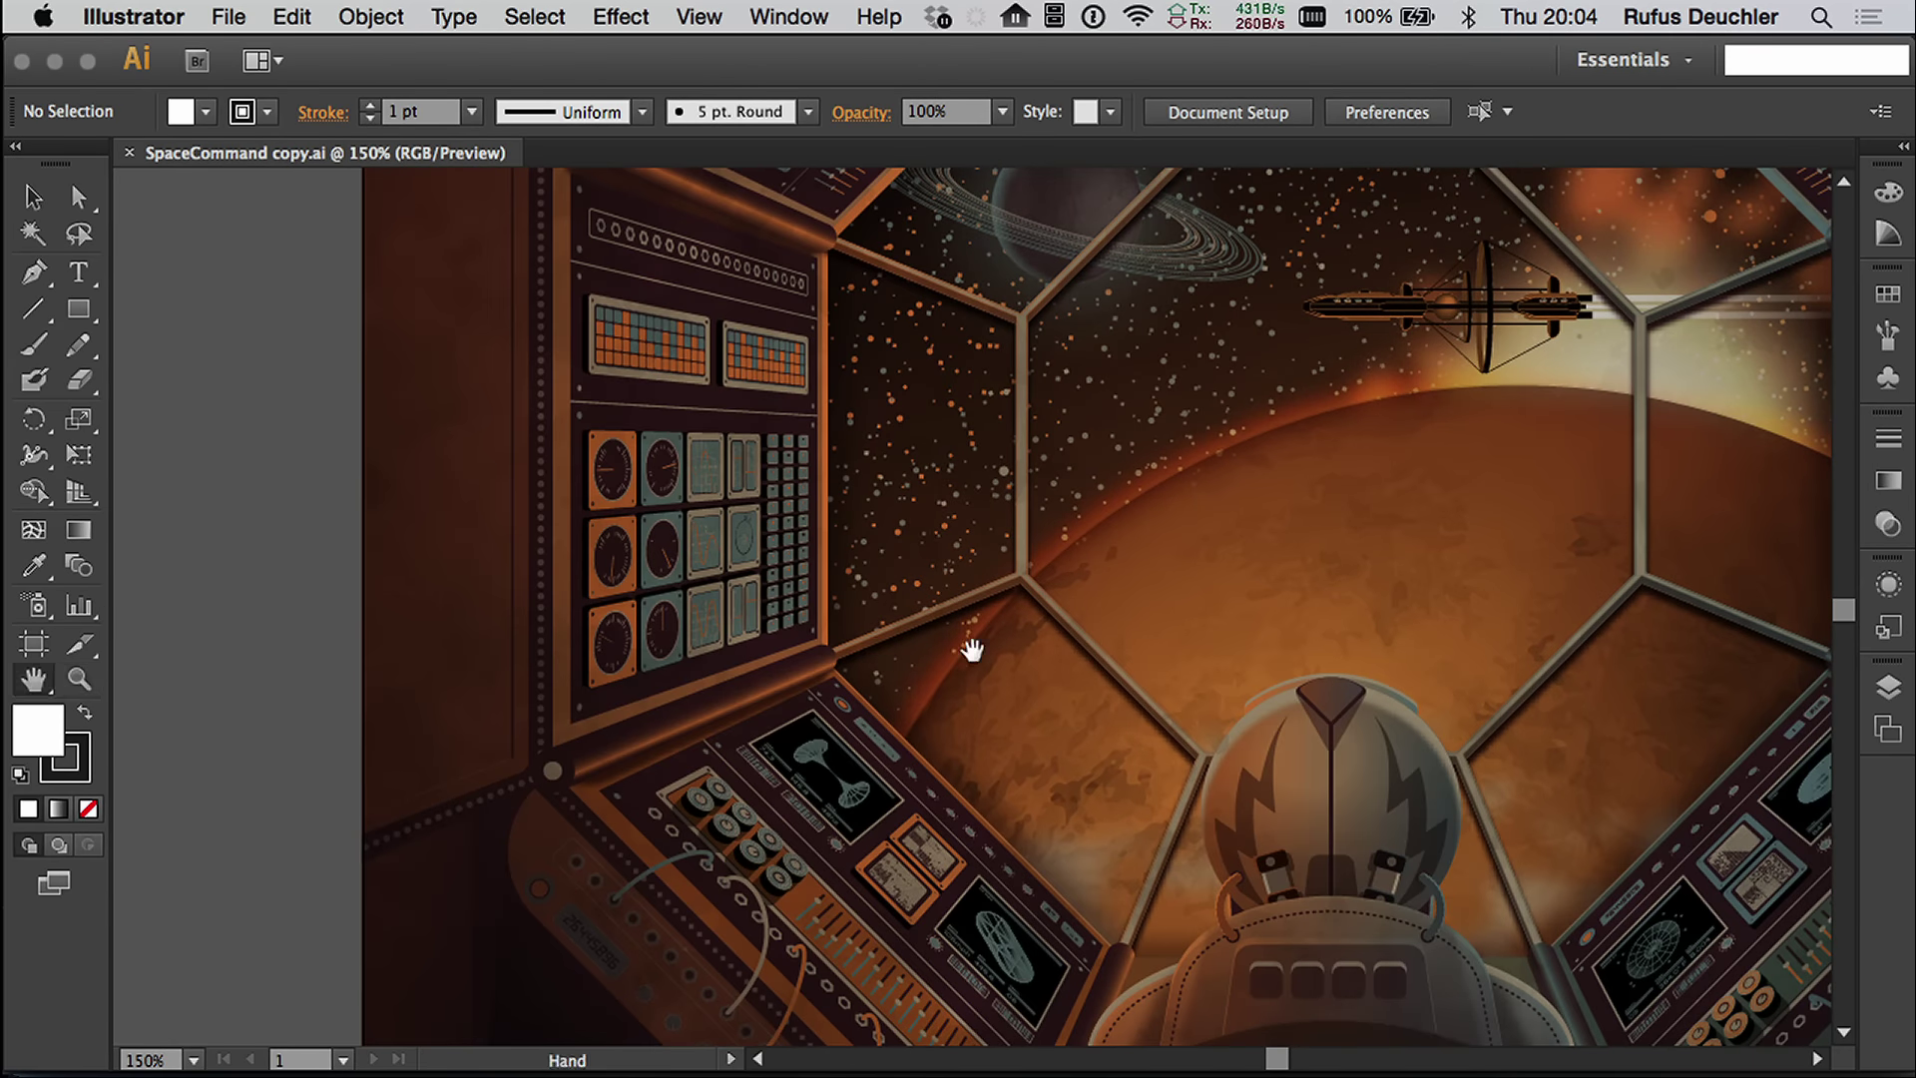
scroll(919, 842, right, 10)
scroll(1088, 835, left, 6)
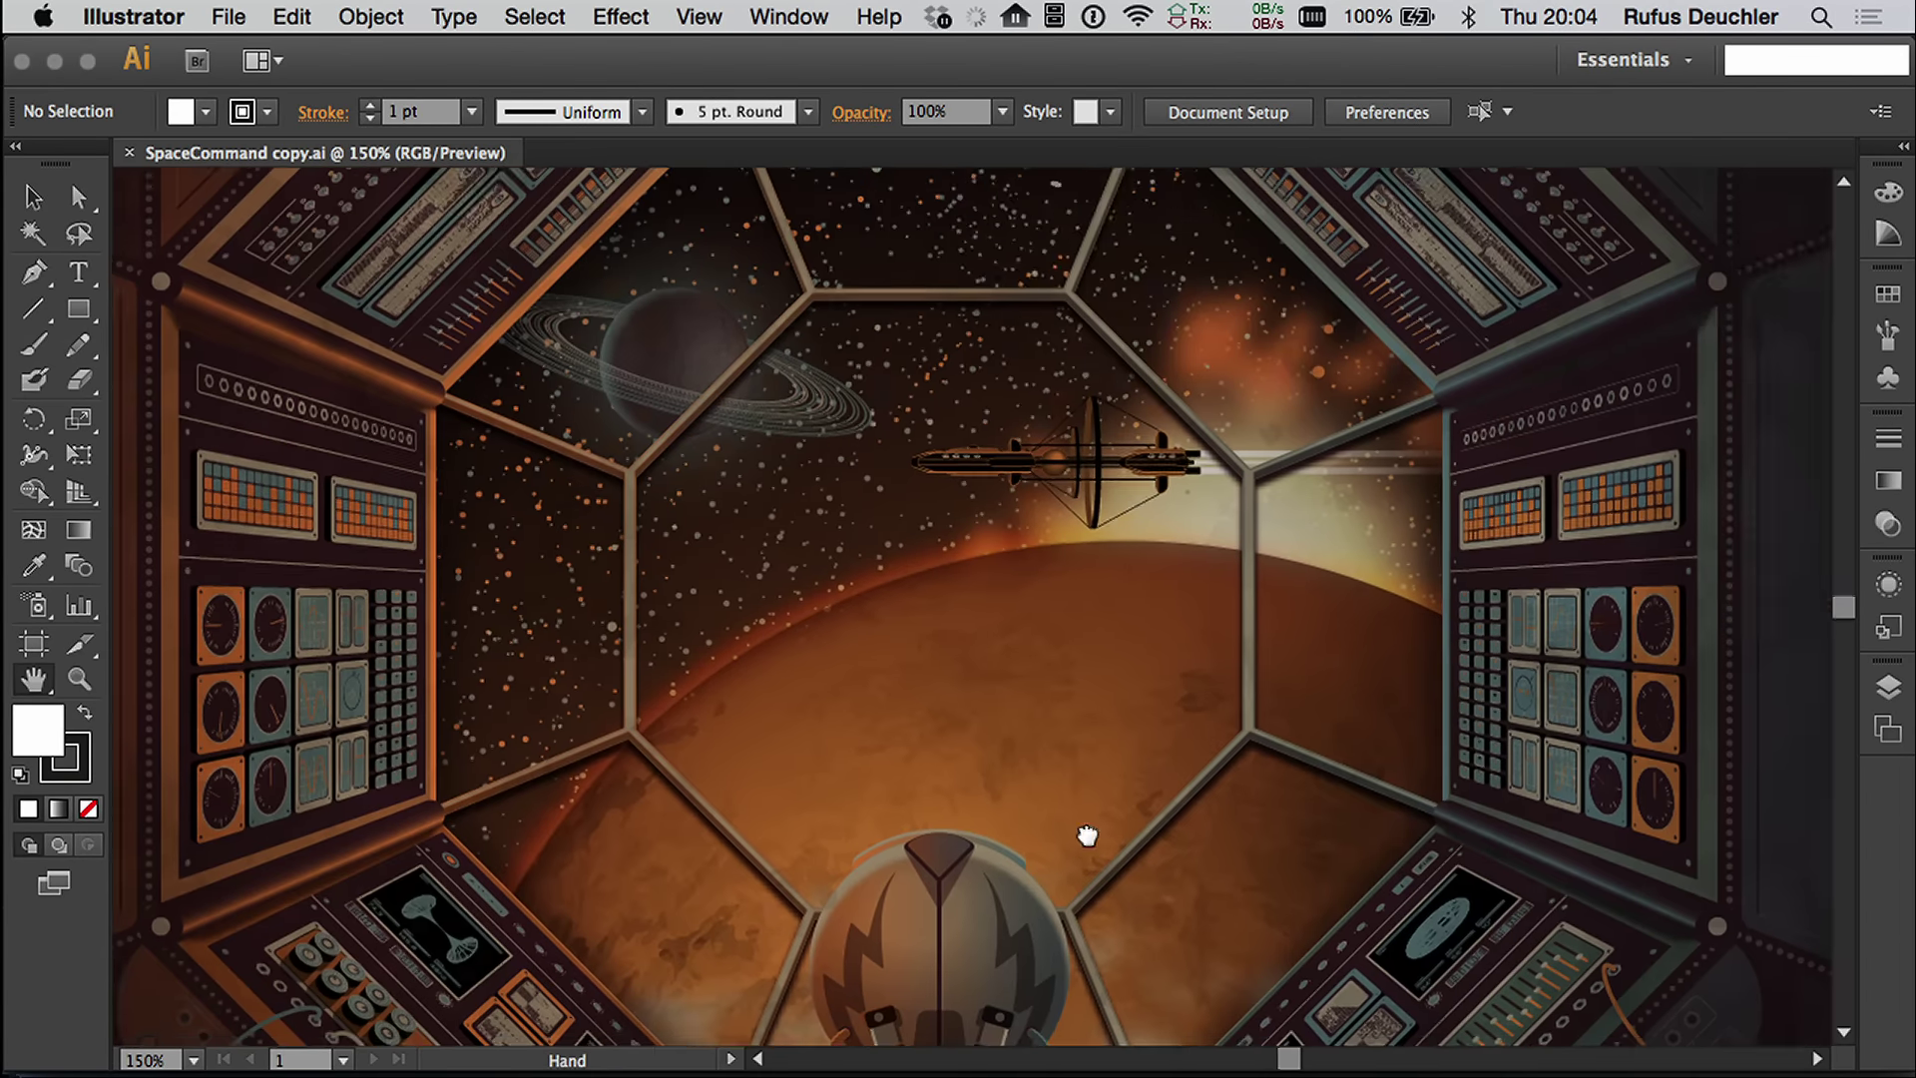
scroll(1088, 835, left, 5)
scroll(1087, 835, up, 2)
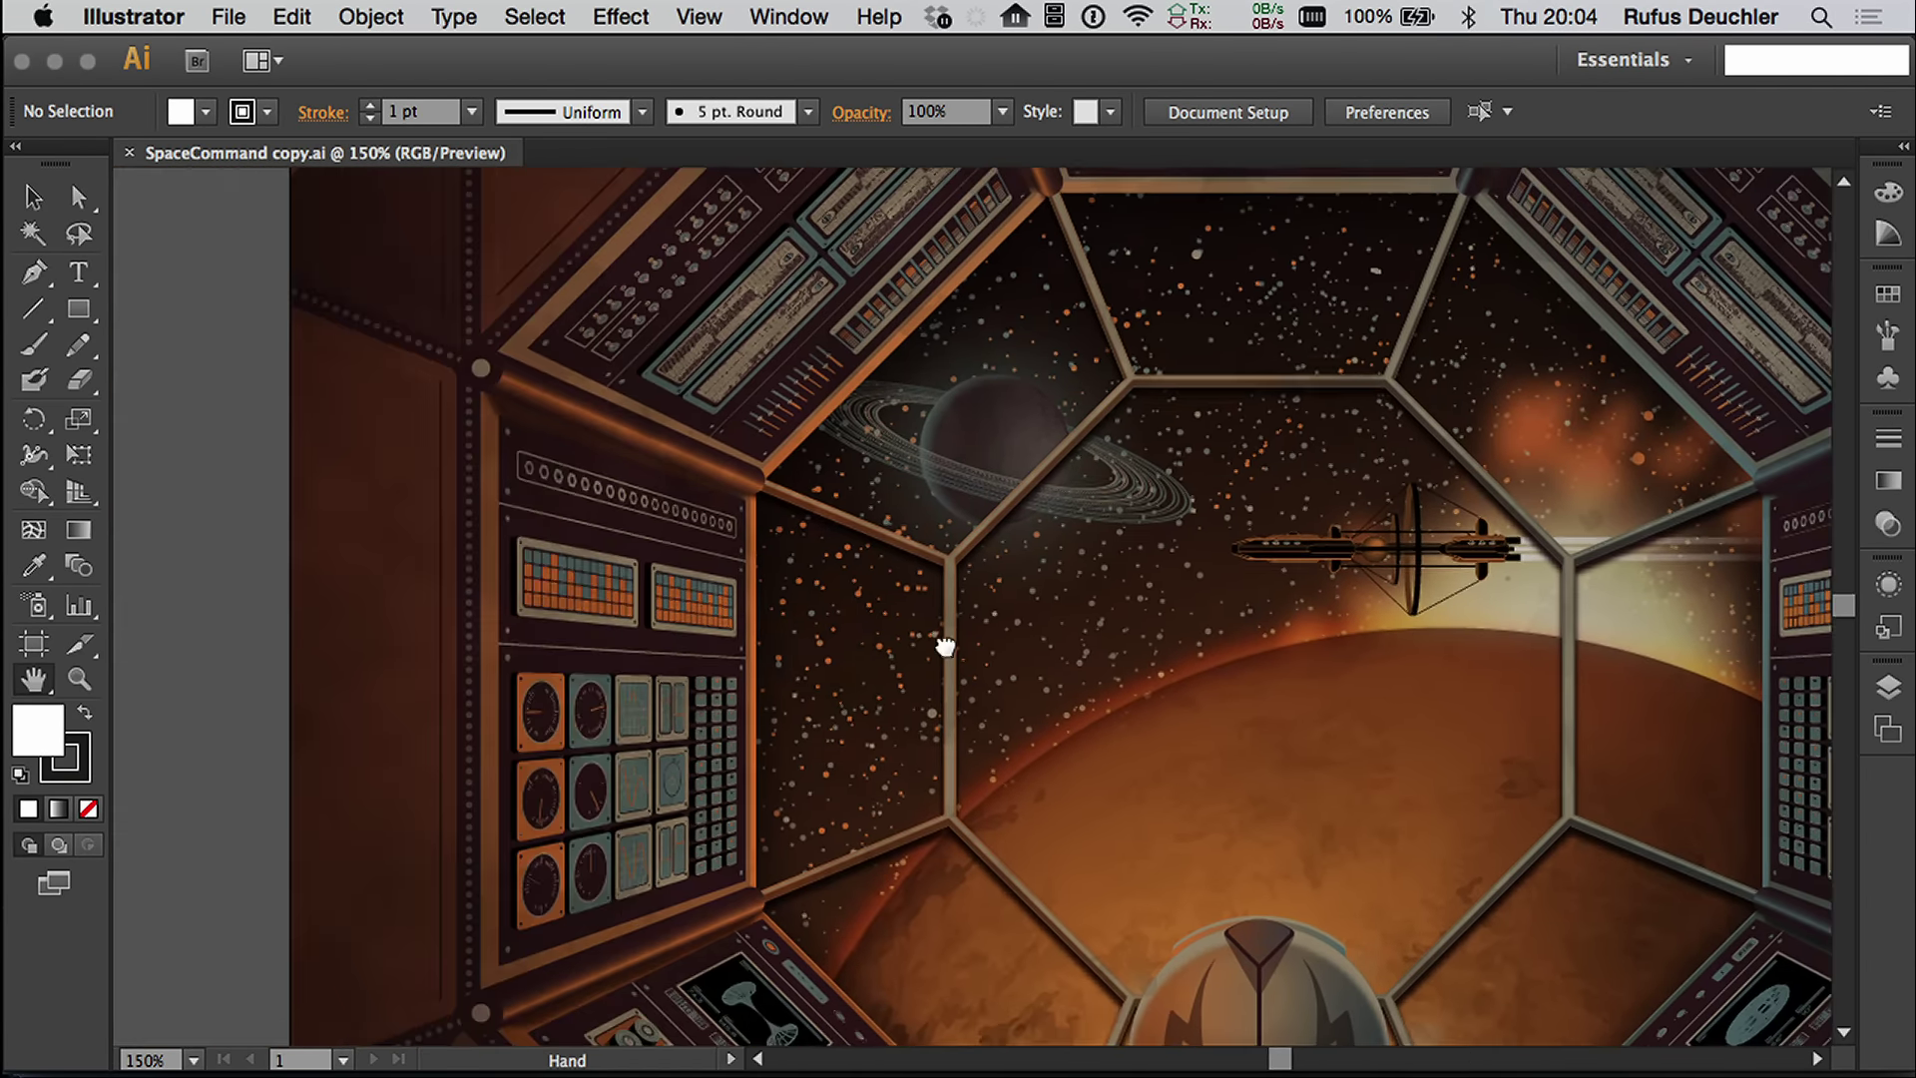
scroll(945, 646, right, 5)
scroll(945, 647, down, 3)
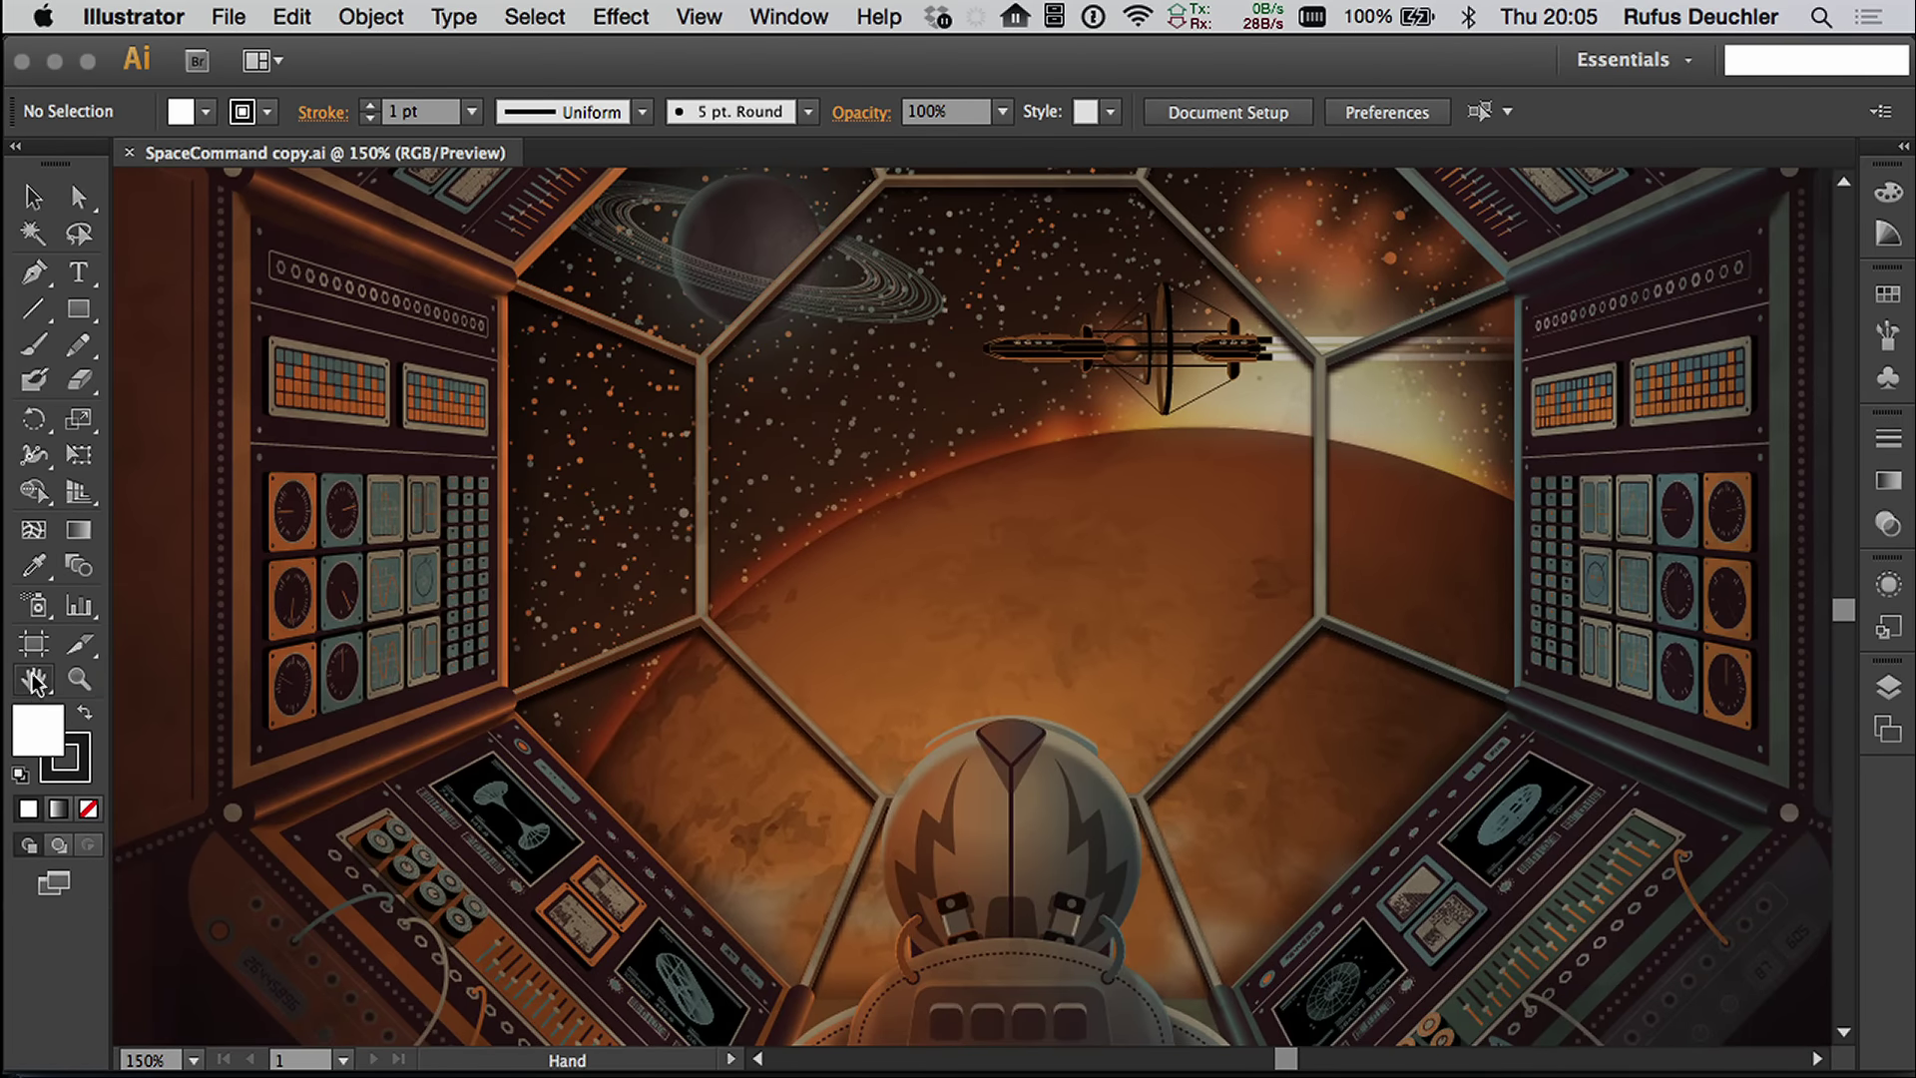
double_click(35, 680)
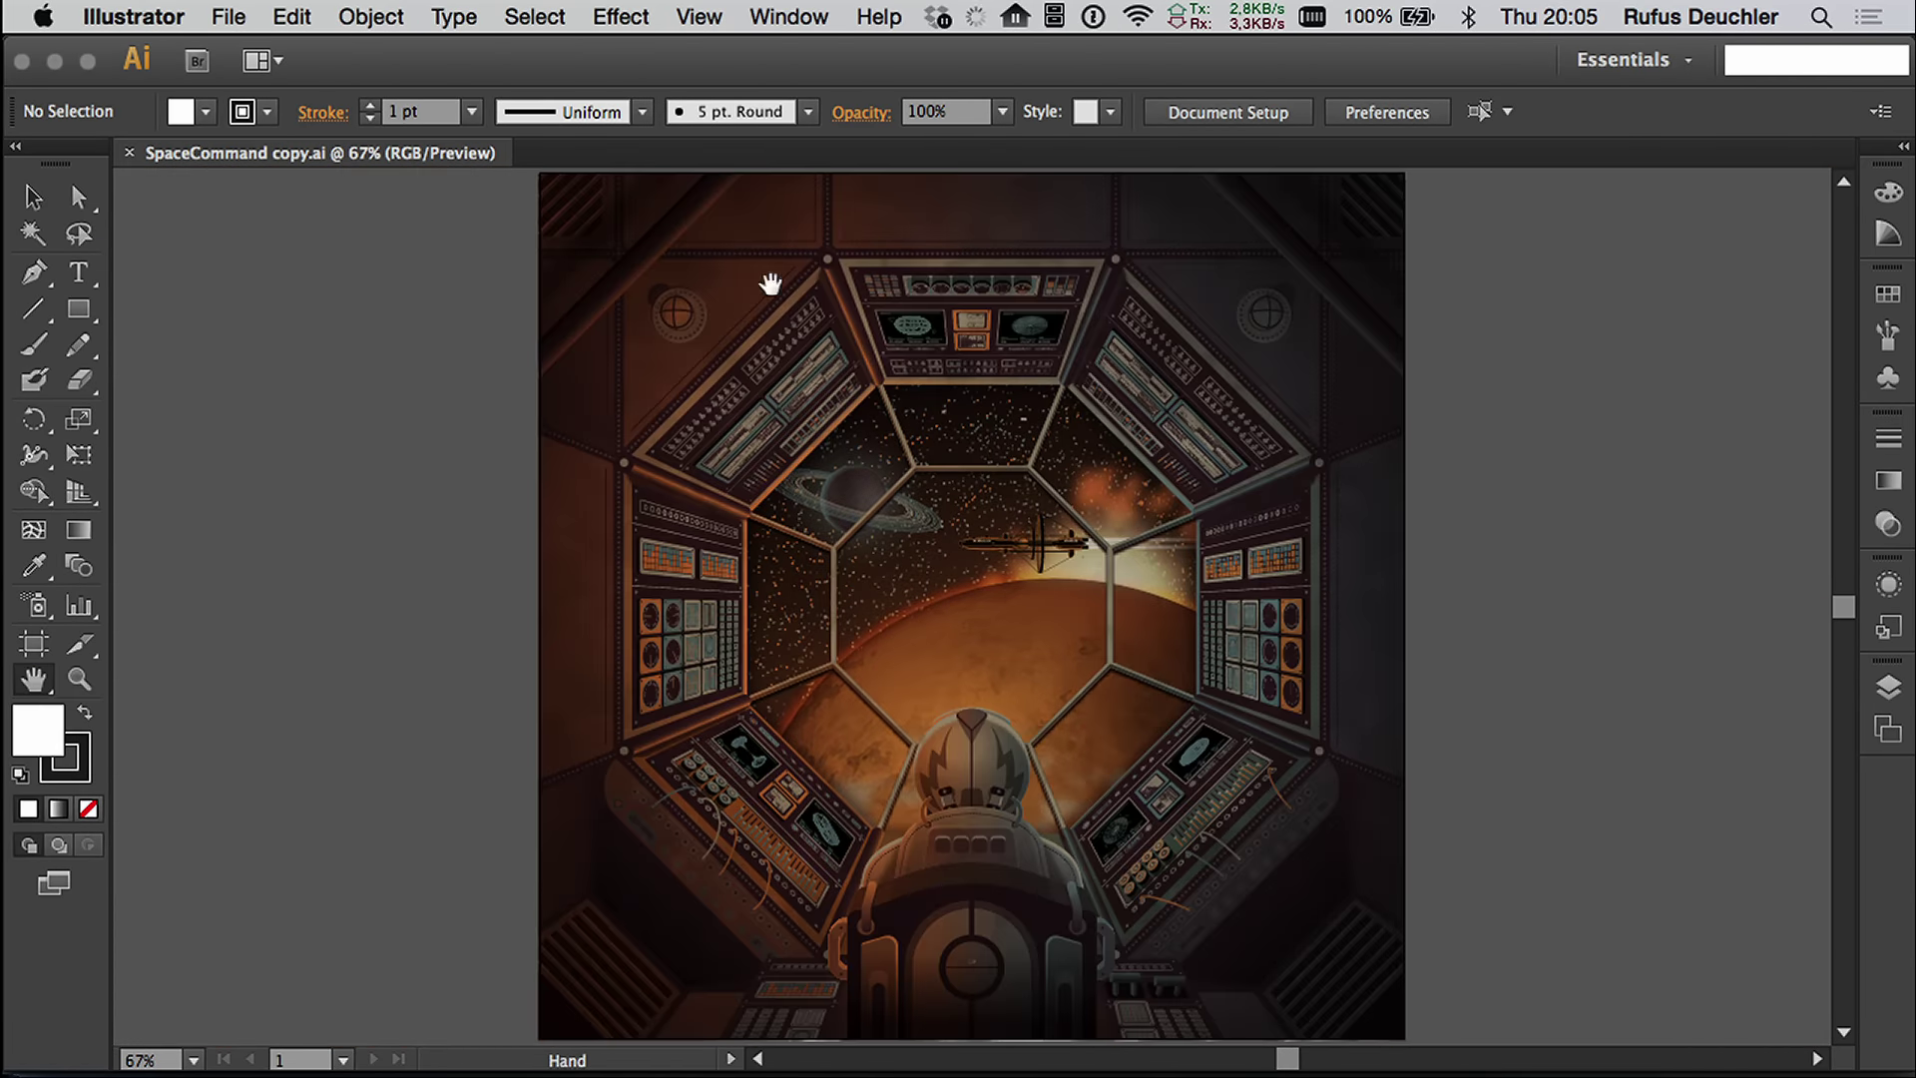
Step: Display the cockpit artwork in Outline mode, and quit the older Illustrator without saving SpaceCommand copy.ai
click(706, 16)
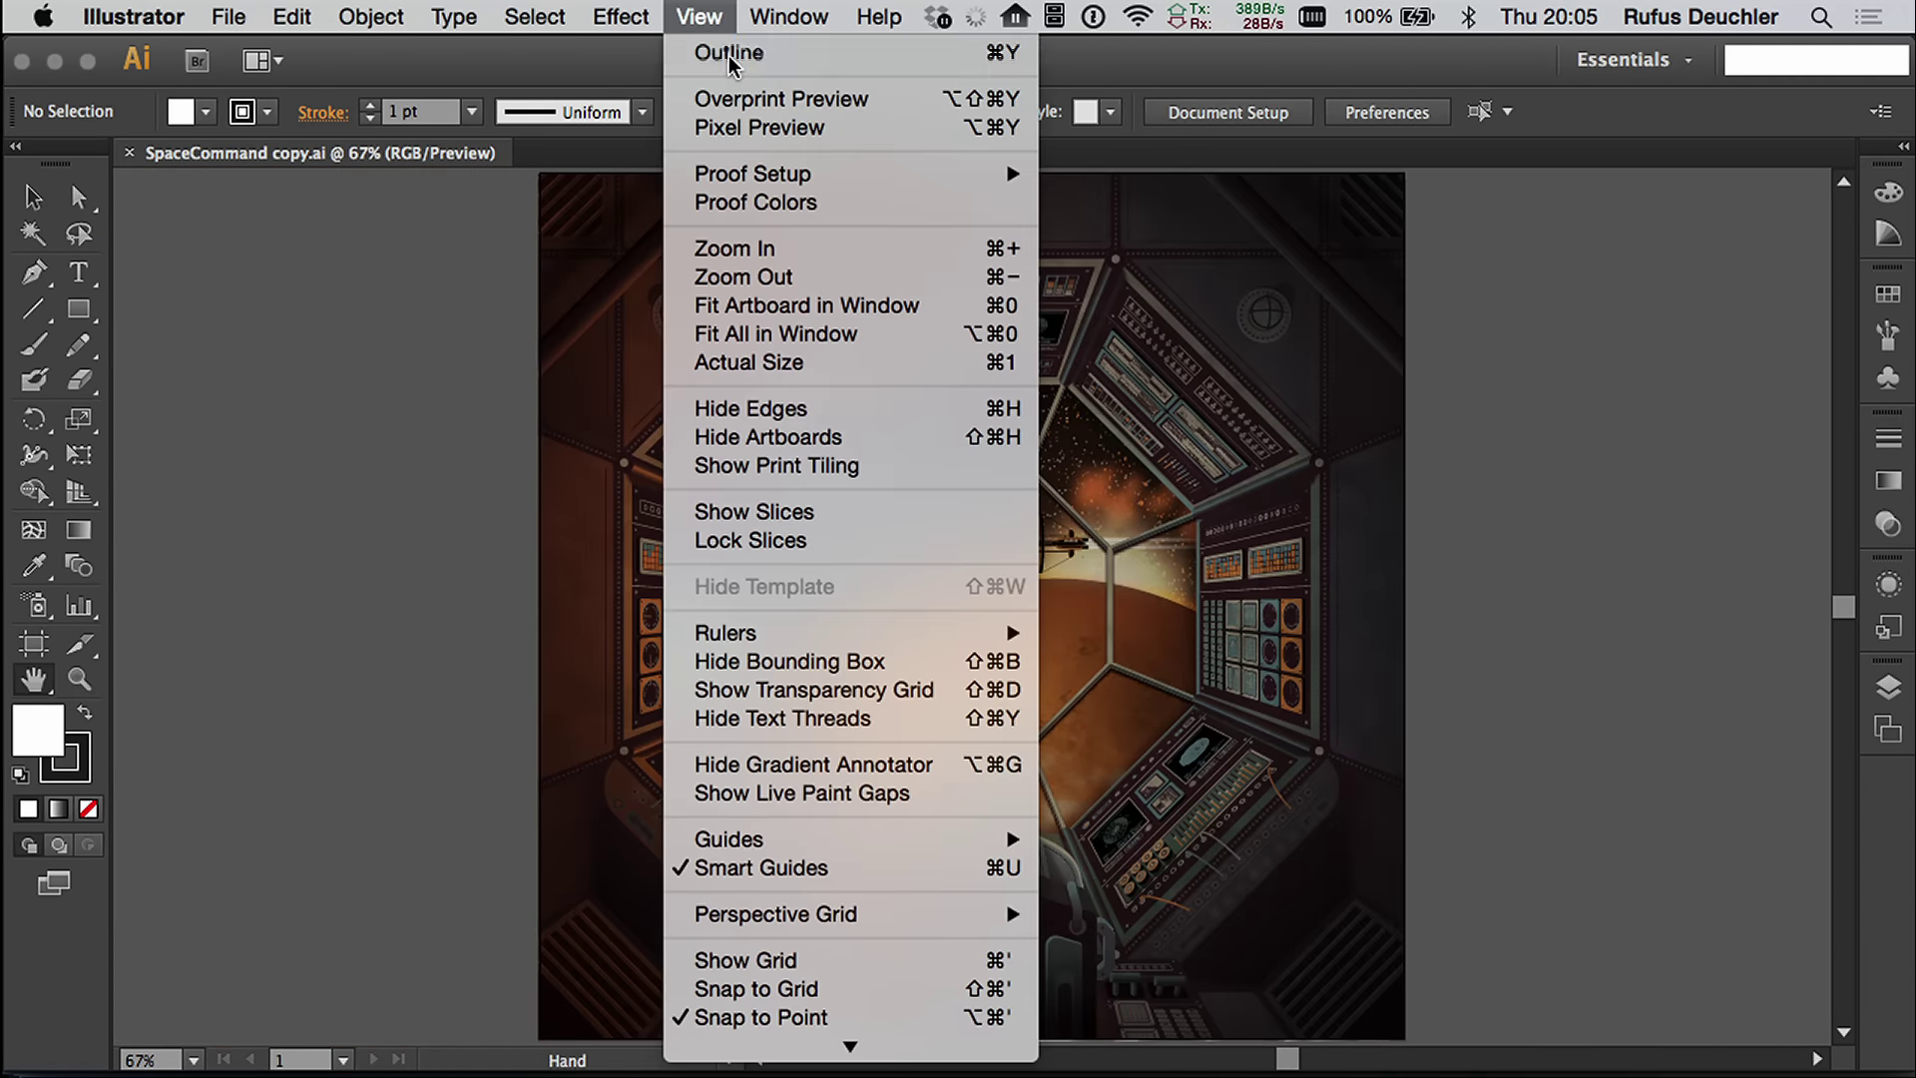
click(730, 55)
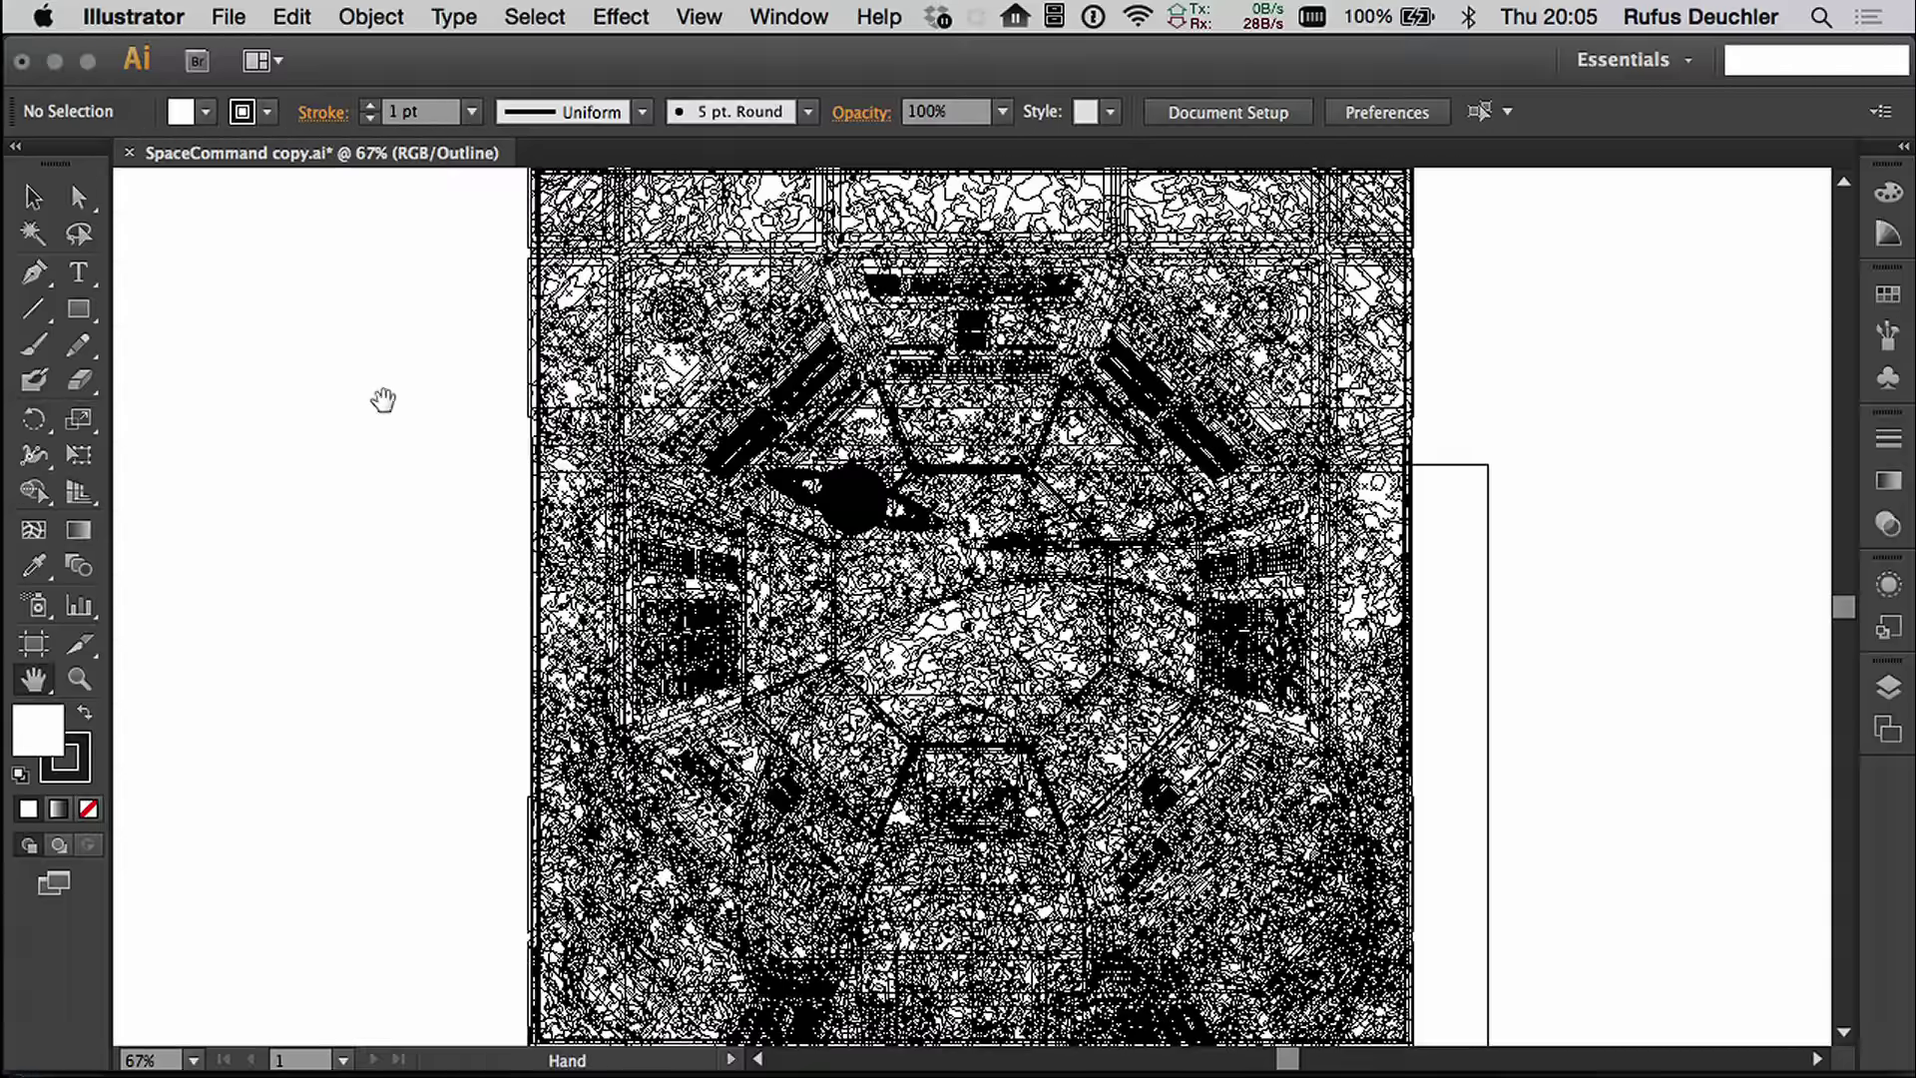
key(super+q)
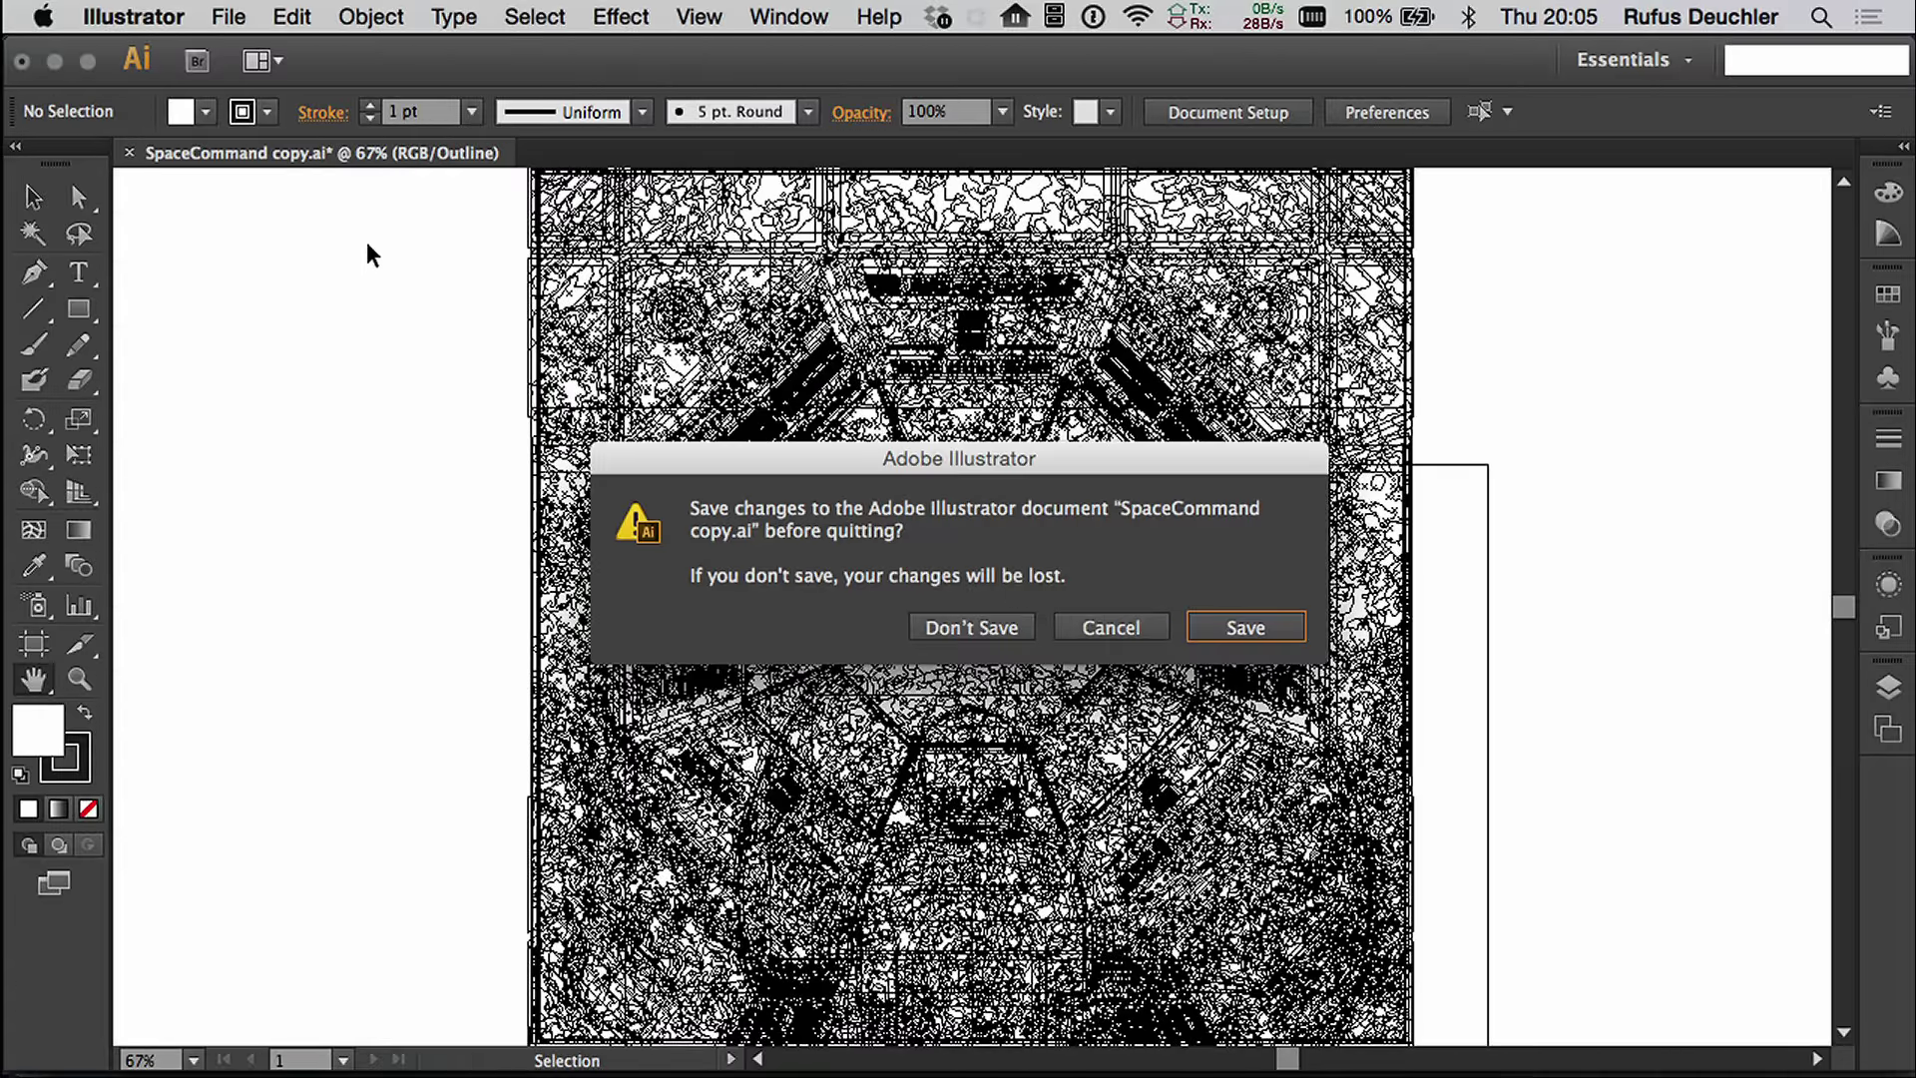
click(982, 621)
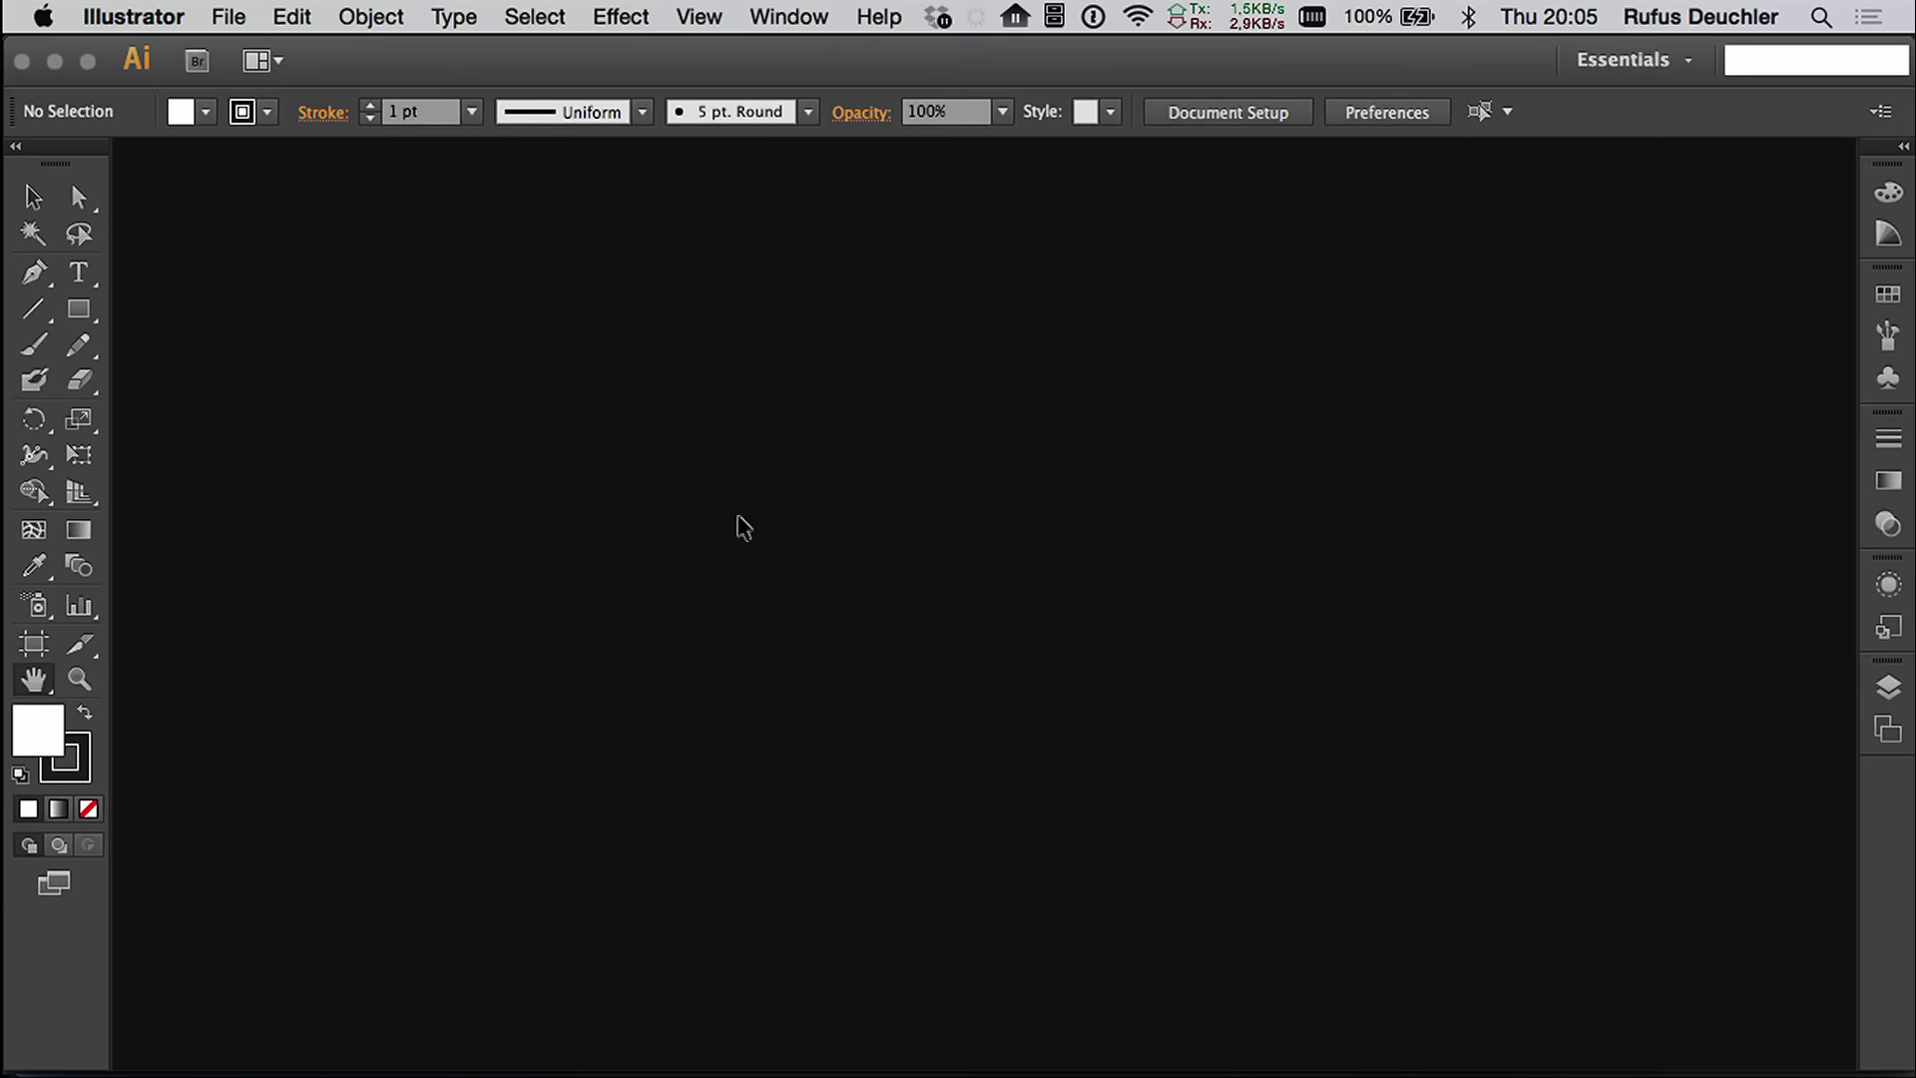
Step: Switch to Illustrator CC 2015 and review the GPU Performance preferences, keeping GPU Performance and Animated Zoom enabled
key(super+Tab)
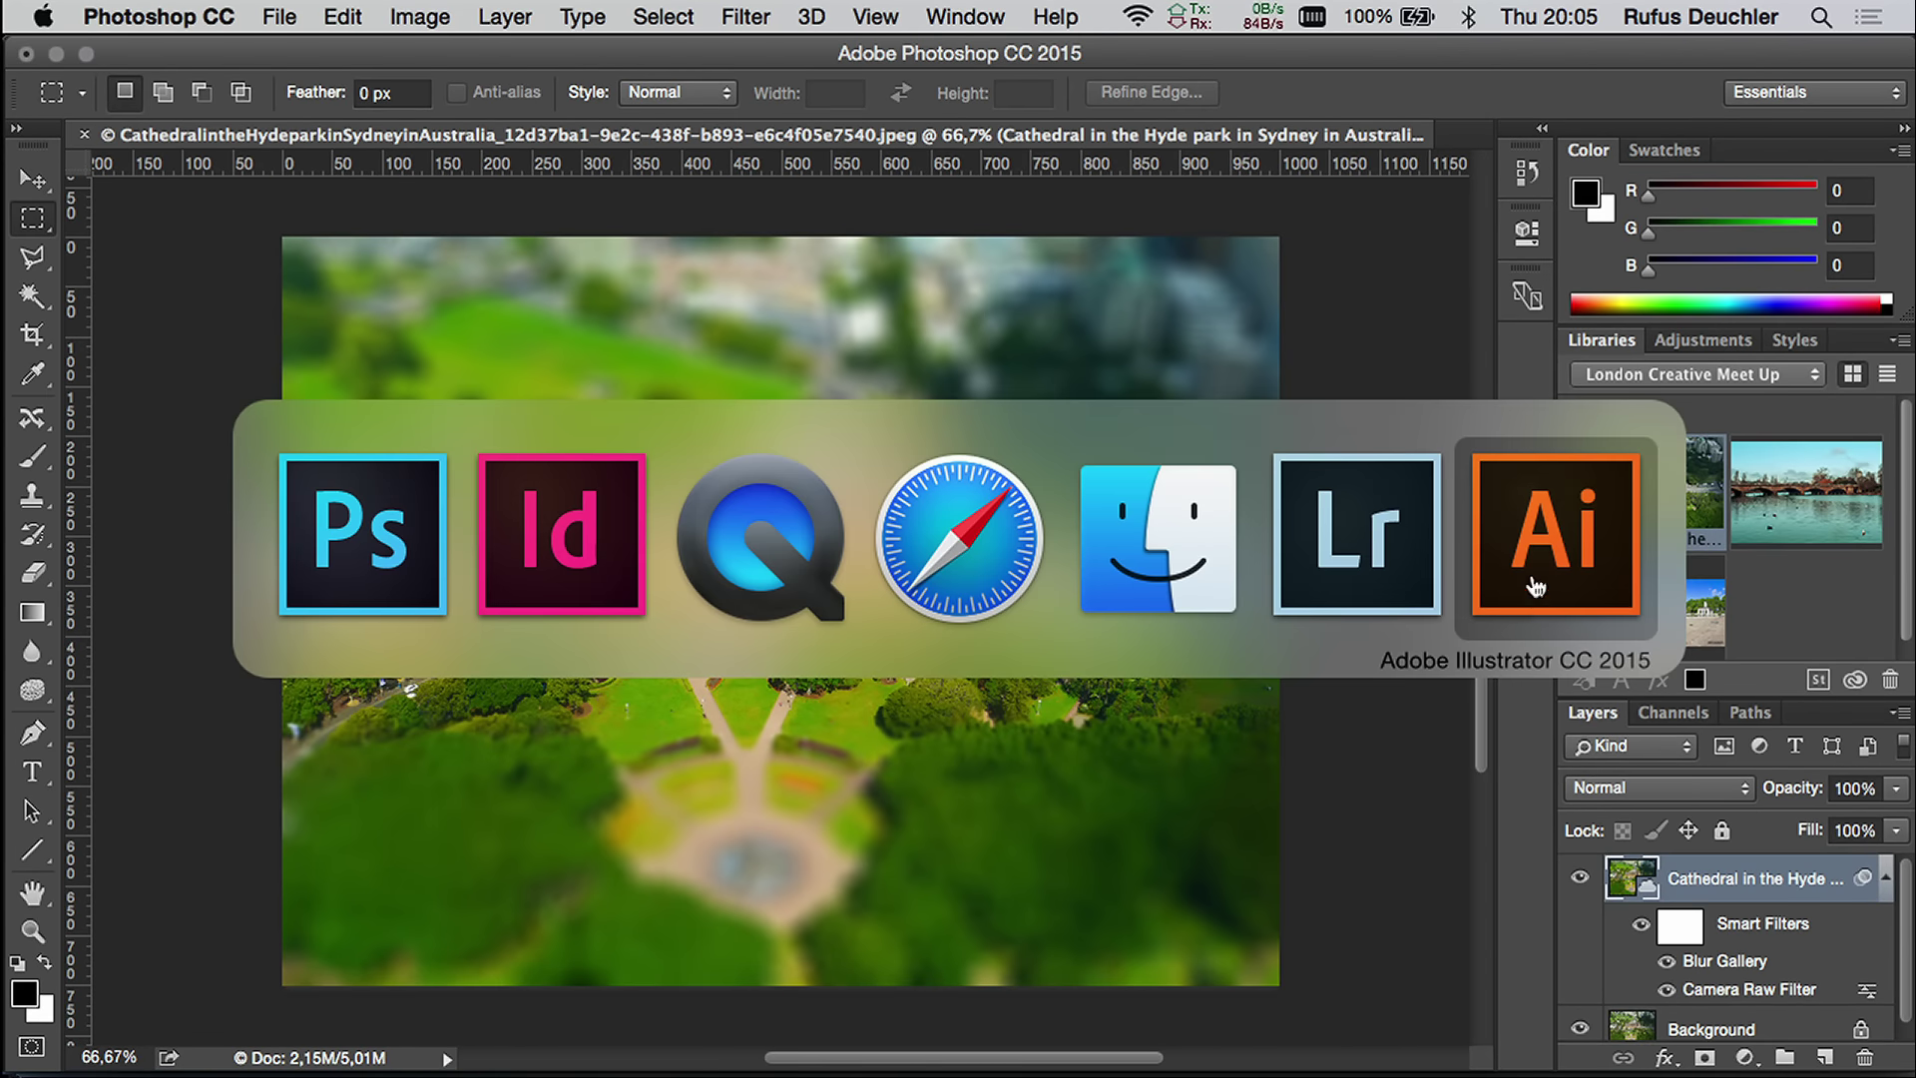
click(1476, 548)
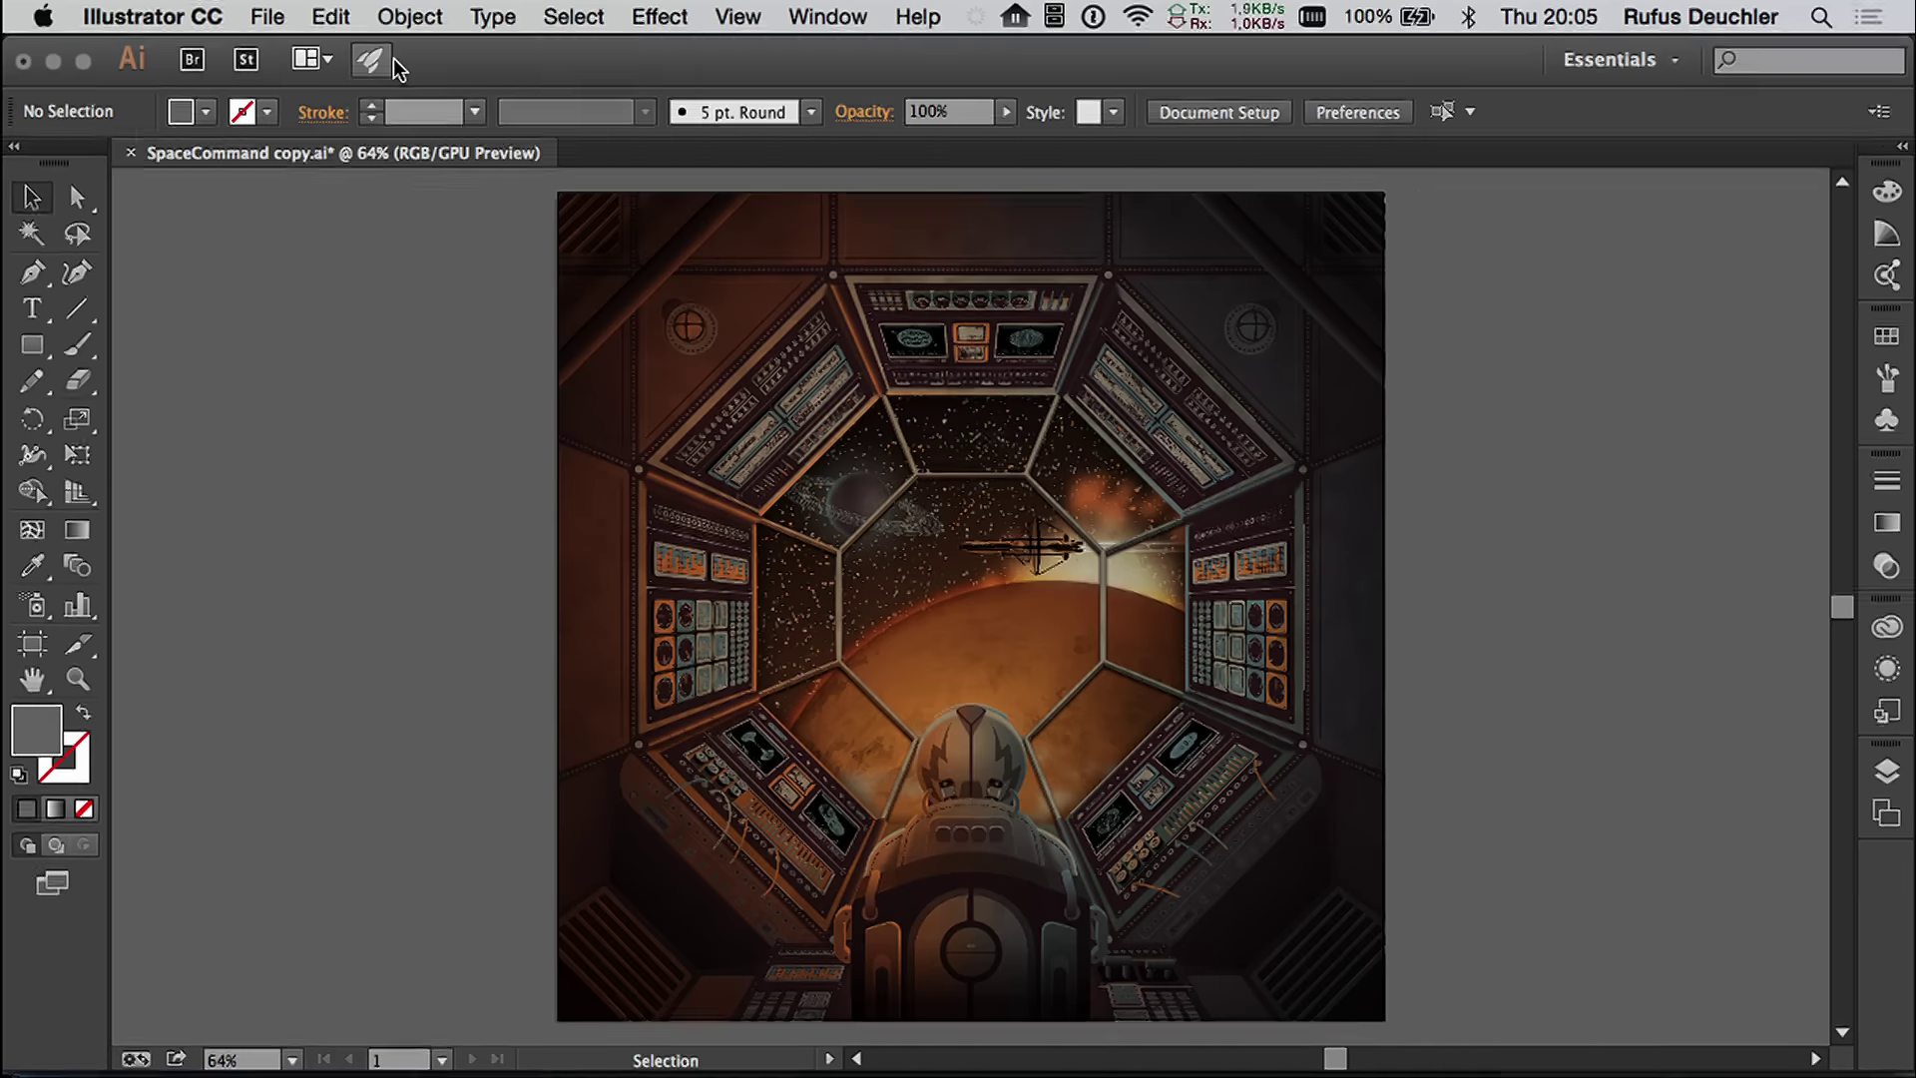
click(362, 160)
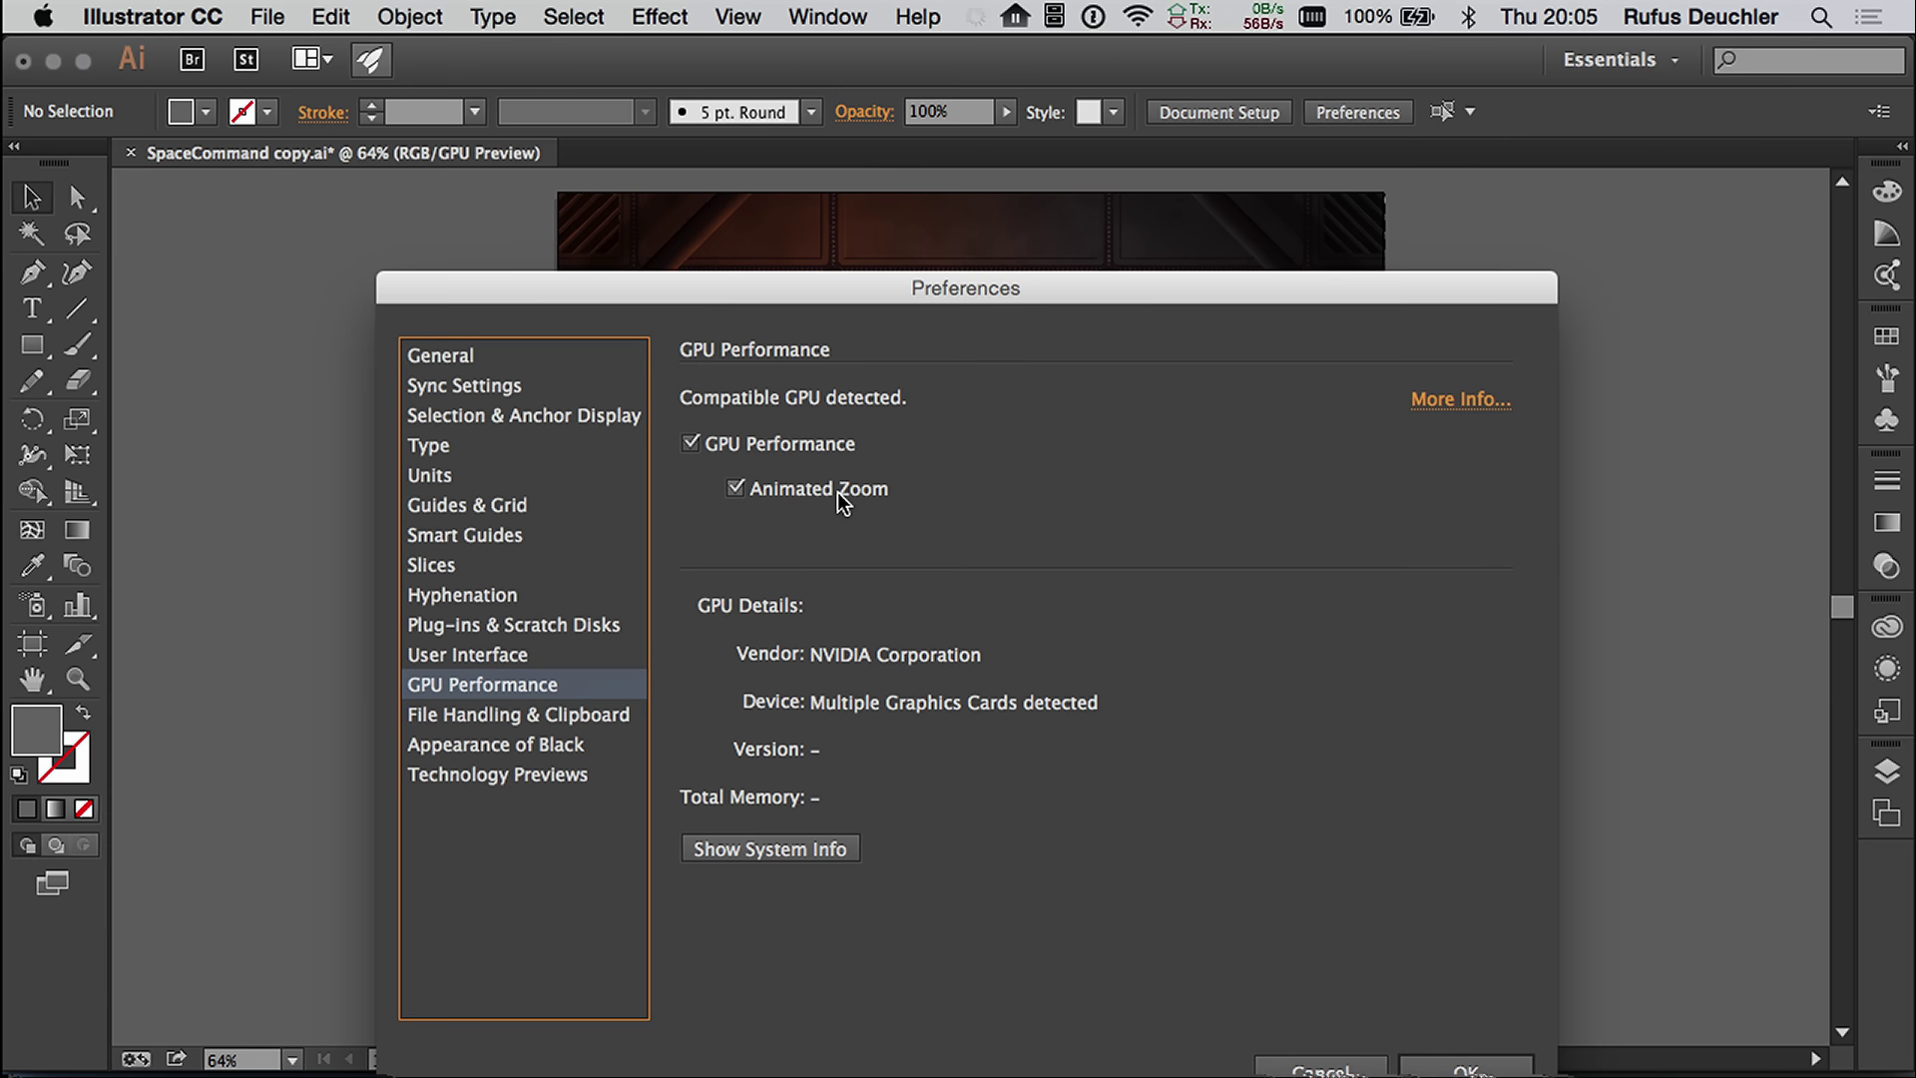
drag(829, 301, 818, 200)
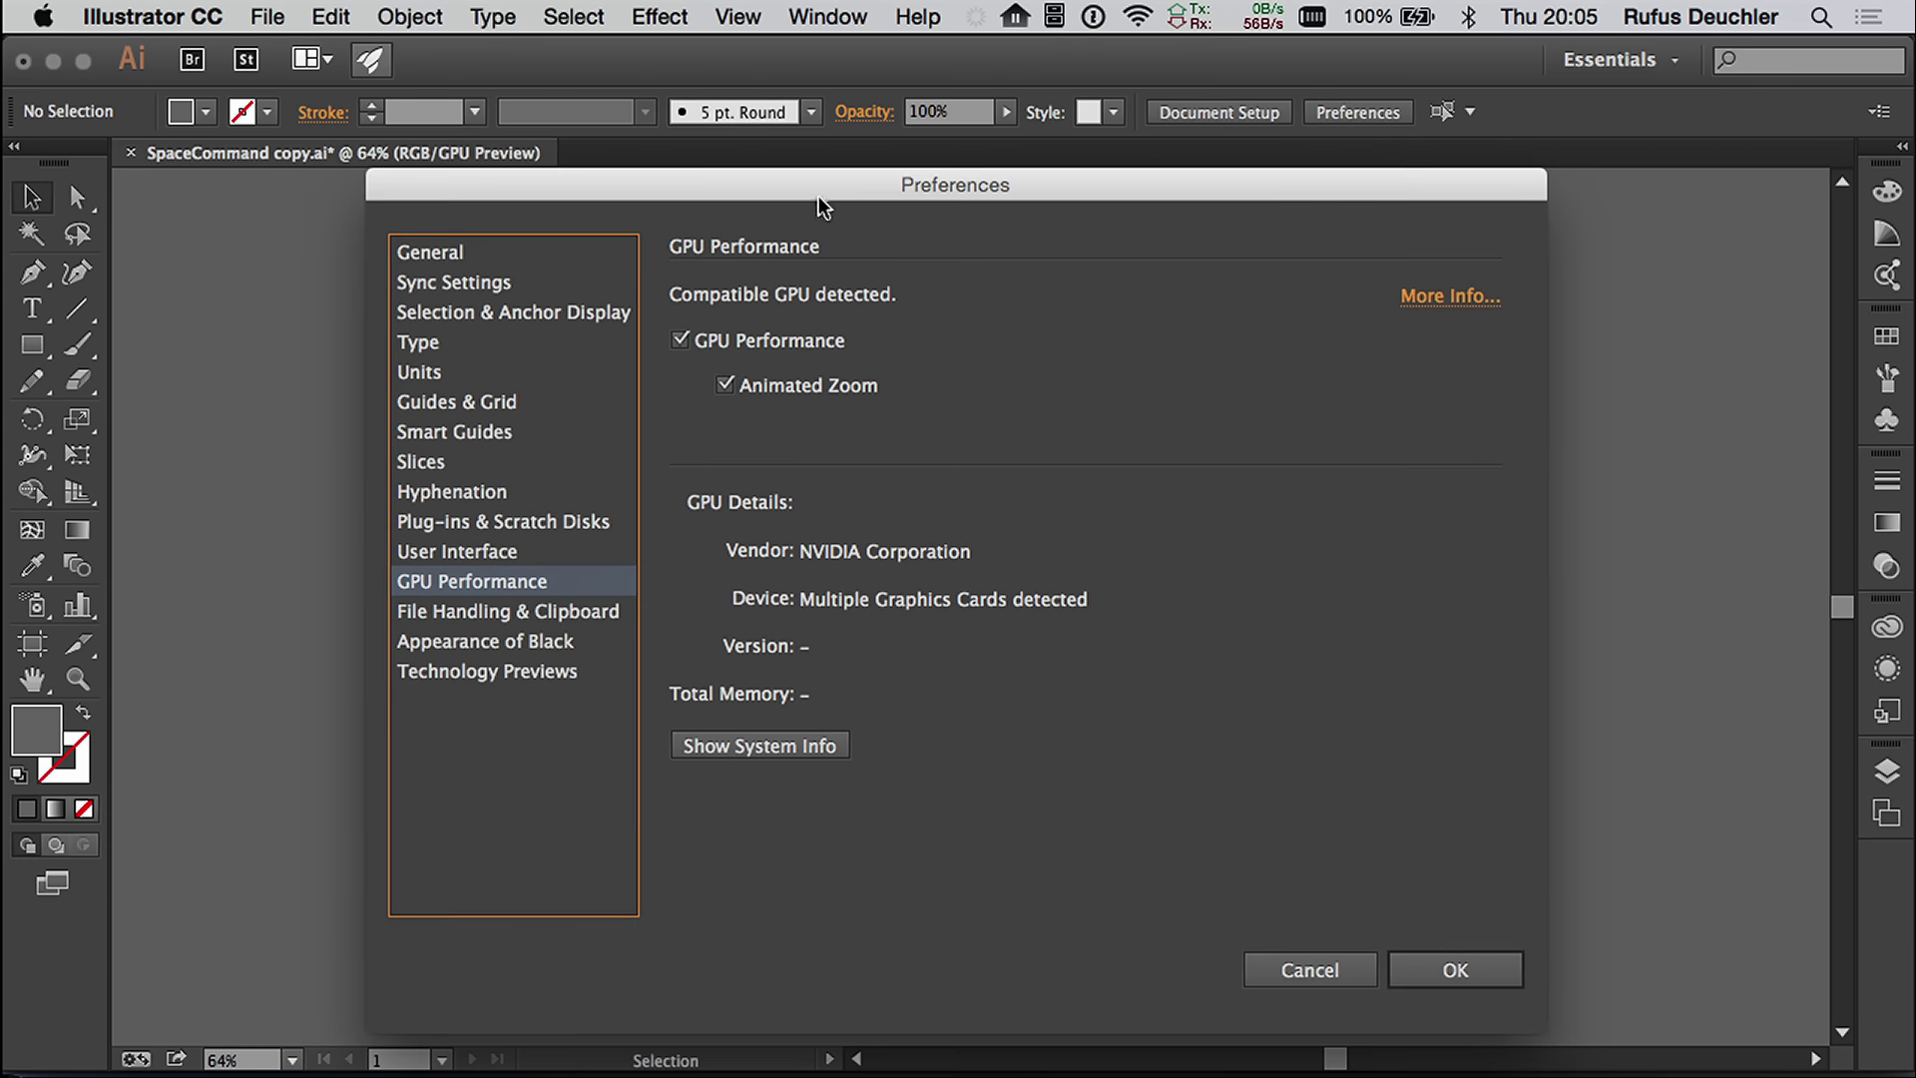
click(1462, 970)
Step: Zoom in on the planet seen through the cockpit window and display the artwork in Outline mode
click(80, 681)
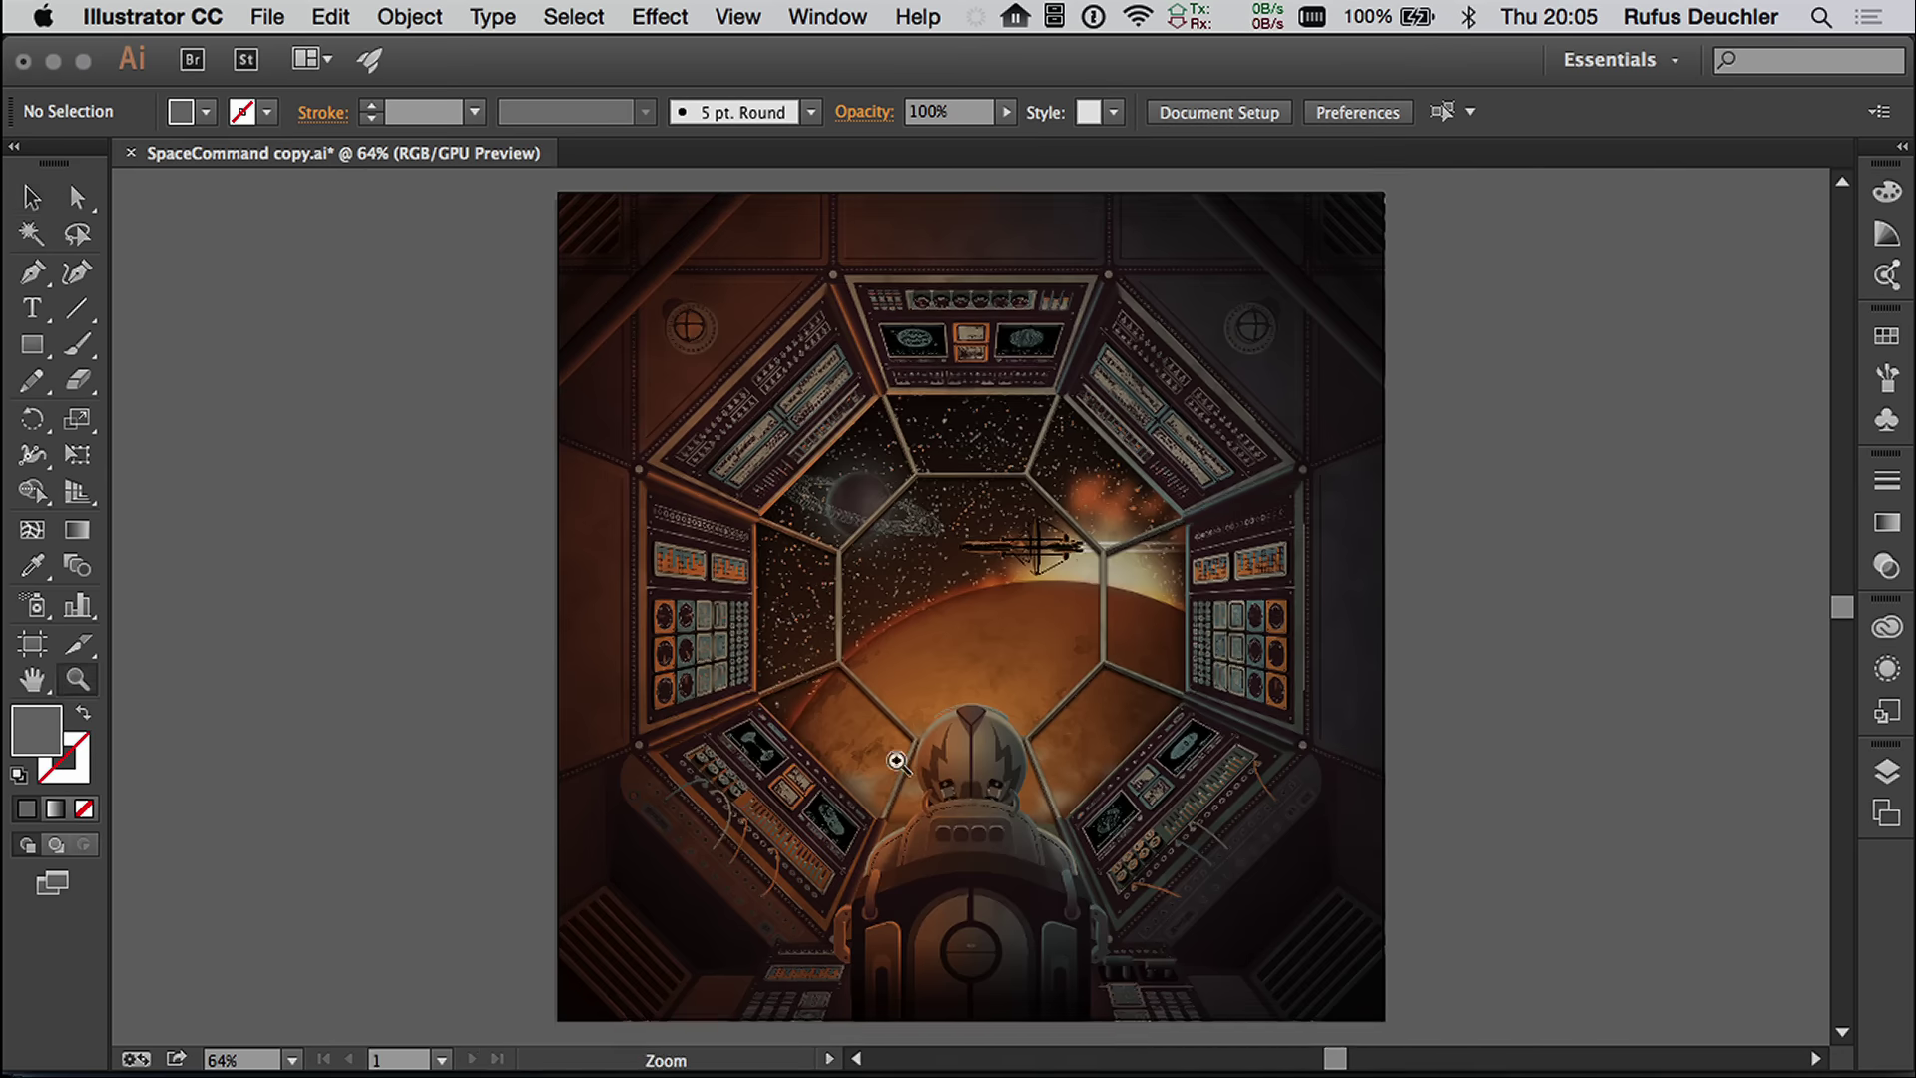
drag(945, 668, 1449, 656)
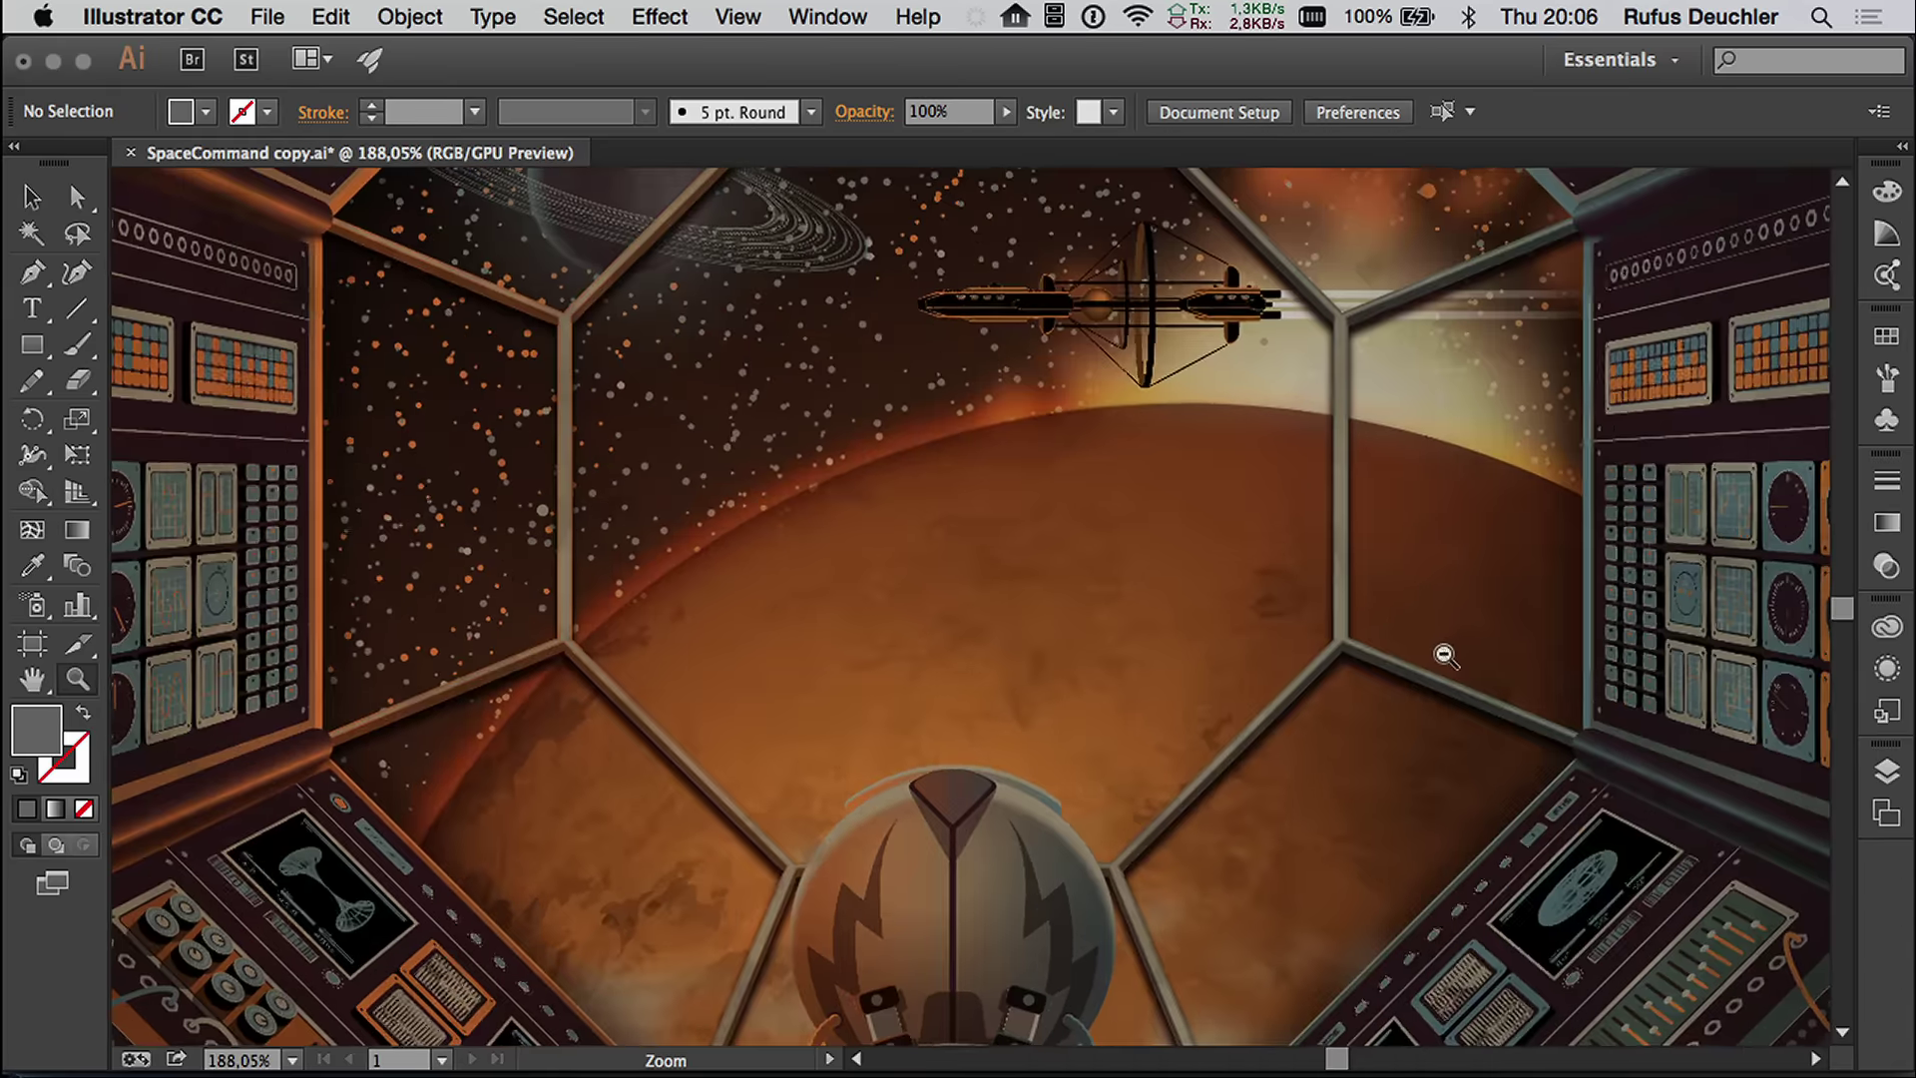
click(659, 16)
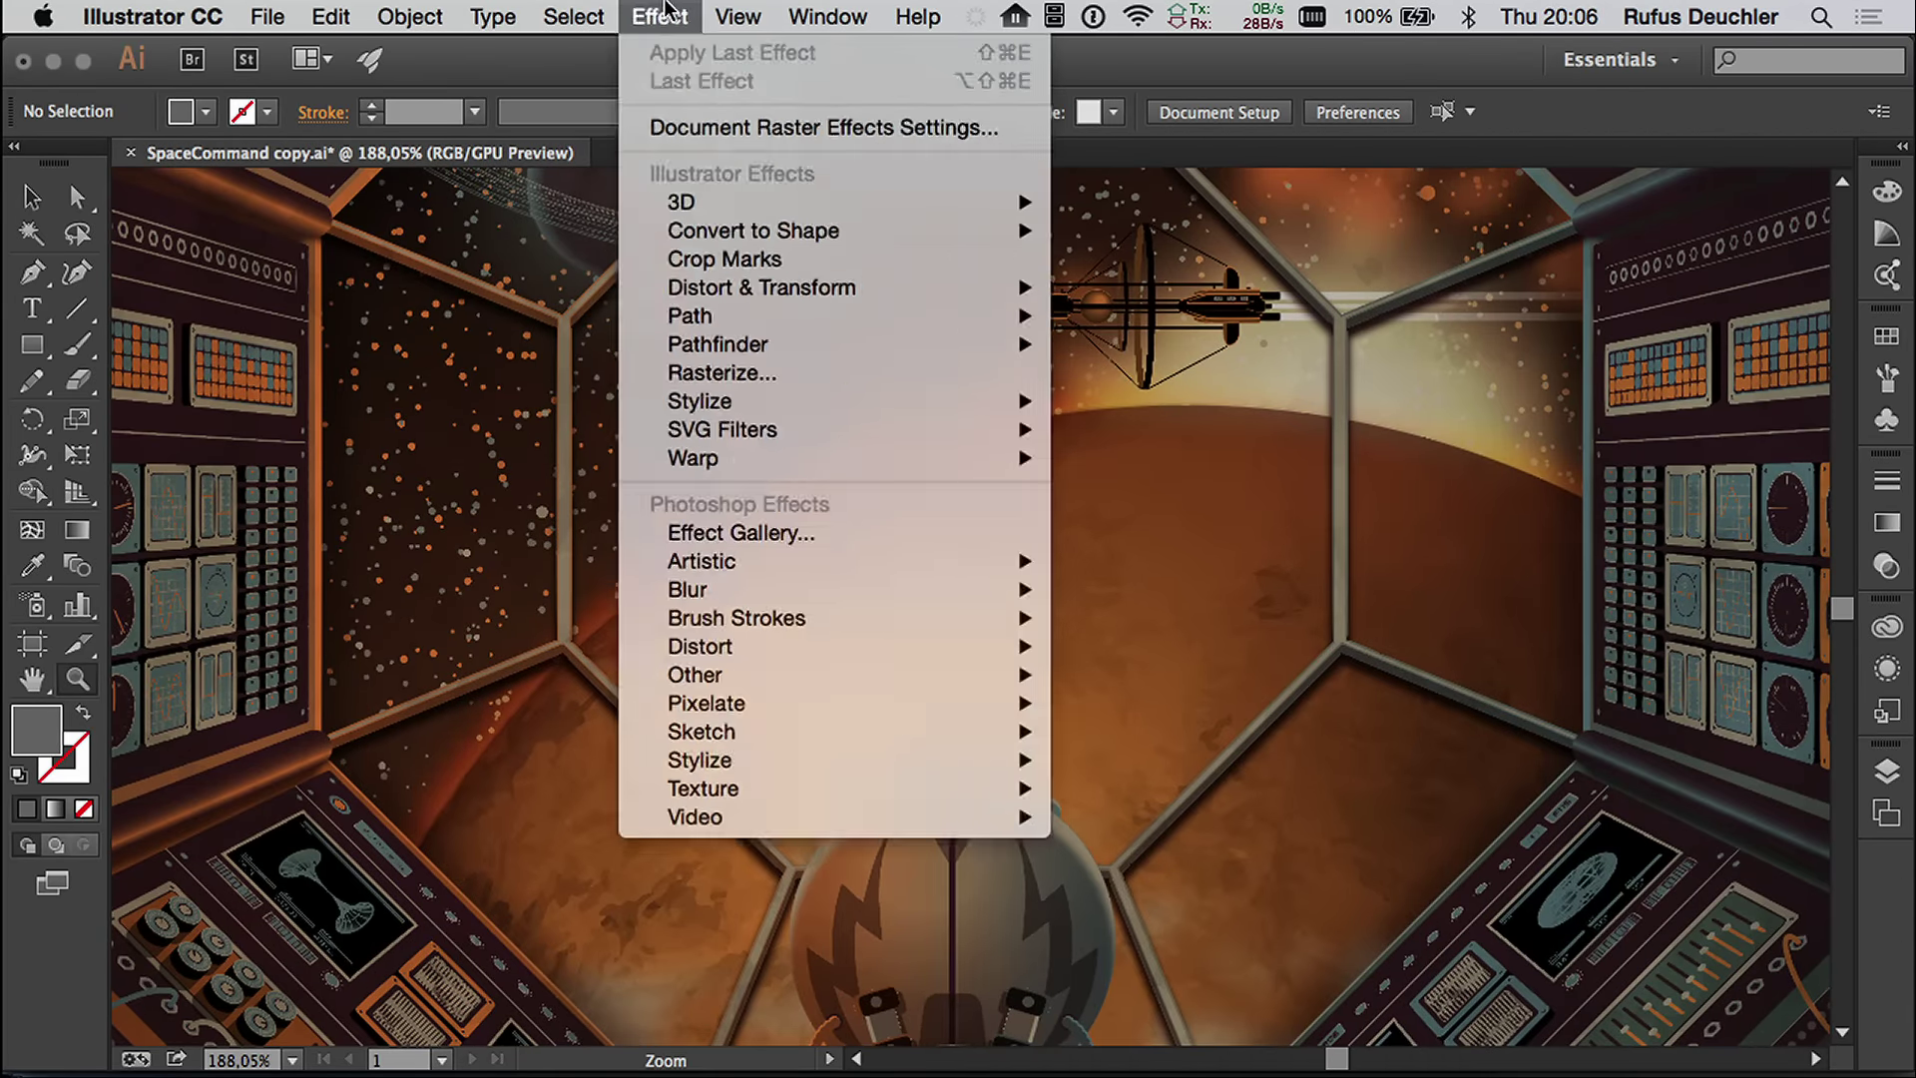
mouse_move(744, 10)
click(761, 52)
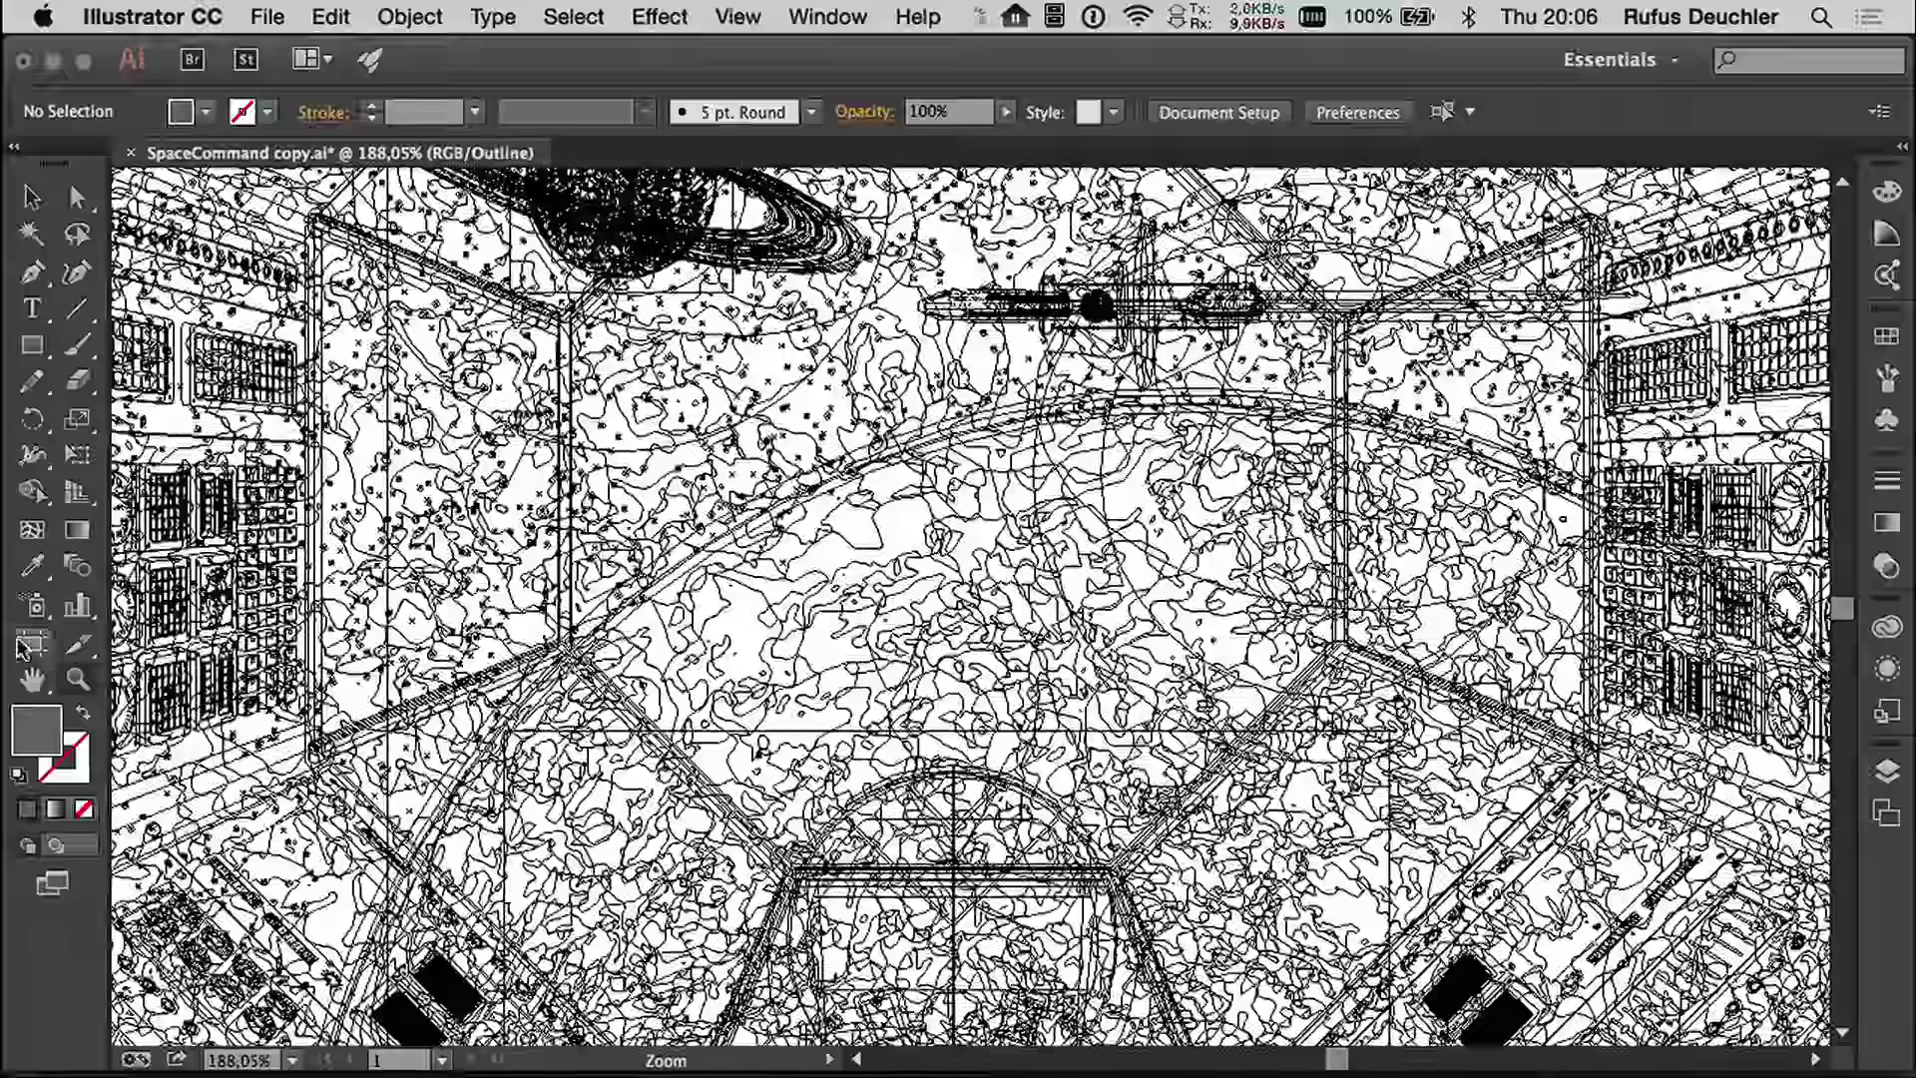
Step: Fit the whole artboard in the window and return the cockpit artwork to GPU Preview
double_click(32, 680)
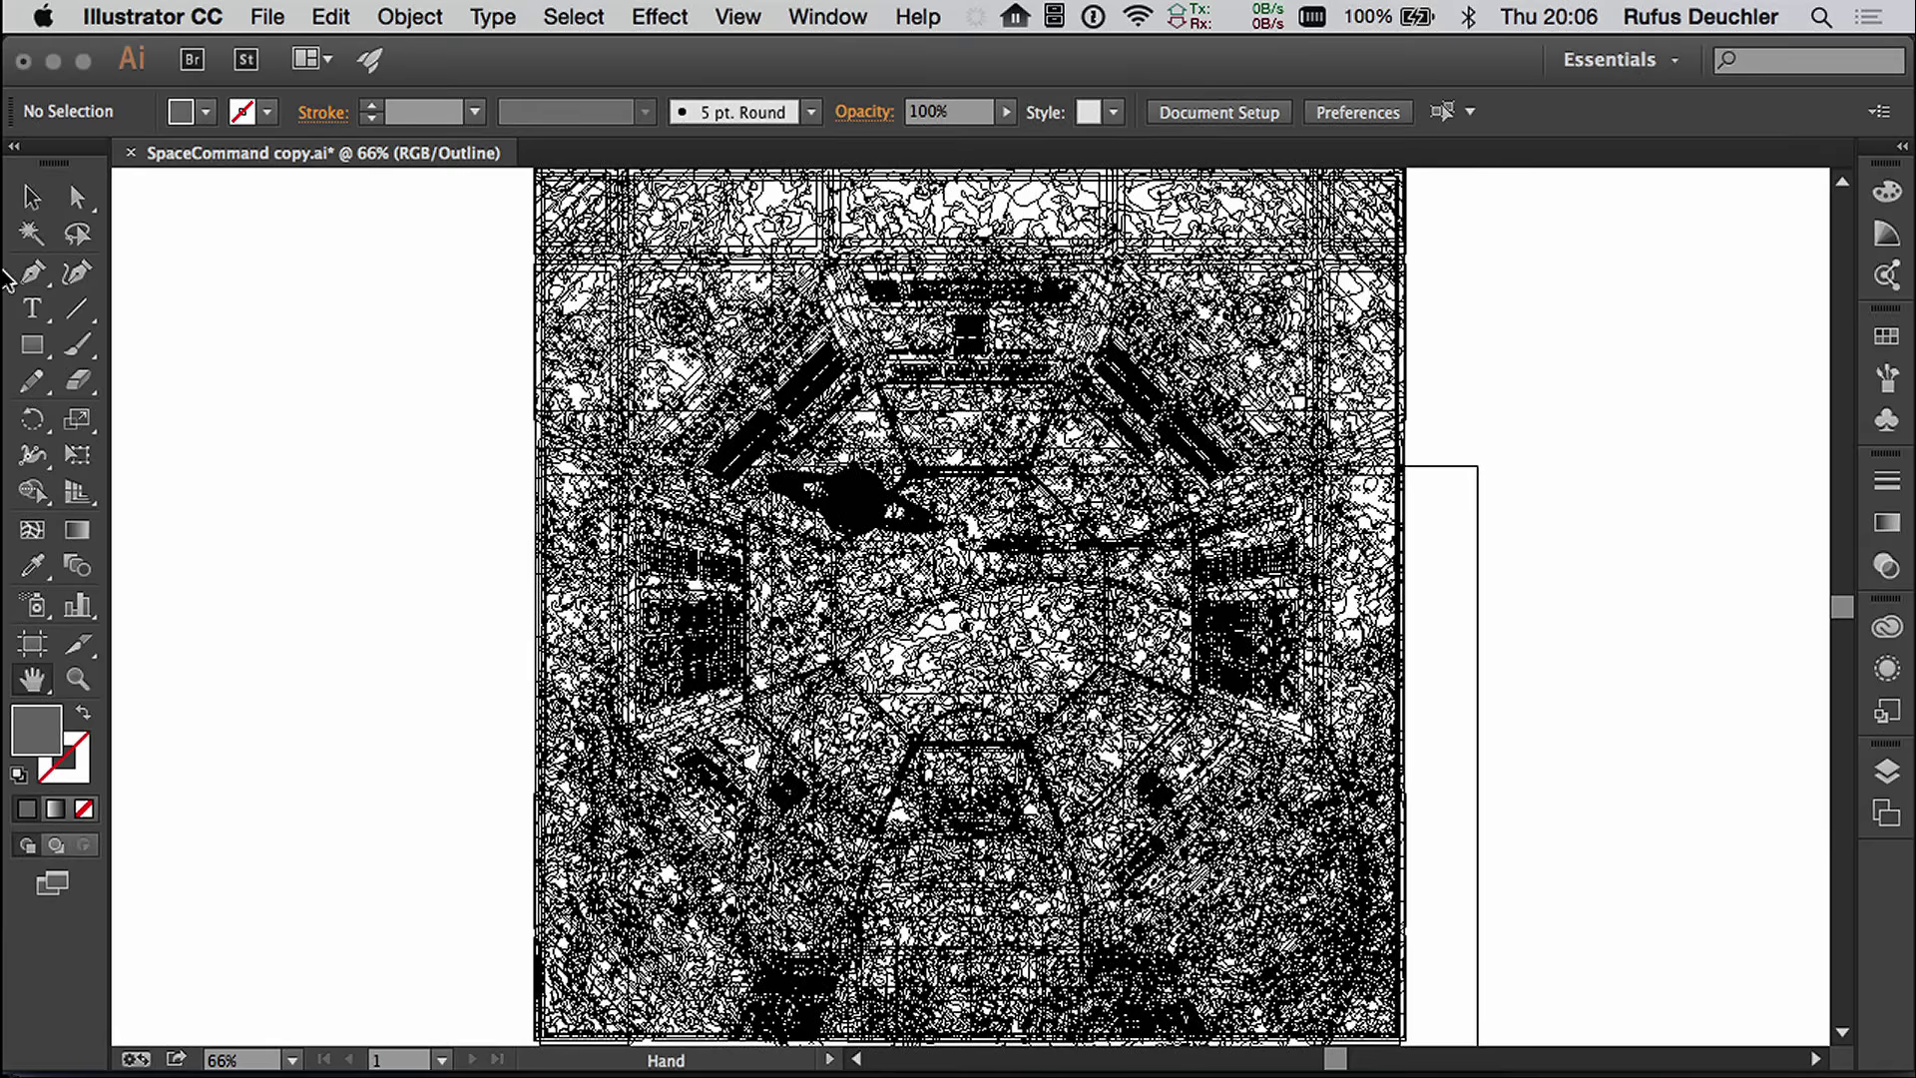
click(719, 15)
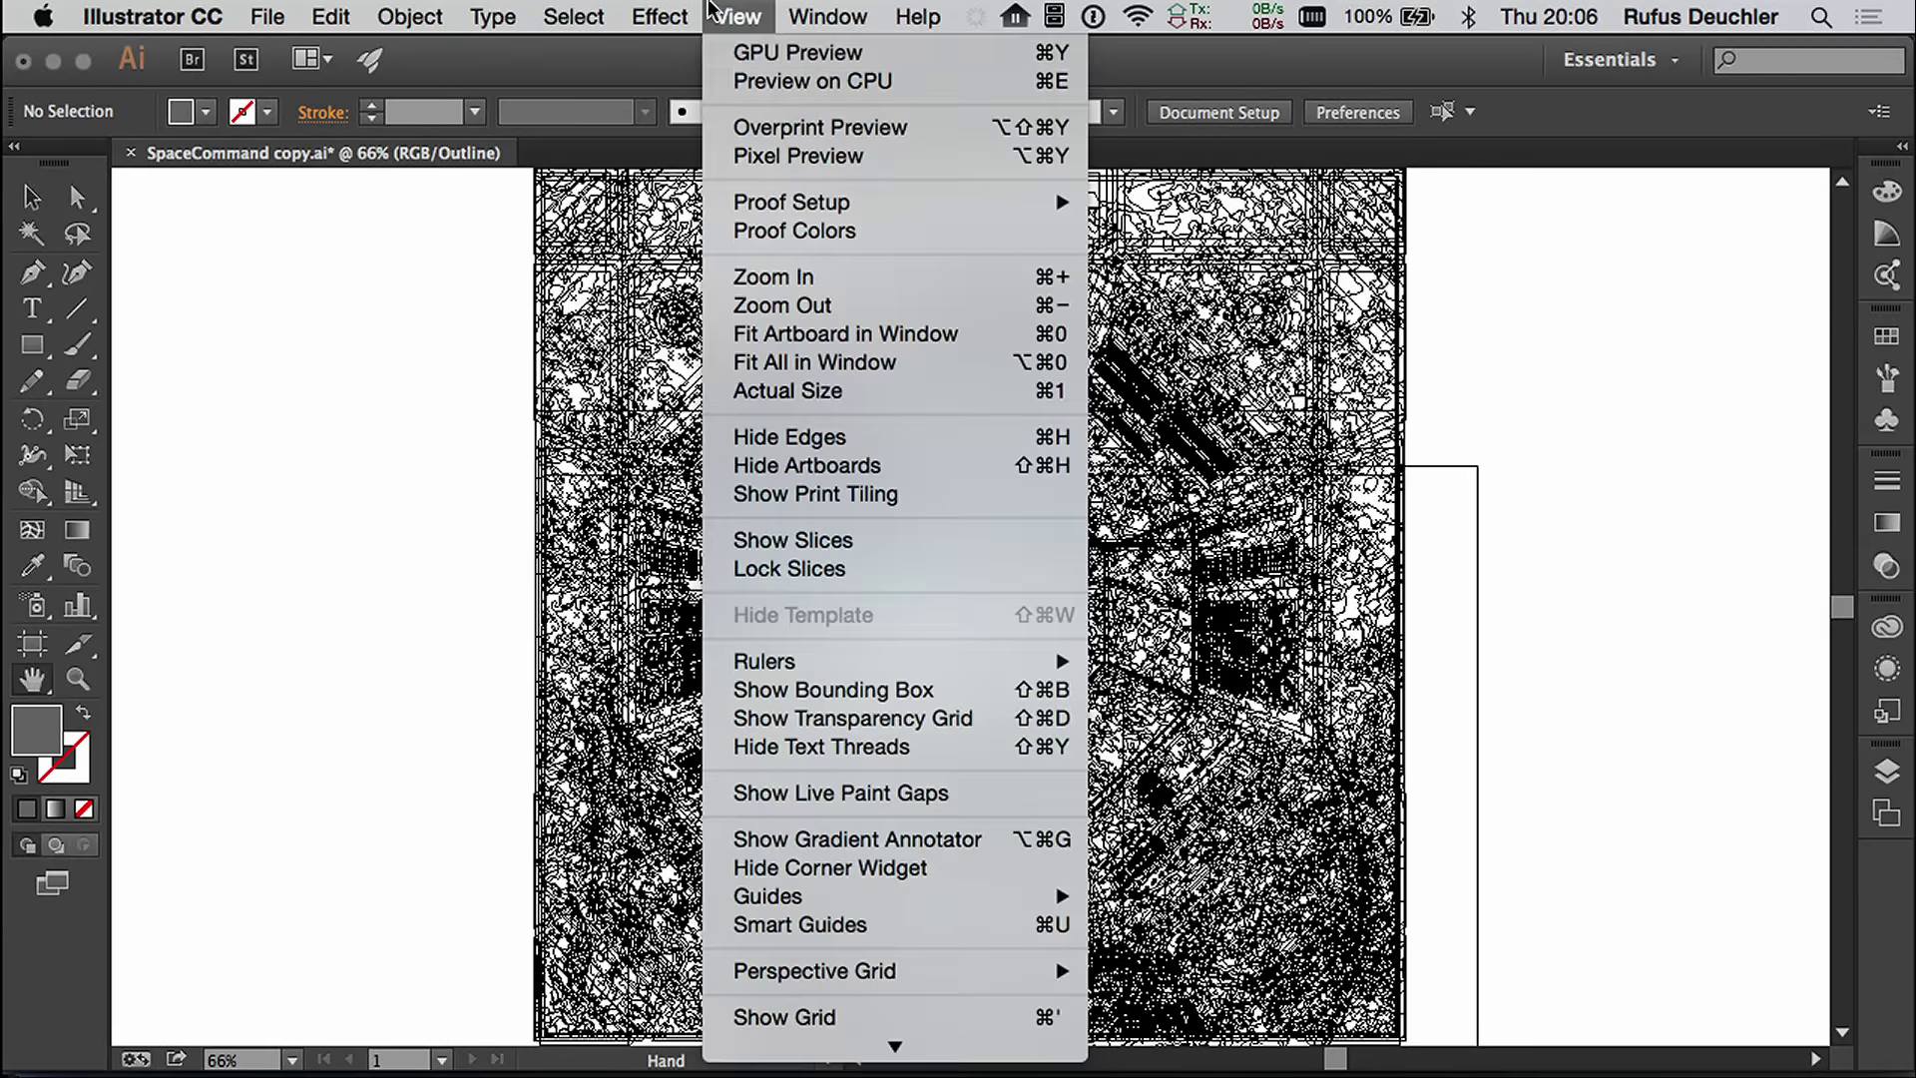
click(744, 55)
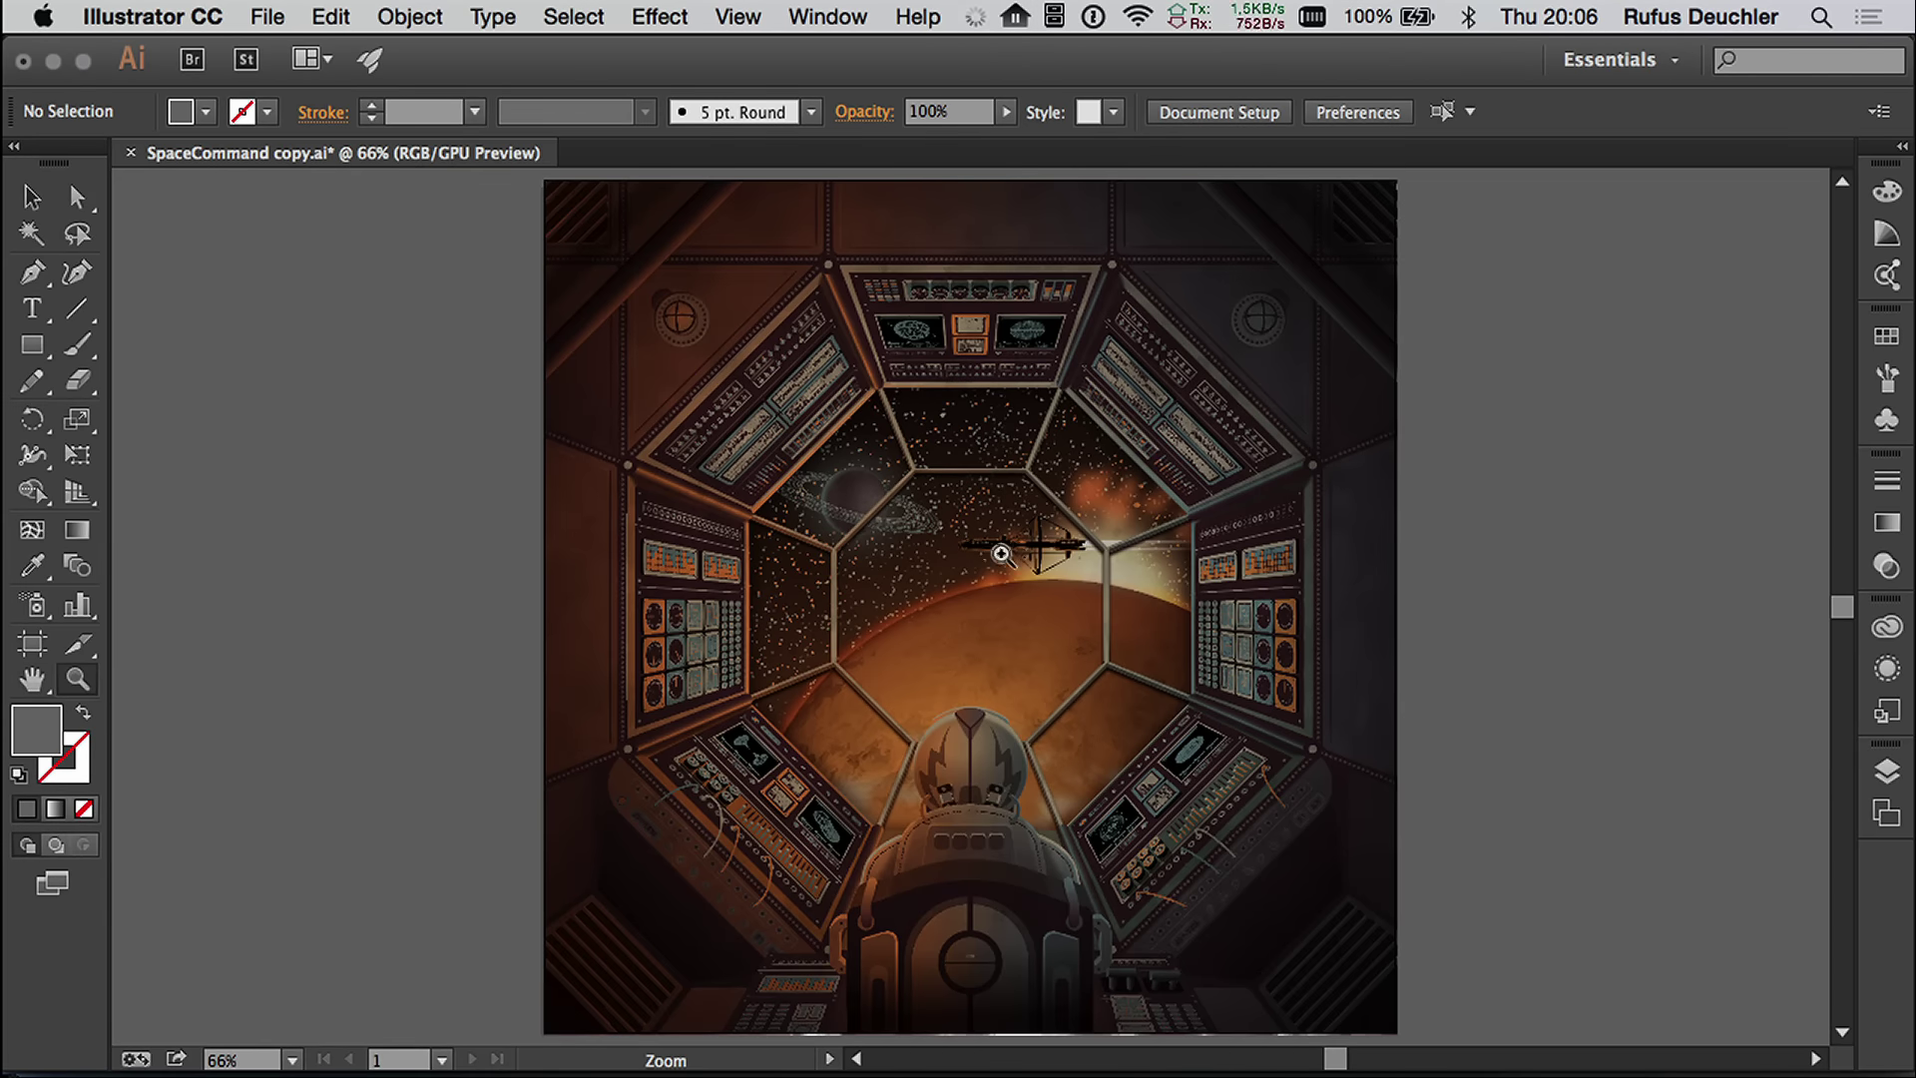
Step: Examine the small spaceship outside the cockpit window with animated zoom, down to the globe display in its porthole at 64000%
drag(750, 528, 629, 526)
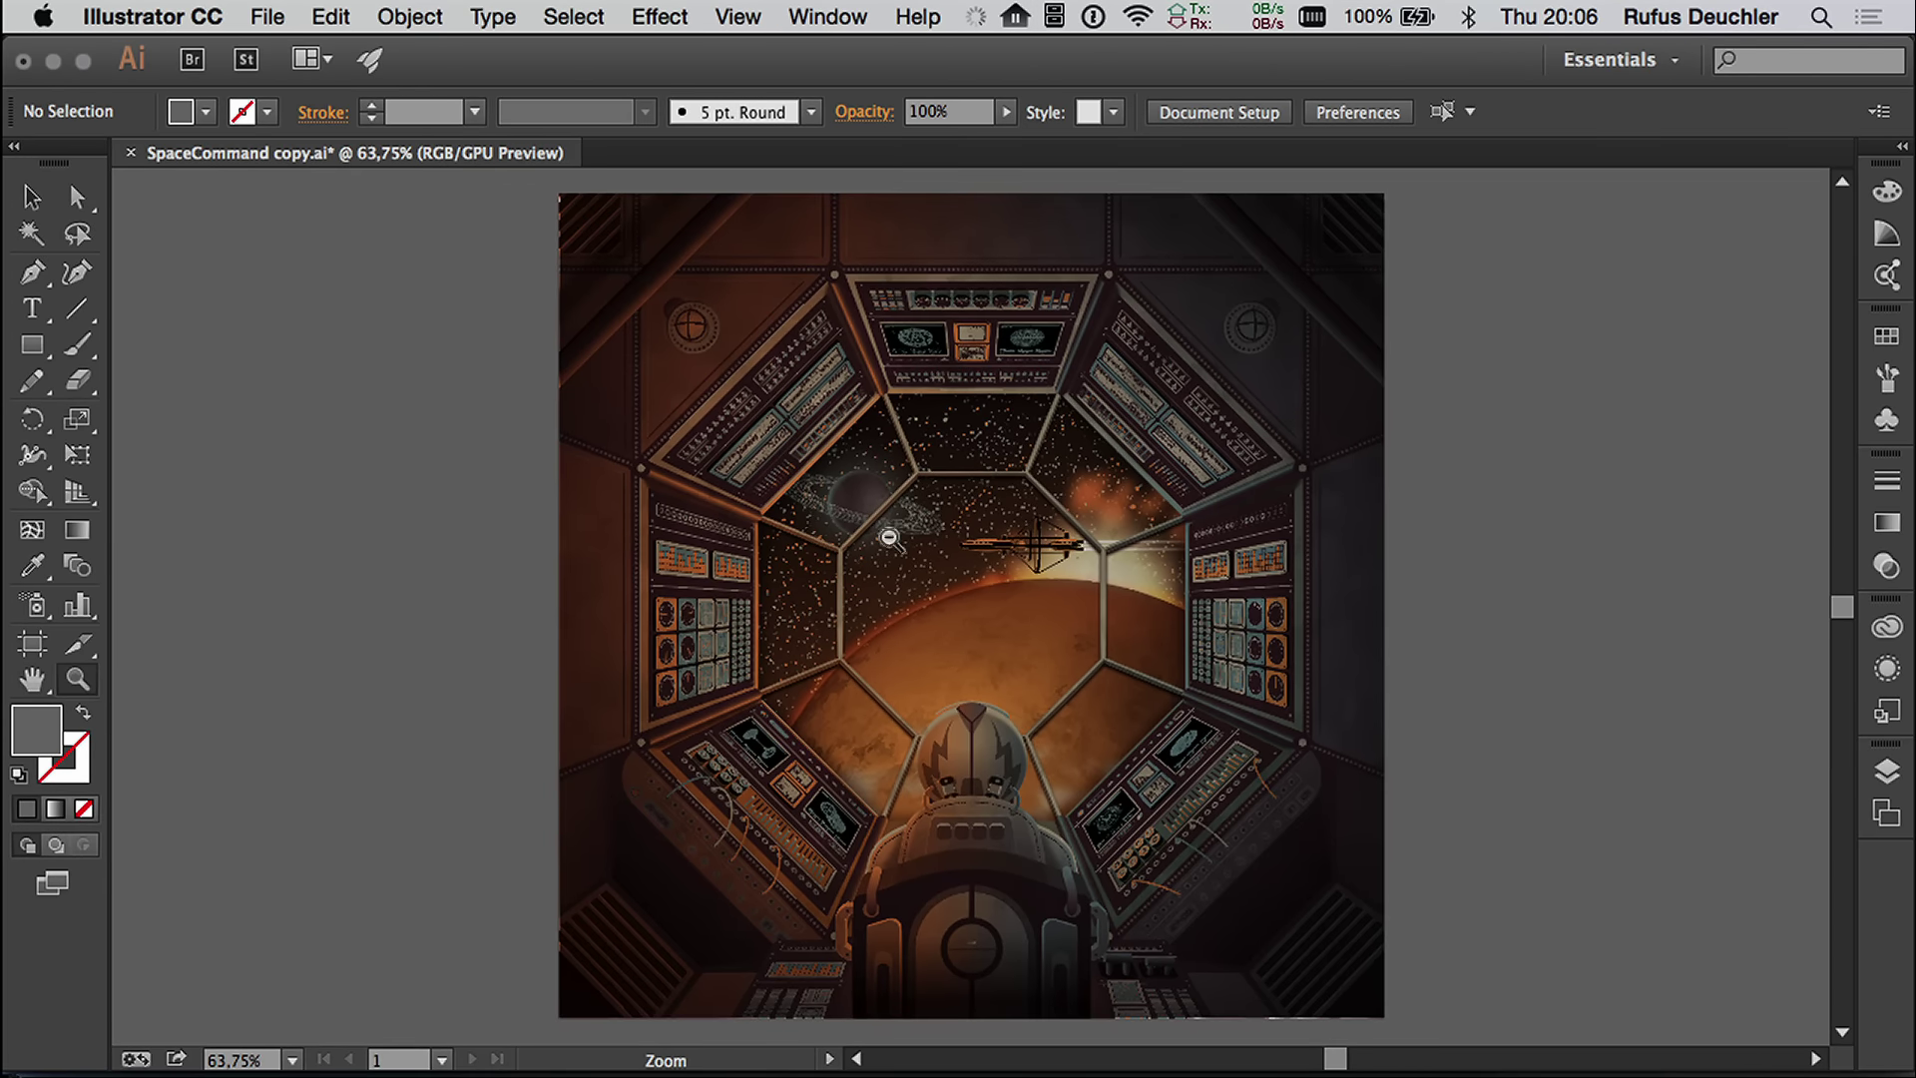
alt+click(1382, 603)
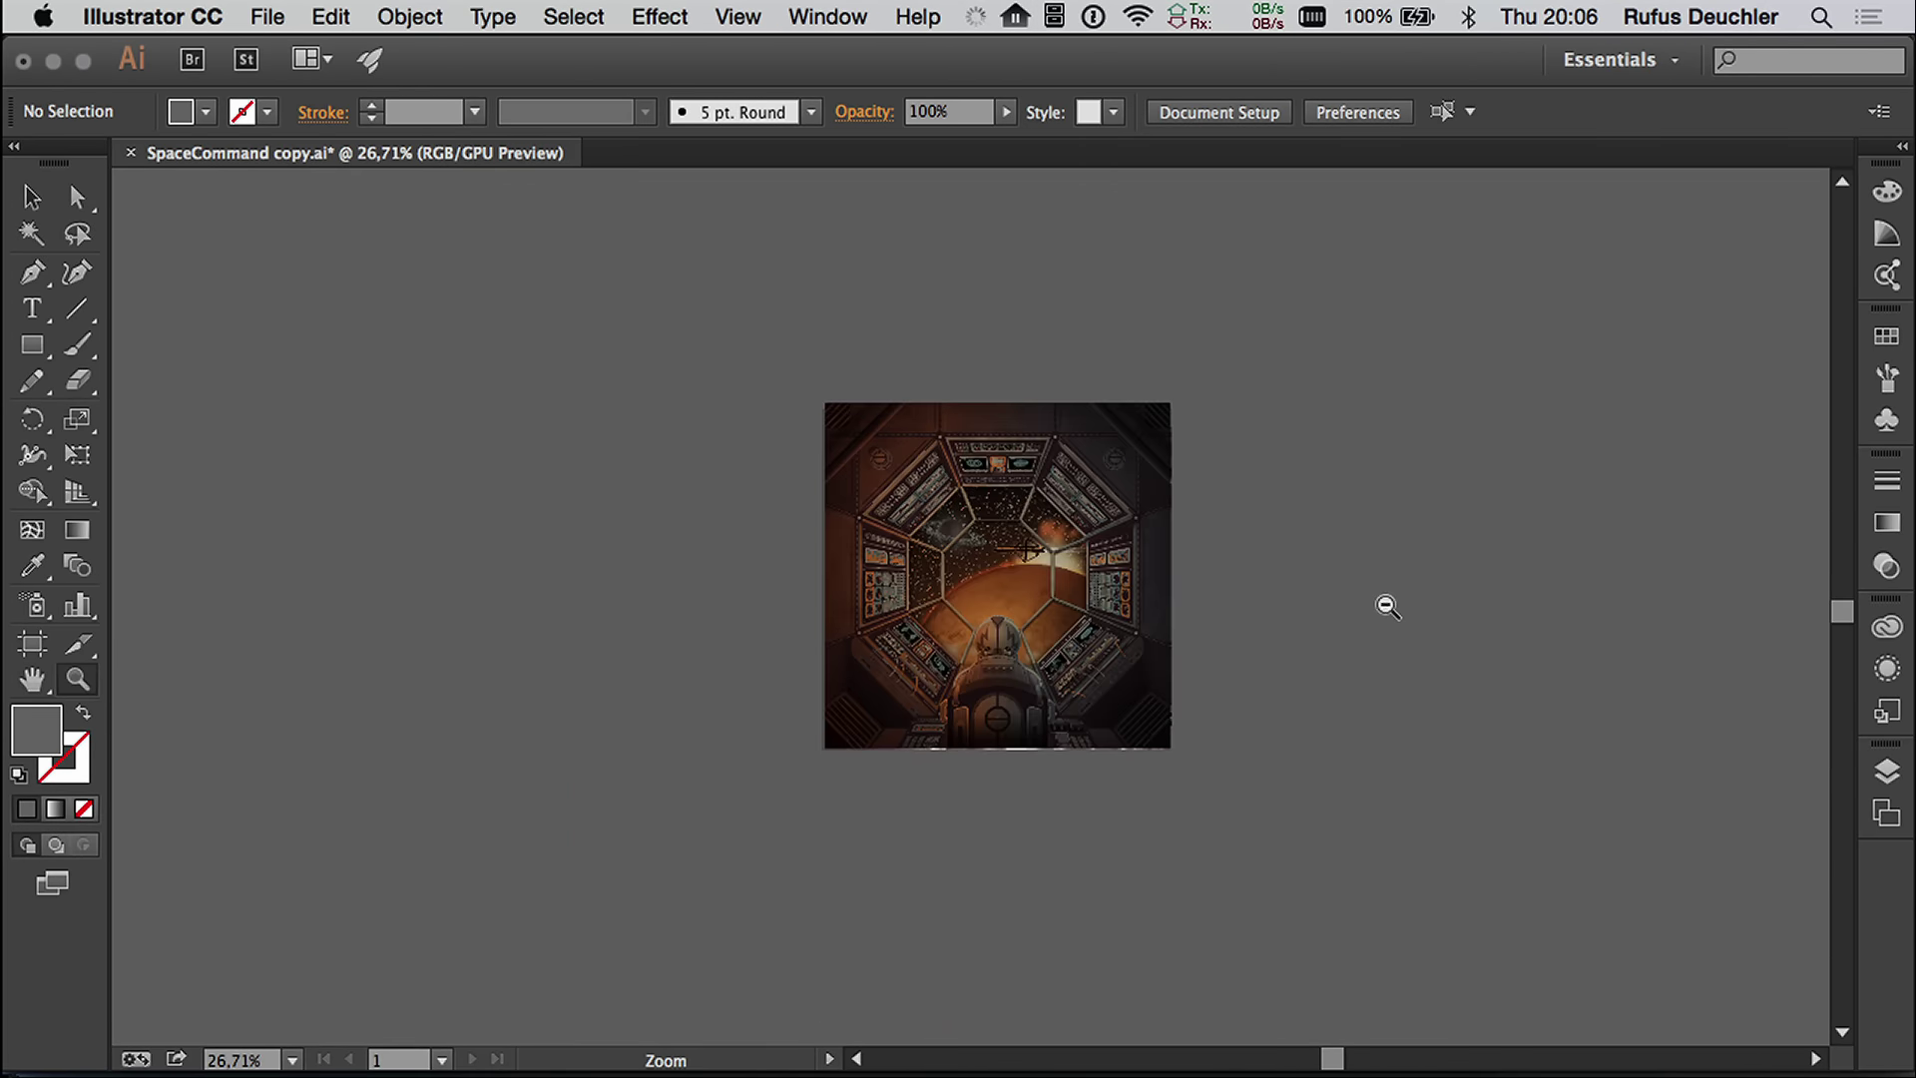
click(1484, 656)
click(1150, 646)
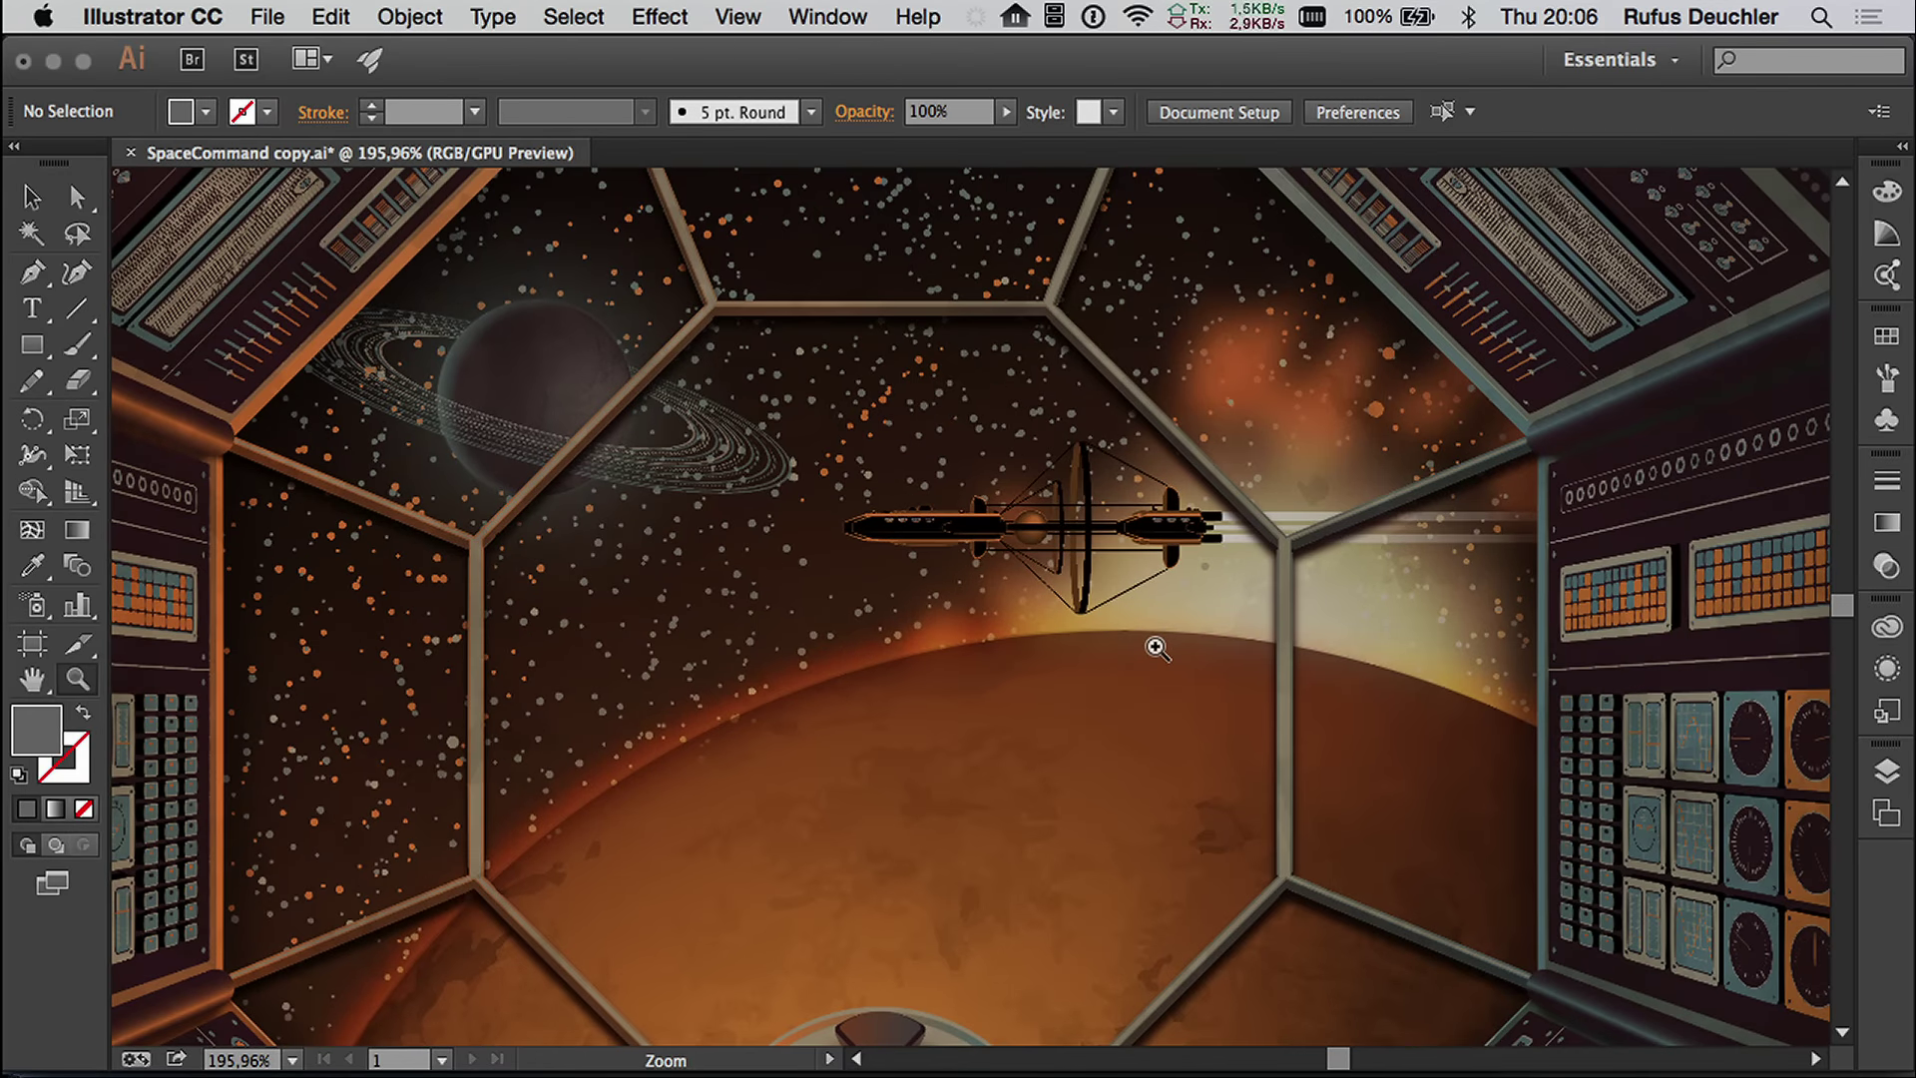
drag(922, 522, 1597, 774)
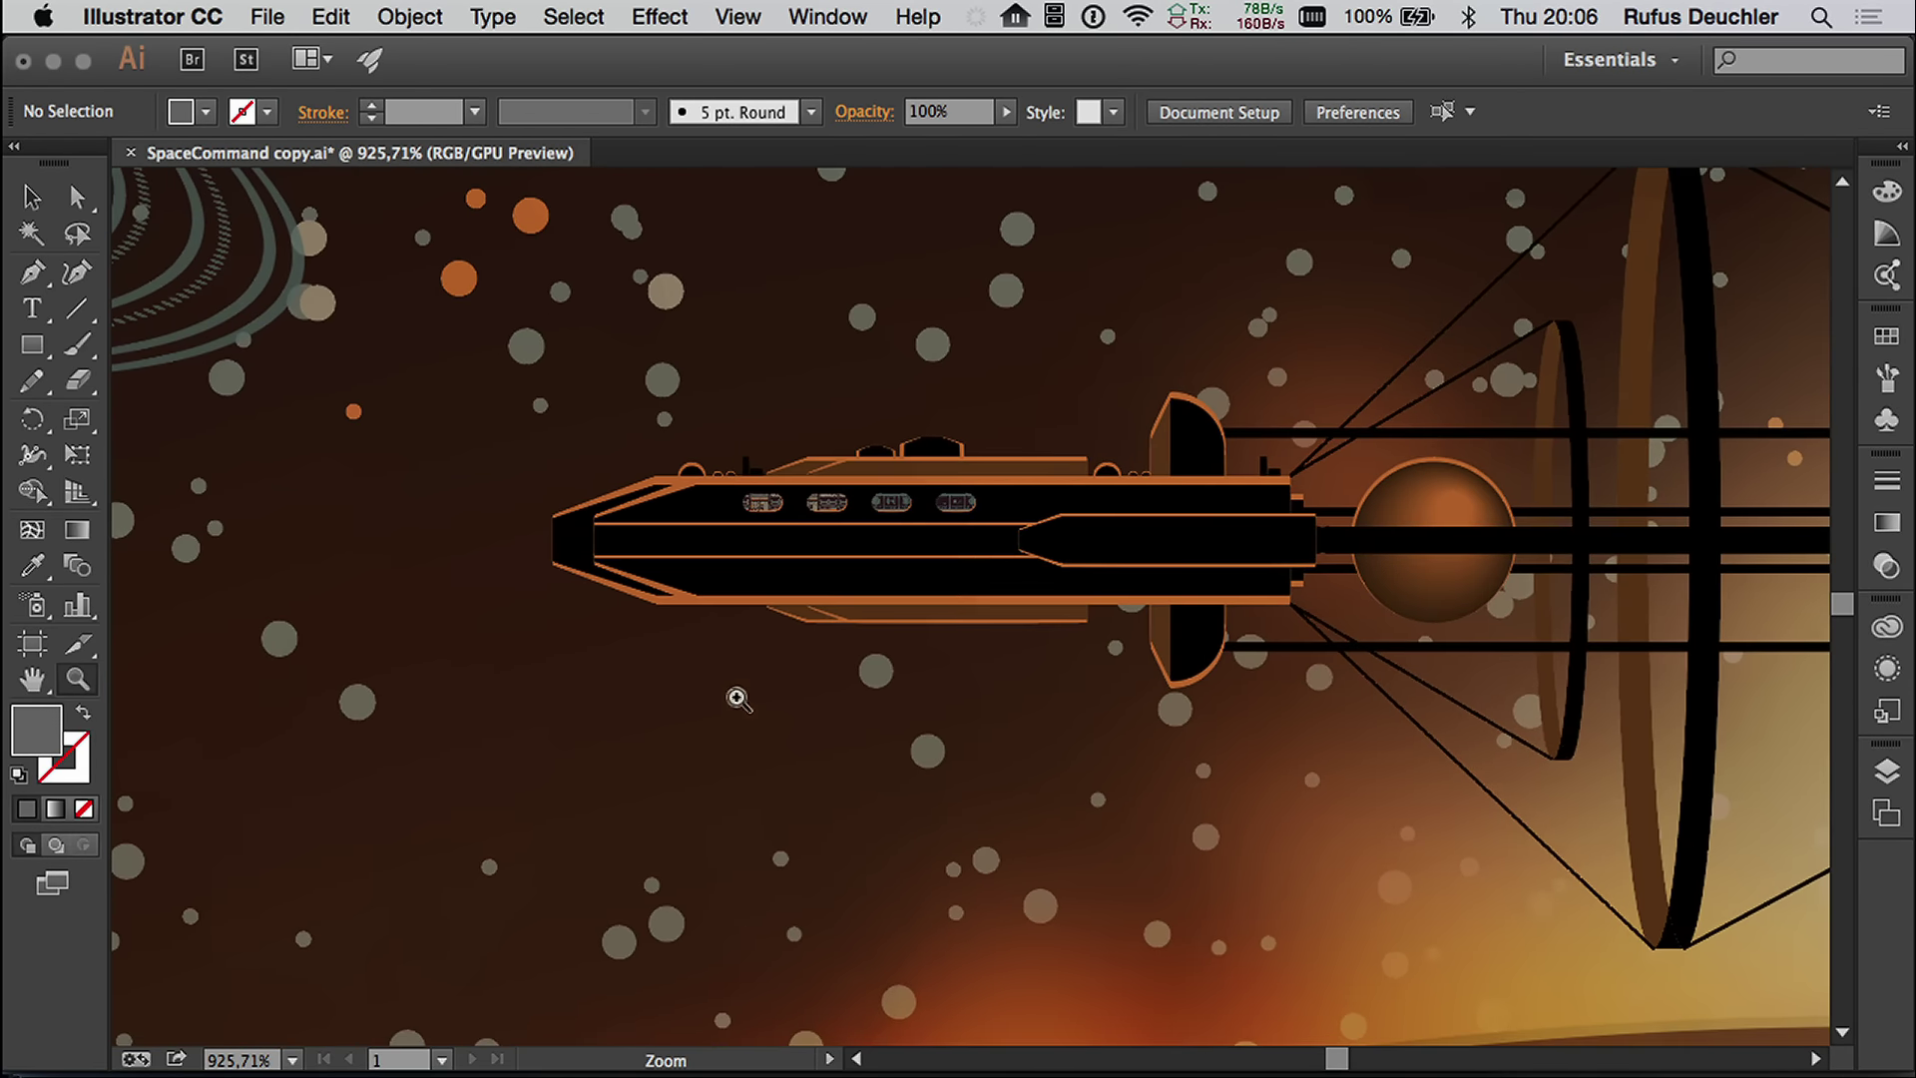
drag(821, 500, 1411, 685)
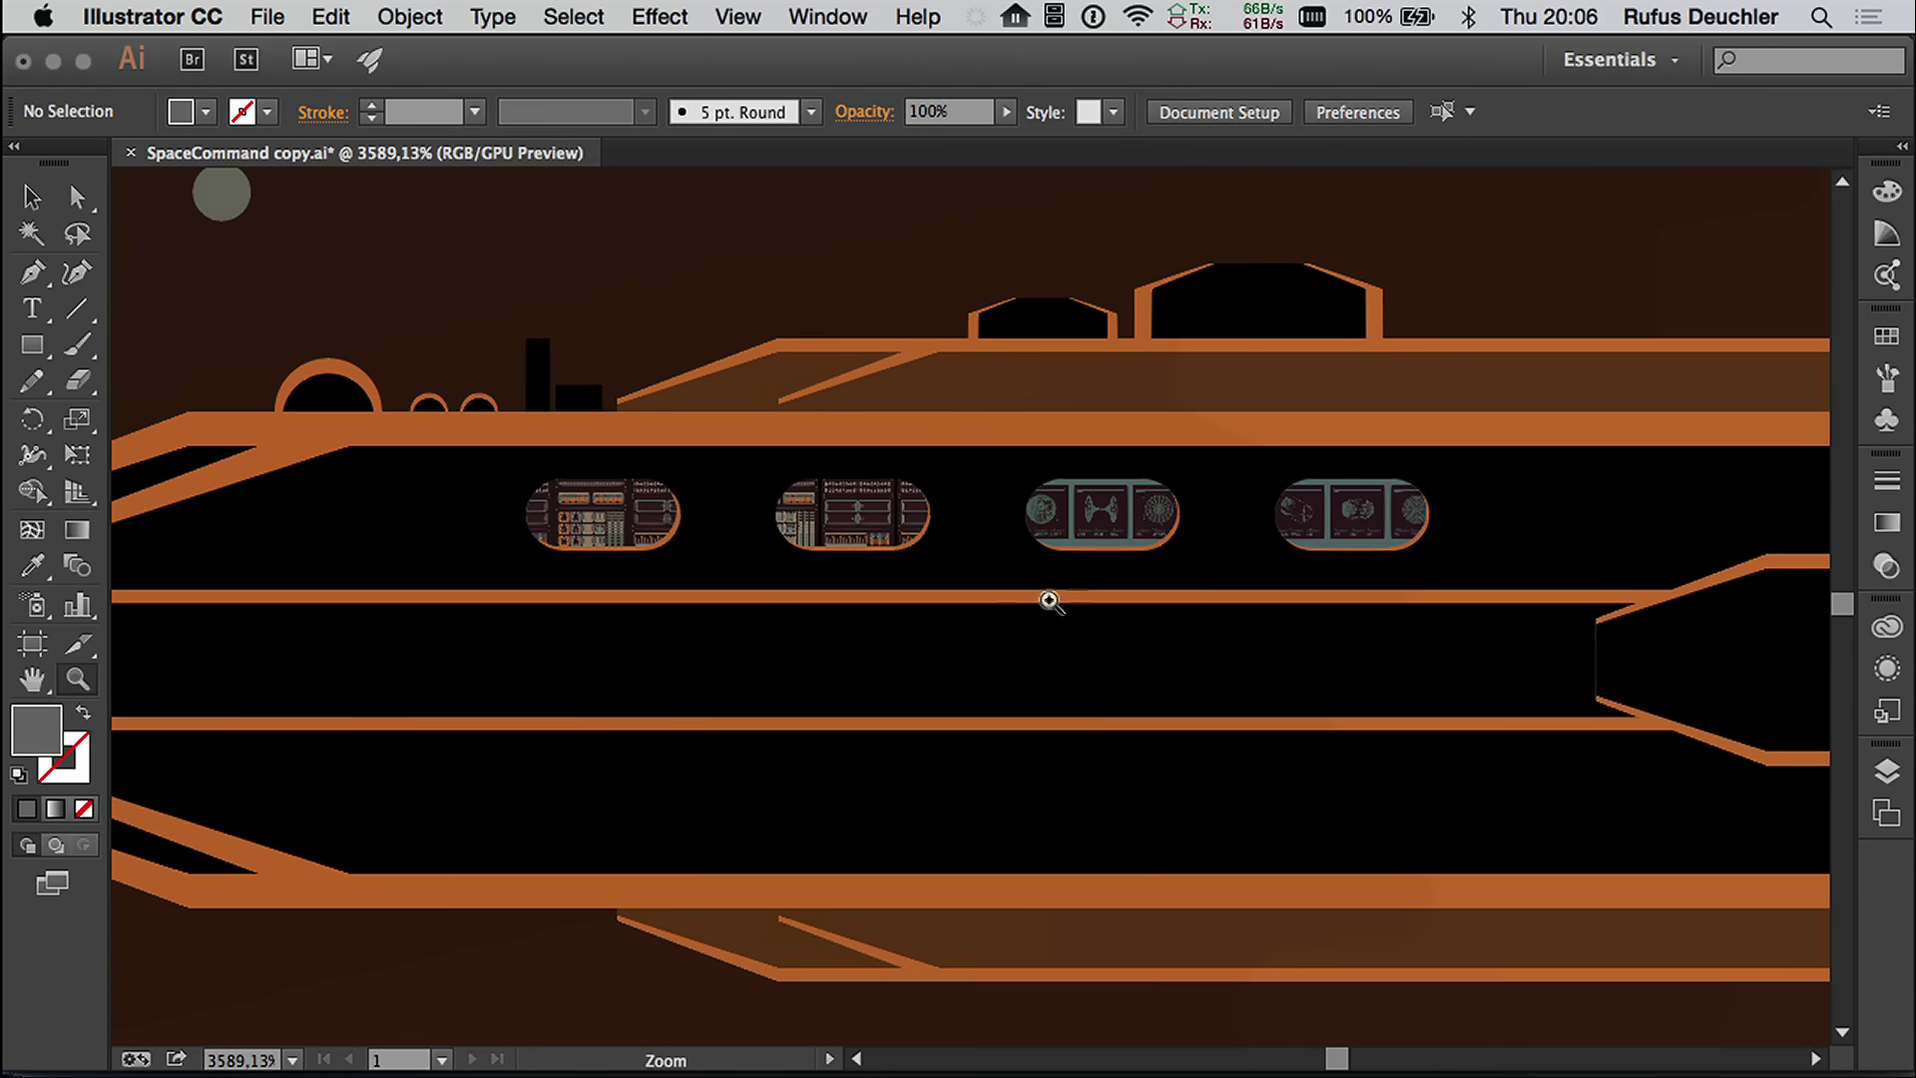
drag(1048, 551, 1635, 750)
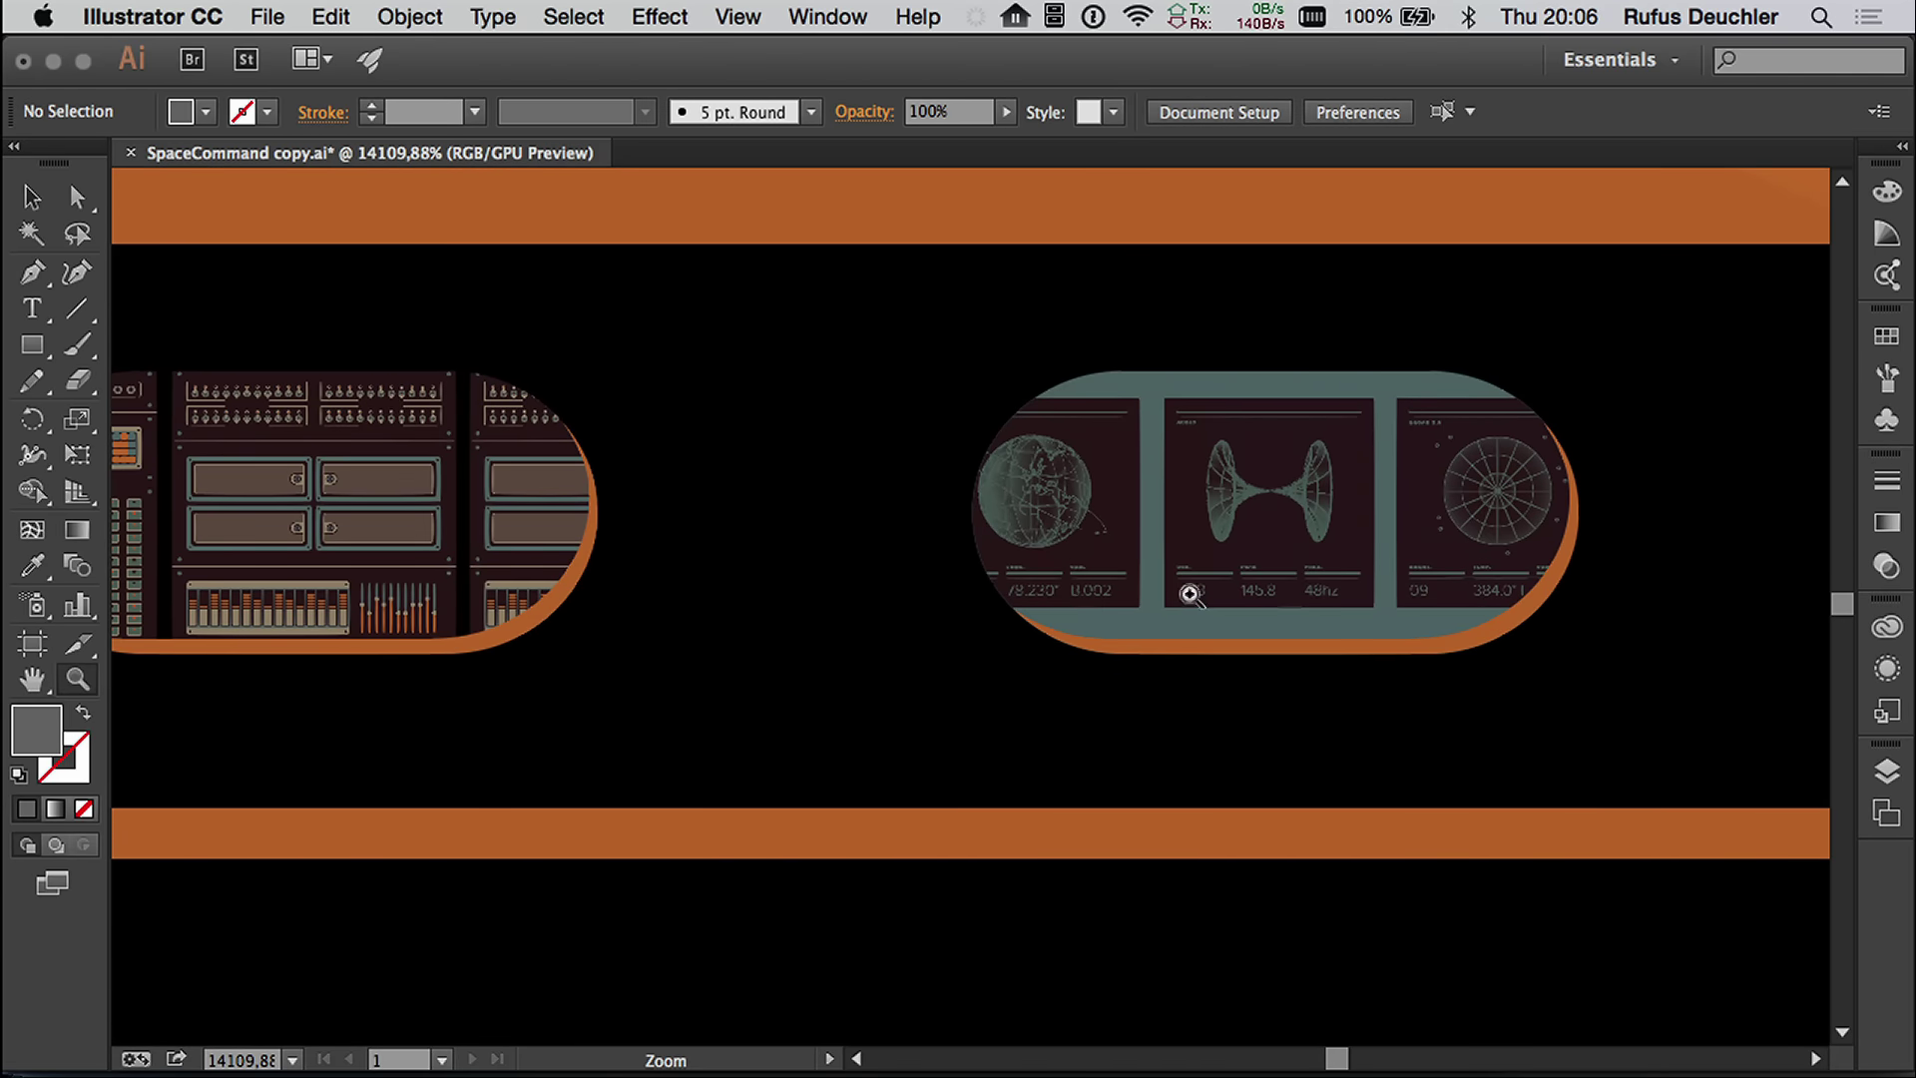
drag(1128, 596, 1438, 668)
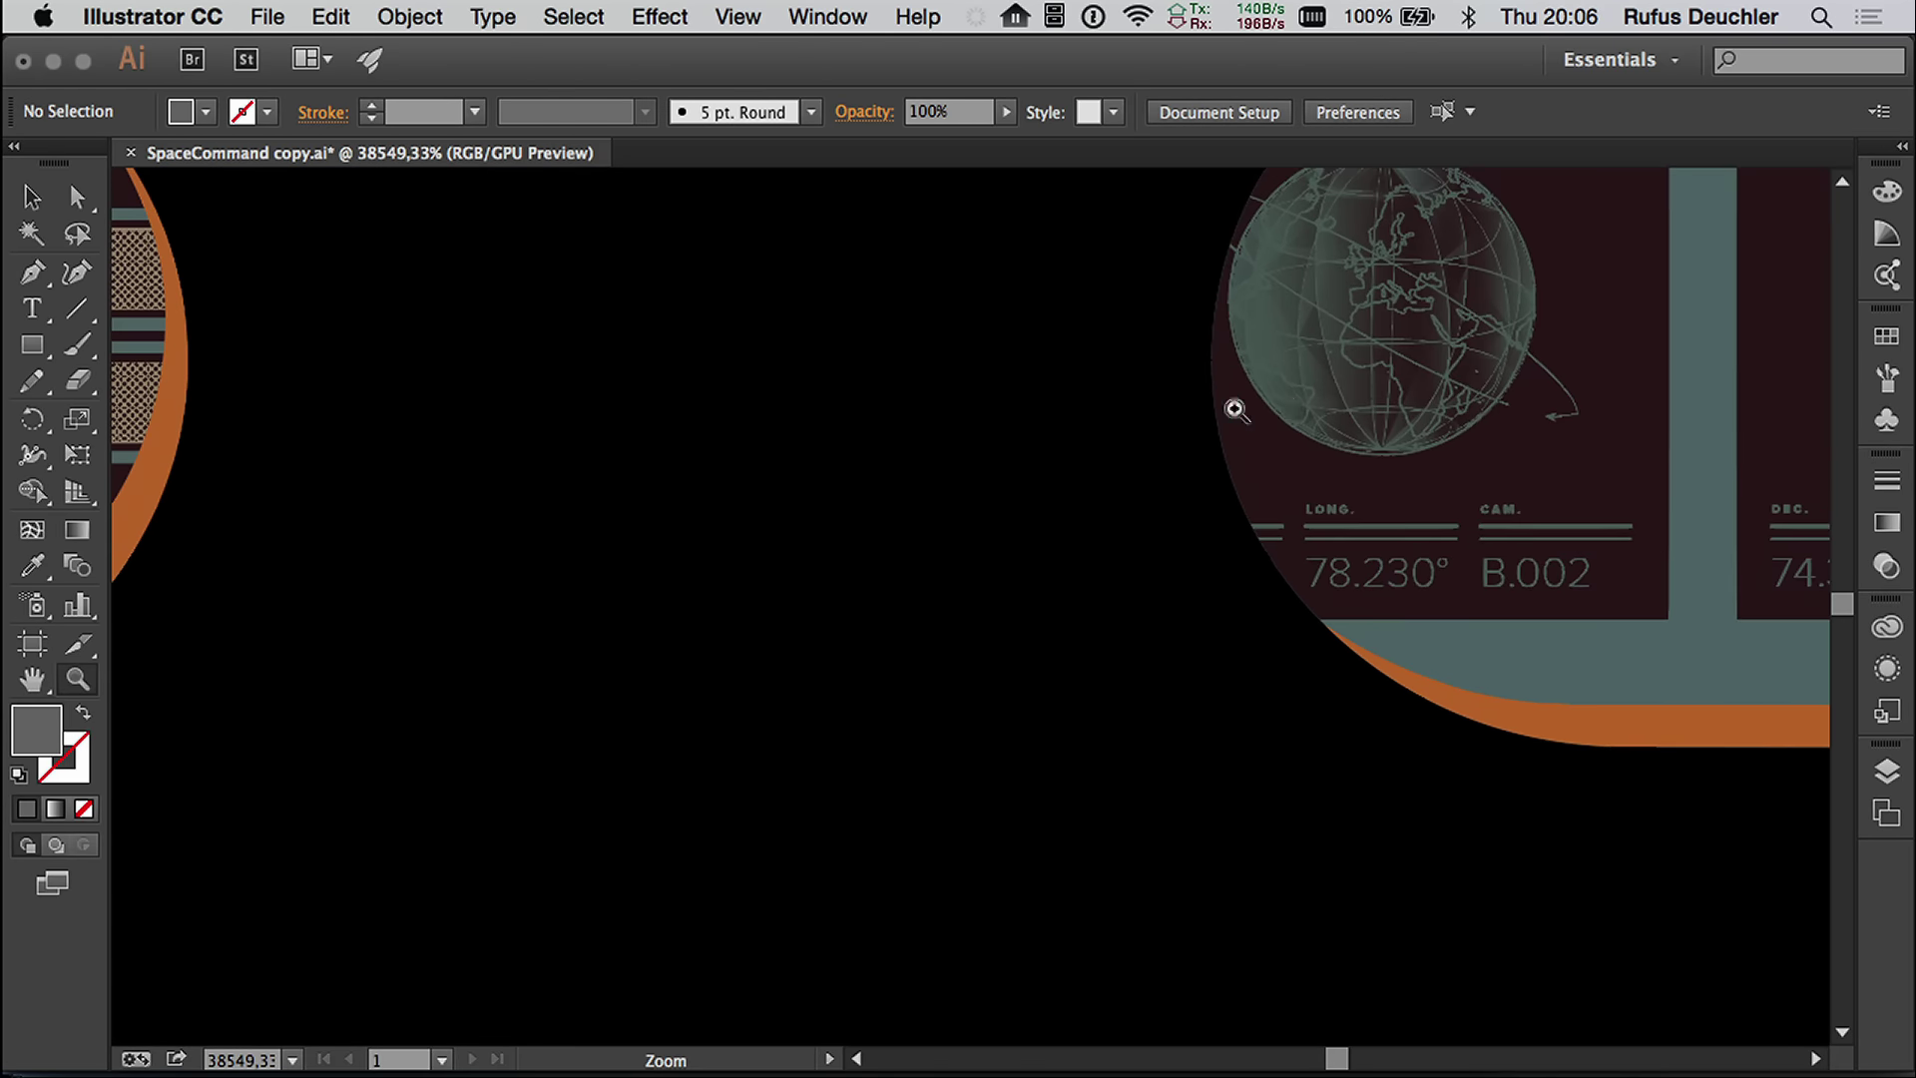
drag(1573, 427, 1836, 728)
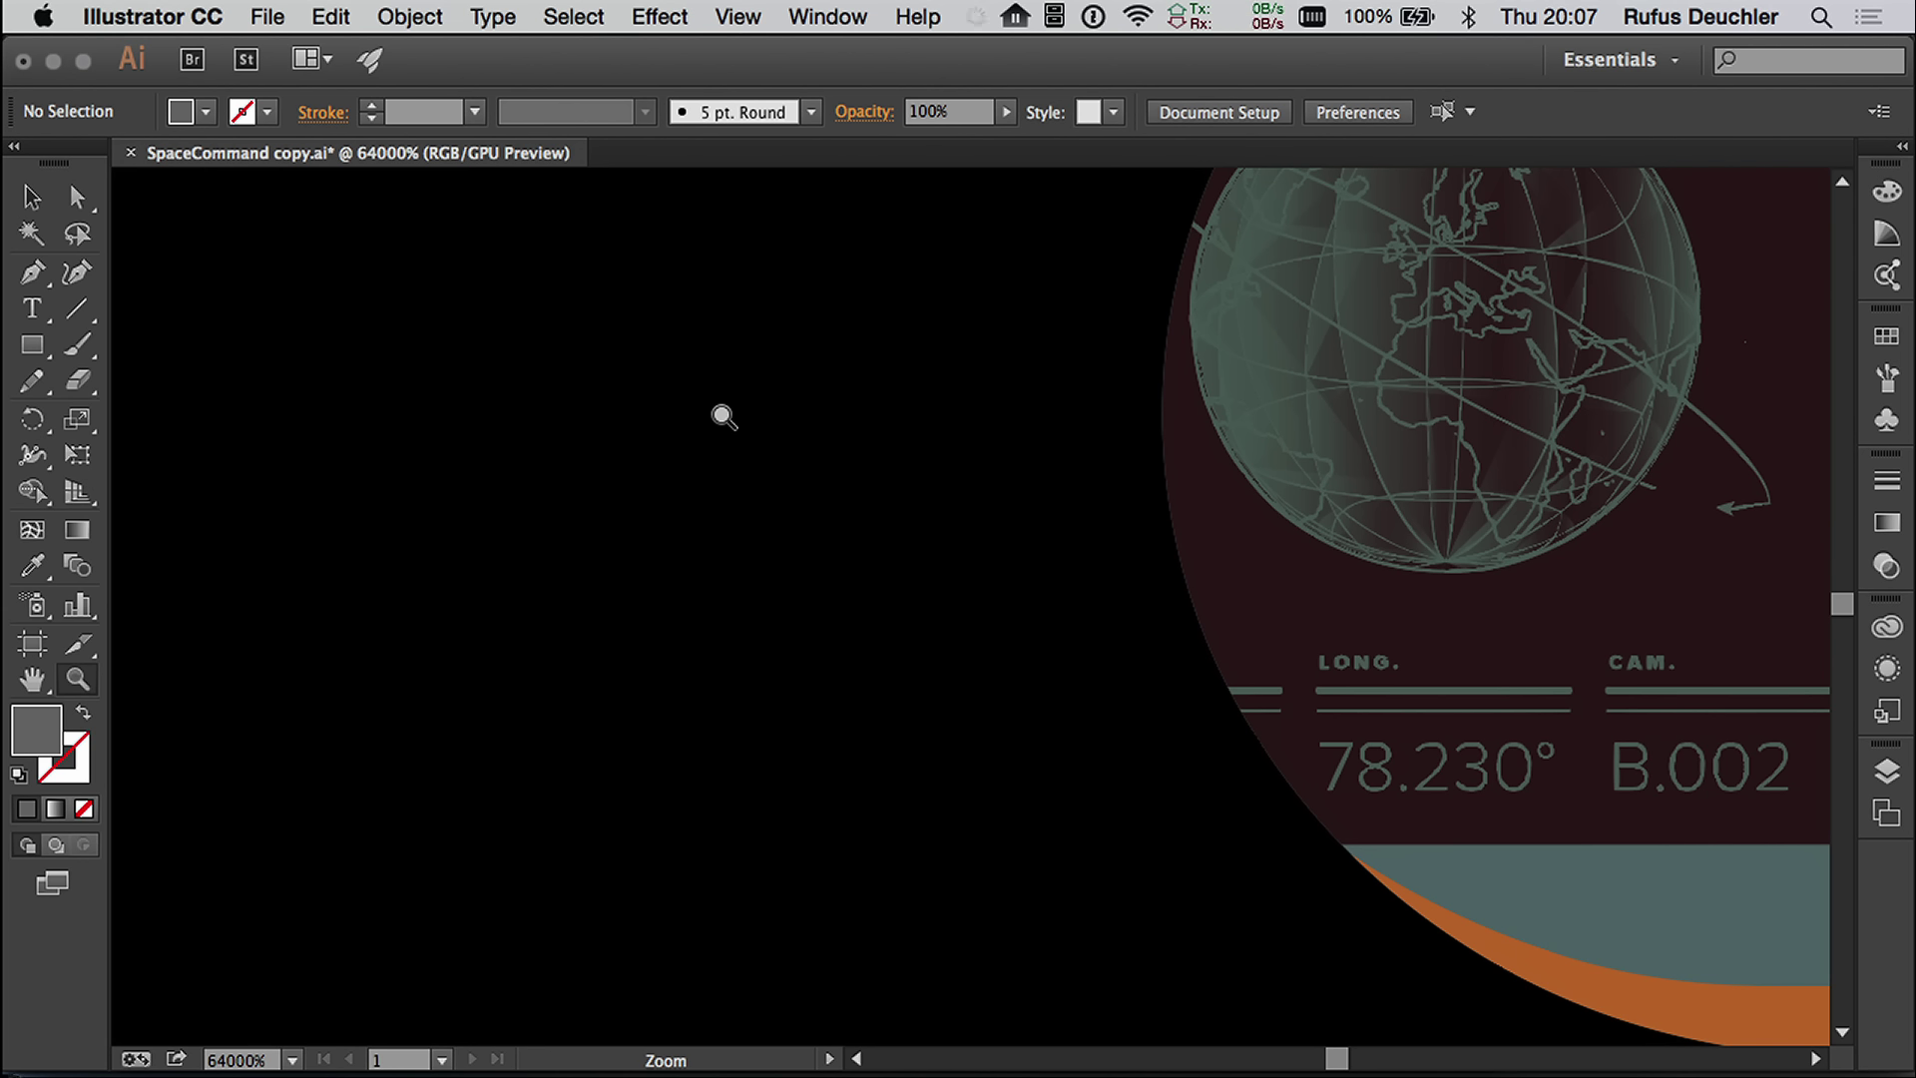
Step: Create a new Letter-size document with the Print profile and one artboard
key(super+n)
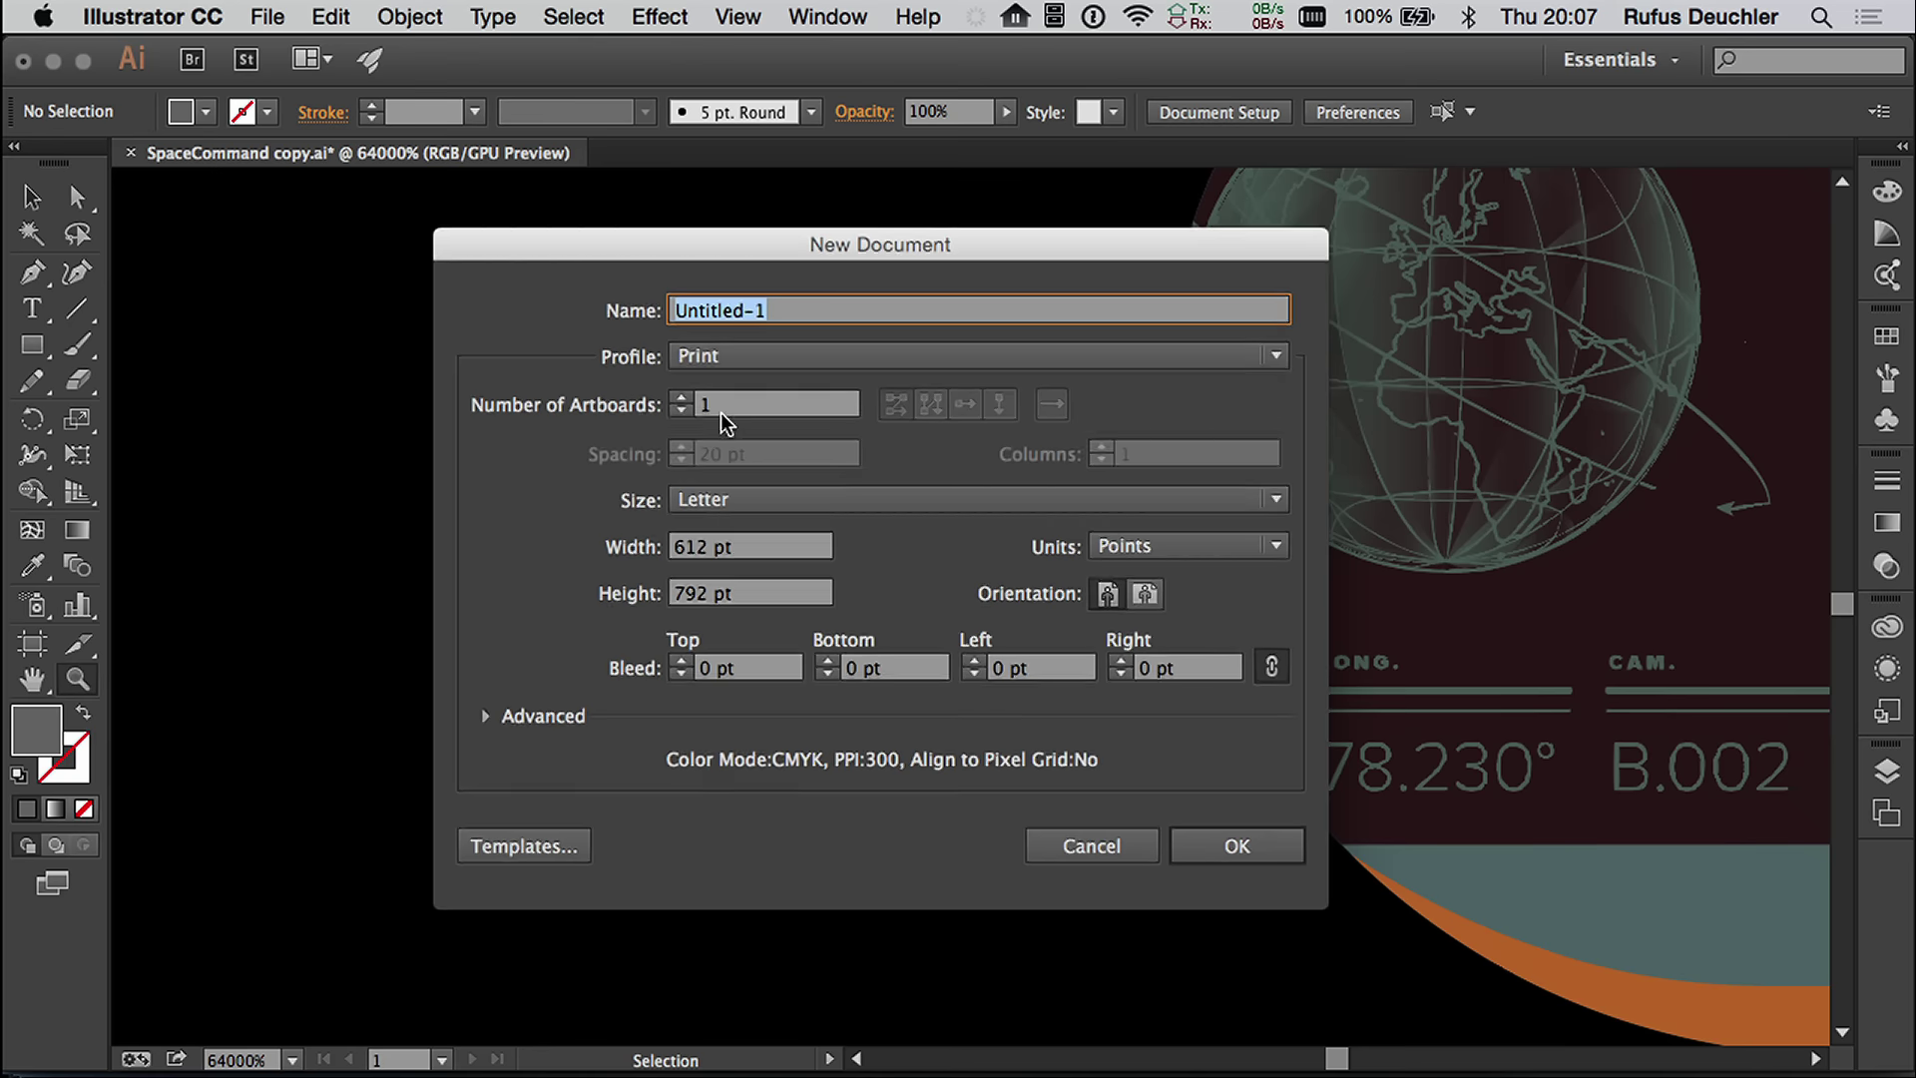
click(1238, 846)
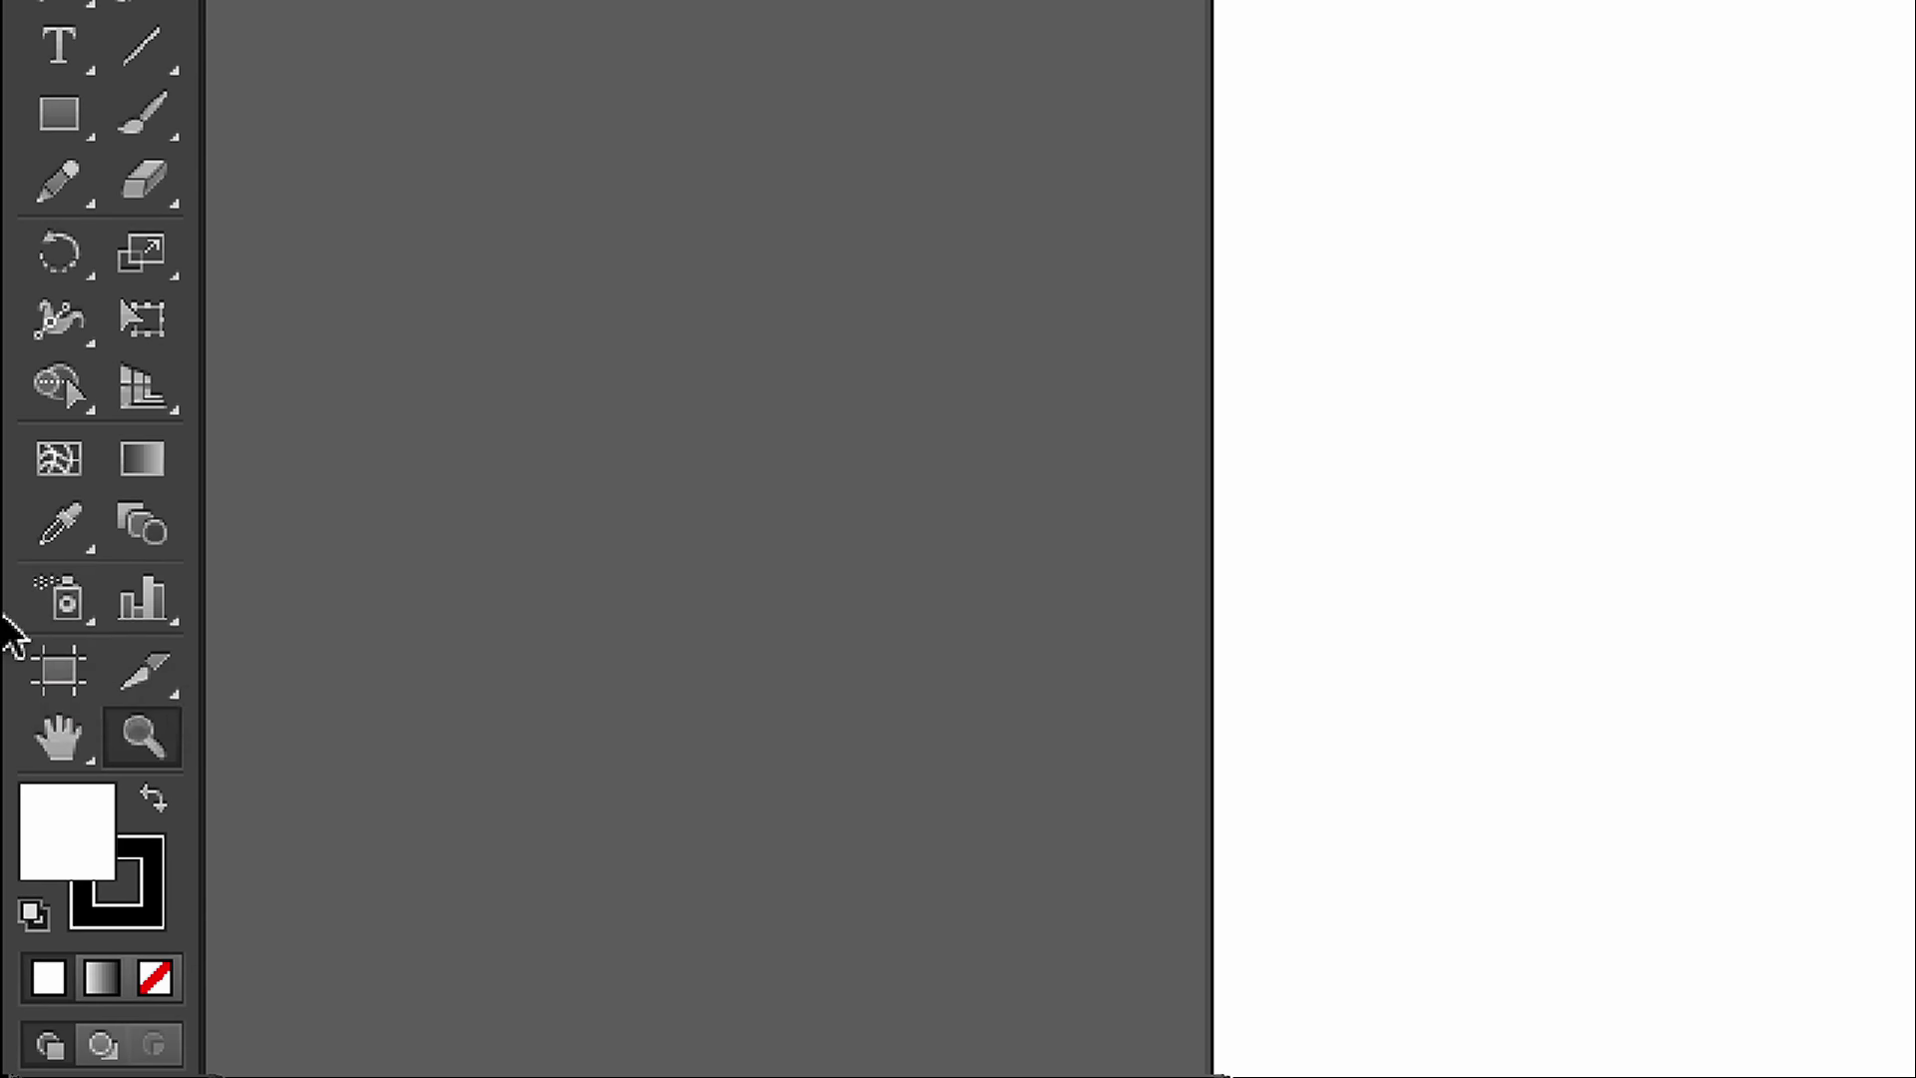
click(158, 601)
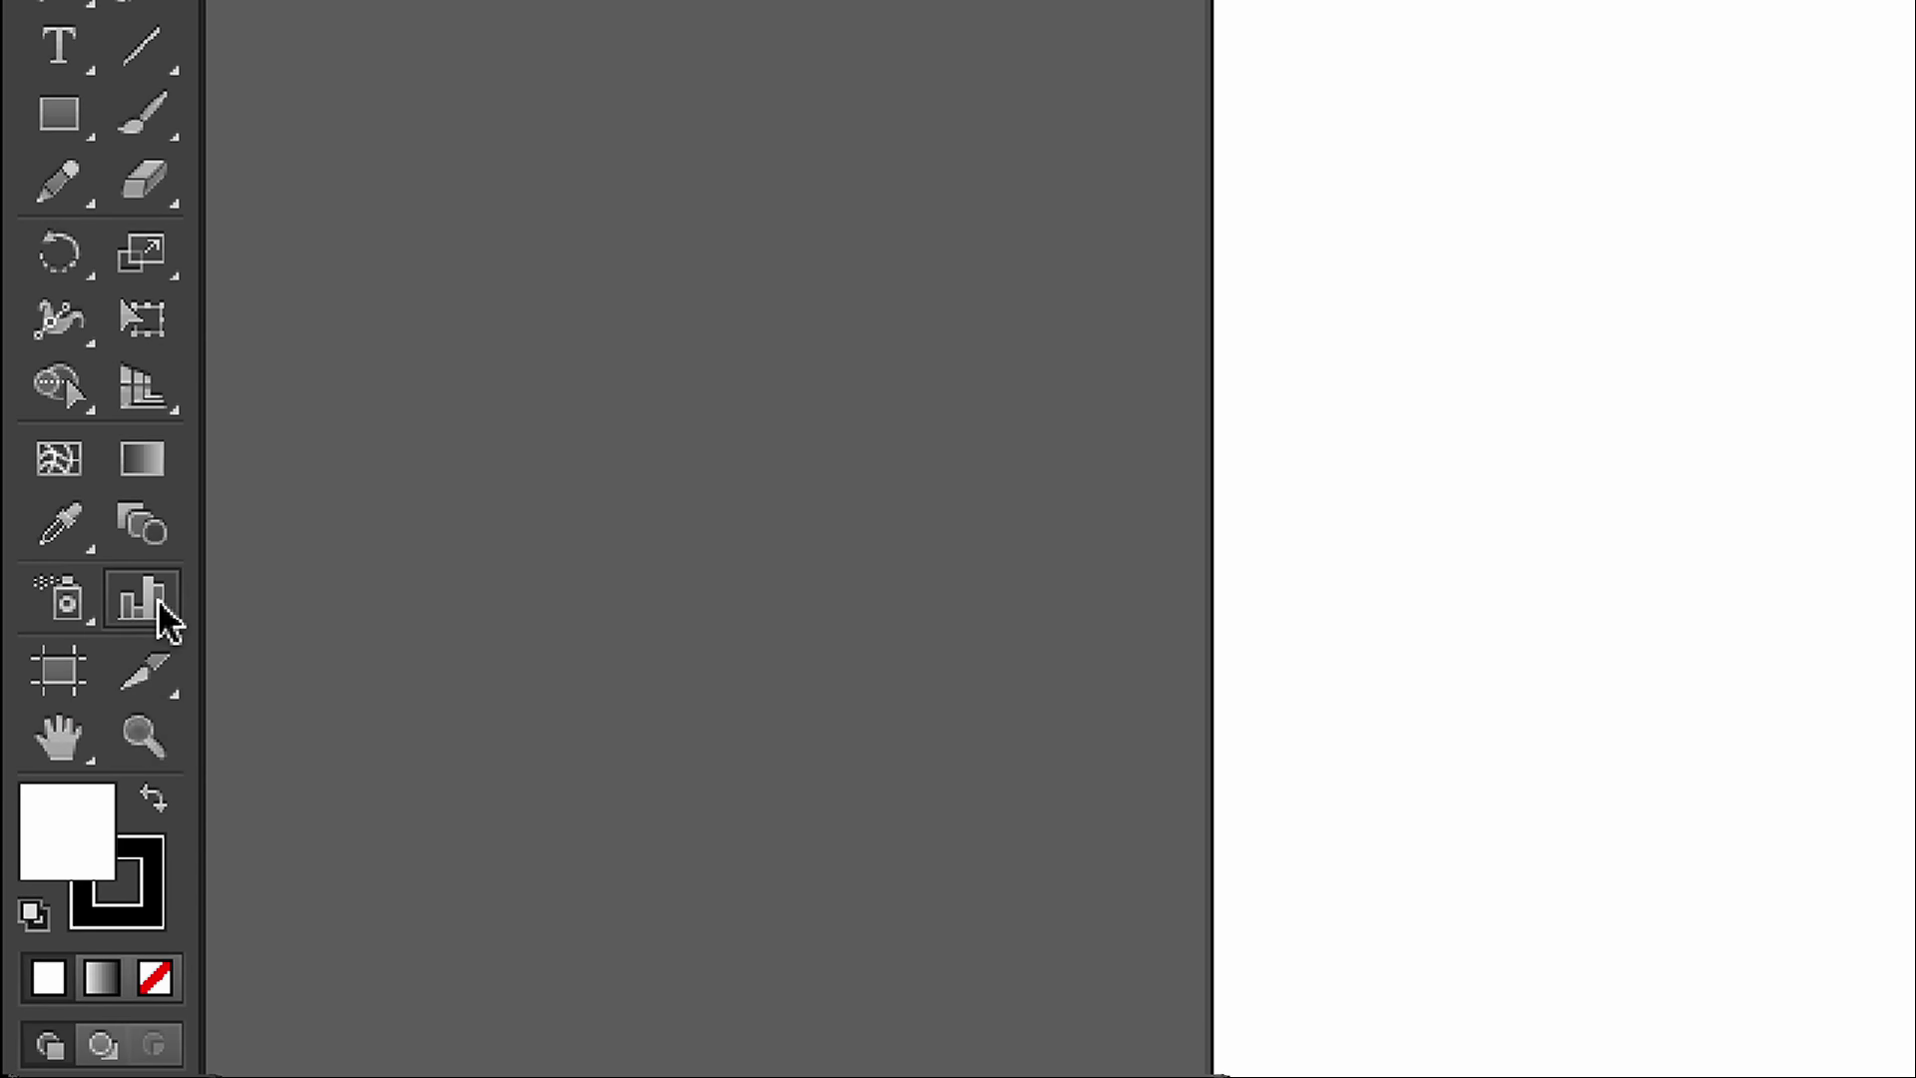
click(158, 597)
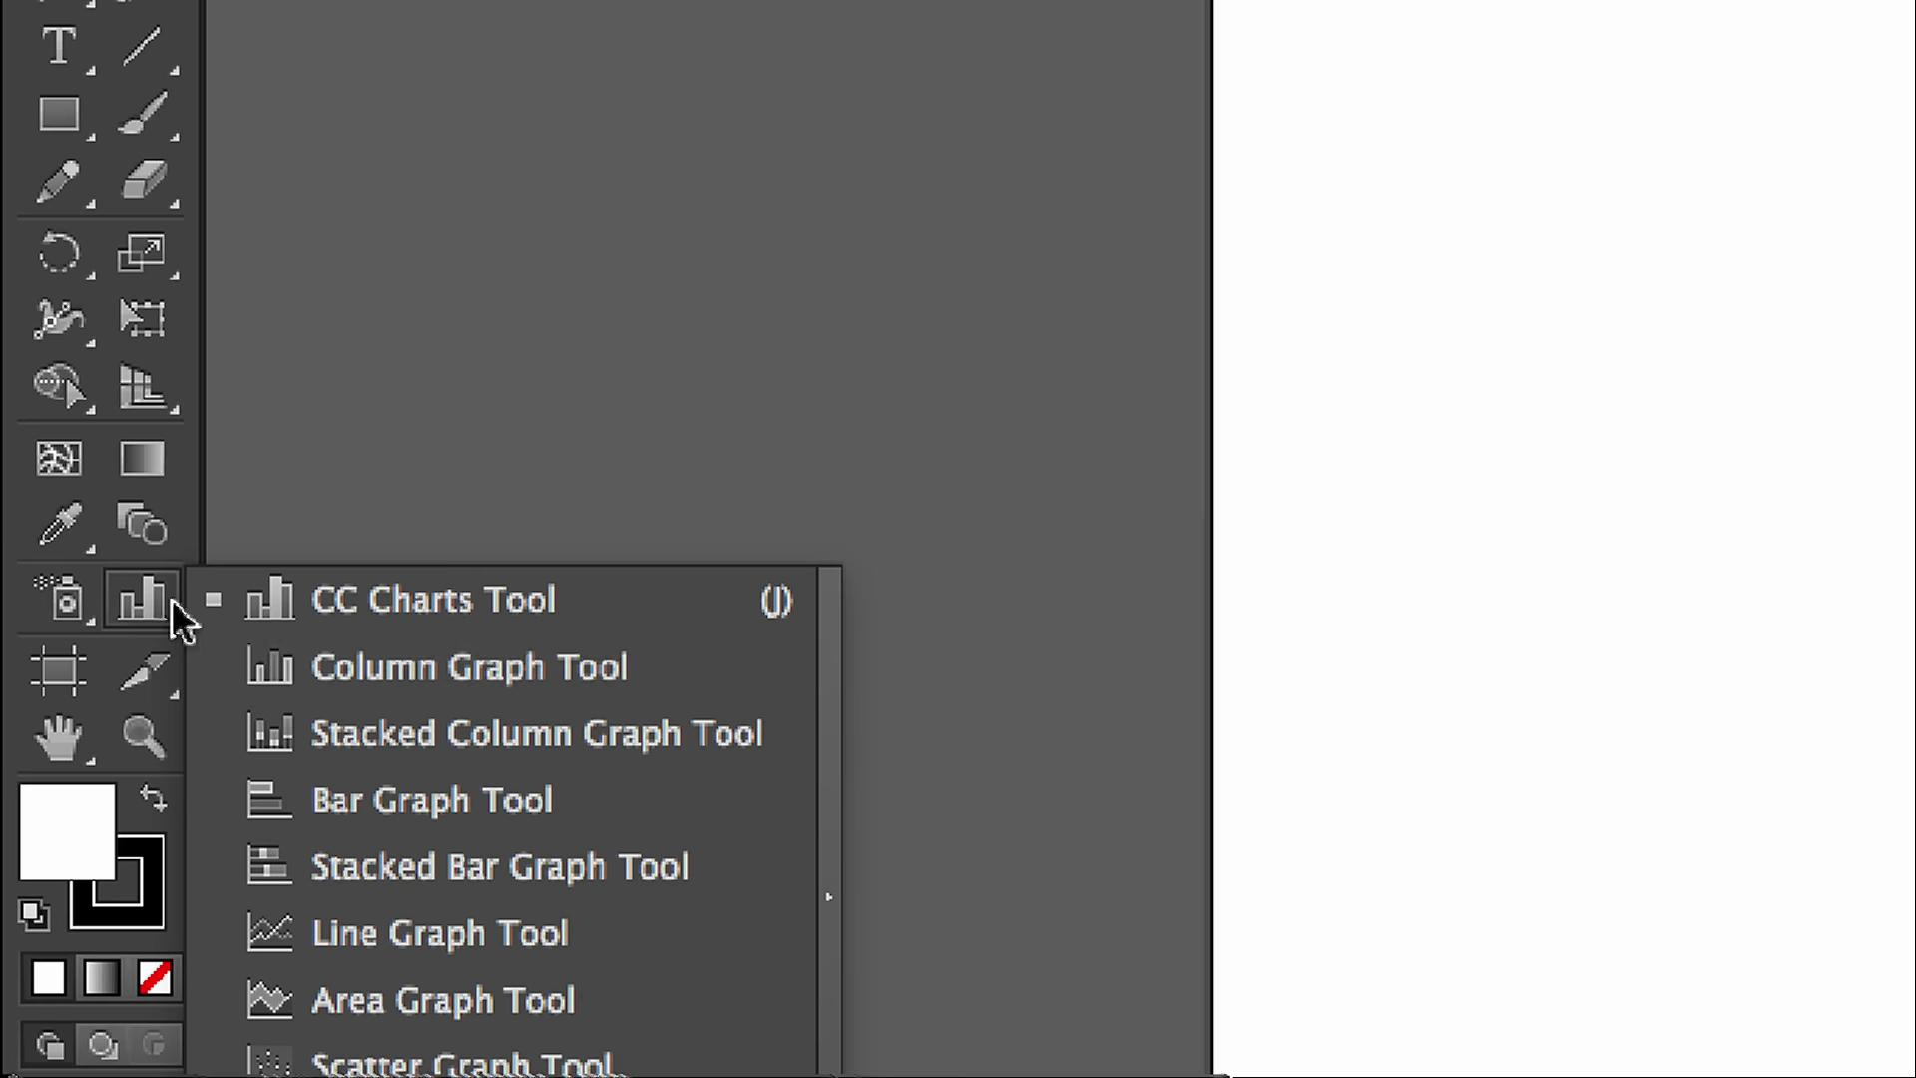
click(349, 457)
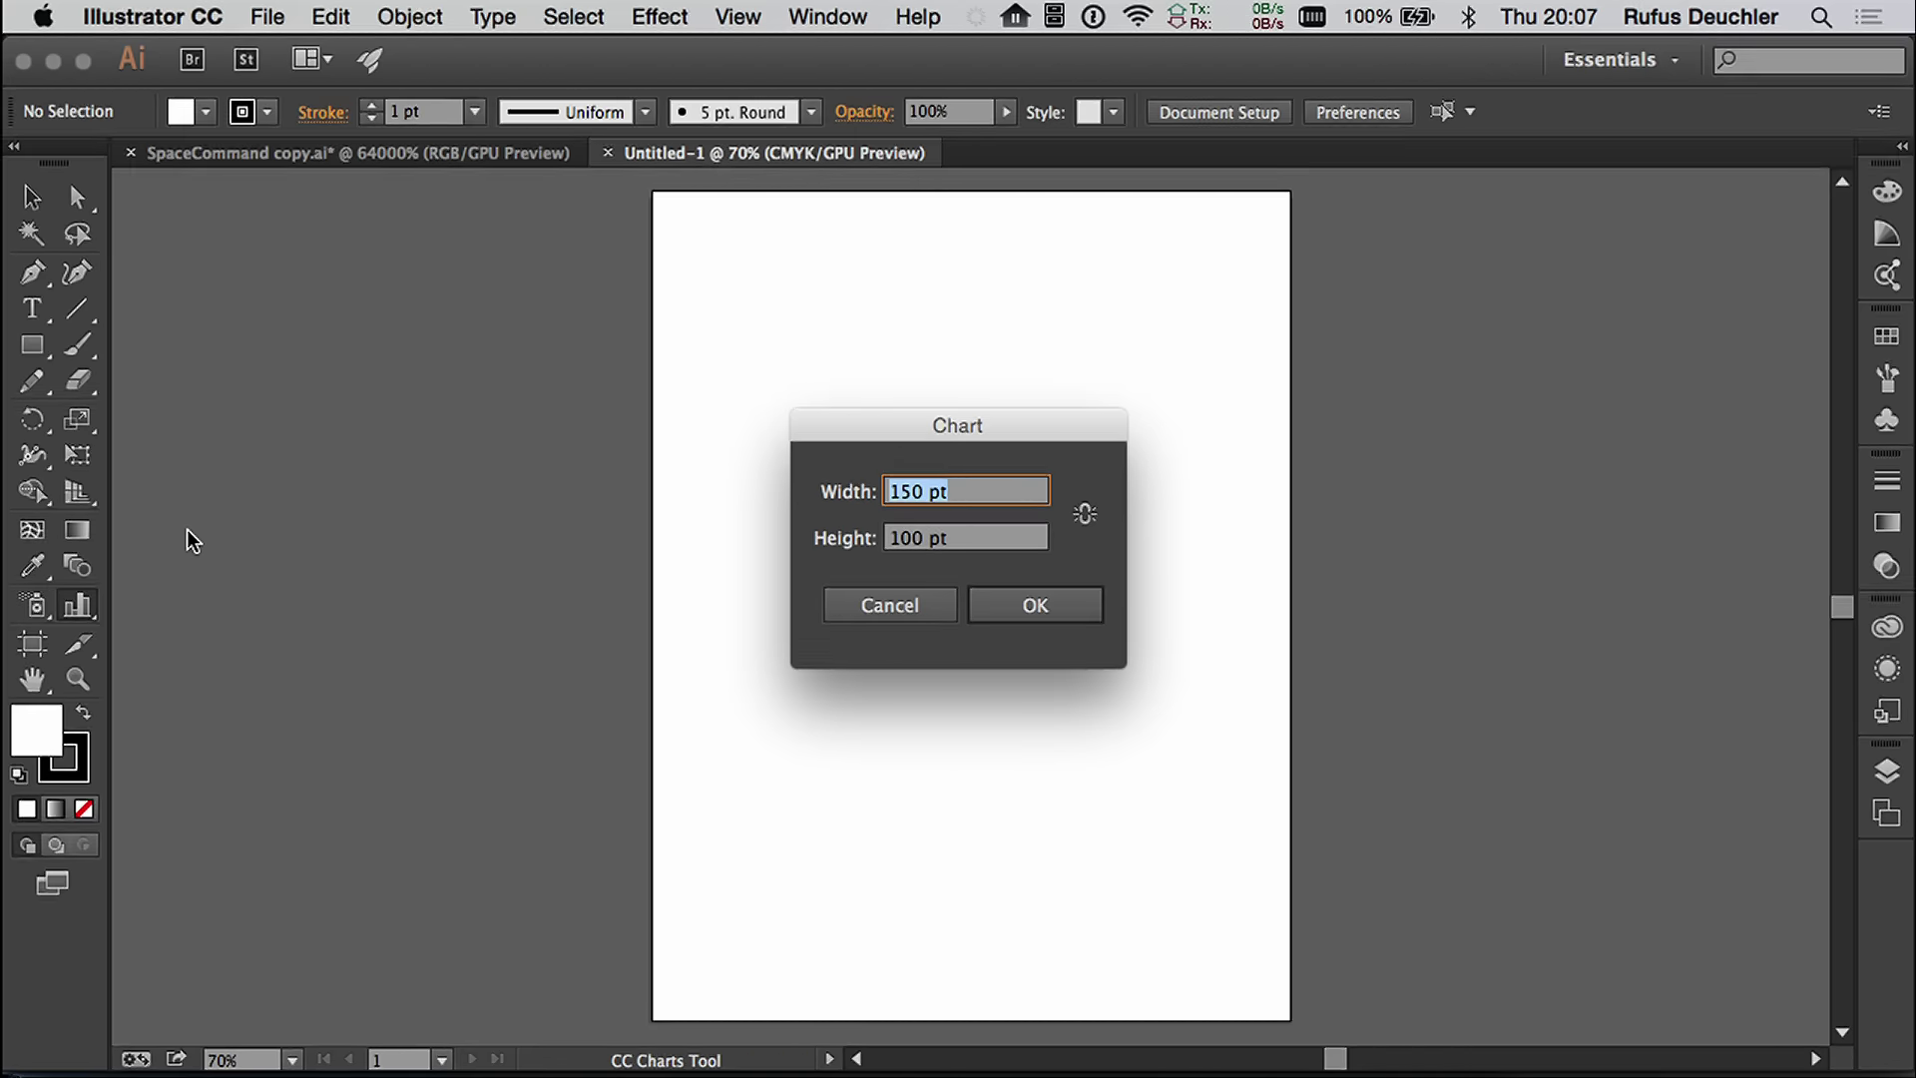
click(911, 599)
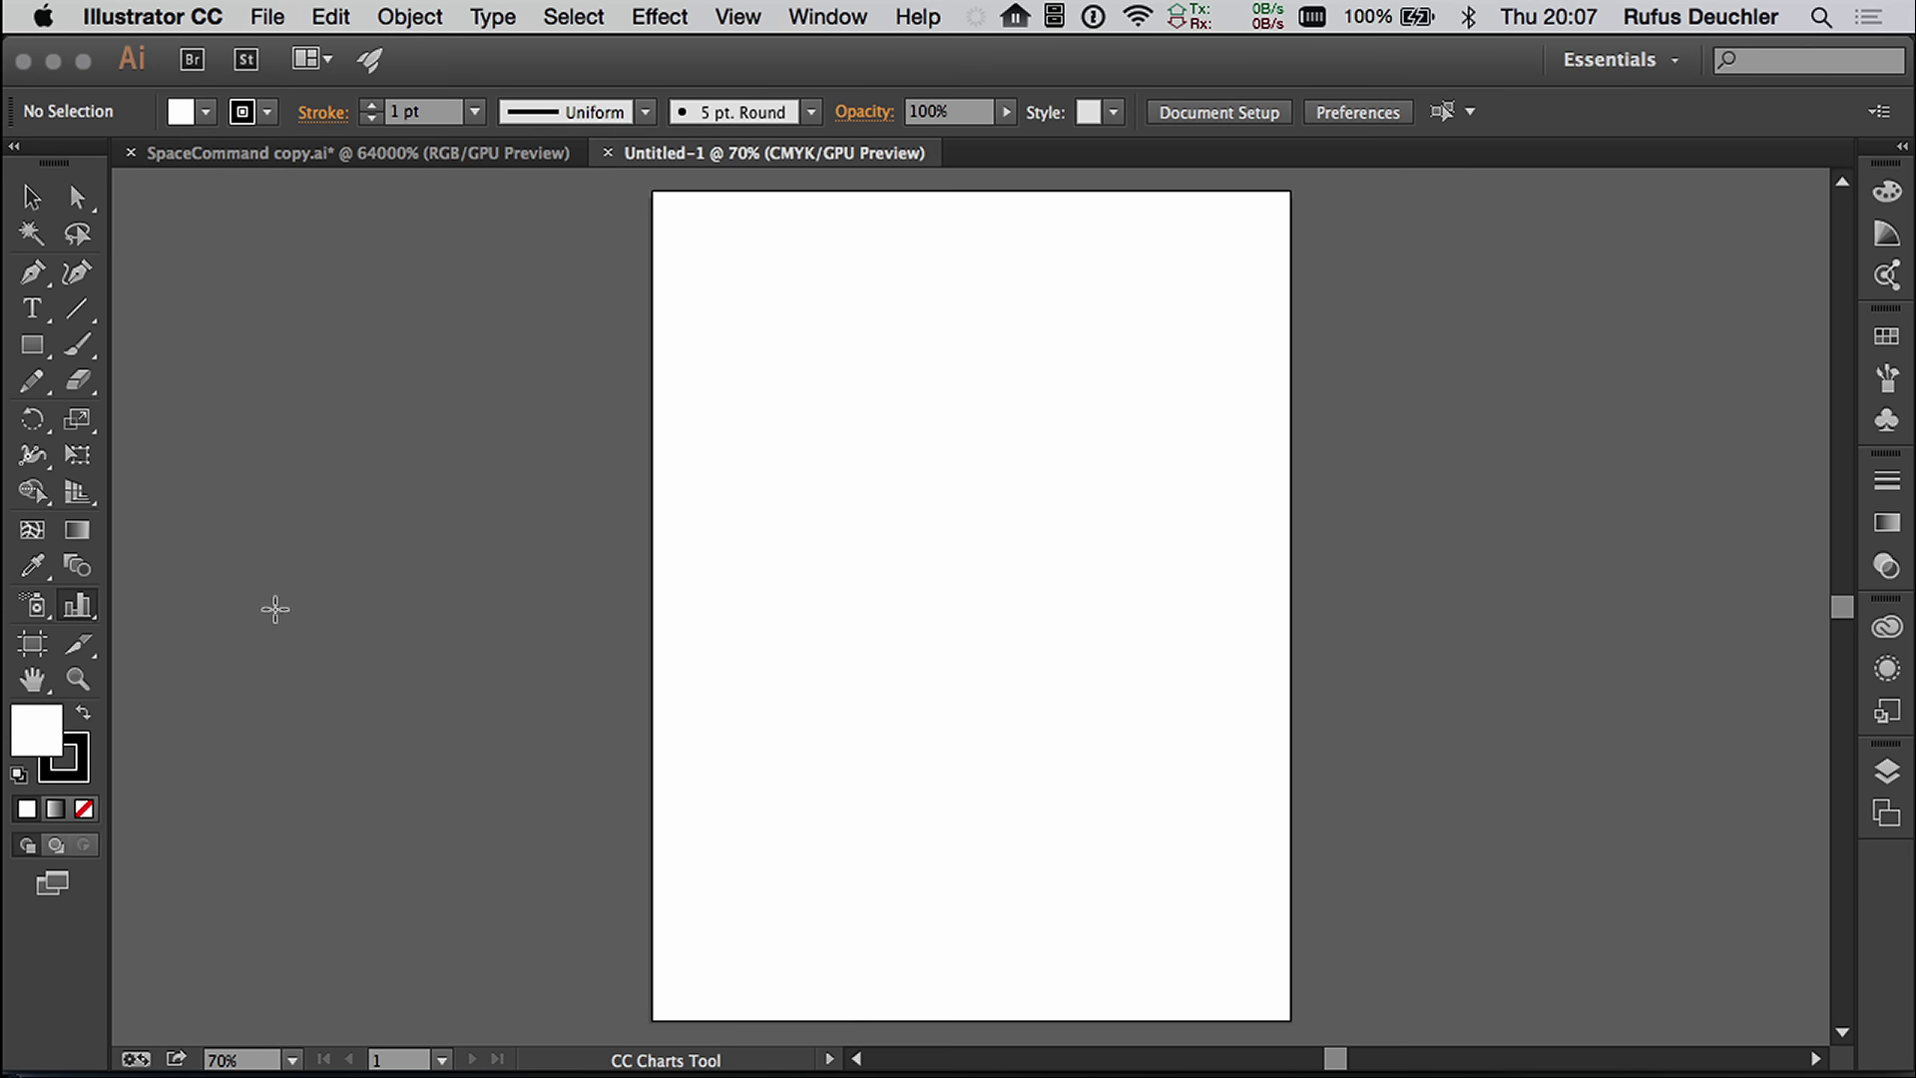
Step: Draw a chart across the middle of the artboard with the CC Charts tool, and open it for editing on Creative Cloud
click(76, 607)
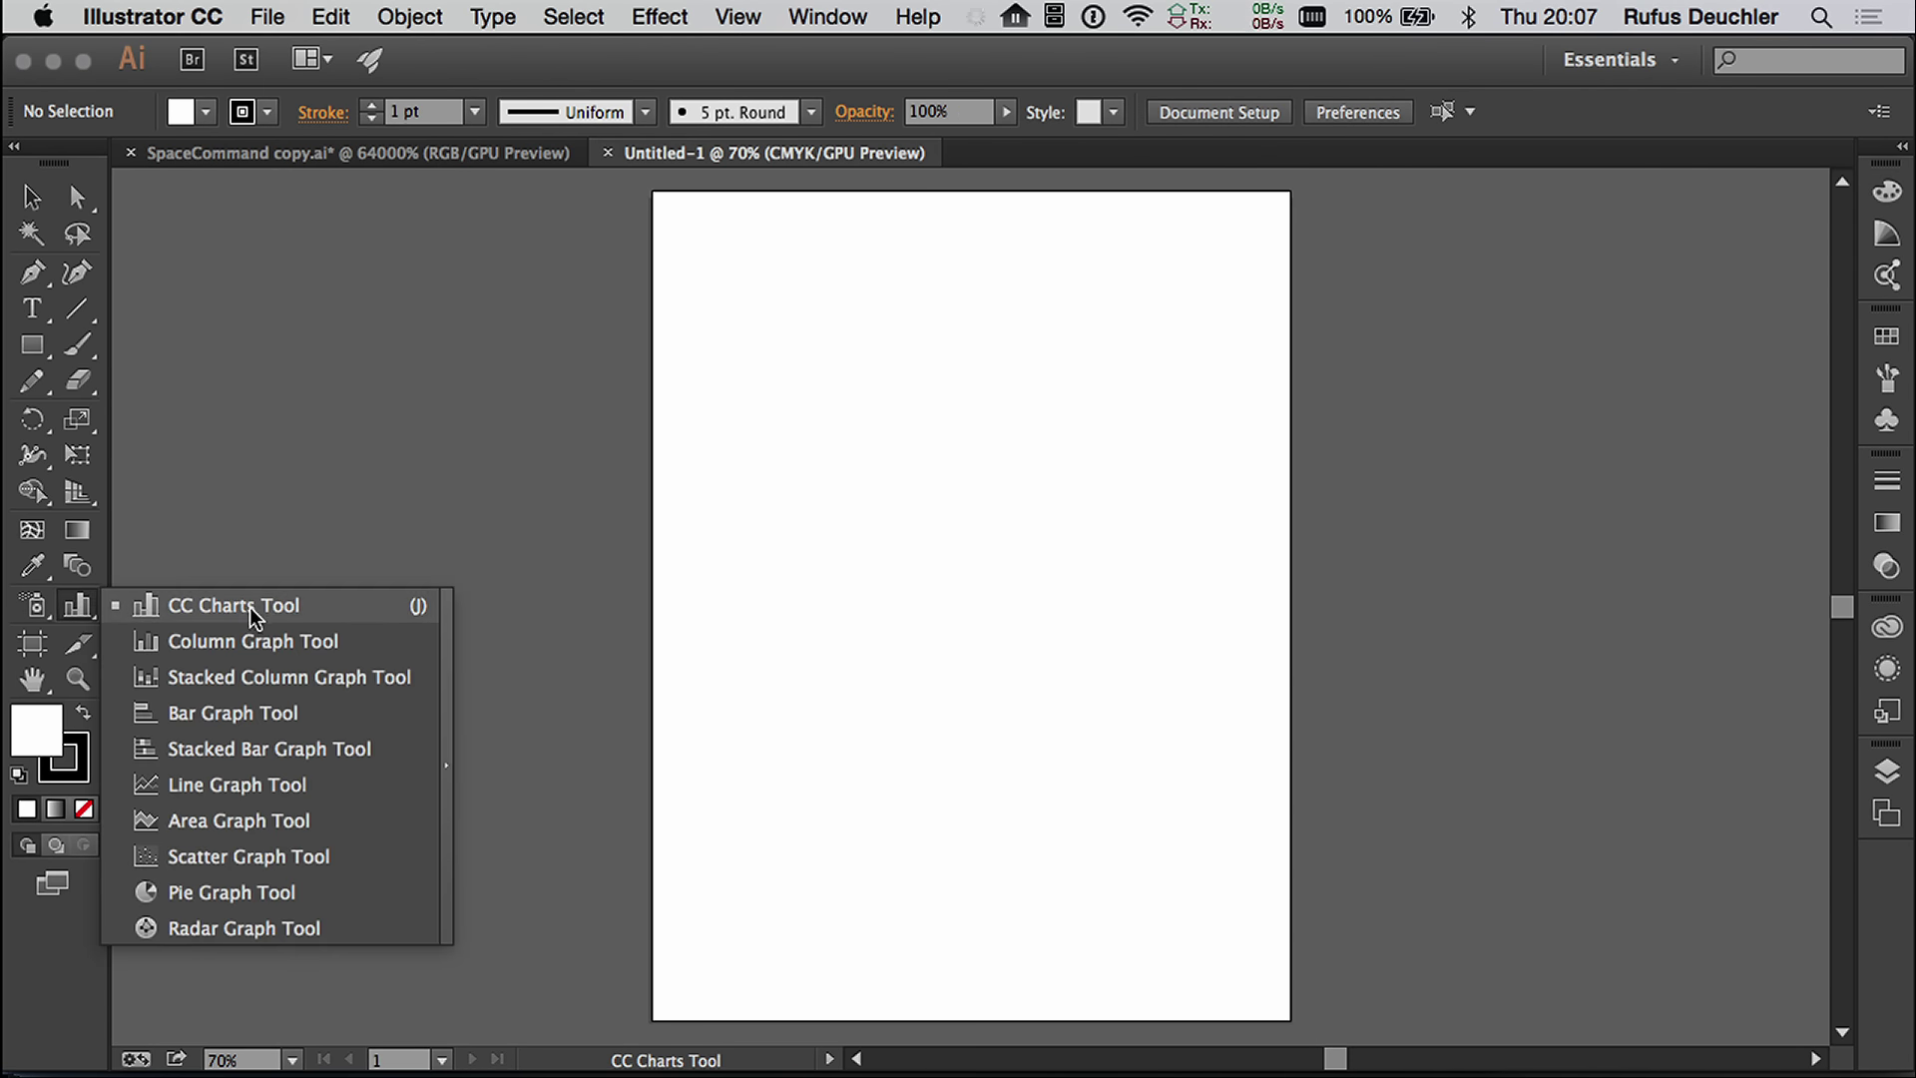
click(305, 607)
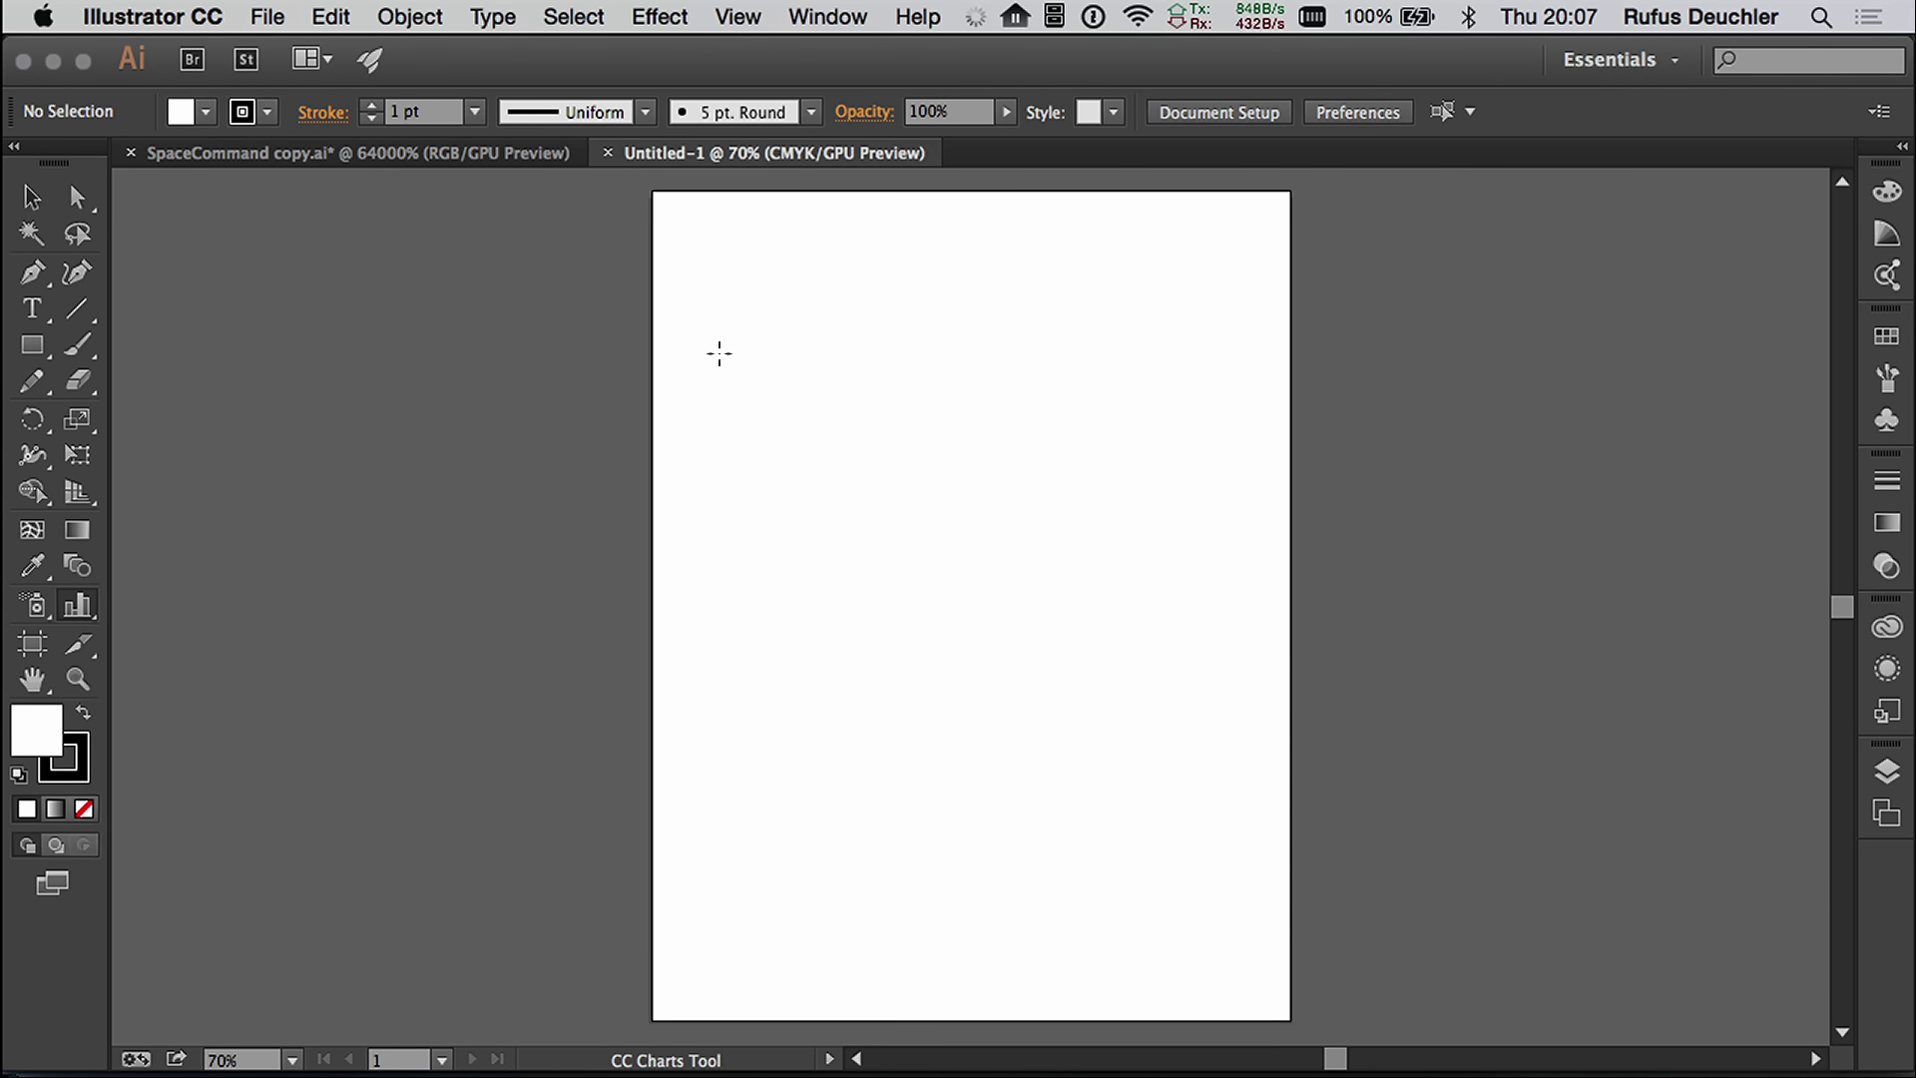
drag(775, 427, 1250, 732)
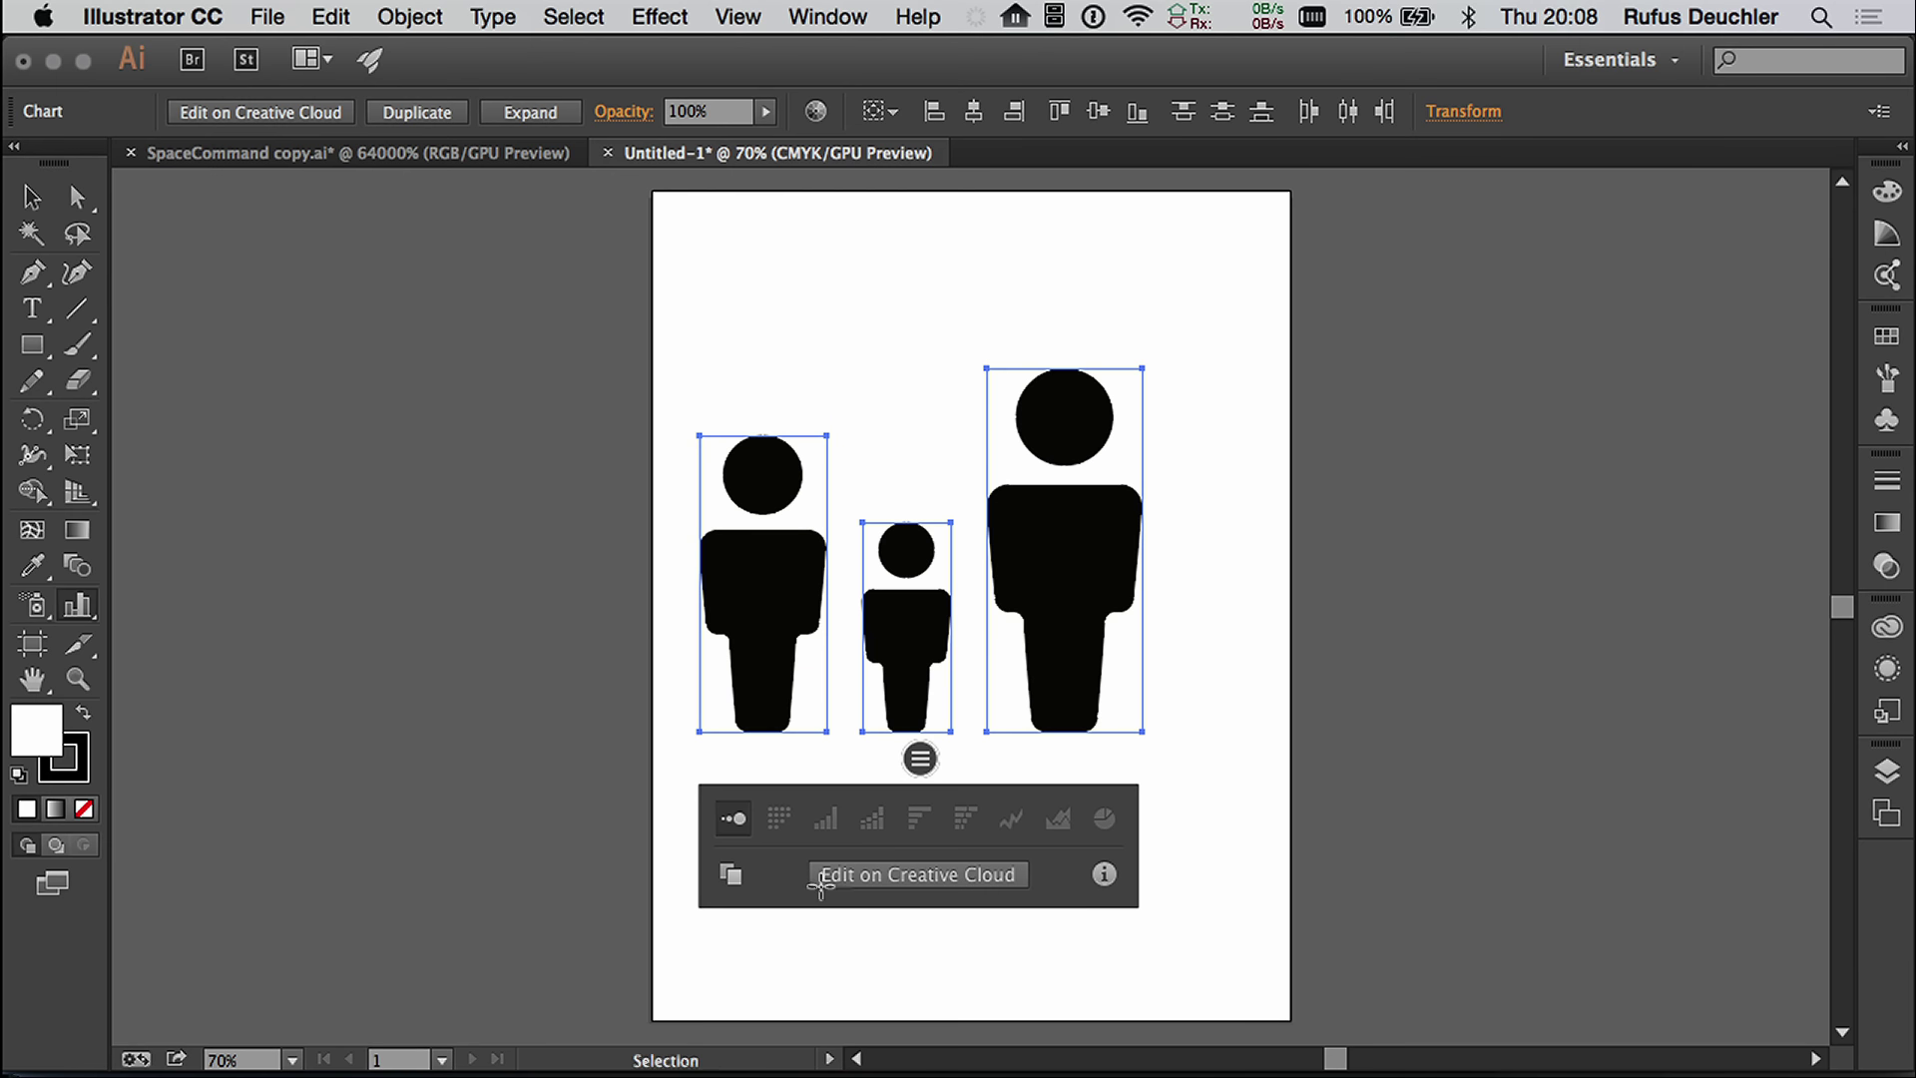
click(853, 879)
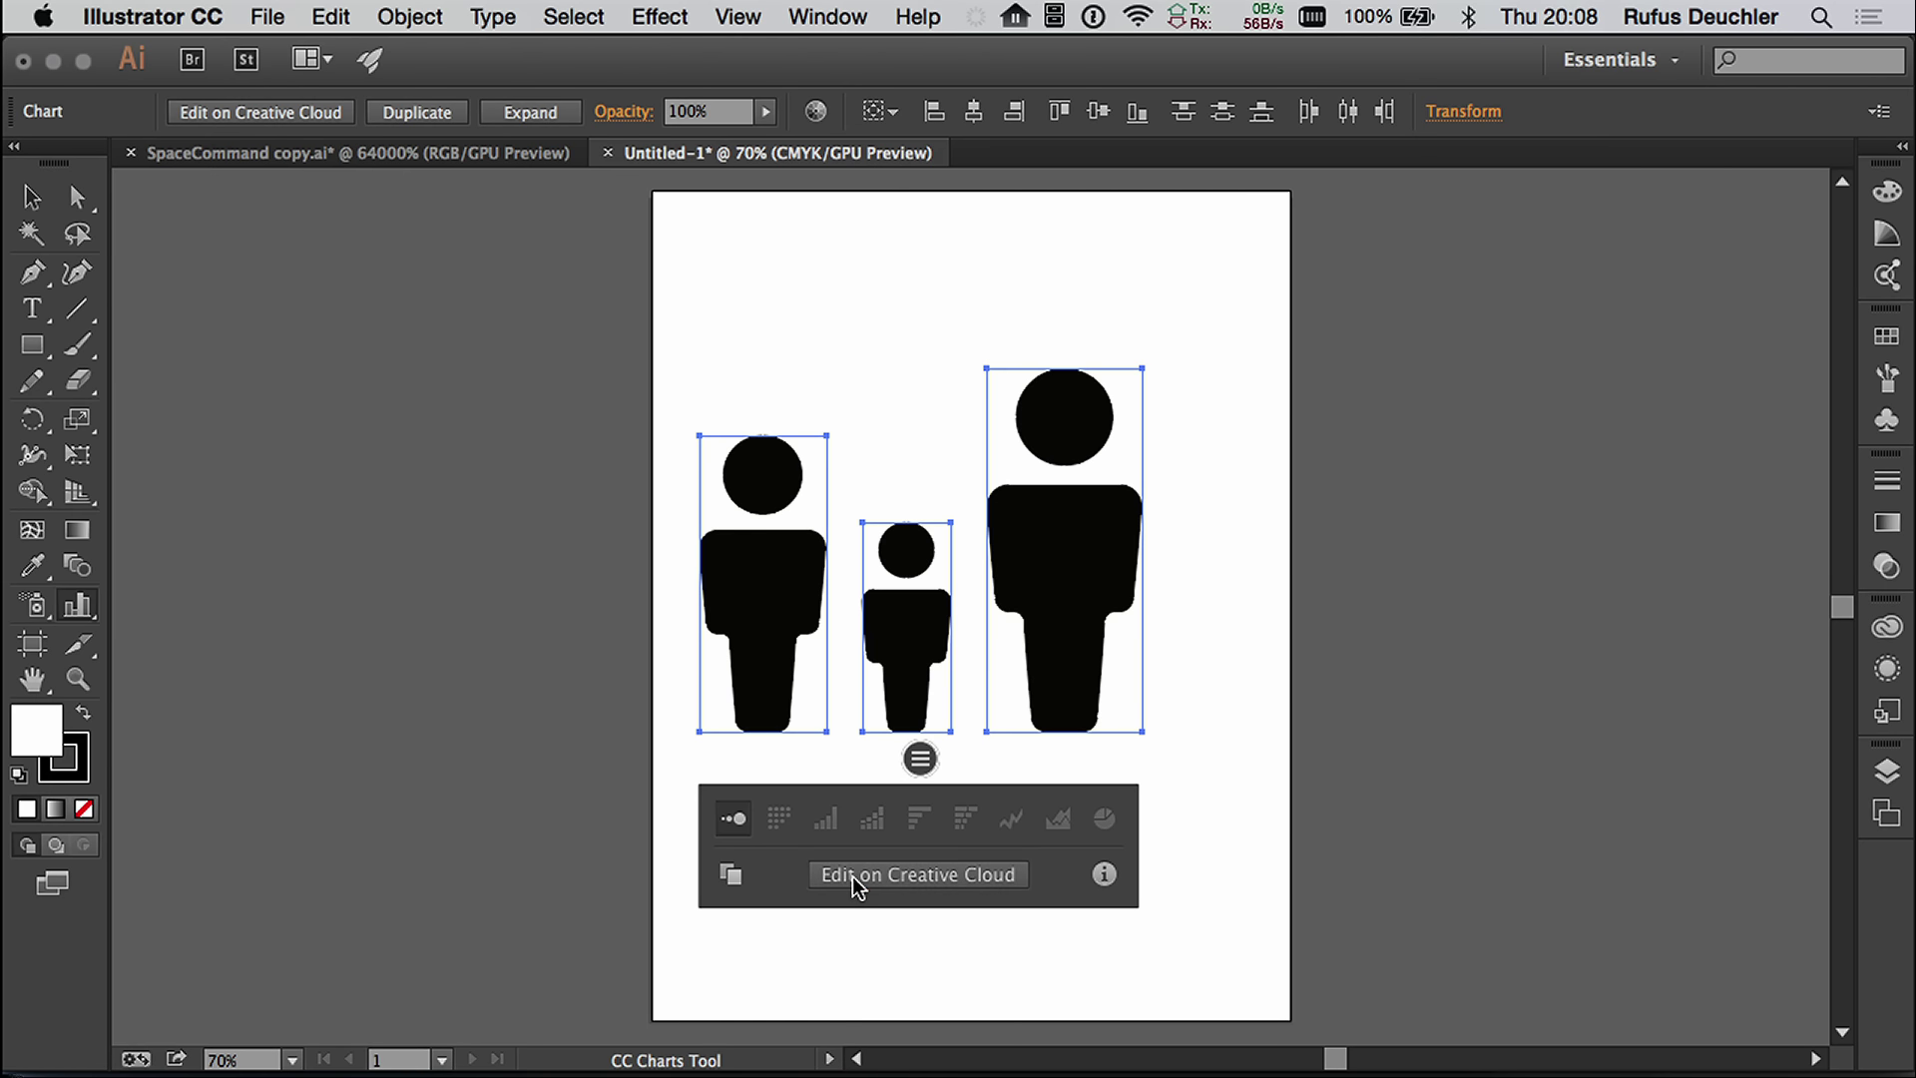
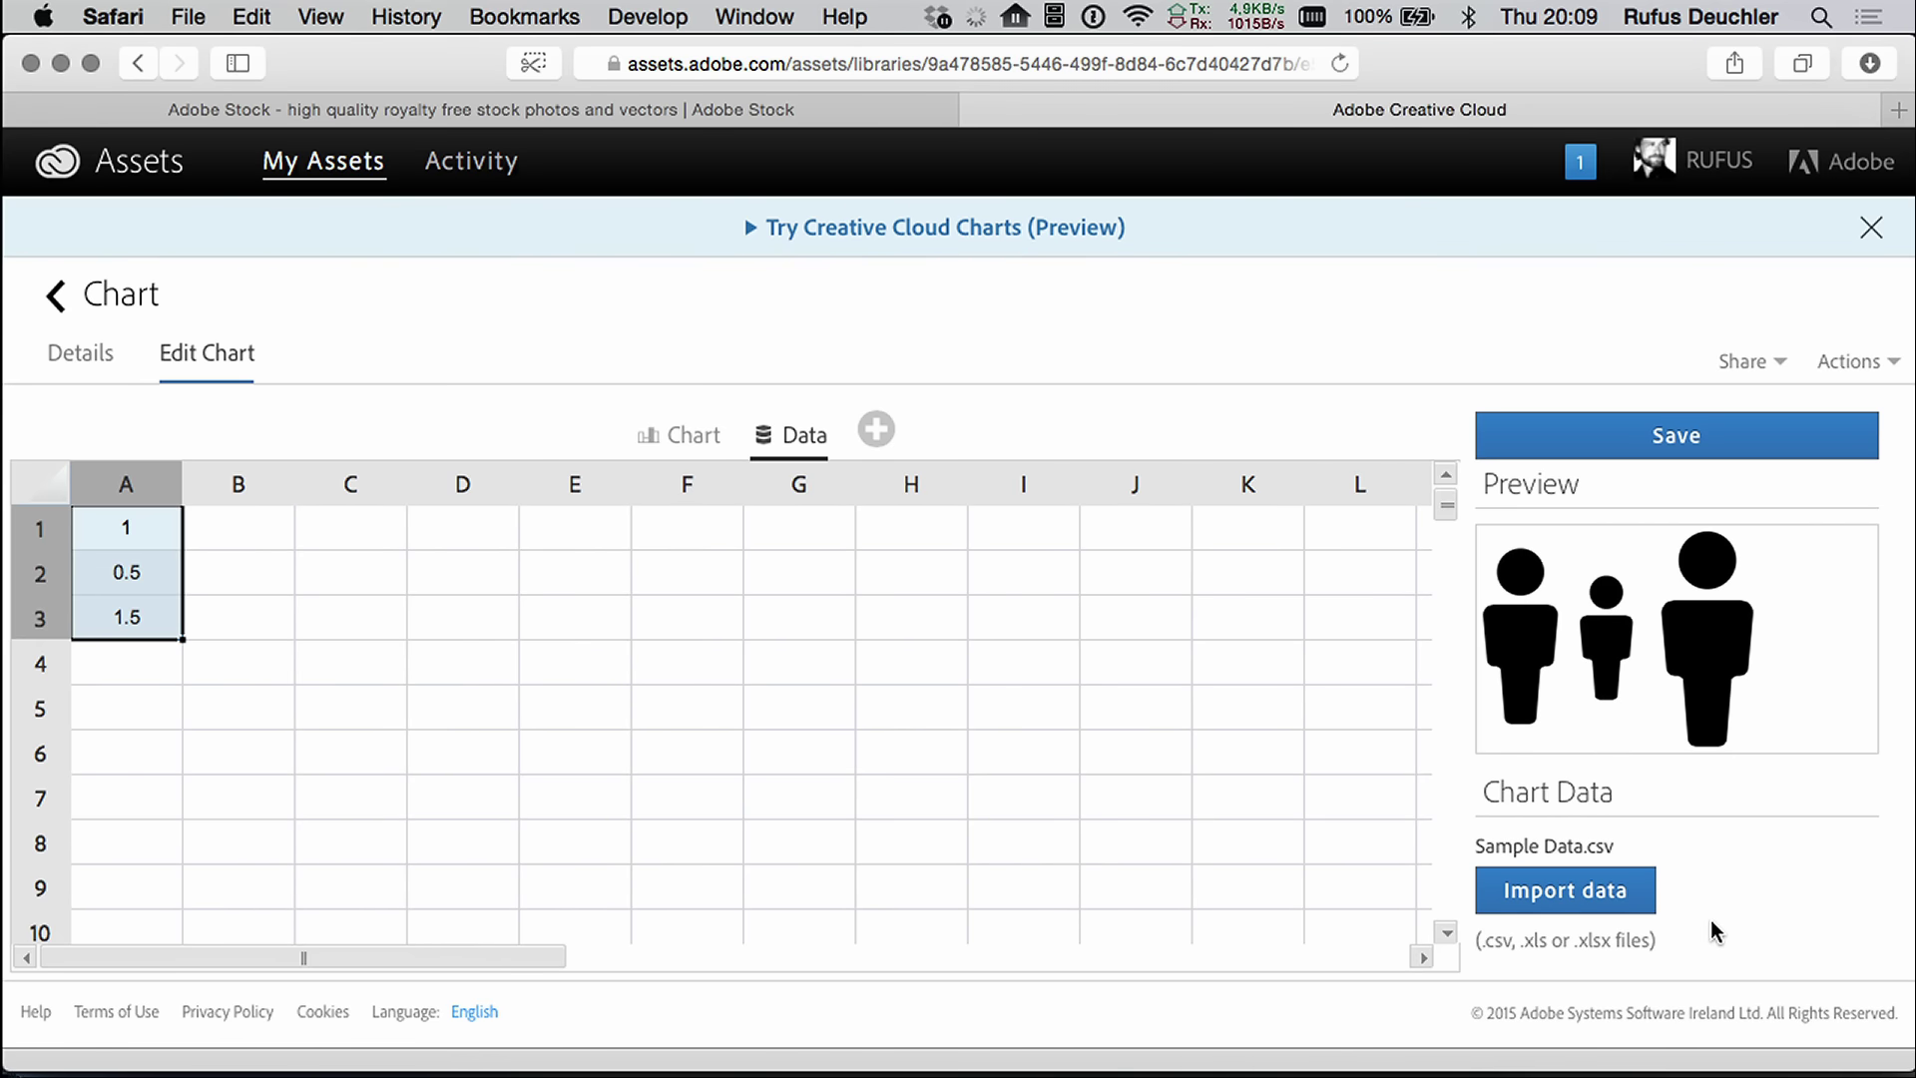
Step: Add a fourth value of 1 in cell A4, apply the data range A1 to A4 to the chart, and save it
click(121, 672)
text(1)
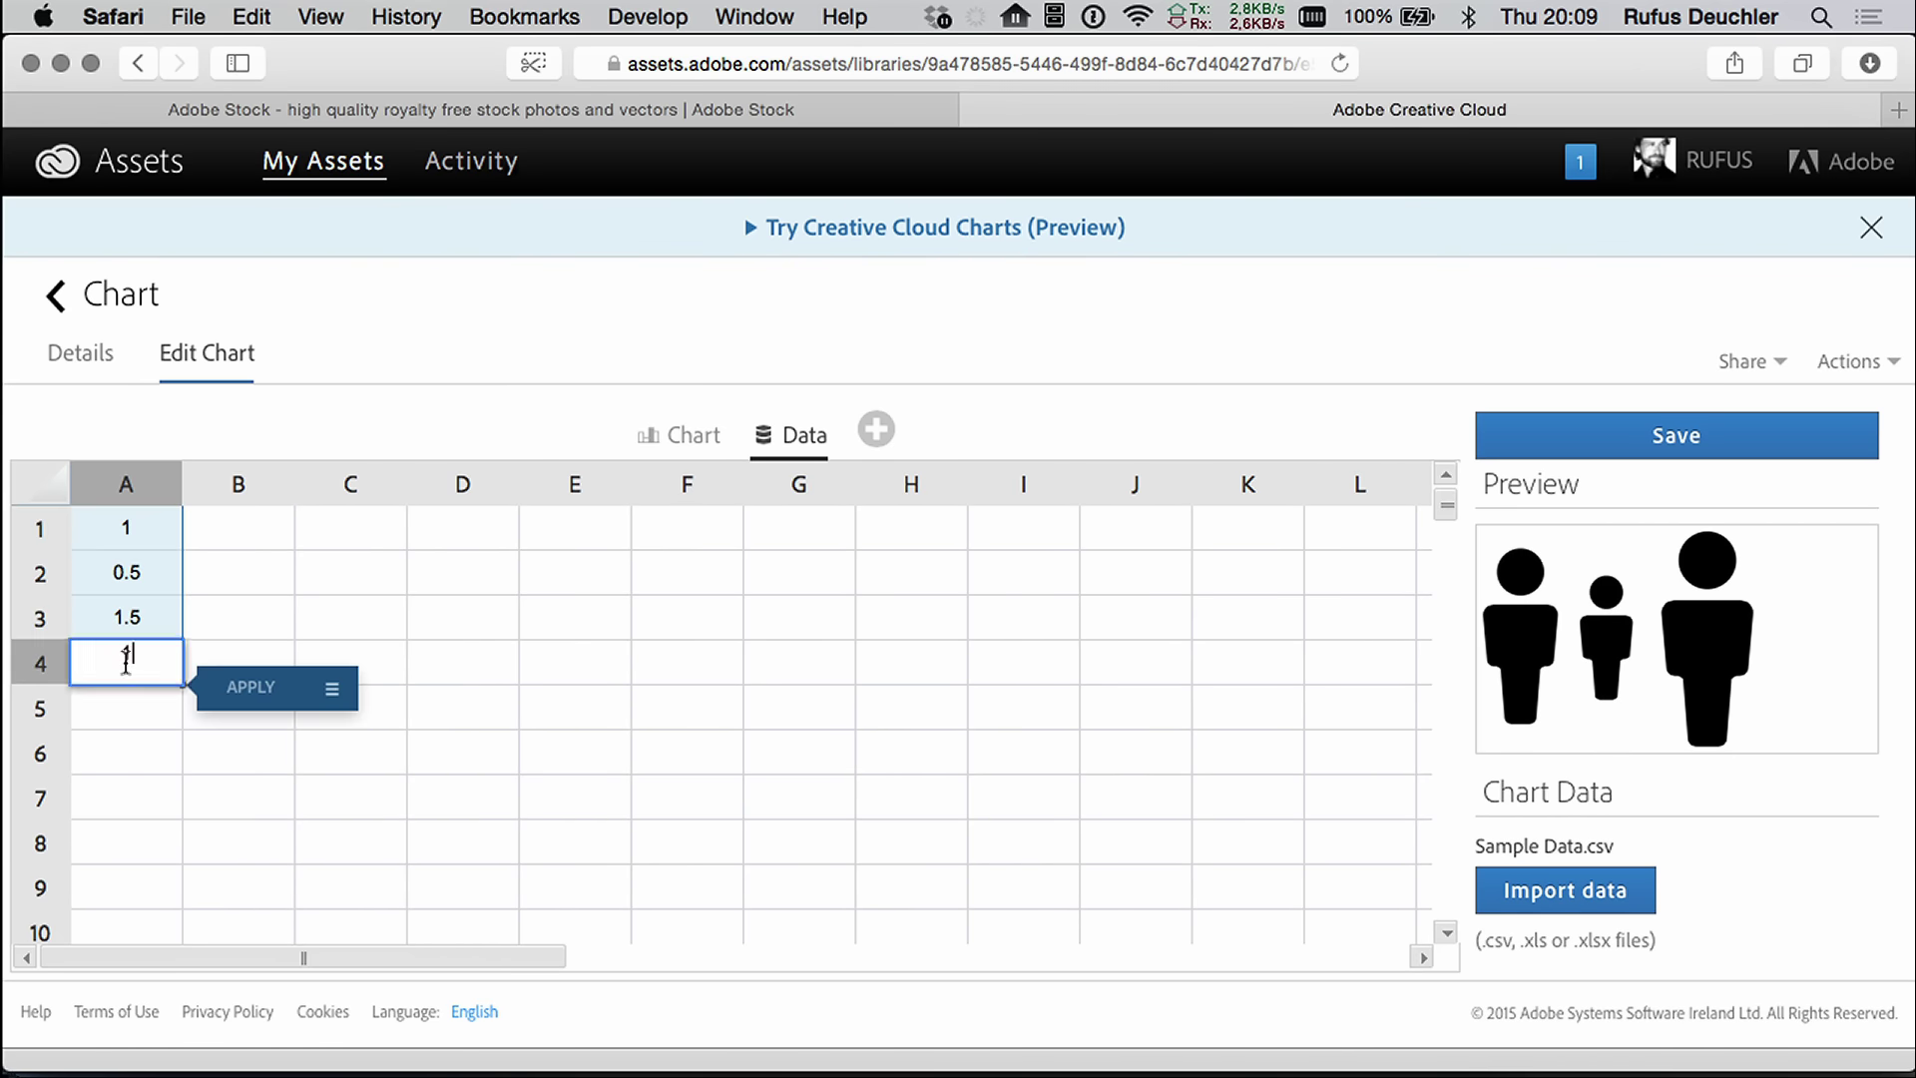
drag(138, 532, 126, 663)
click(249, 688)
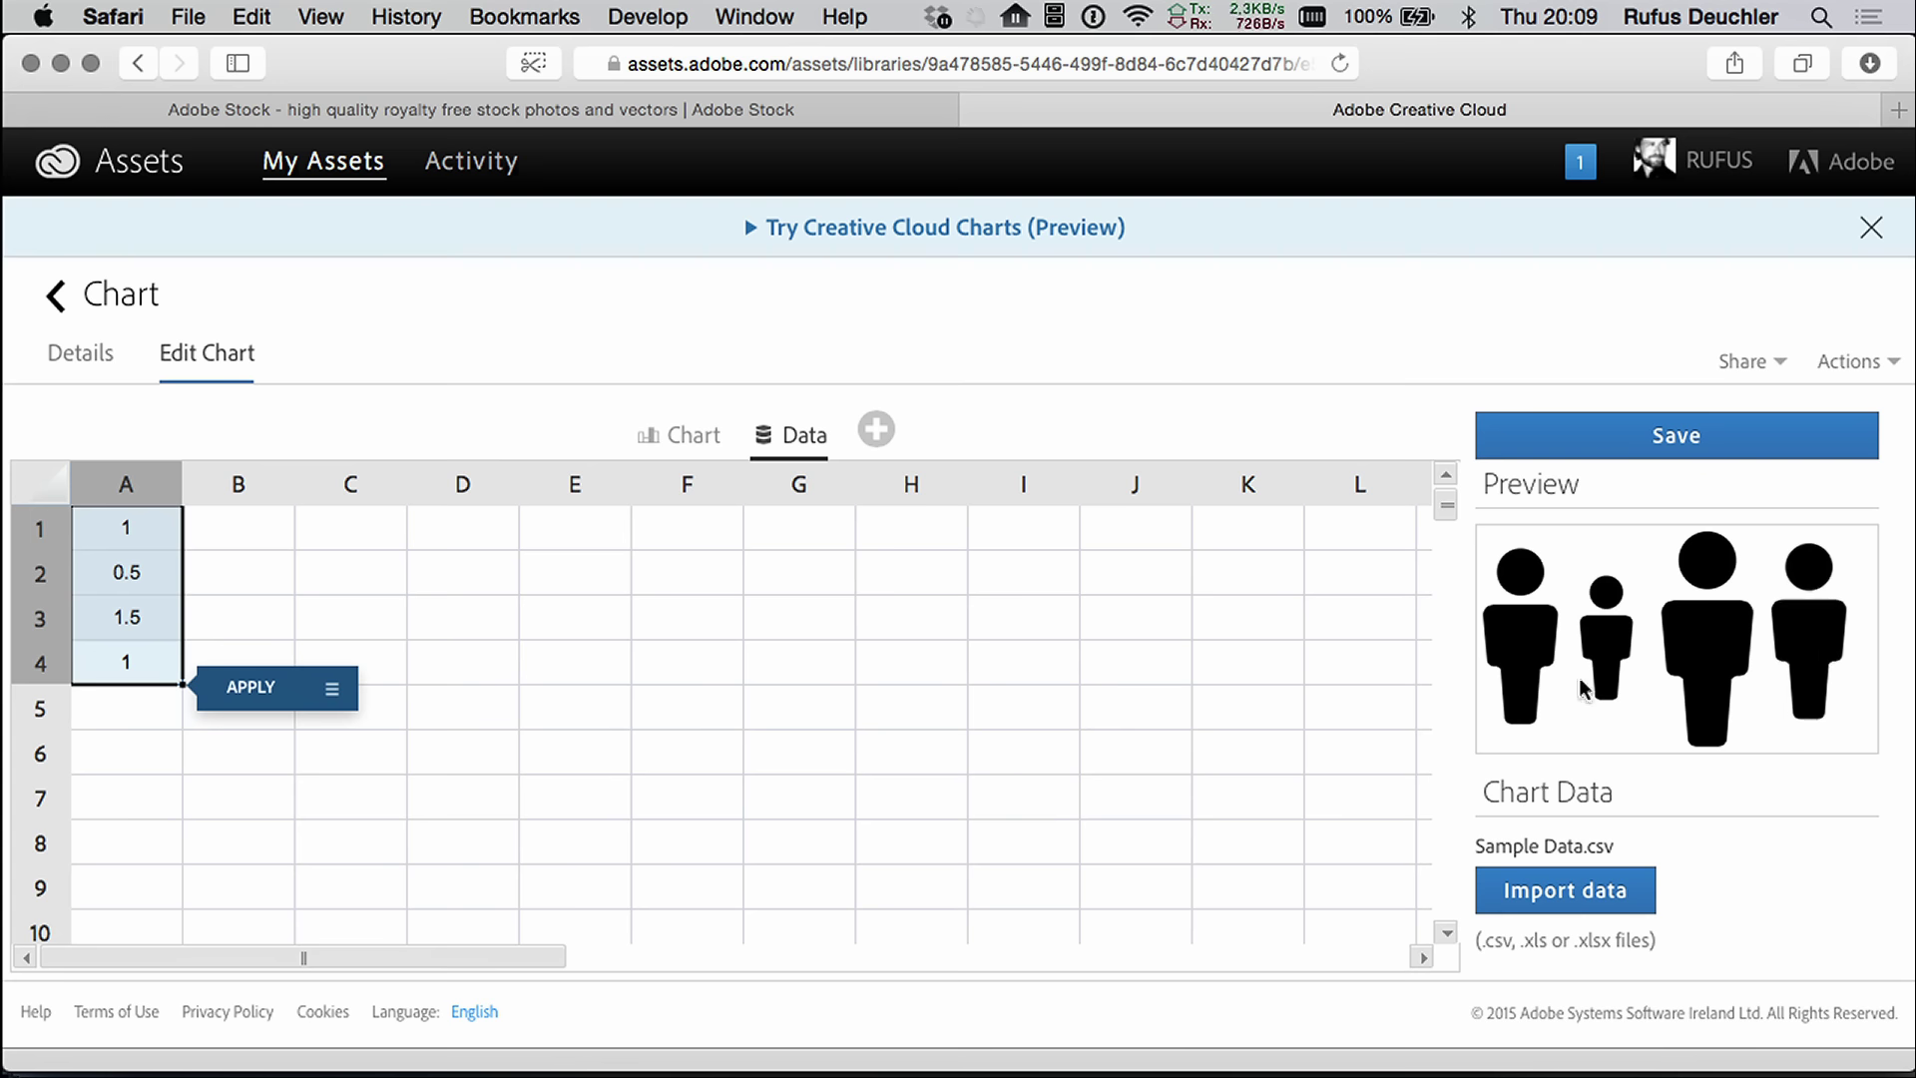
click(1616, 440)
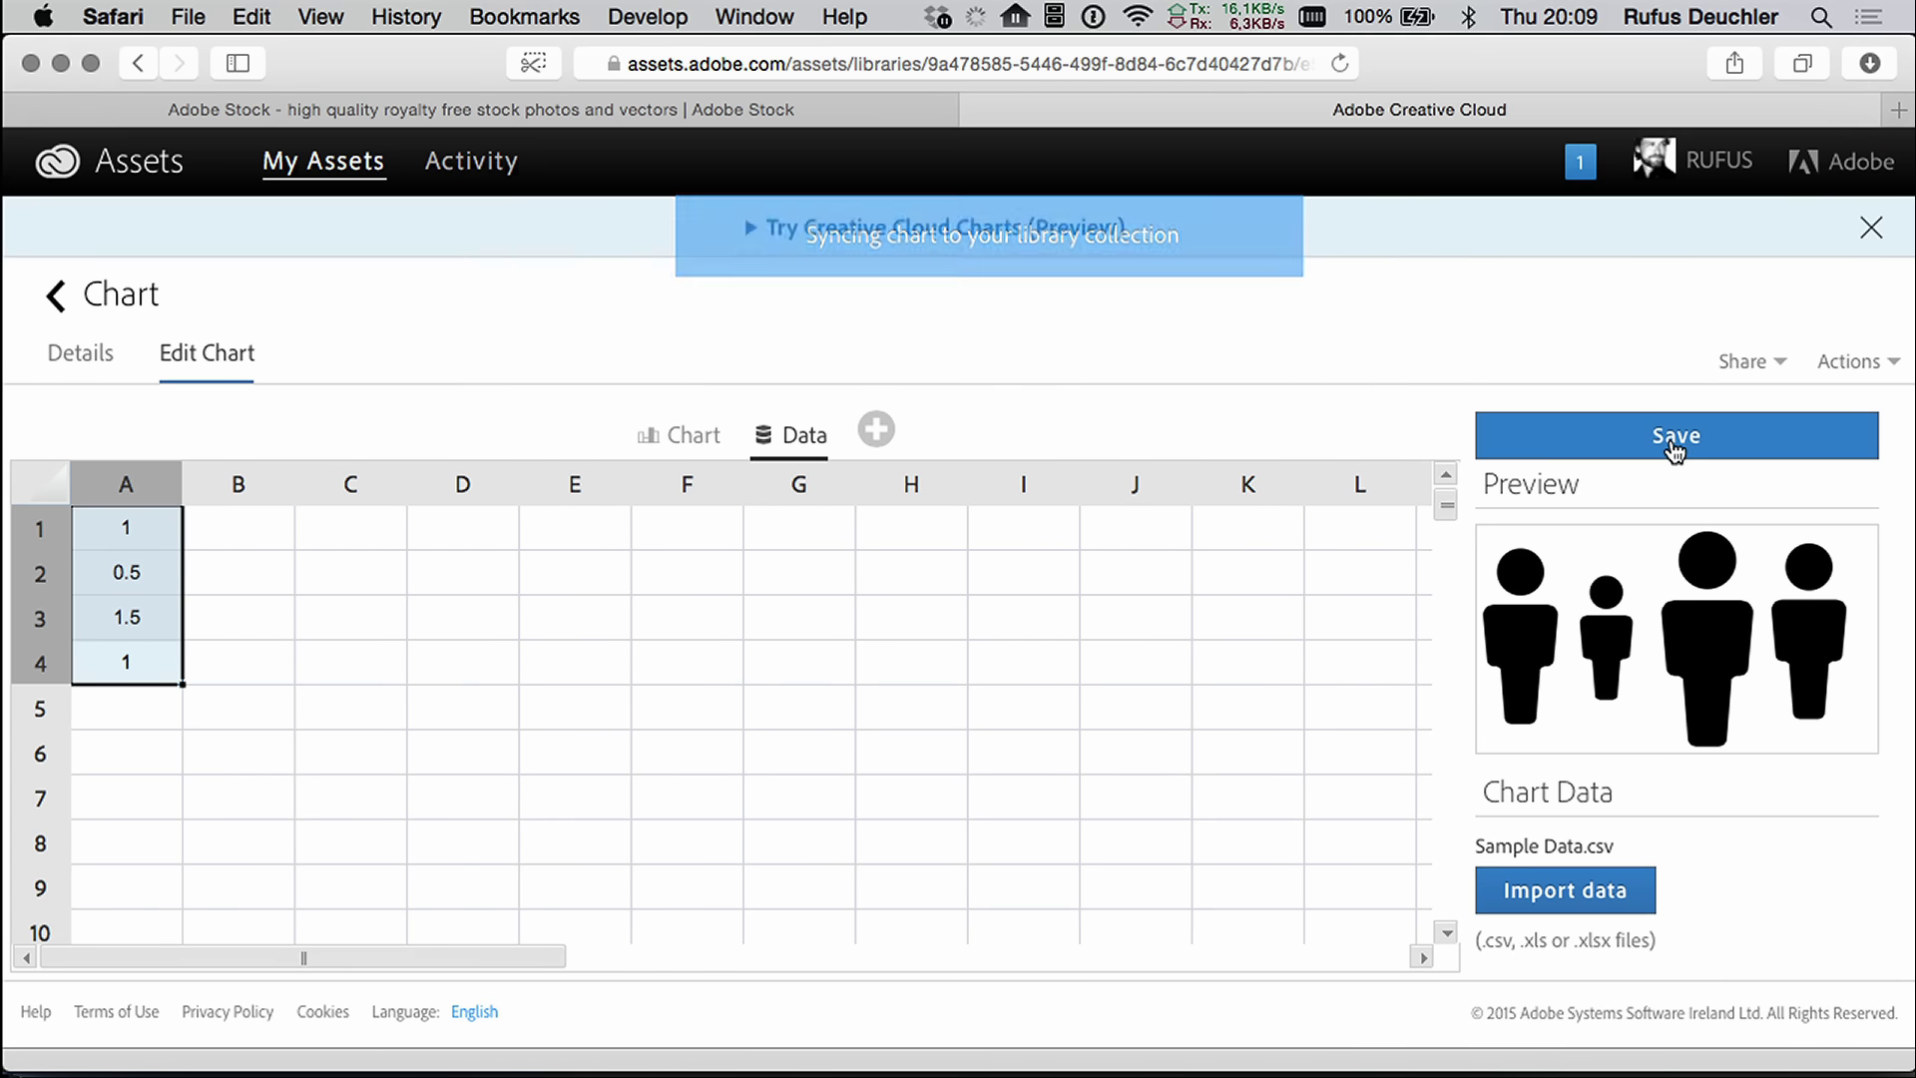
Step: Switch back to Illustrator CC 2015 and move the updated people chart slightly up and to the left on the artboard
key(super+Tab)
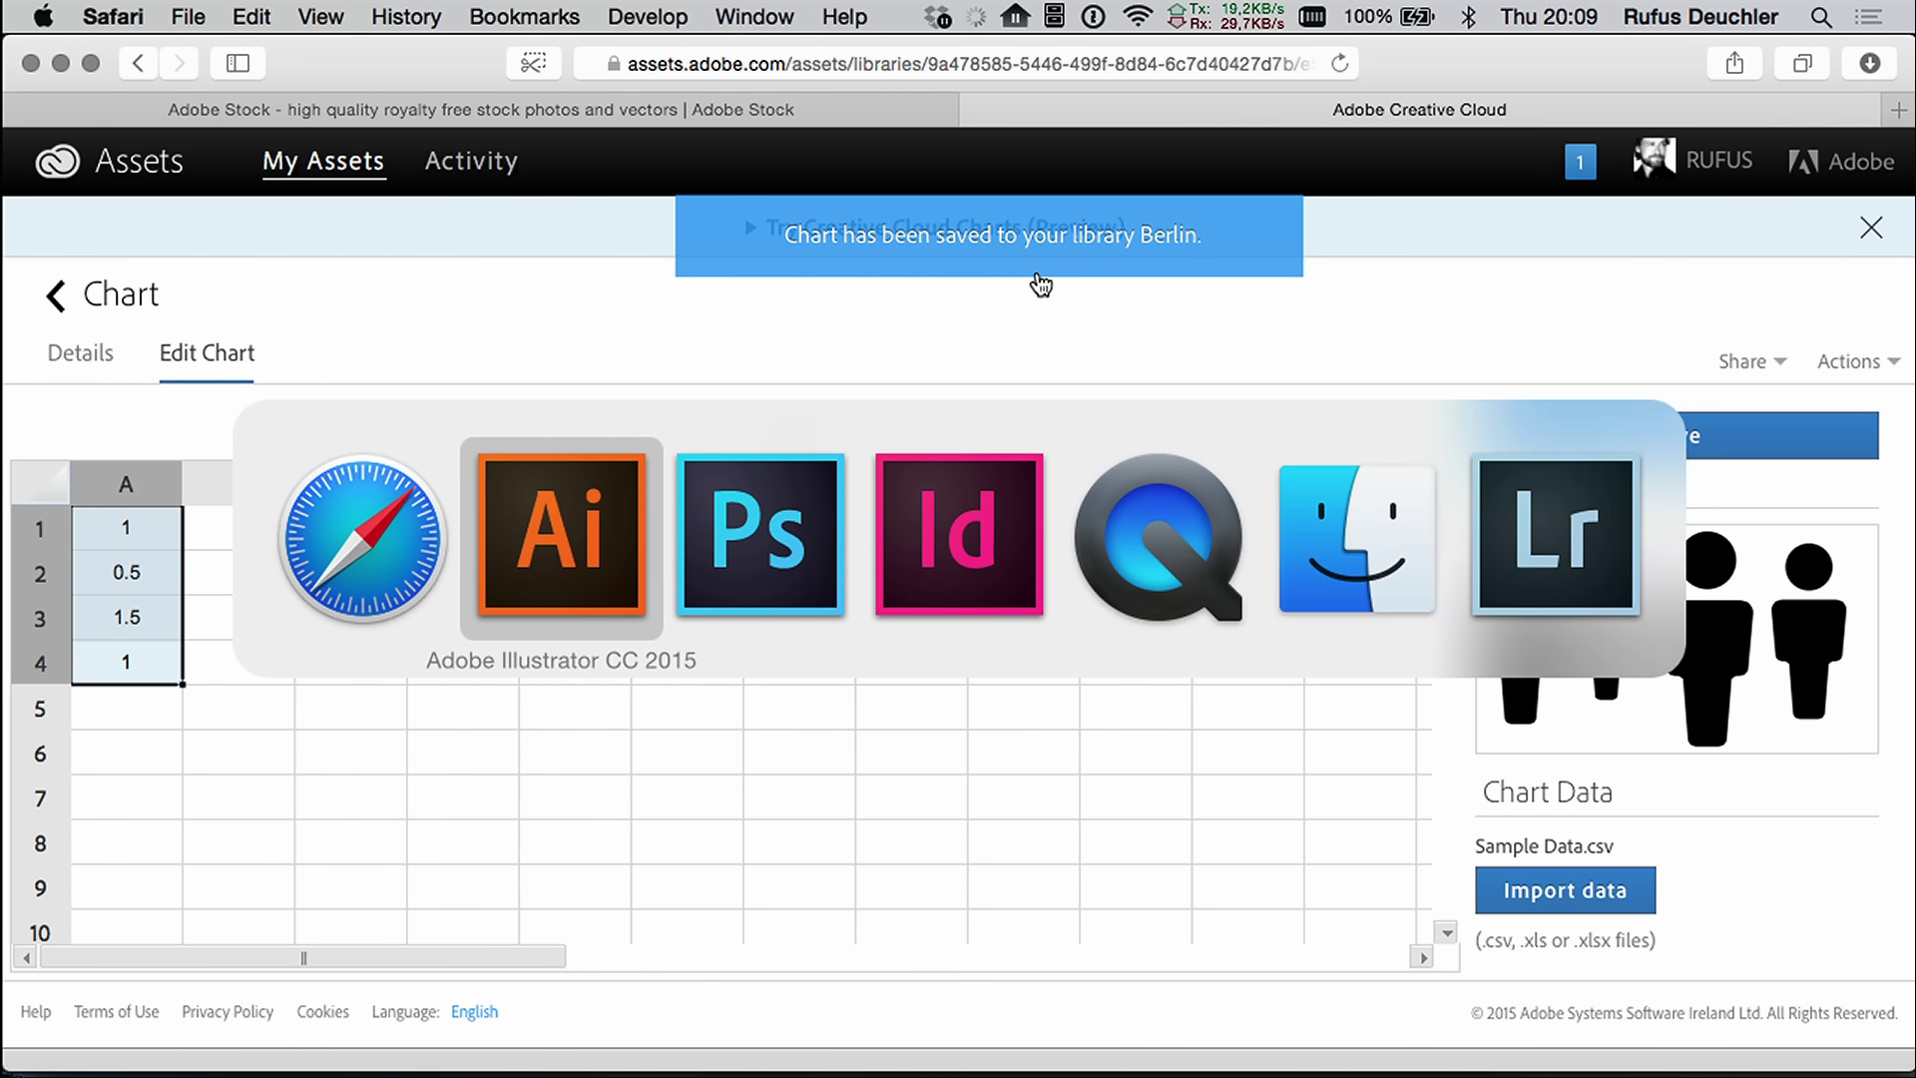
click(534, 573)
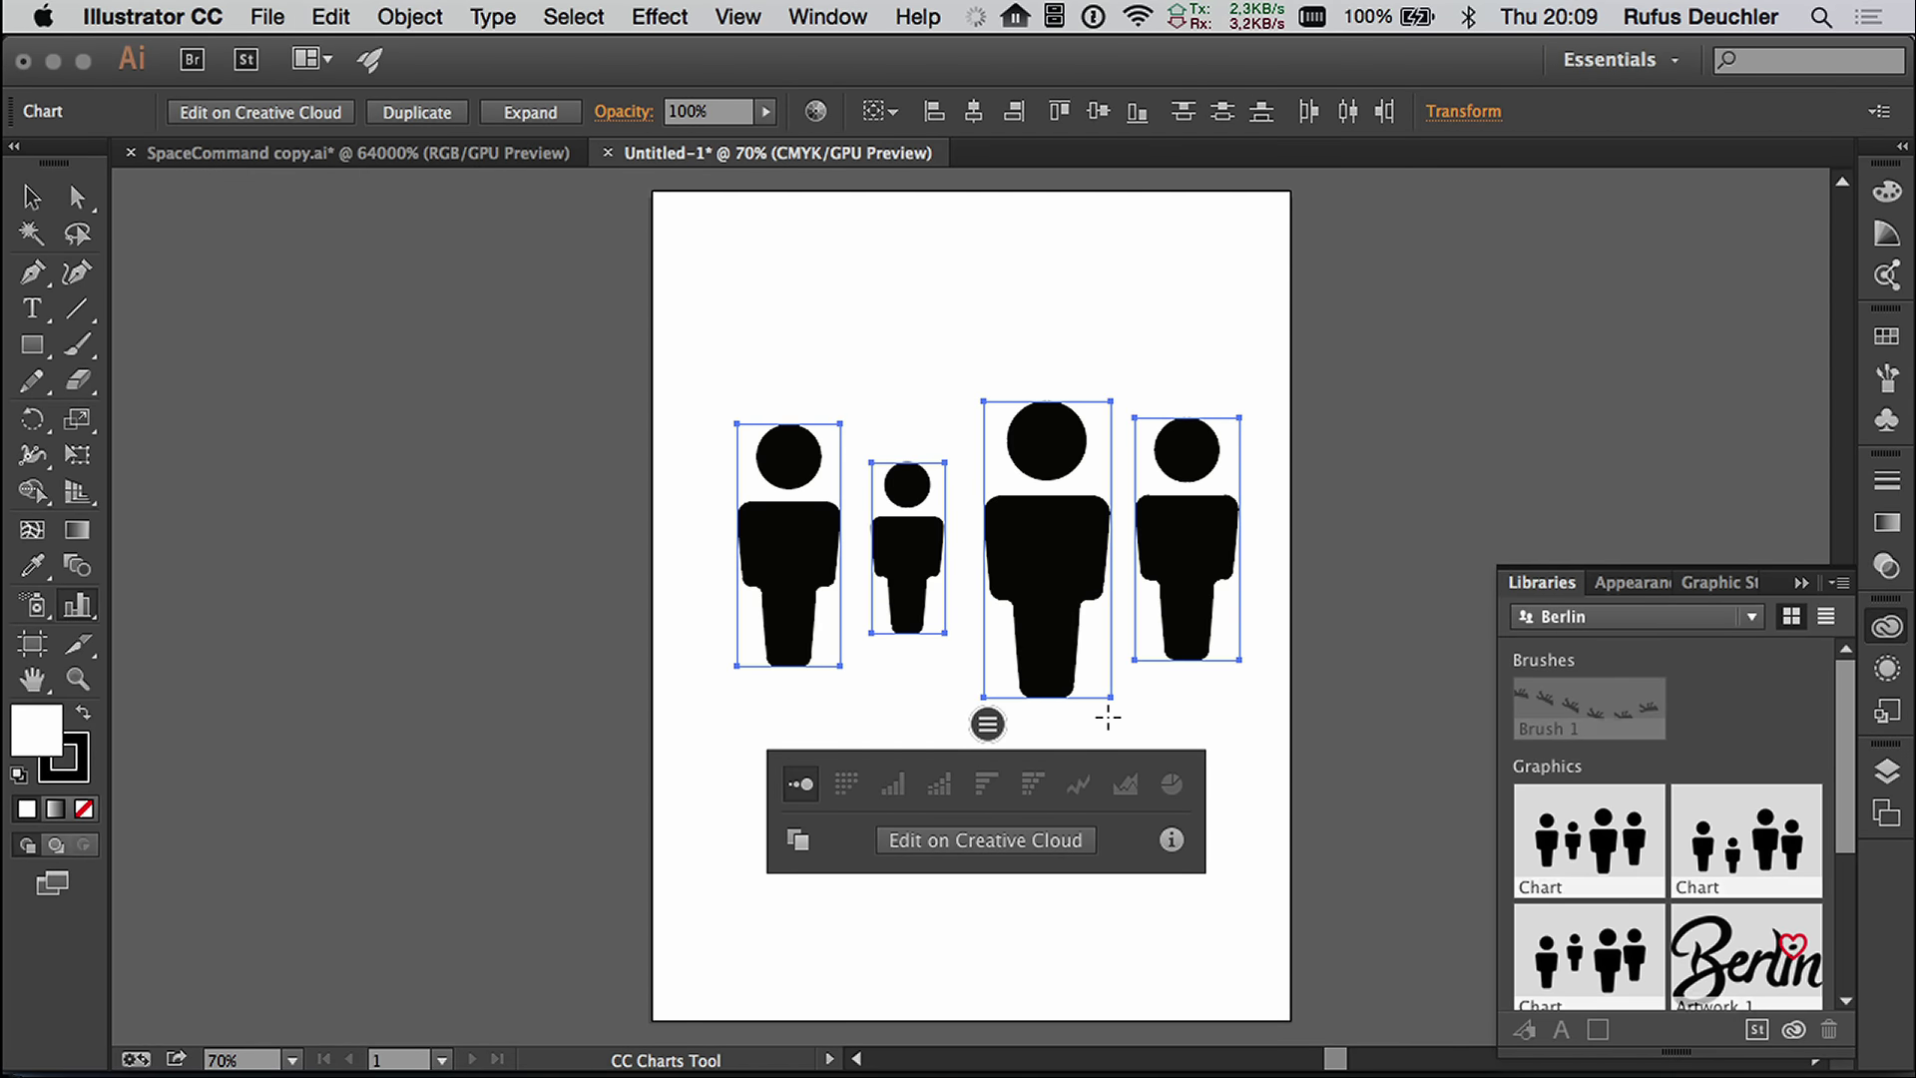
key(v)
click(361, 454)
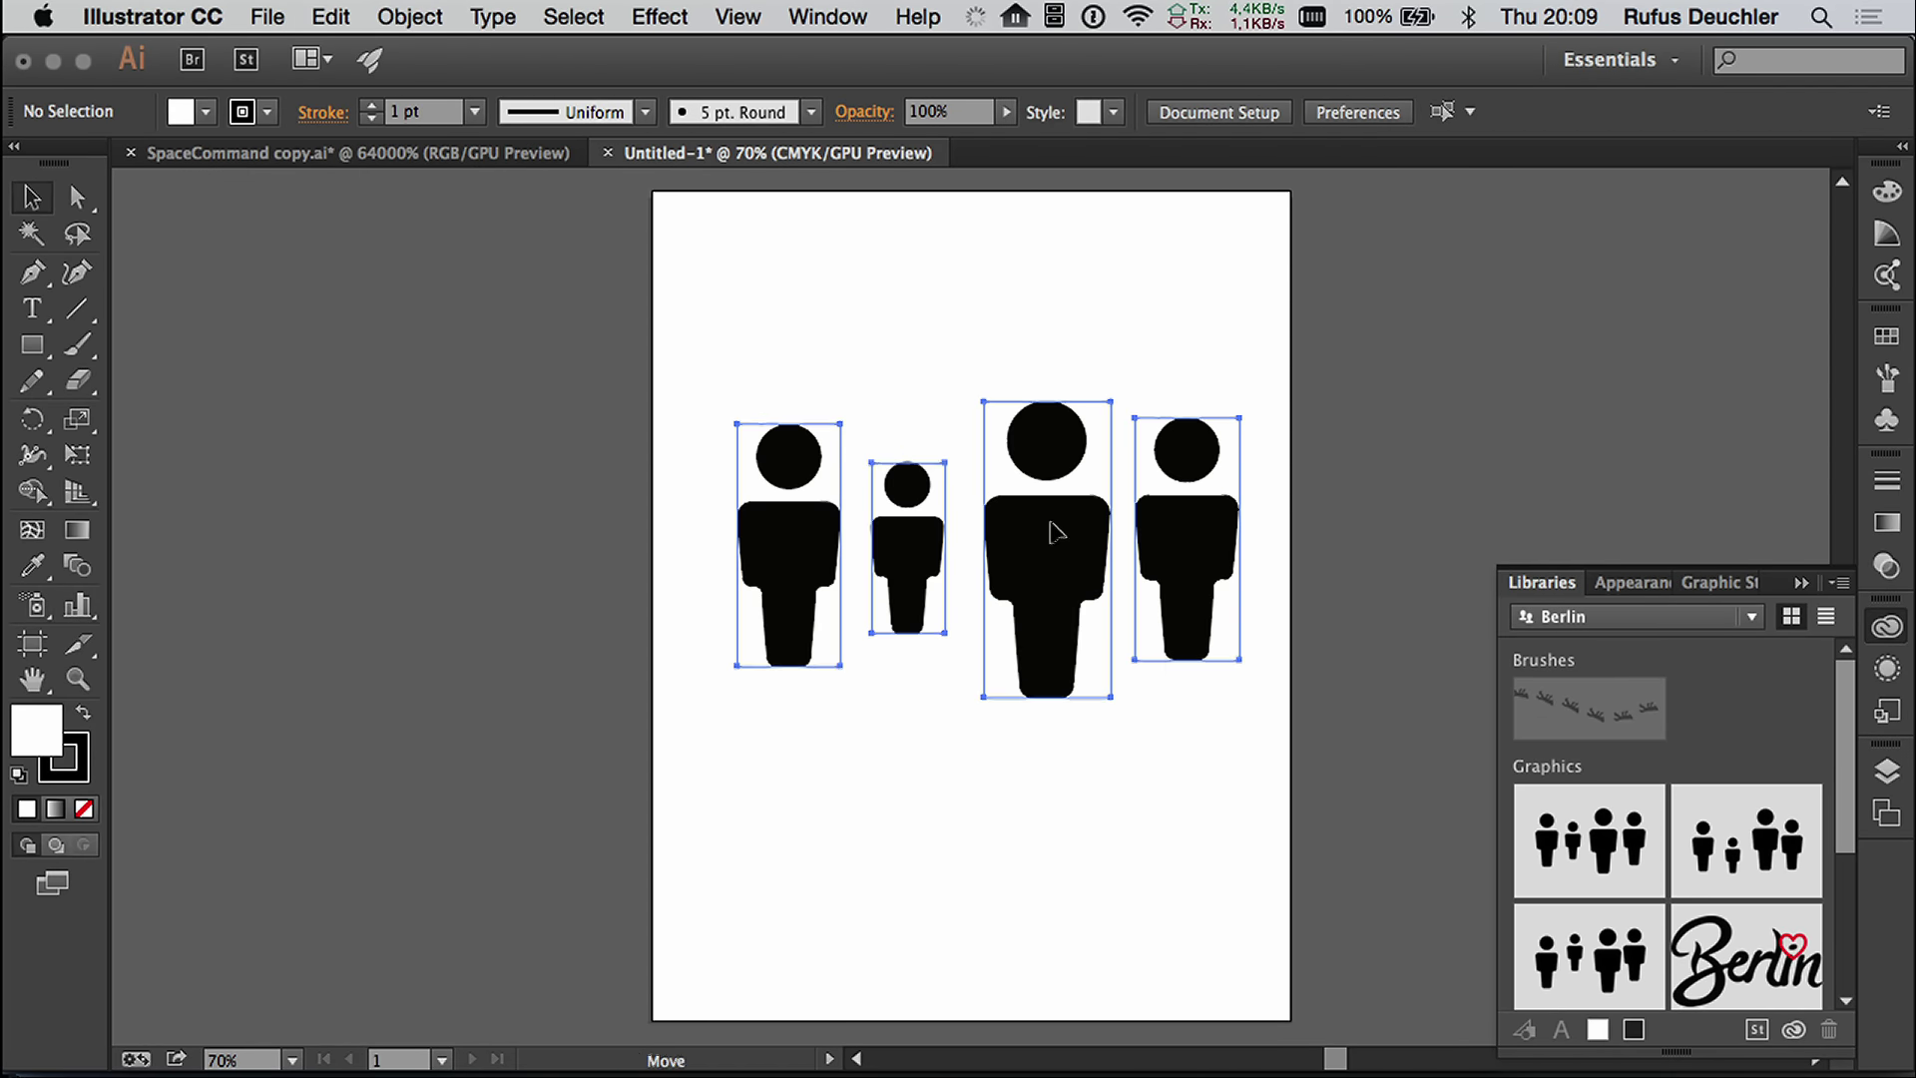
drag(1056, 531, 1038, 520)
Step: Bring in the man holding a cocktail from the Tiki symbol library and use it for the chart's figures
click(1890, 421)
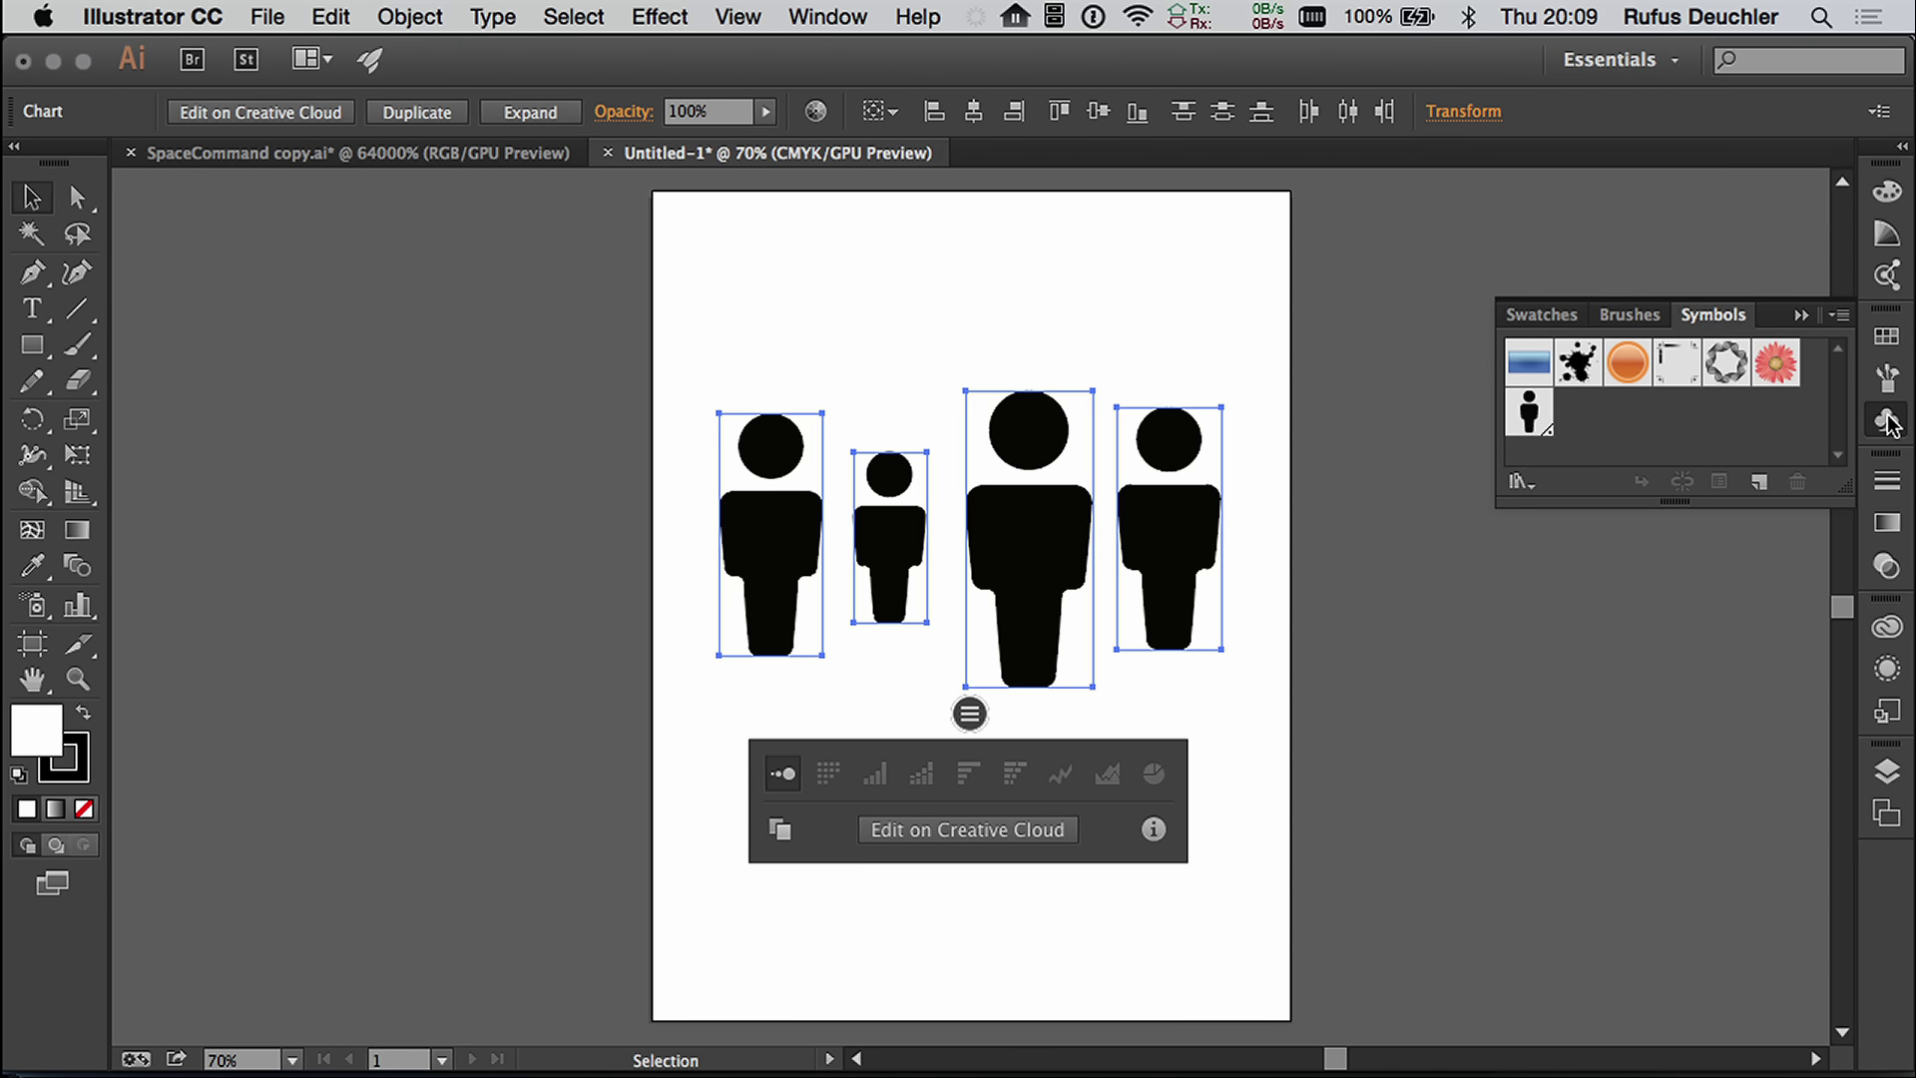
click(1520, 482)
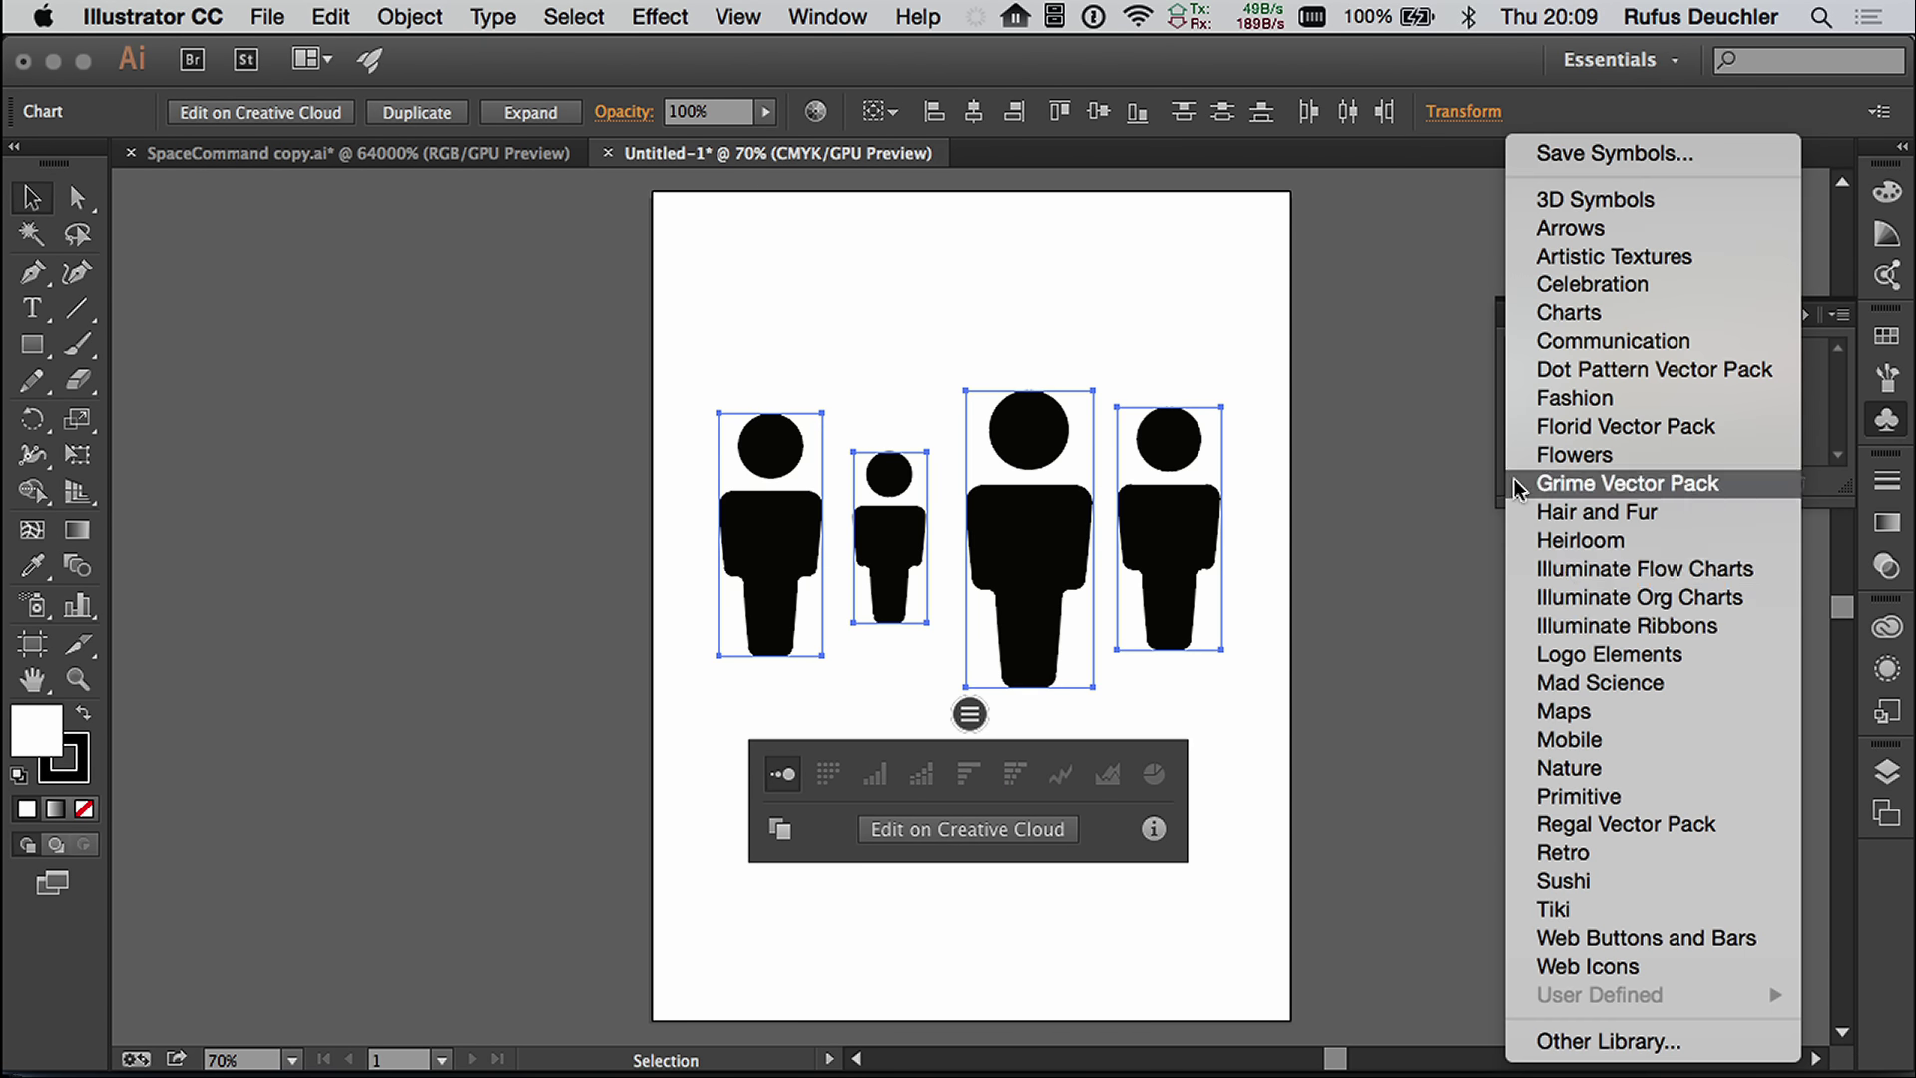
click(1597, 908)
mouse_move(1060, 599)
mouse_down()
mouse_move(1292, 522)
mouse_move(1266, 262)
mouse_move(1266, 311)
mouse_move(1176, 299)
mouse_move(1208, 314)
mouse_move(1172, 419)
mouse_move(1097, 499)
mouse_move(1064, 577)
mouse_up()
click(793, 484)
click(1065, 849)
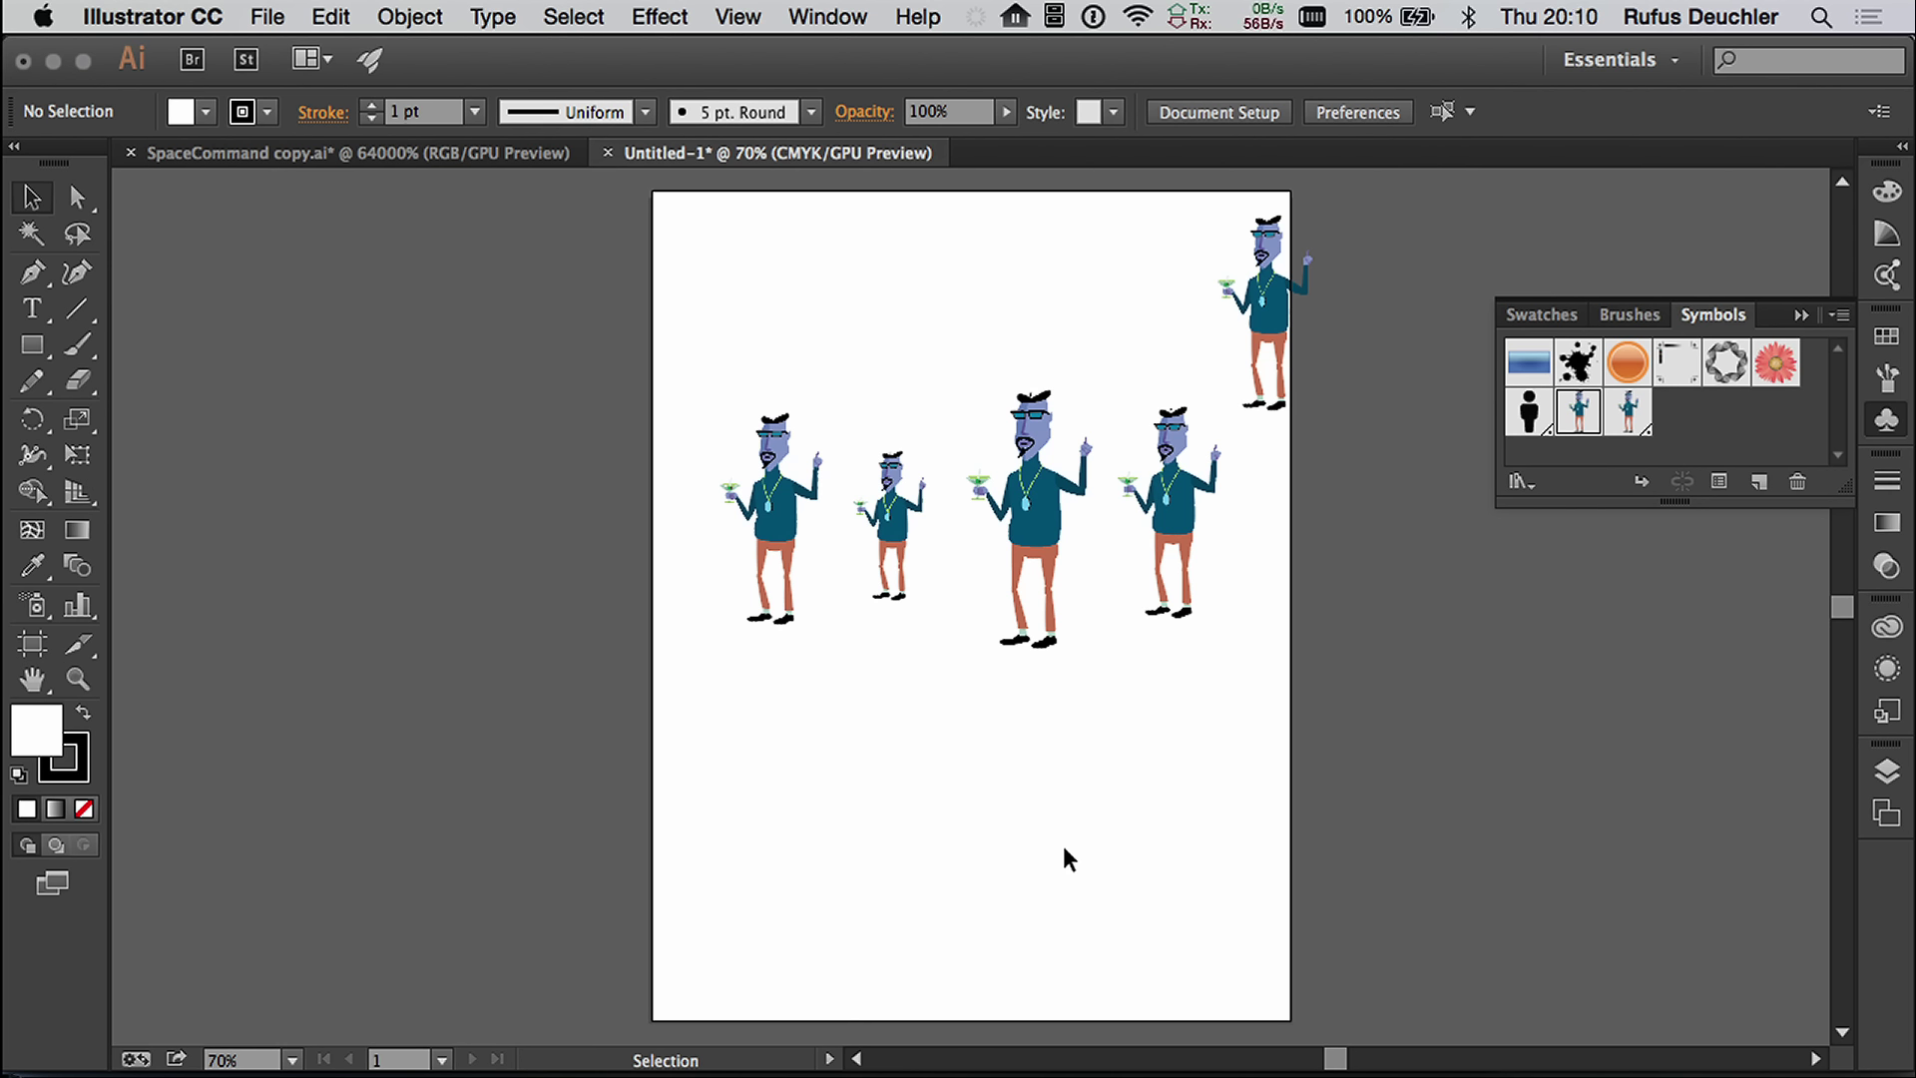
click(142, 10)
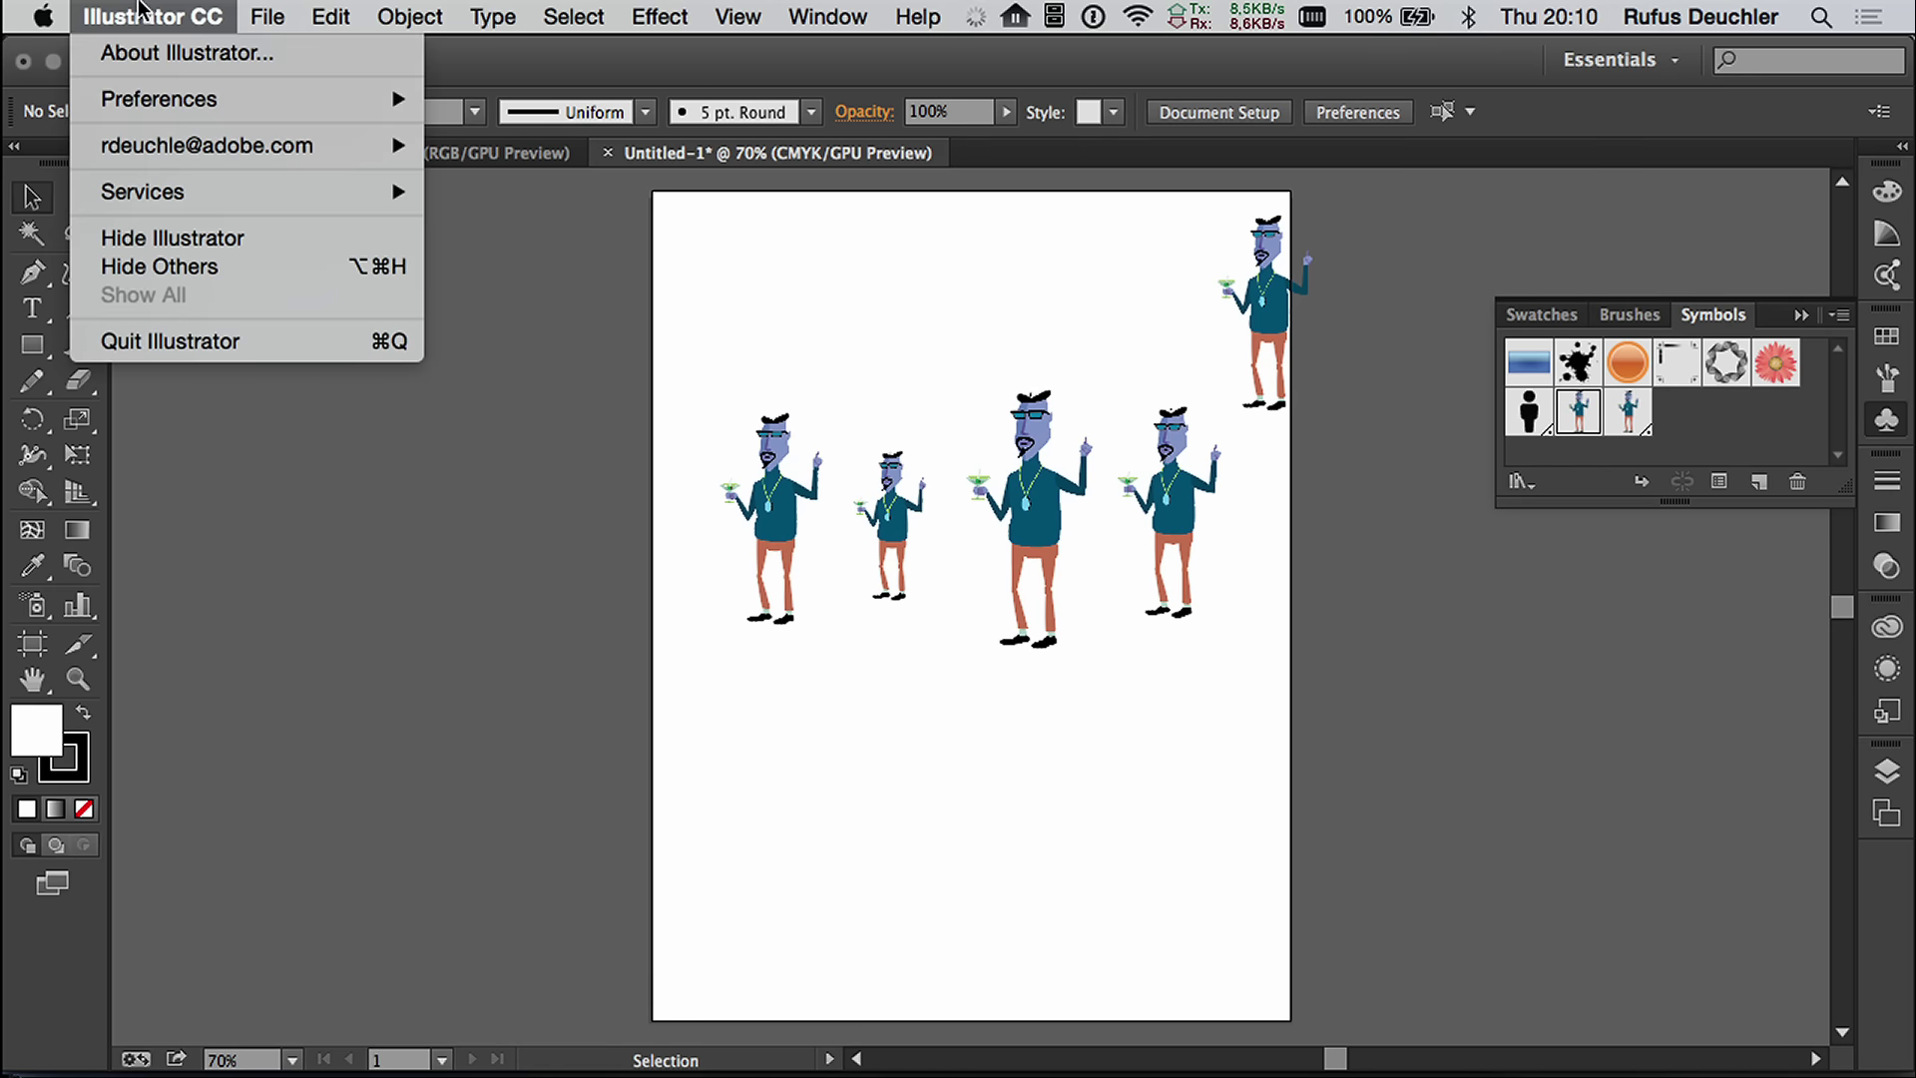
mouse_move(261, 12)
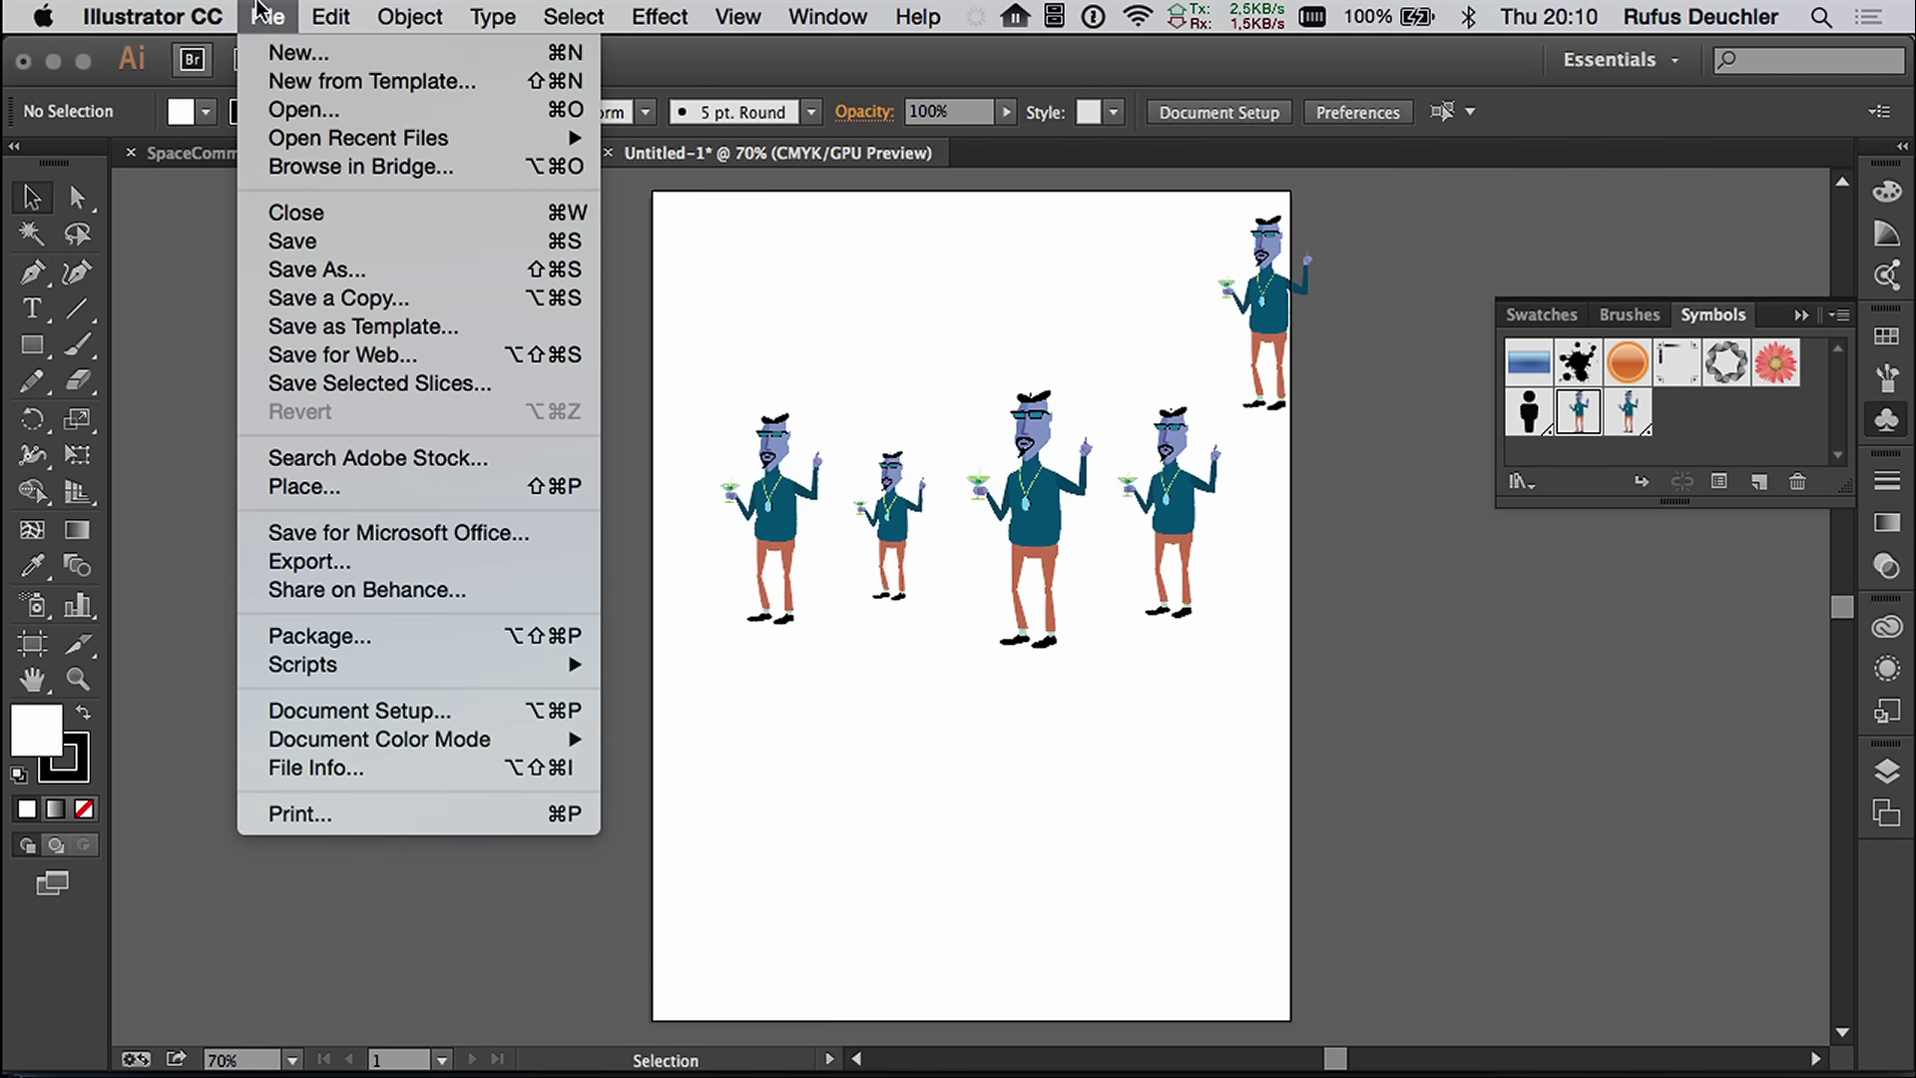
click(184, 629)
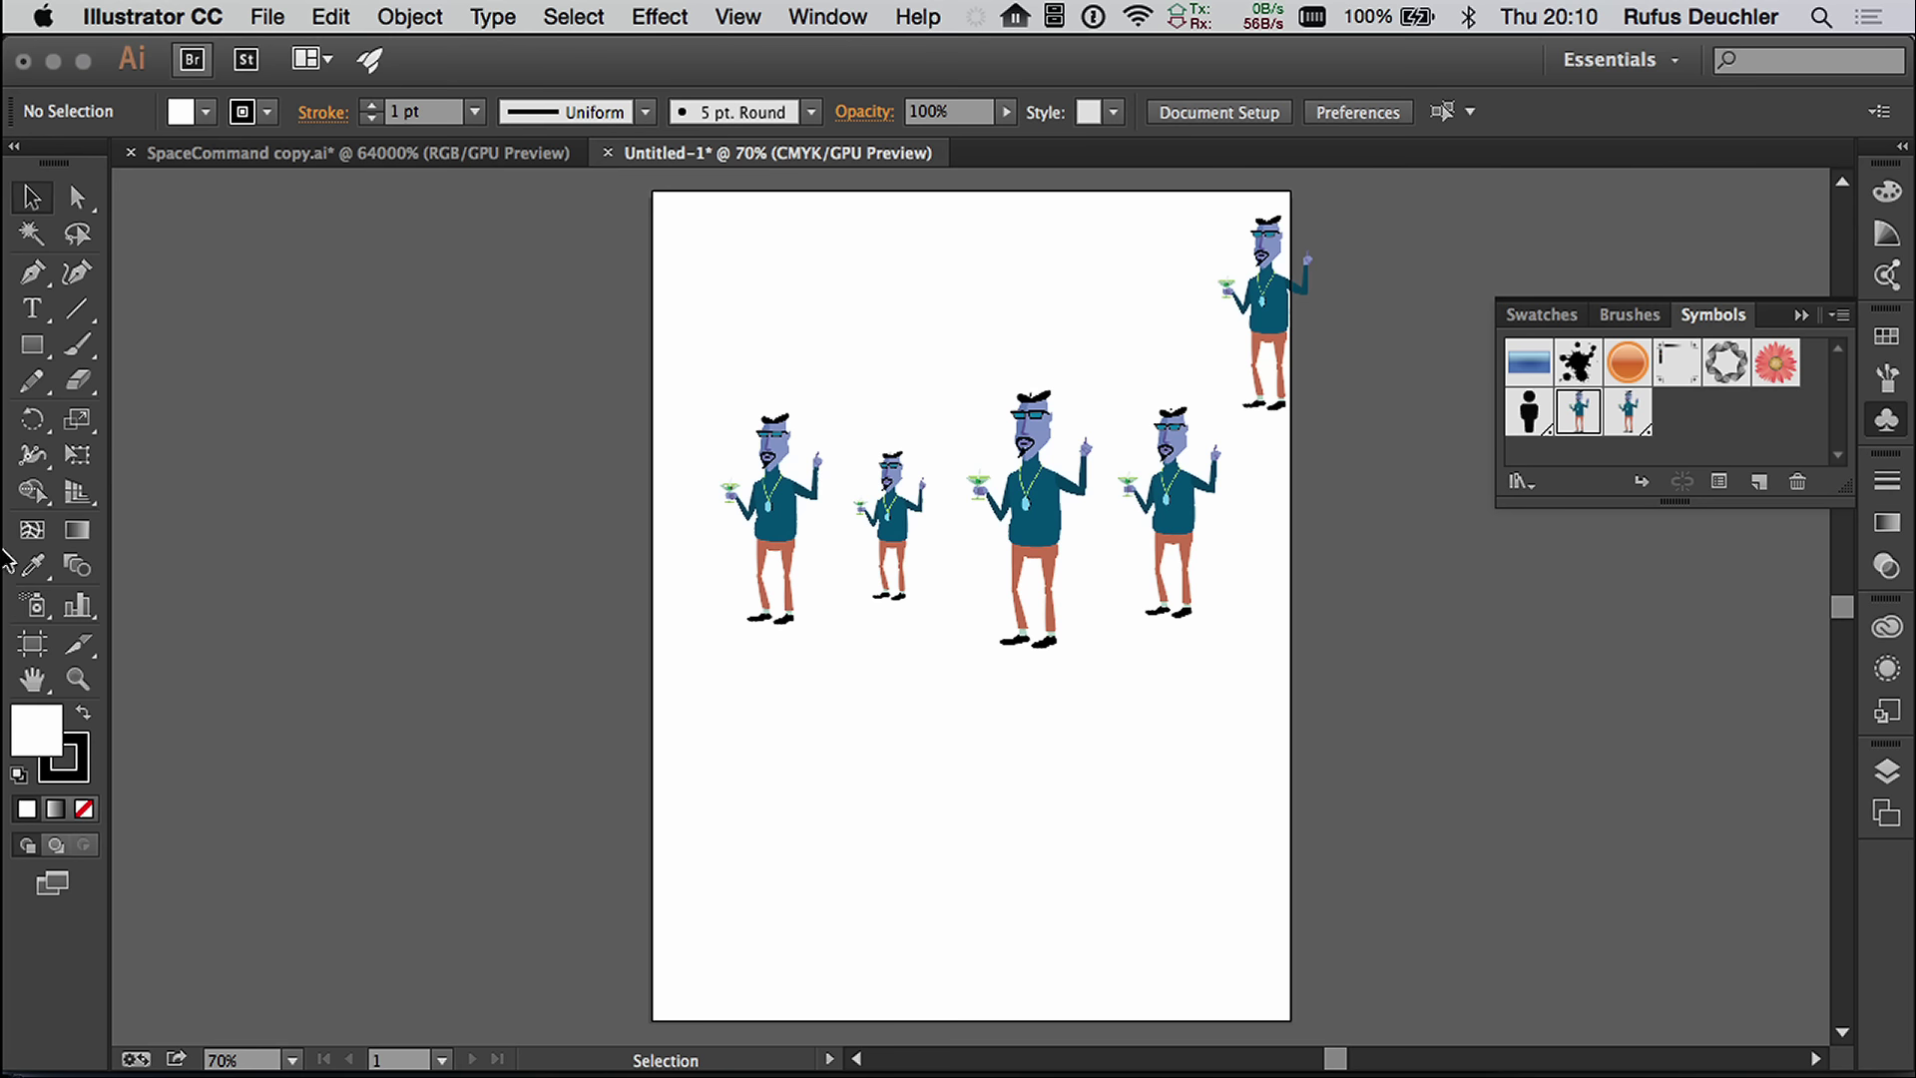
Step: Switch to InDesign, bring up the FIveDaysFromNowhere_Publish.indd document, and collapse the CC Libraries panel
key(super+Tab)
click(1011, 518)
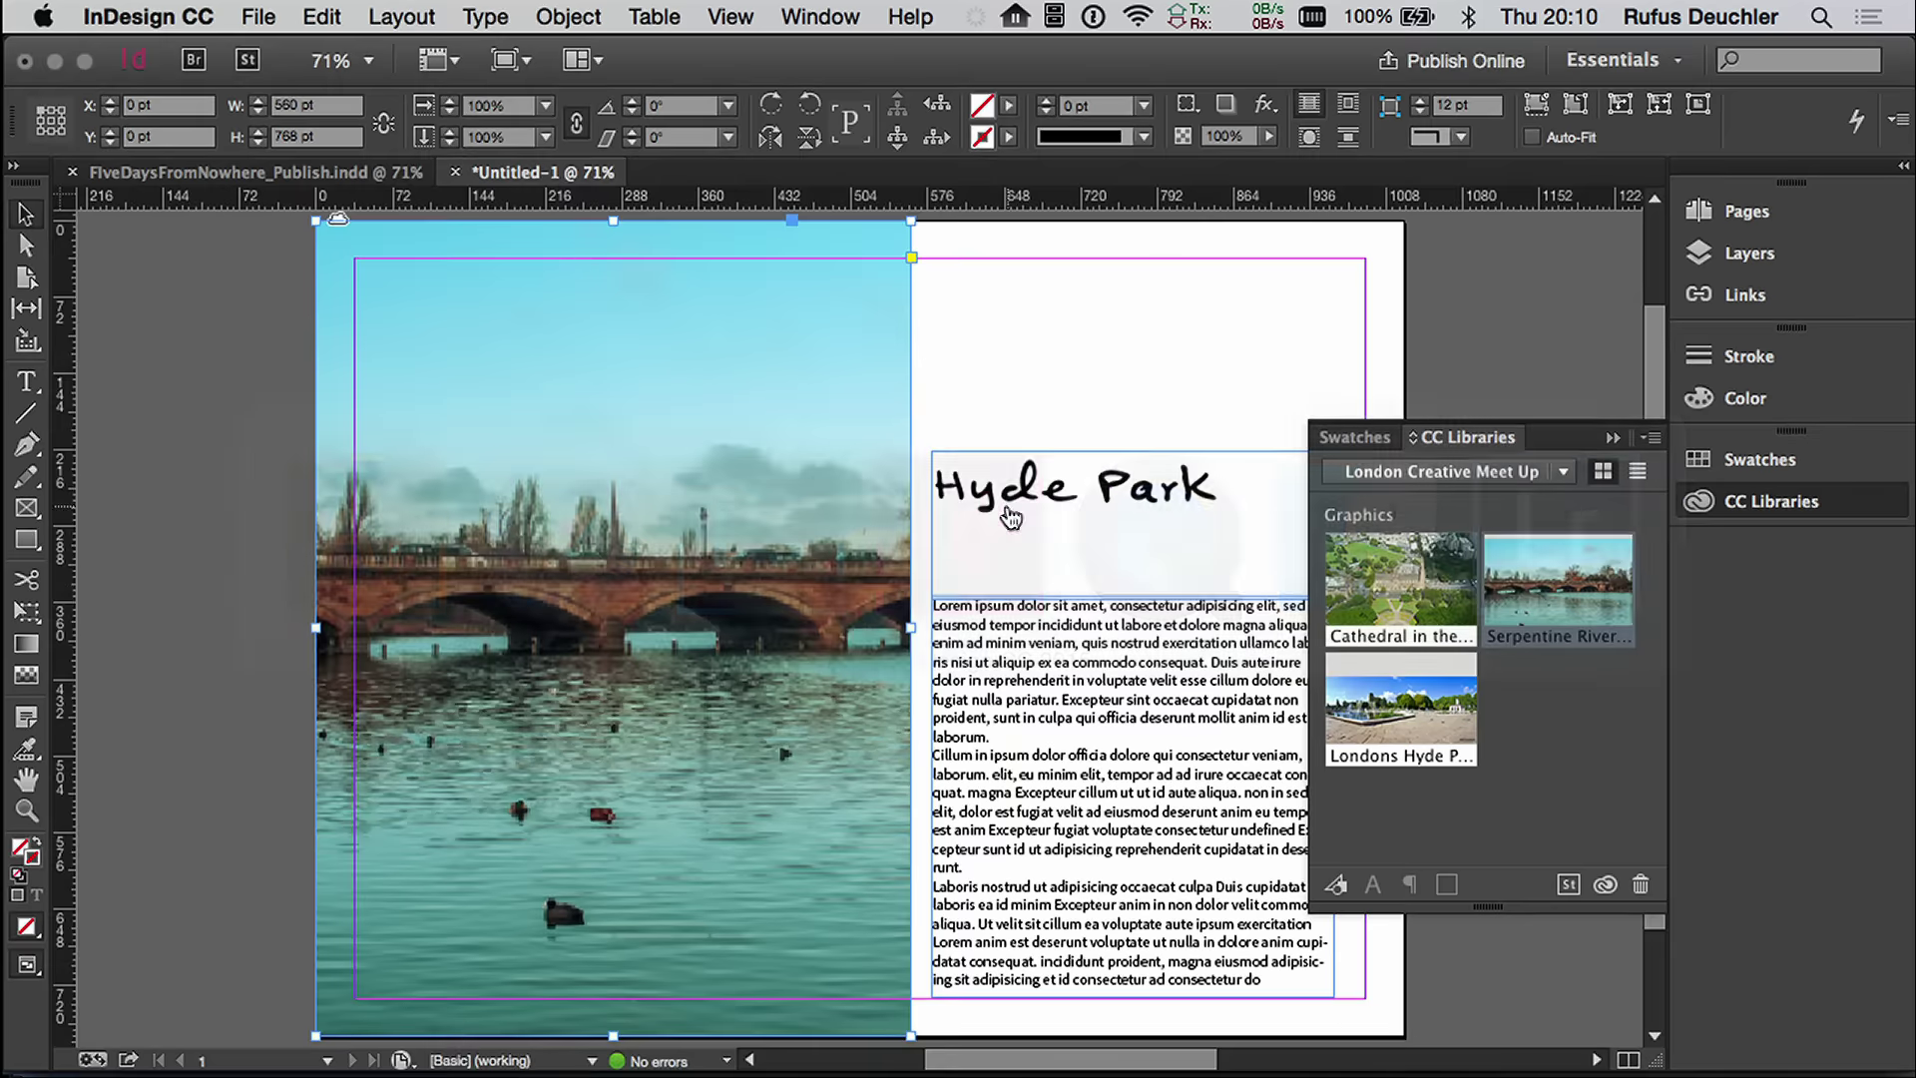
click(296, 173)
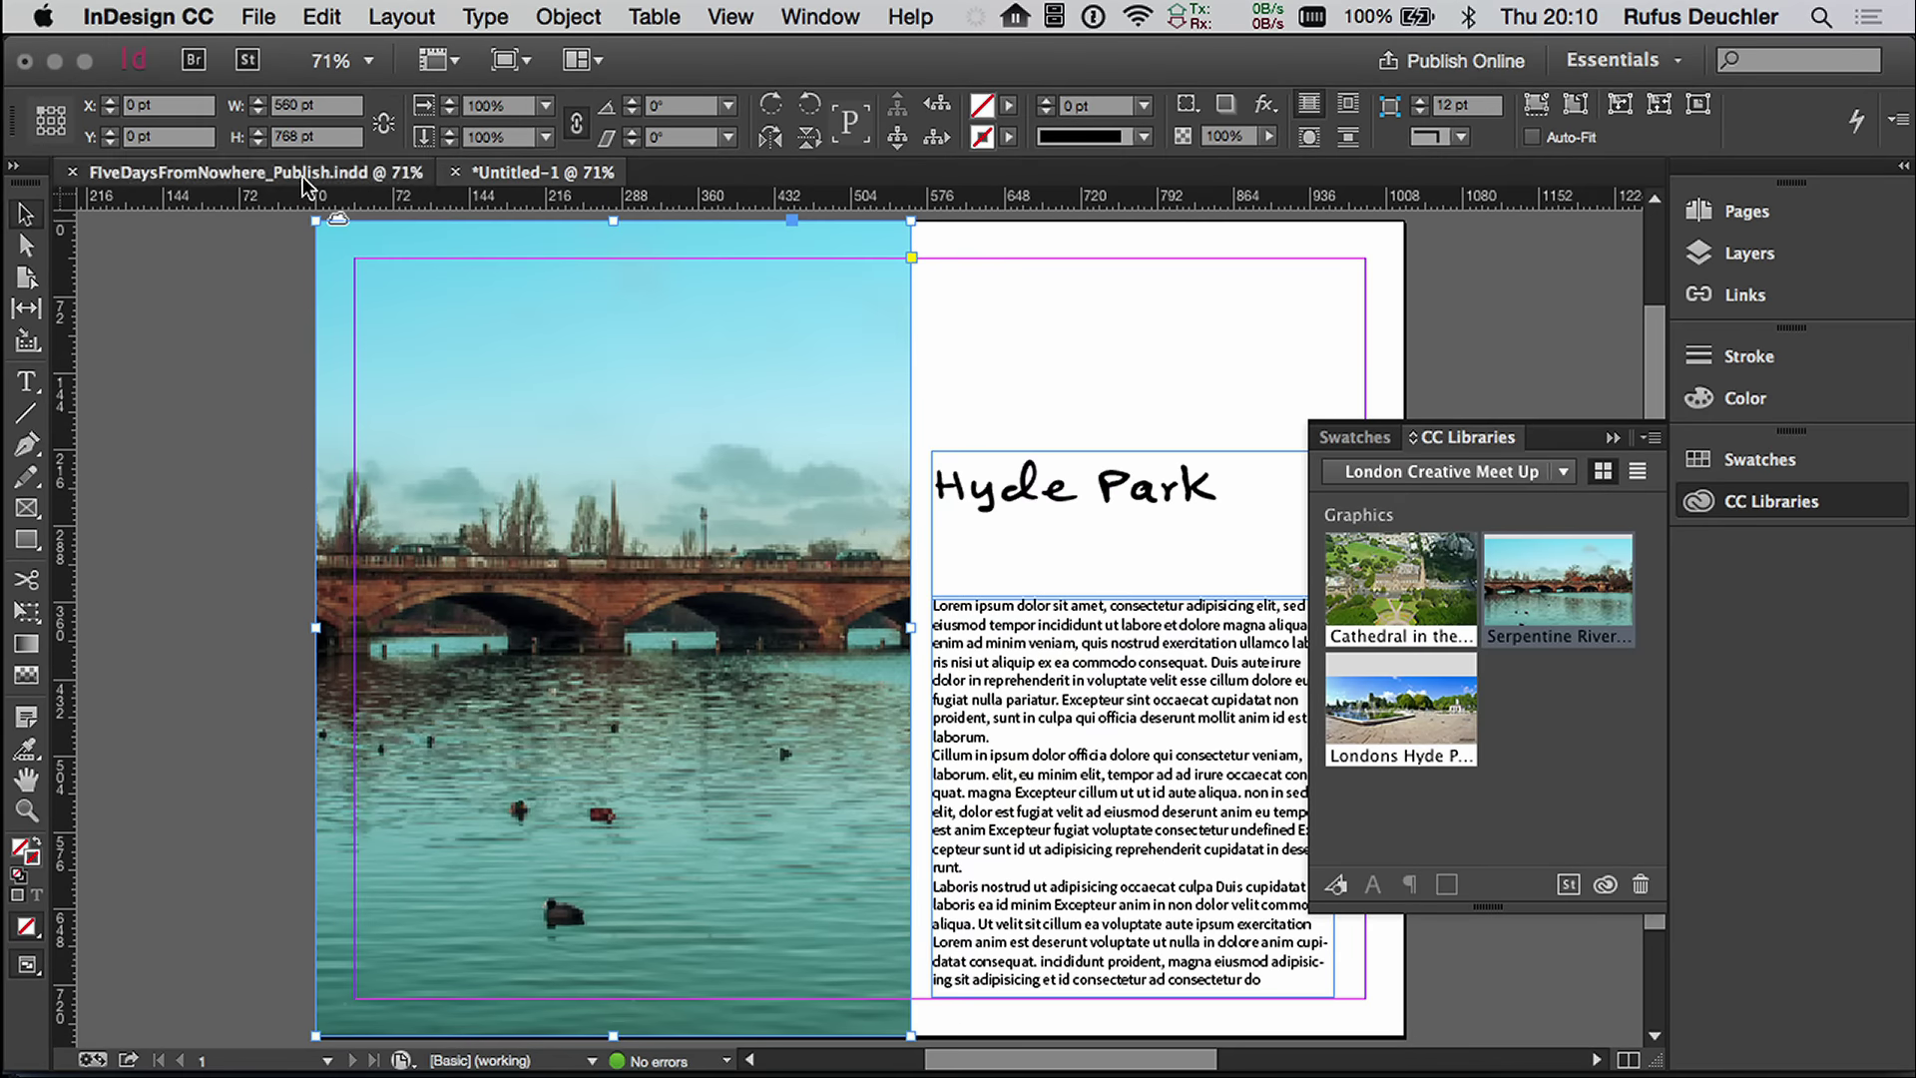
click(1613, 439)
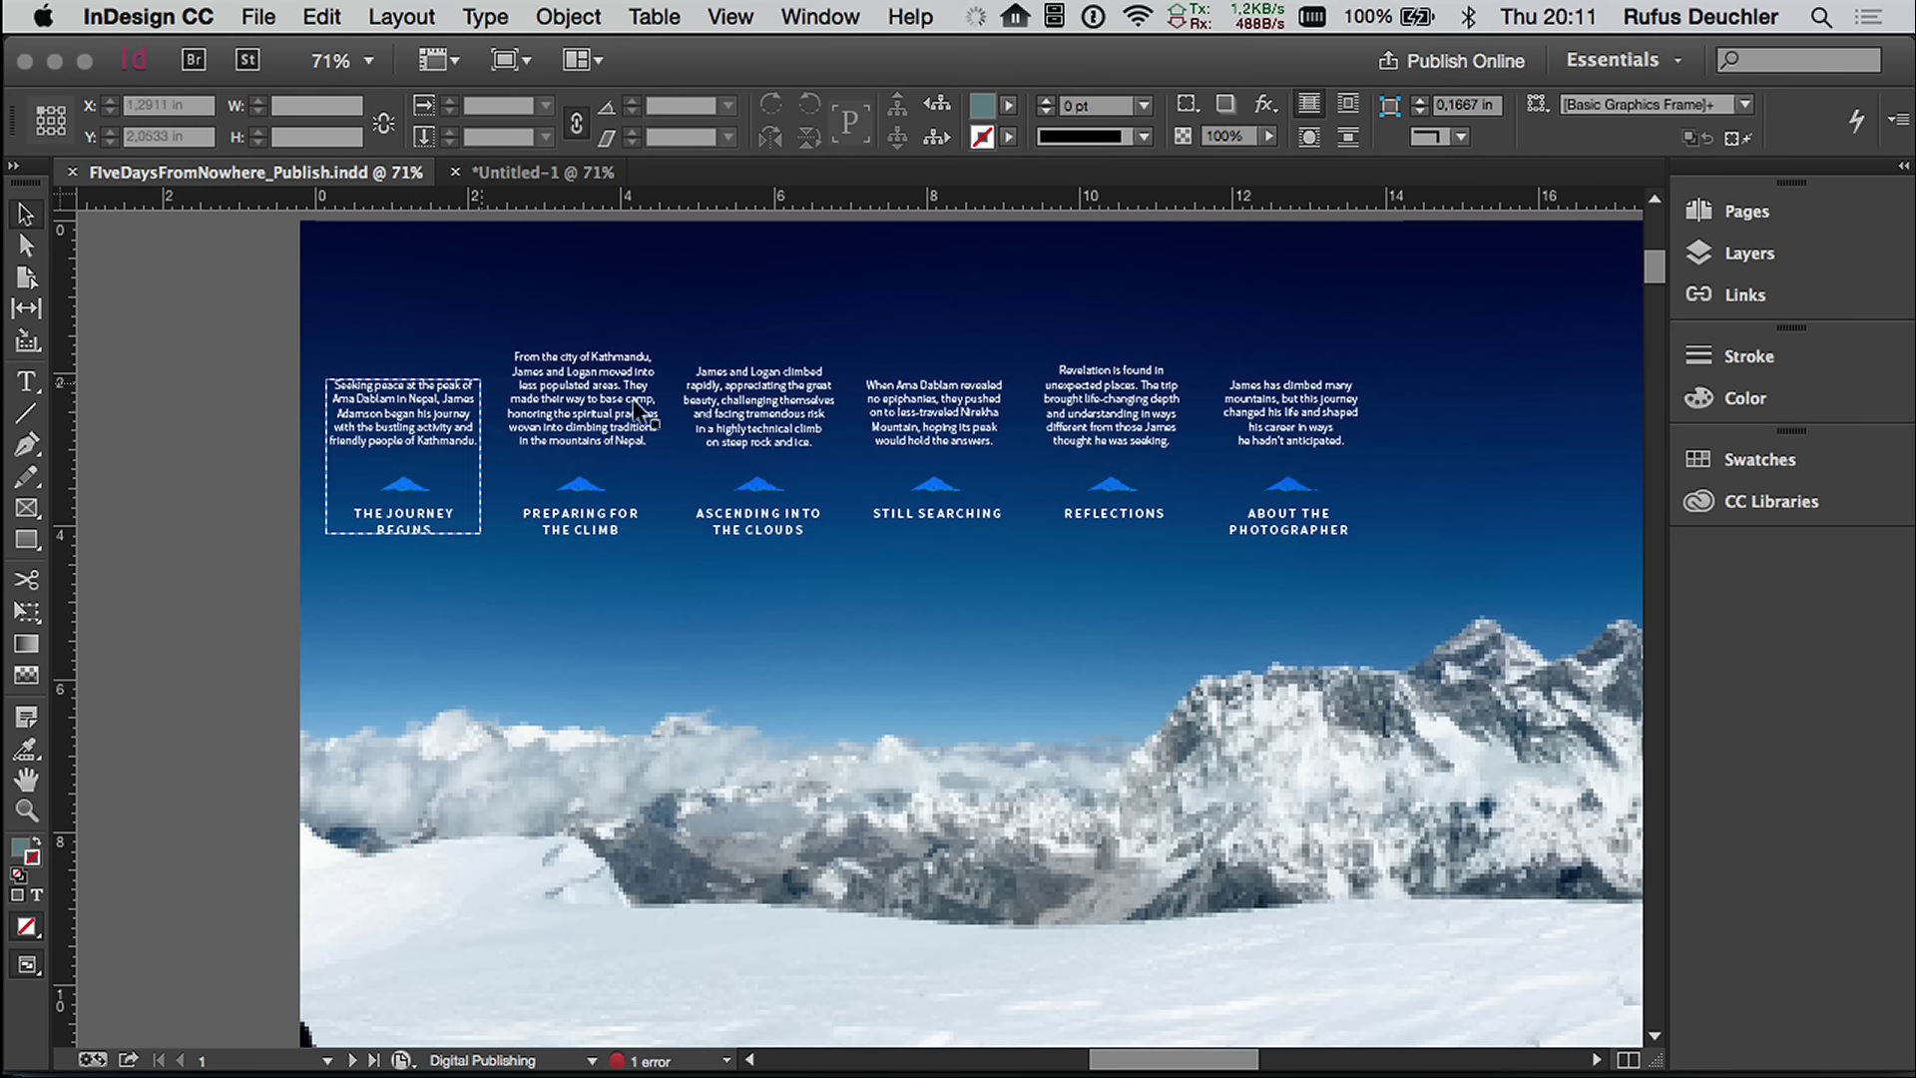
Step: Select the animated About the Photographer block, play the document's animations in the EPUB Interactivity Preview, and close the preview
click(1289, 419)
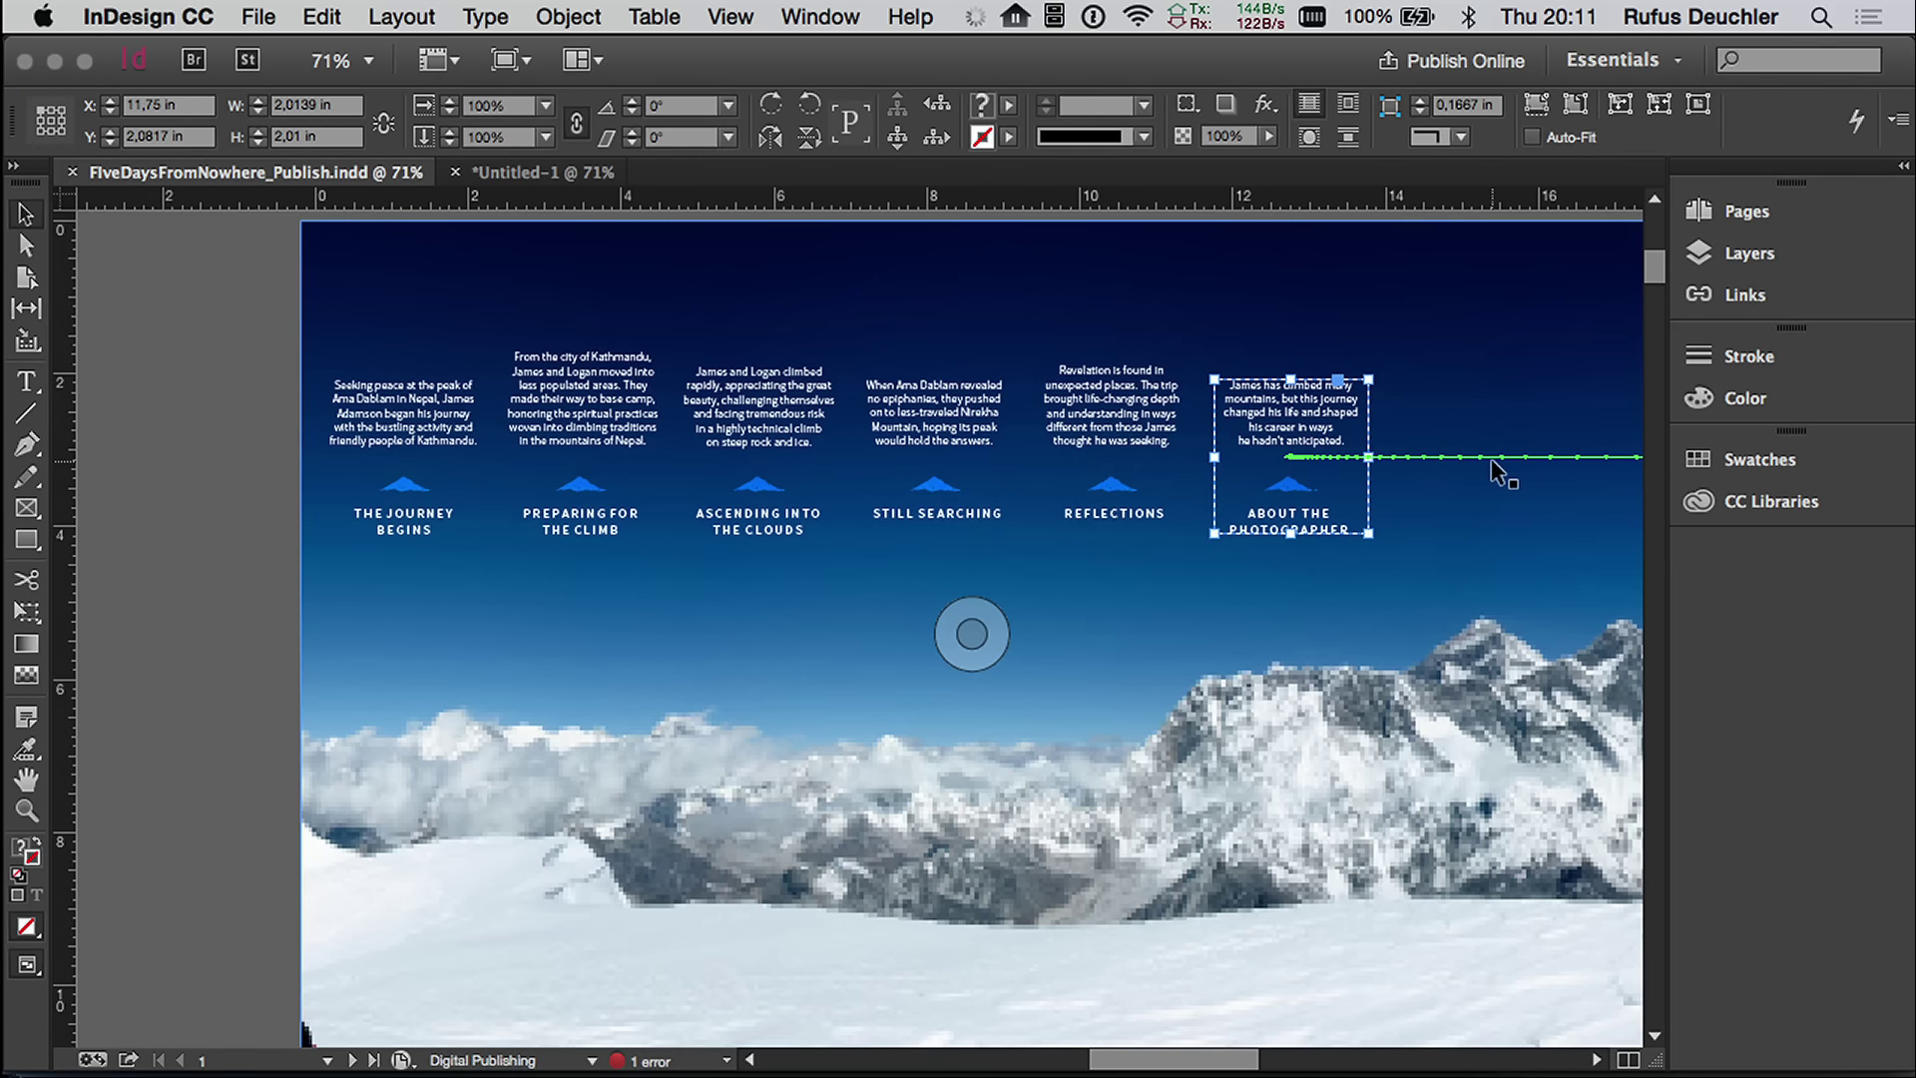
click(568, 16)
mouse_move(814, 16)
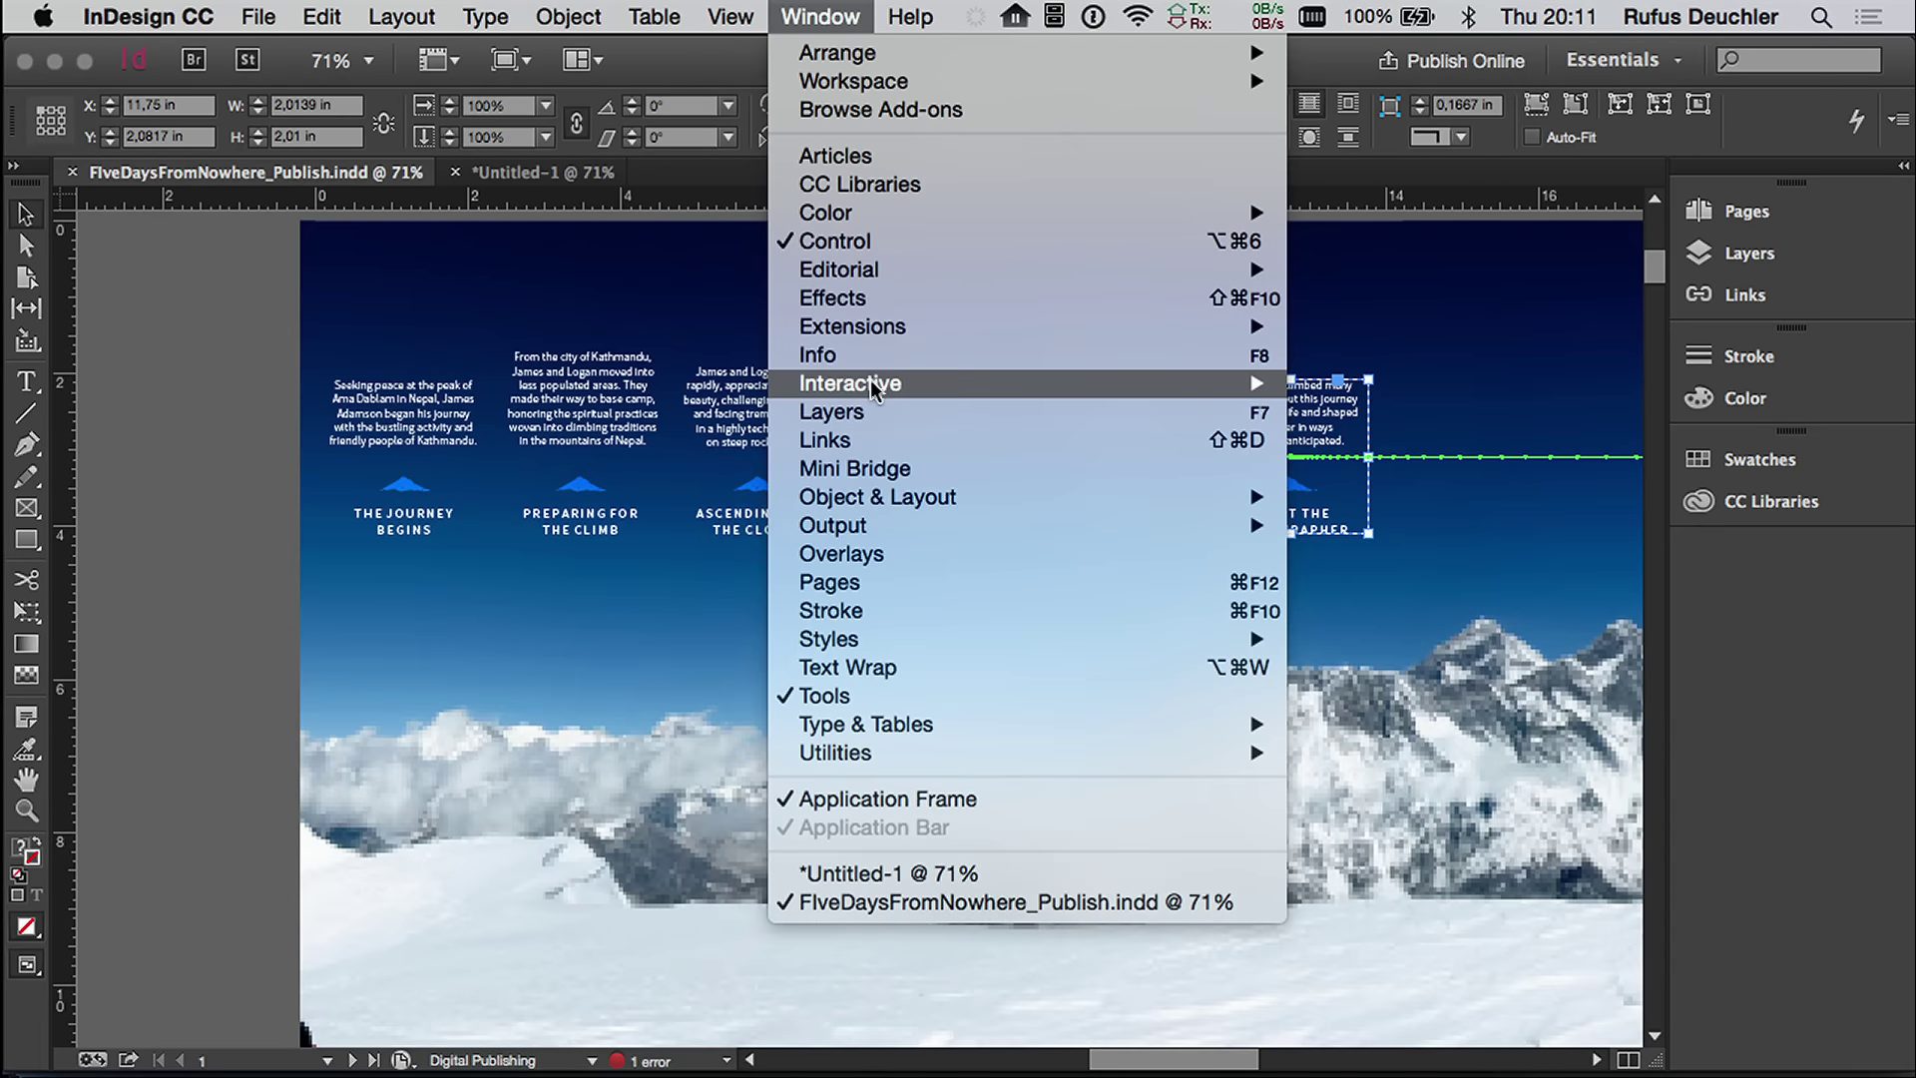
mouse_move(870, 382)
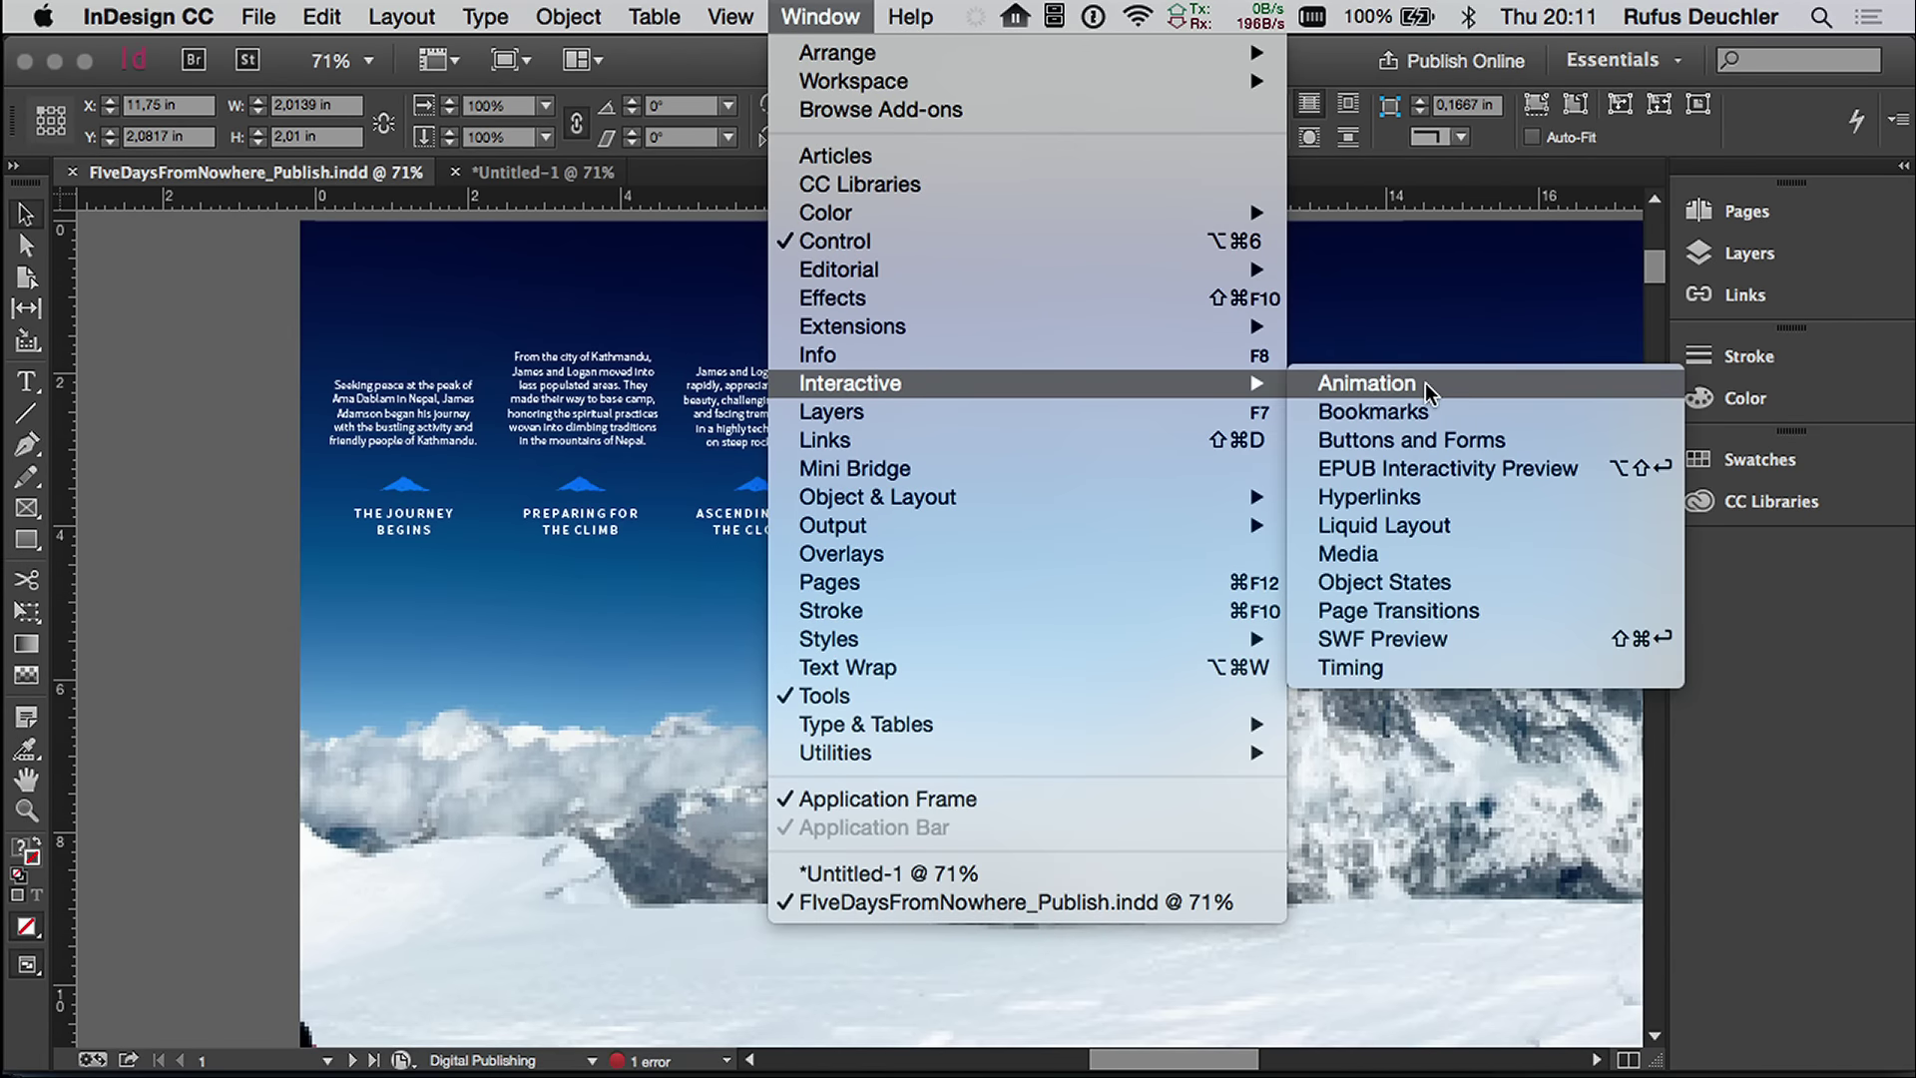
click(1457, 468)
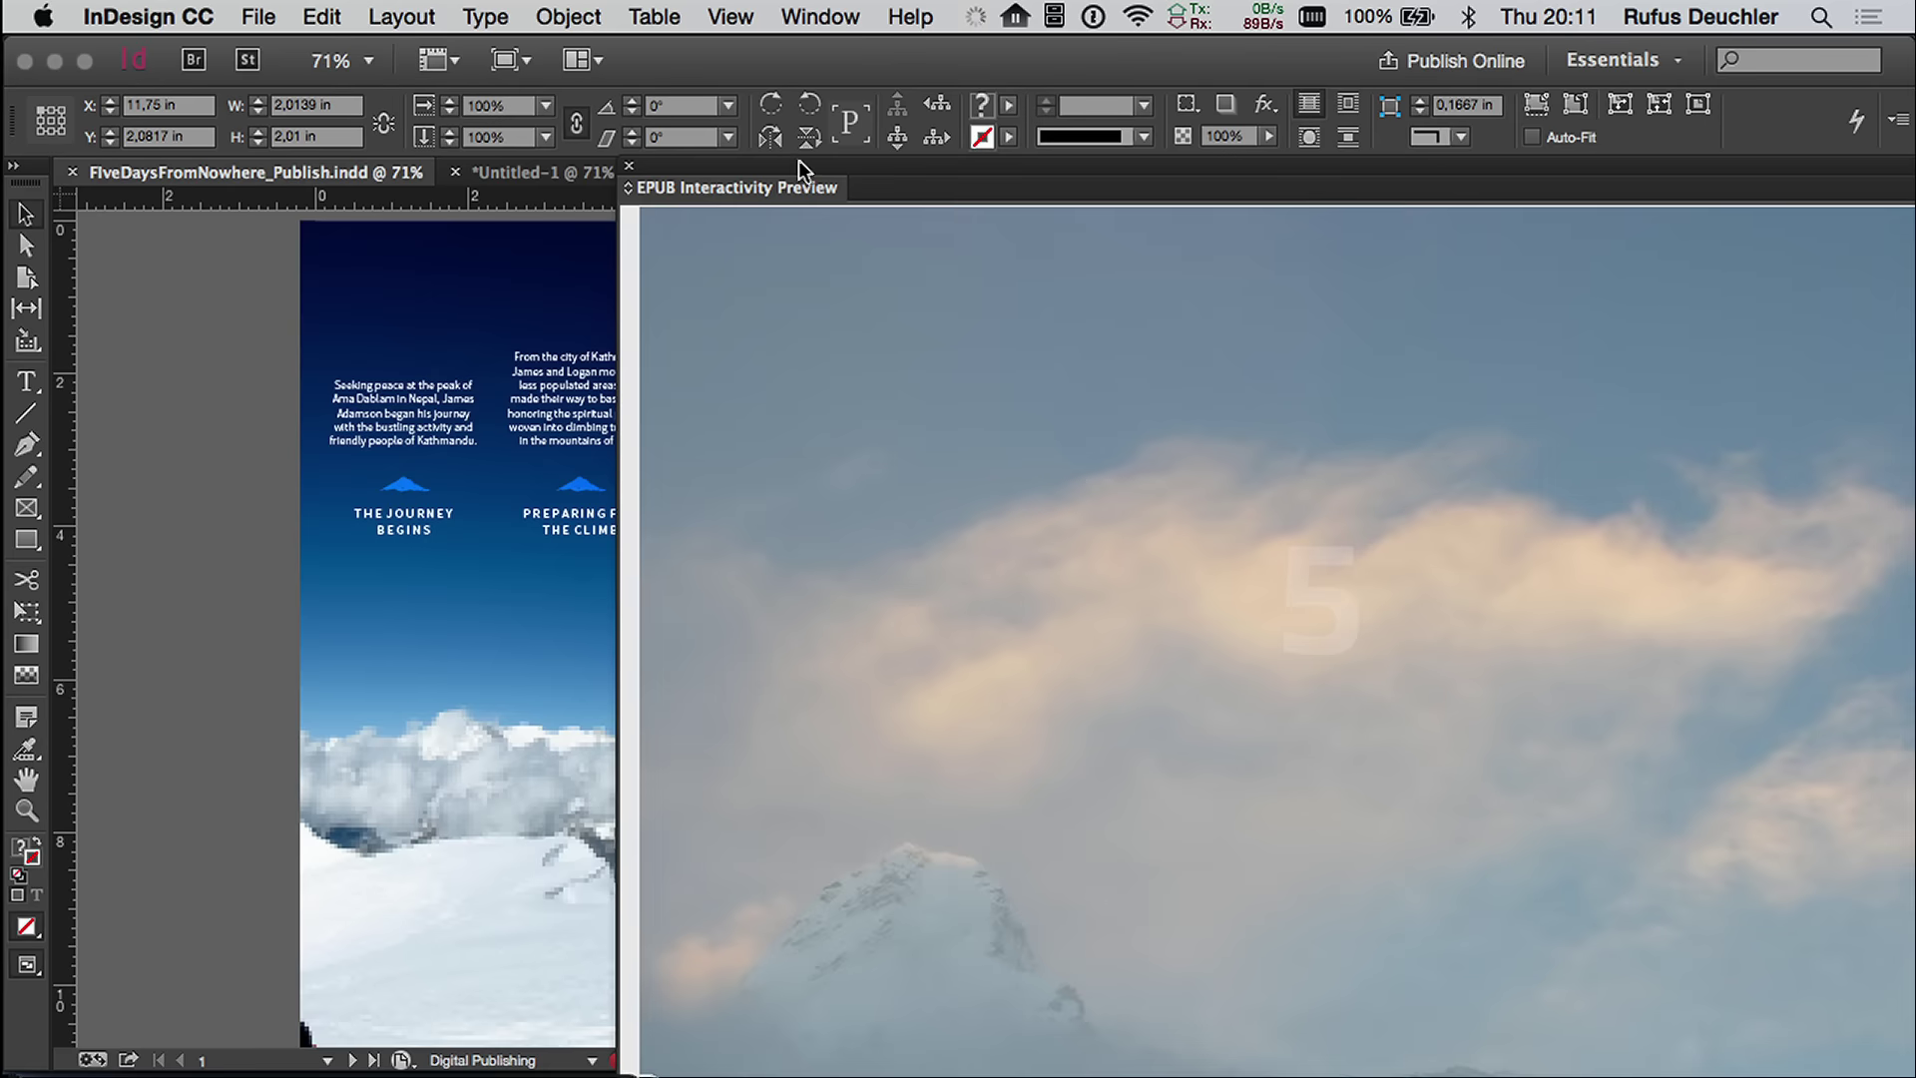
drag(799, 159, 432, 40)
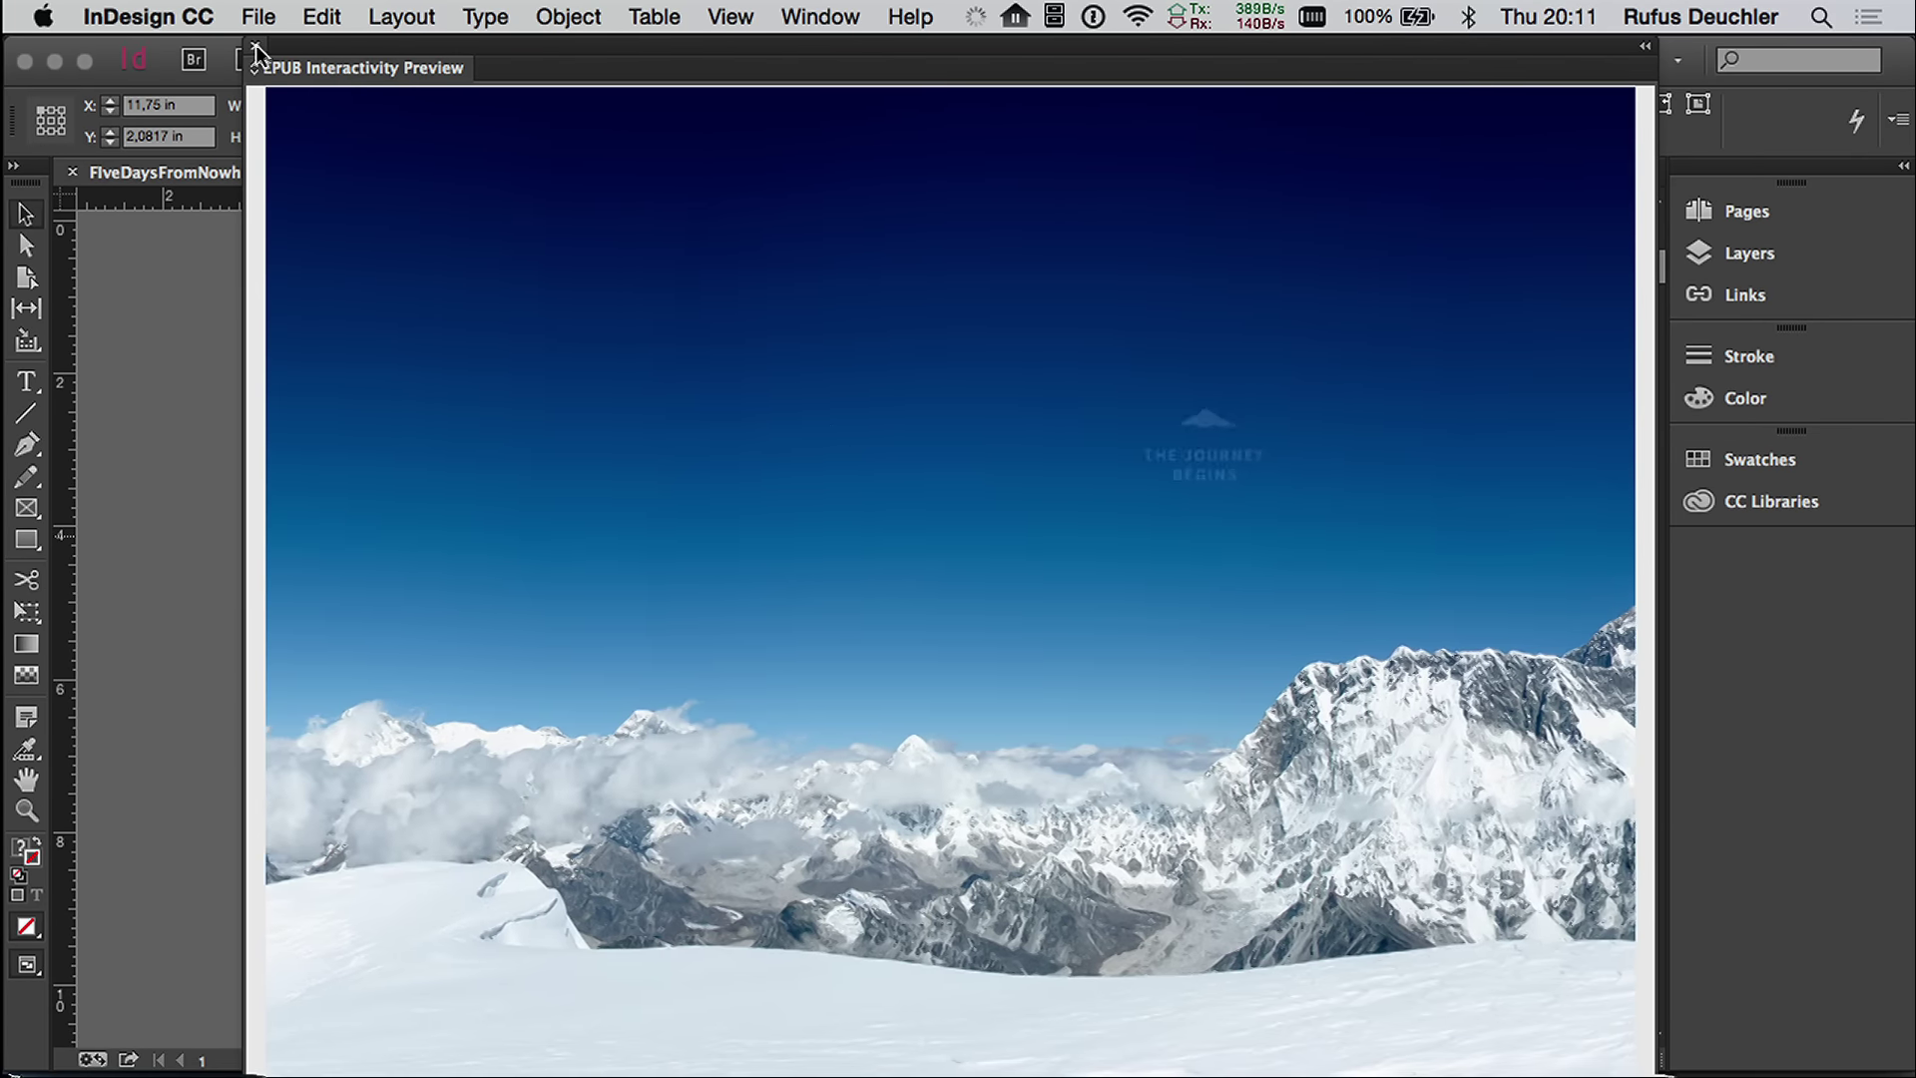
click(255, 67)
Step: Set up Publish Online (Preview) for the document with the page range limited to page 1
click(265, 14)
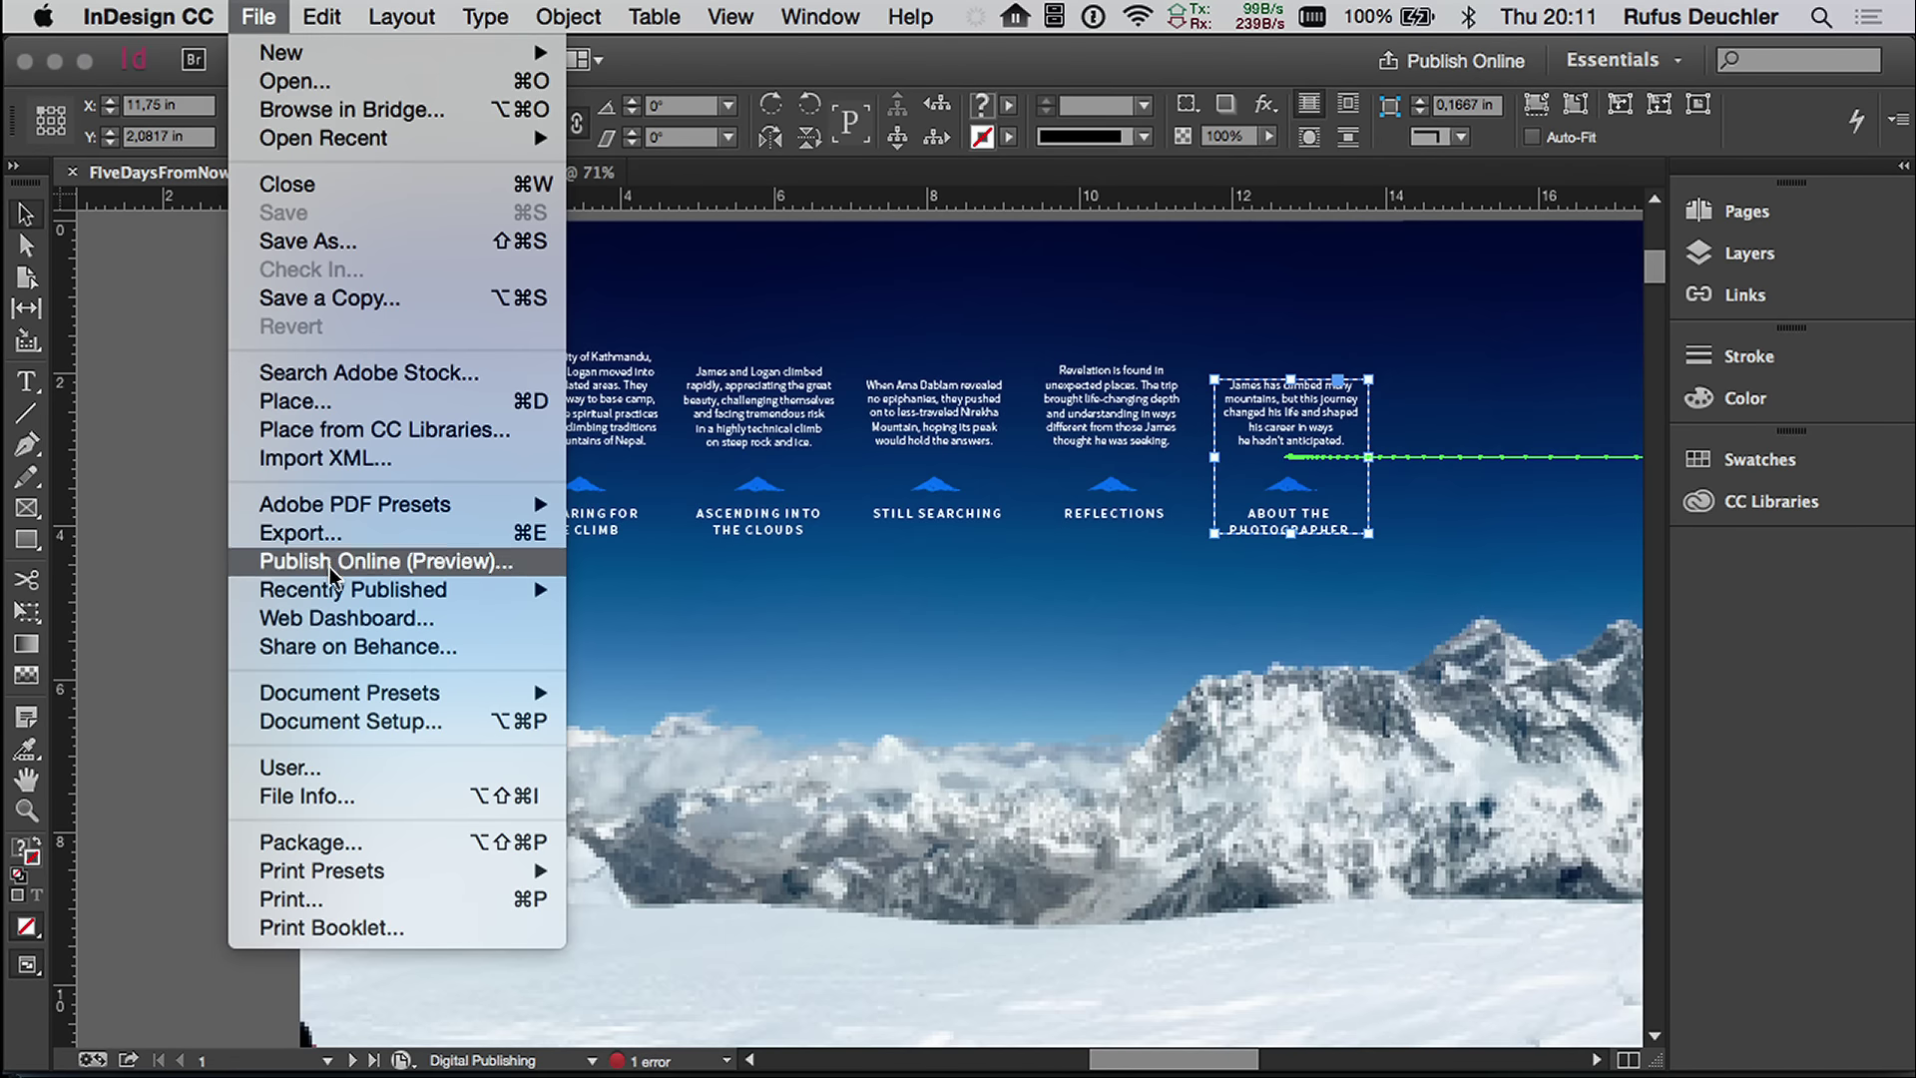
click(501, 563)
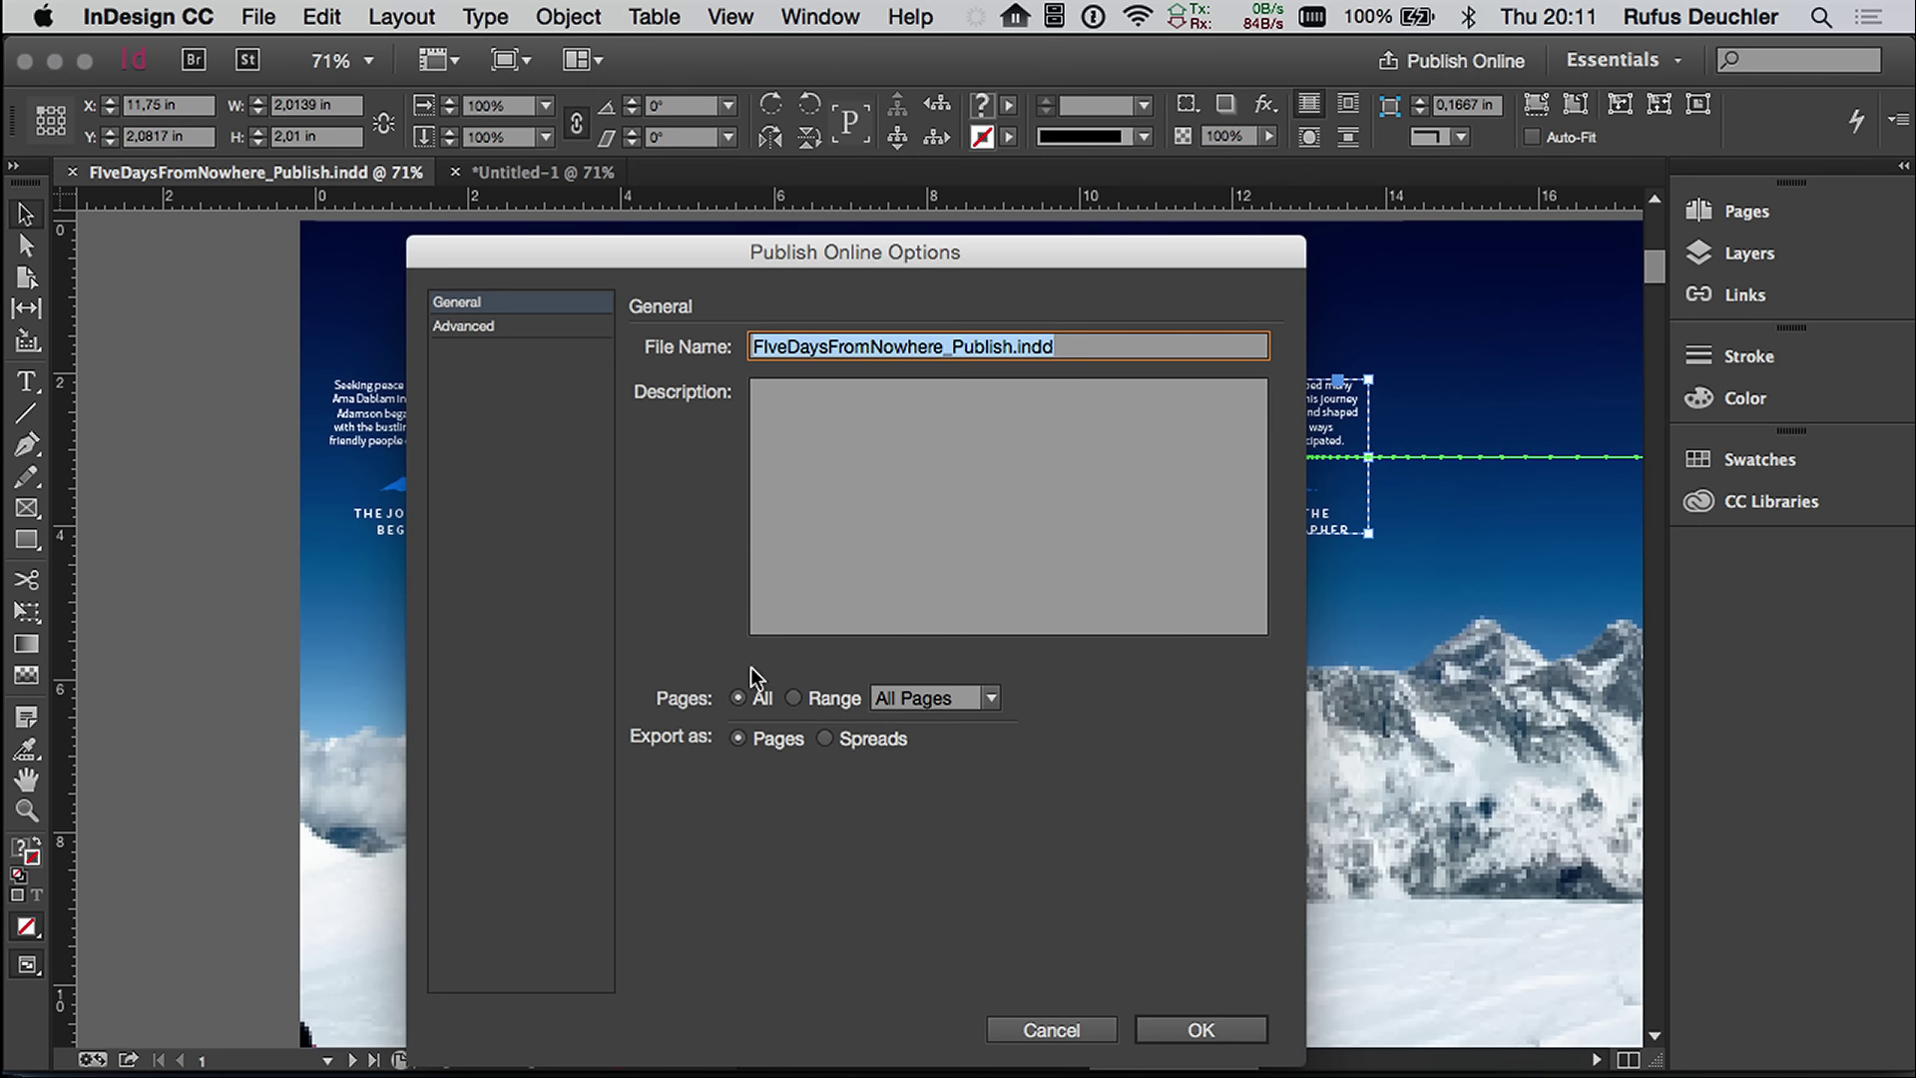
click(795, 698)
click(949, 698)
drag(954, 696, 828, 694)
text(1)
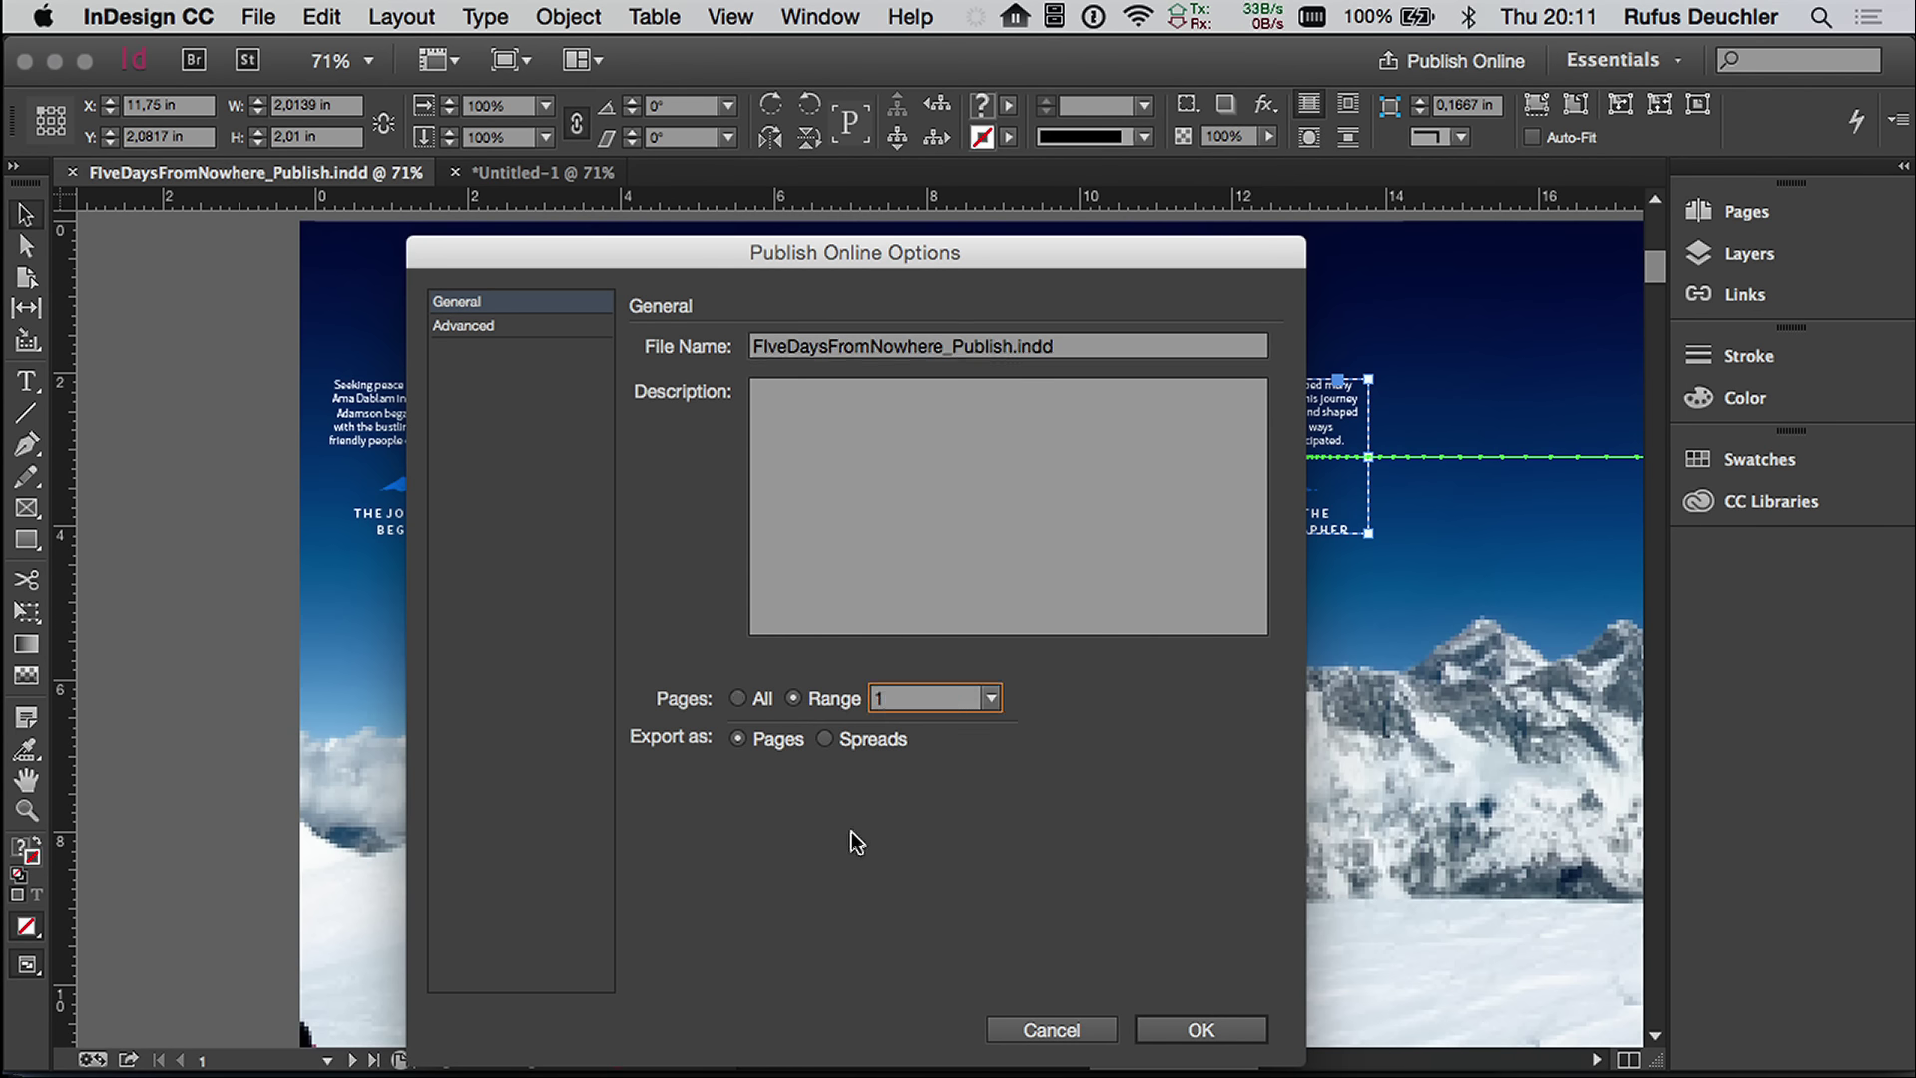
Step: Review the advanced publishing options, publish the document online, and open the published version in the browser
click(529, 327)
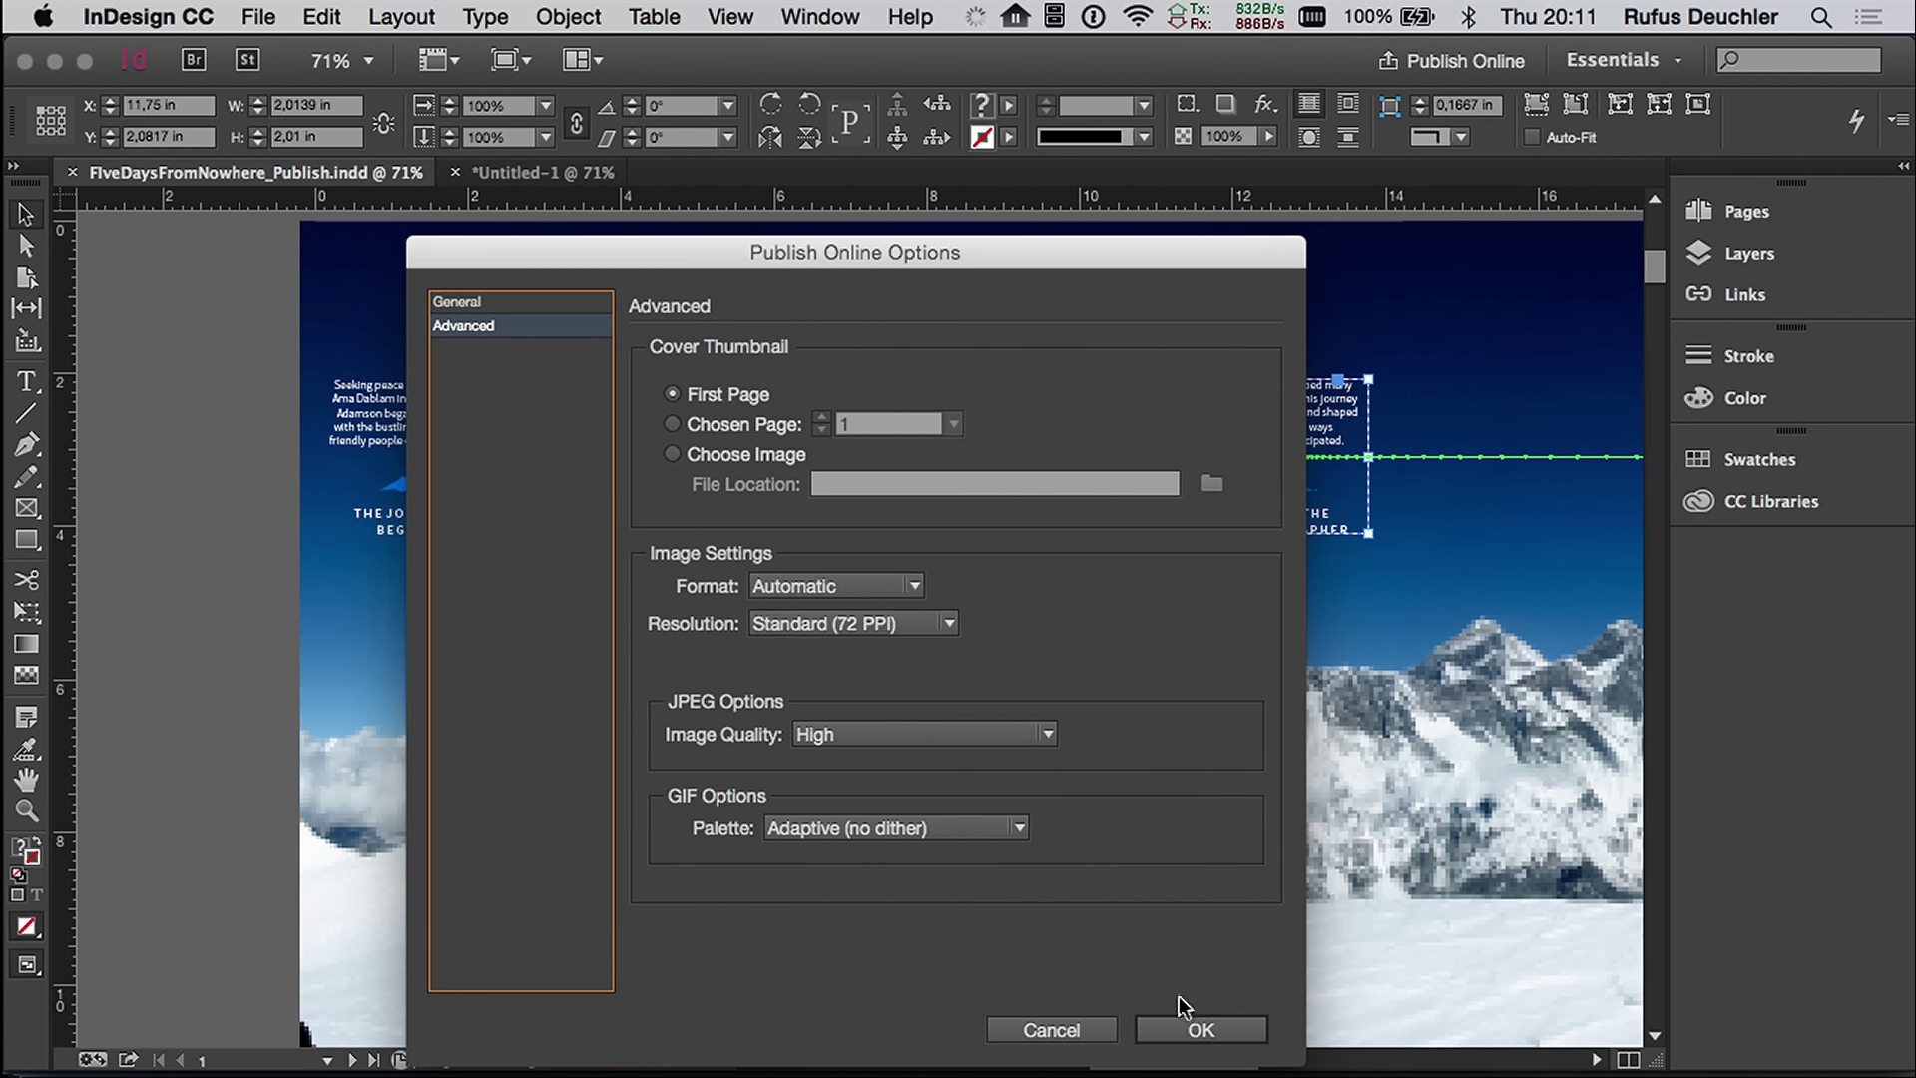
click(1201, 1031)
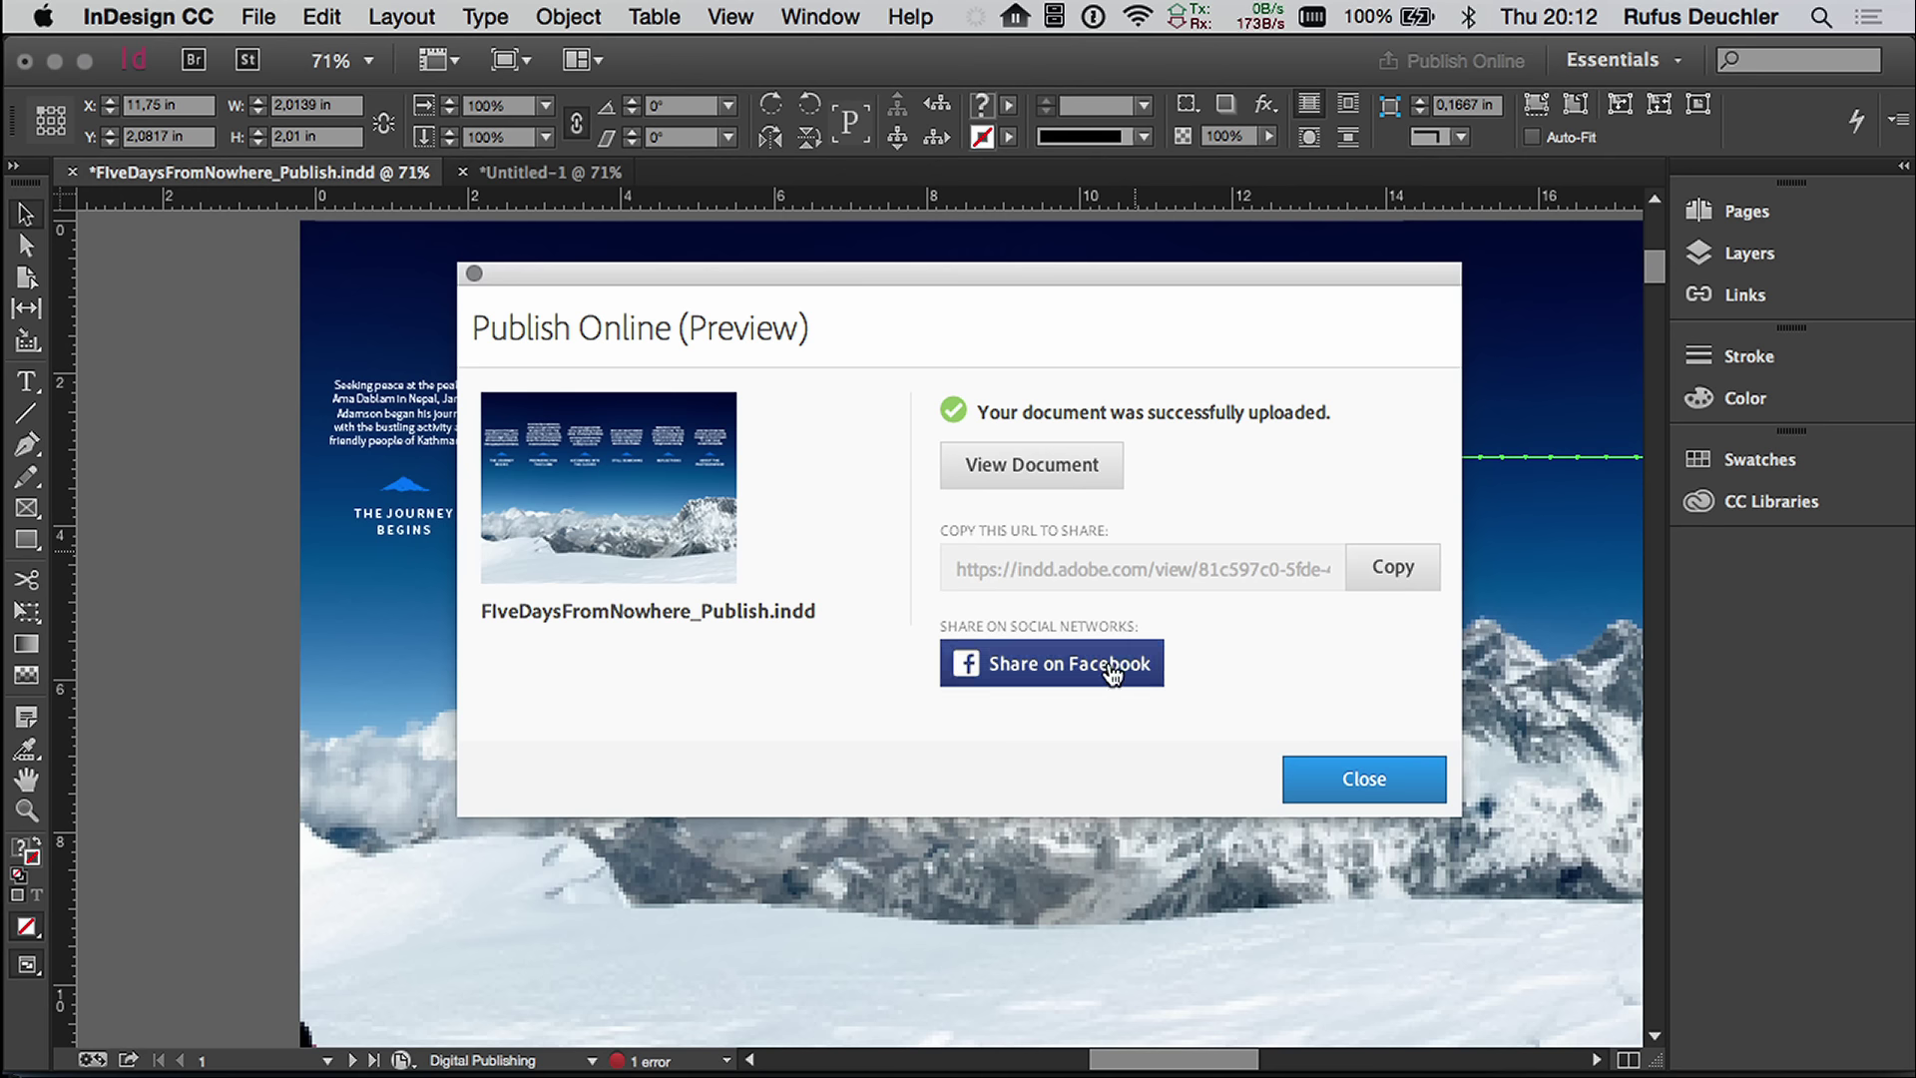
click(1045, 461)
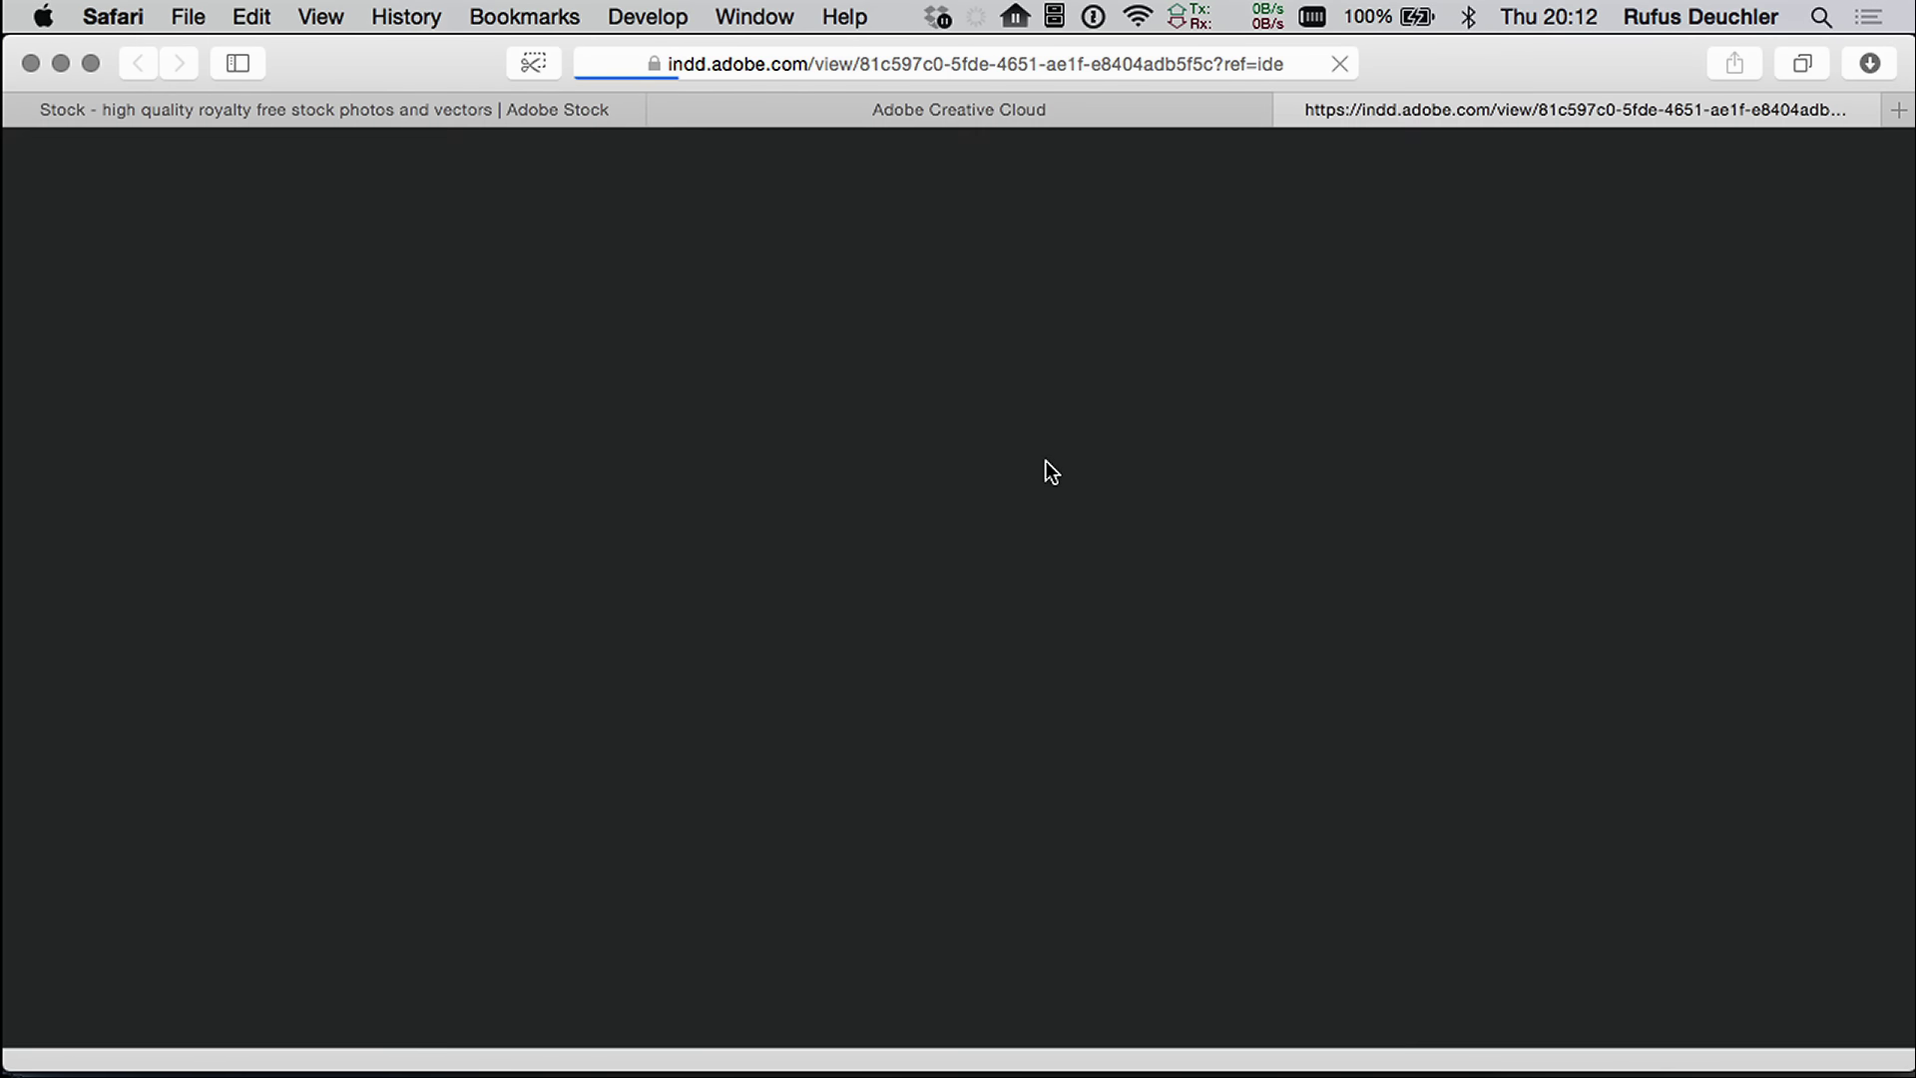